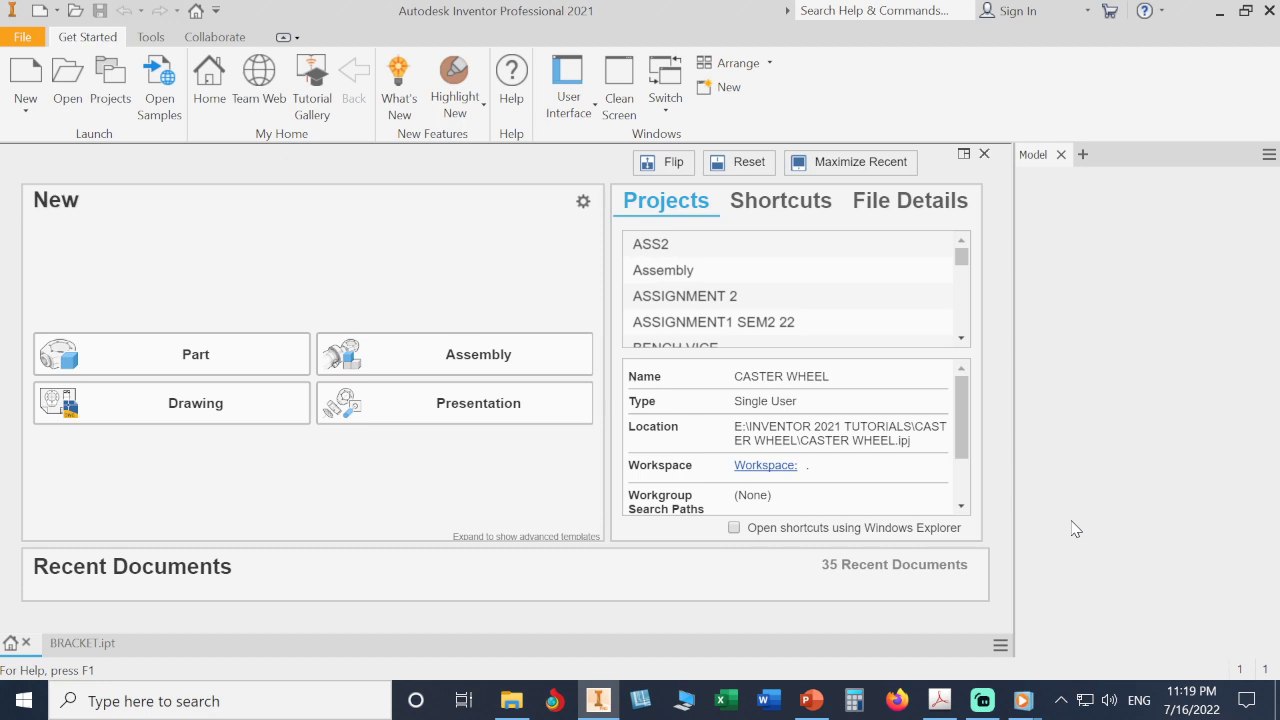
Step: Create a new assembly, orient the empty view isometrically with Z pointing up, and set it as the home view
click(467, 355)
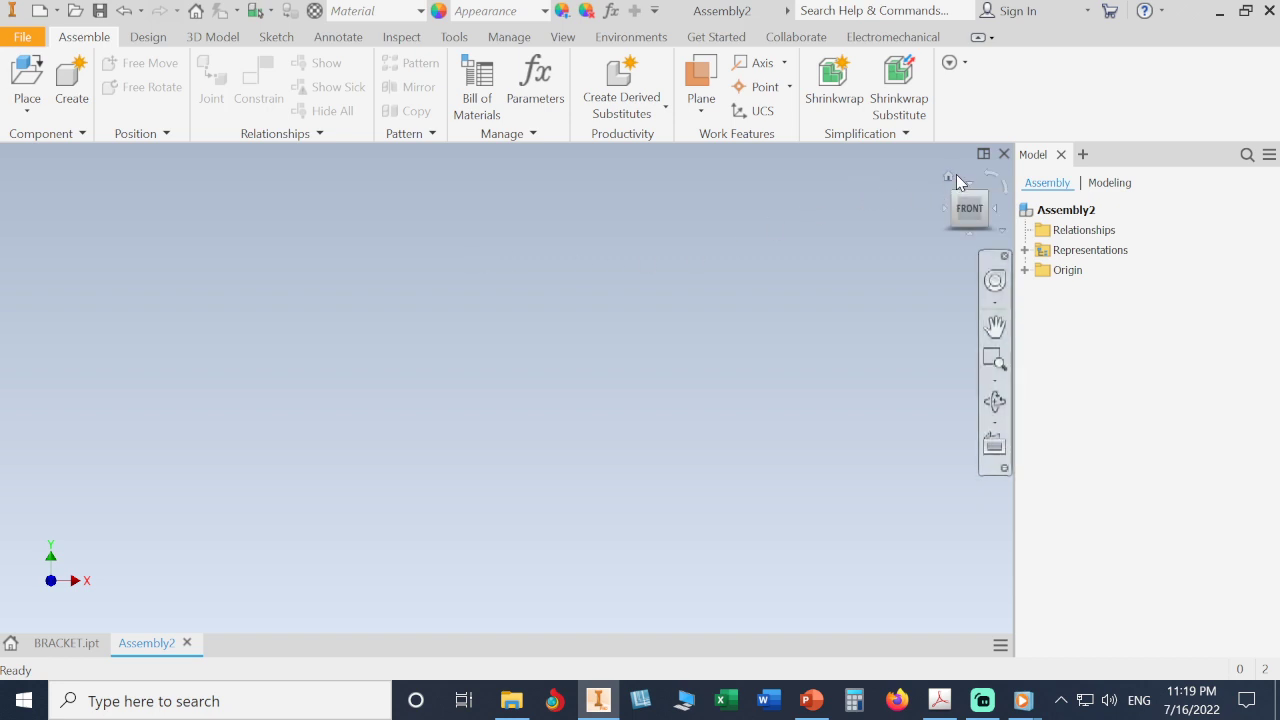
click(950, 177)
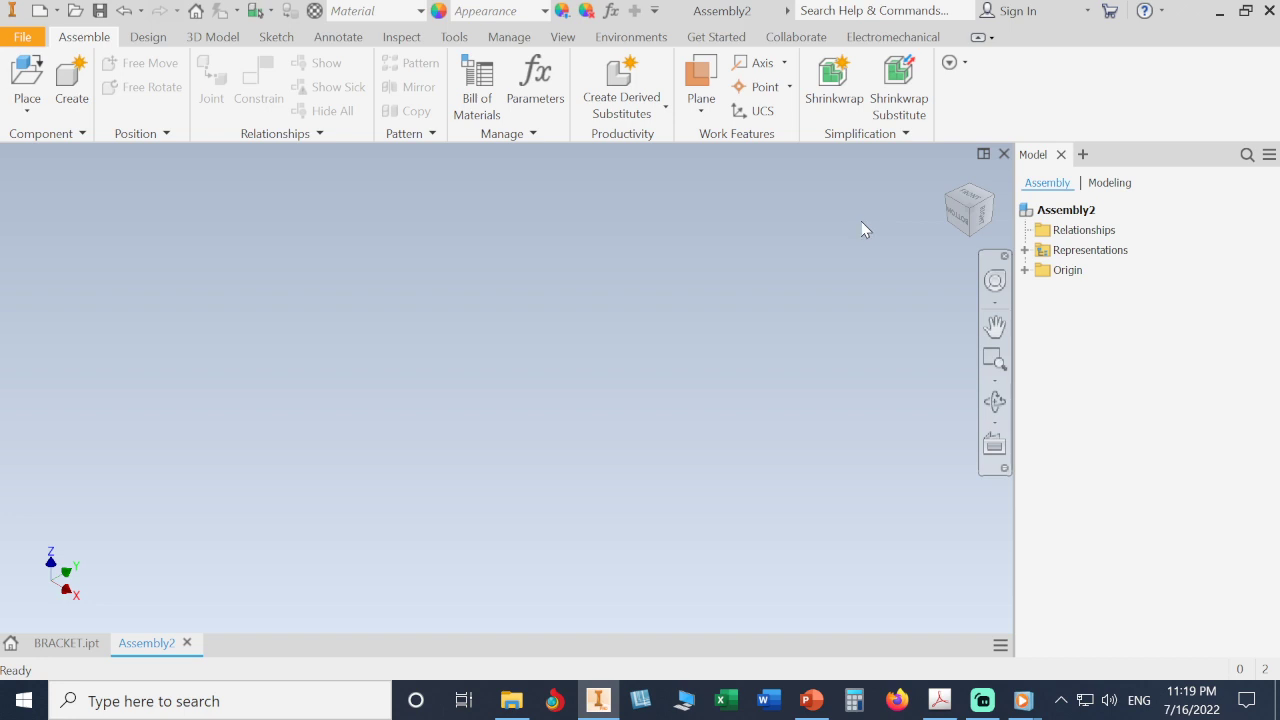
click(998, 194)
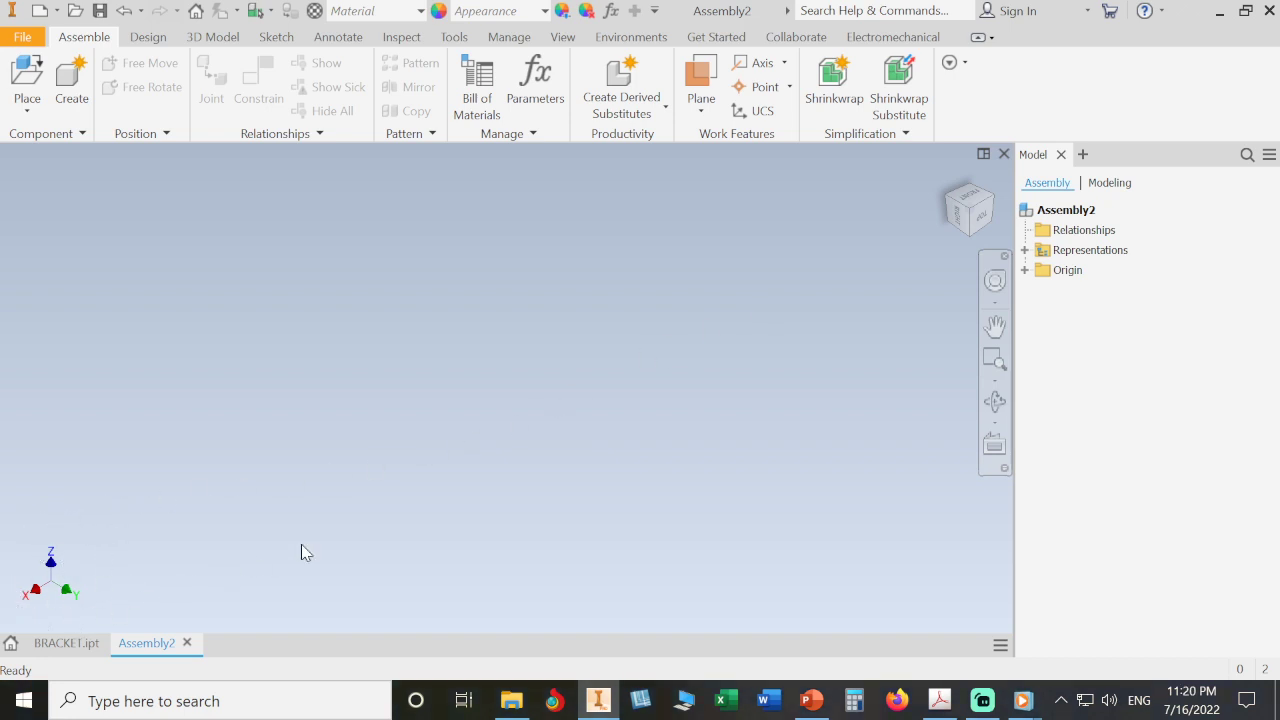
click(1005, 230)
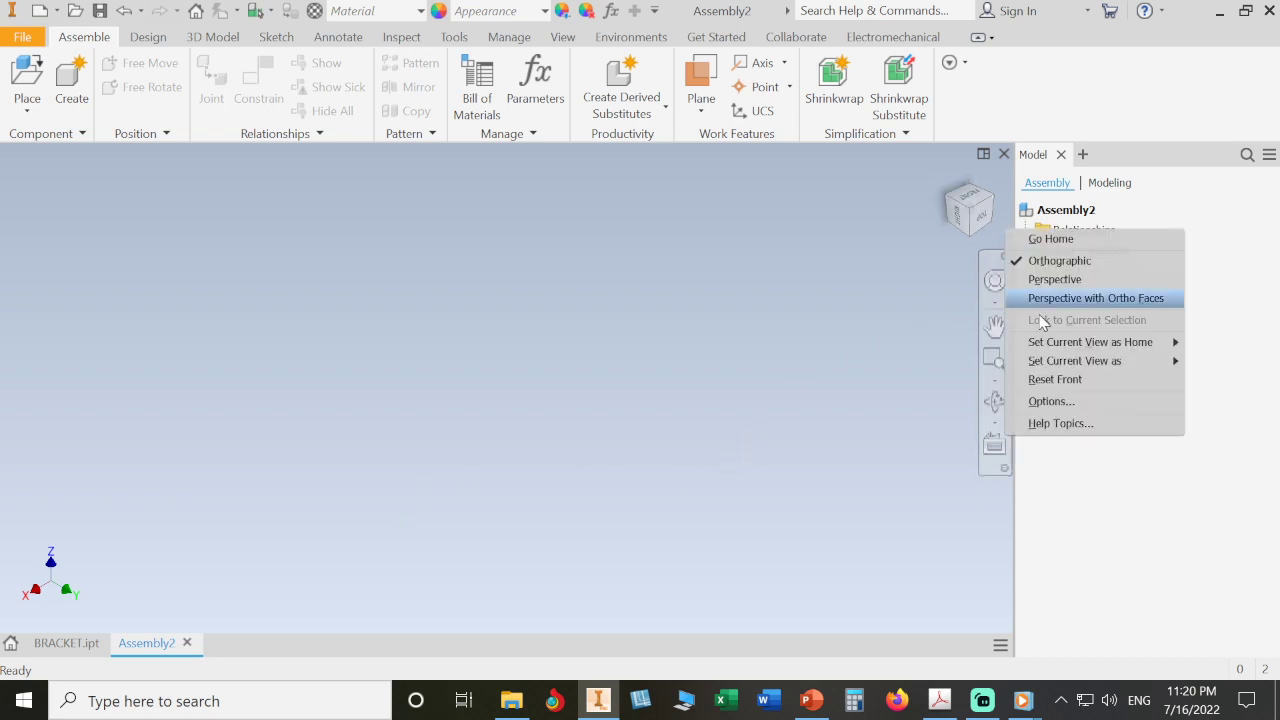
mouse_move(1052, 345)
click(898, 362)
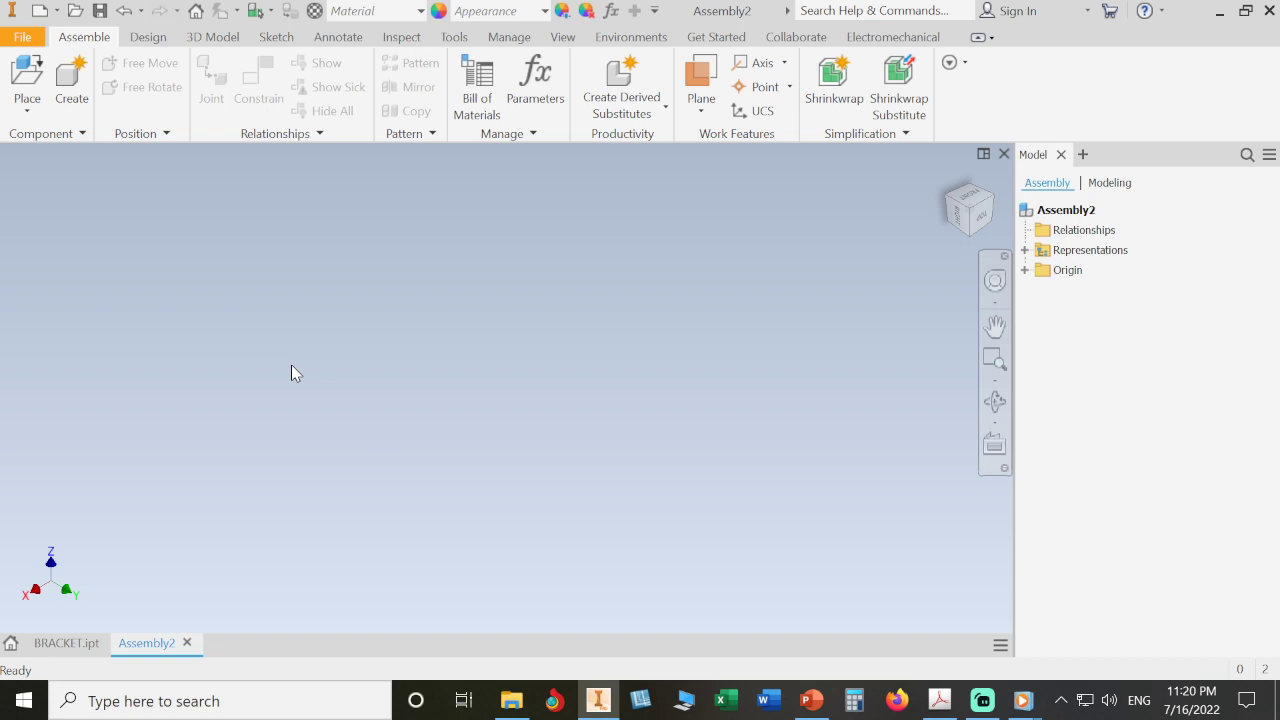
Step: Place the BRACKET part from the CASTER WHEEL folder, grounded at the assembly origin
click(18, 74)
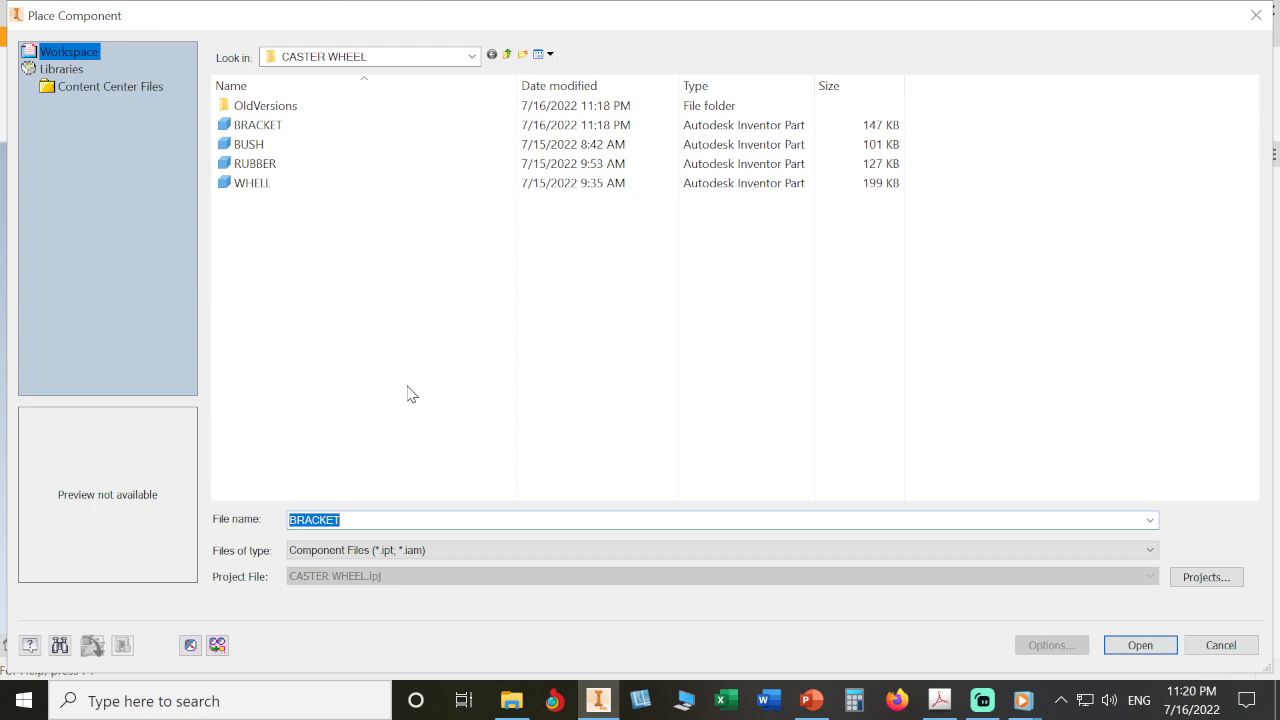
click(290, 132)
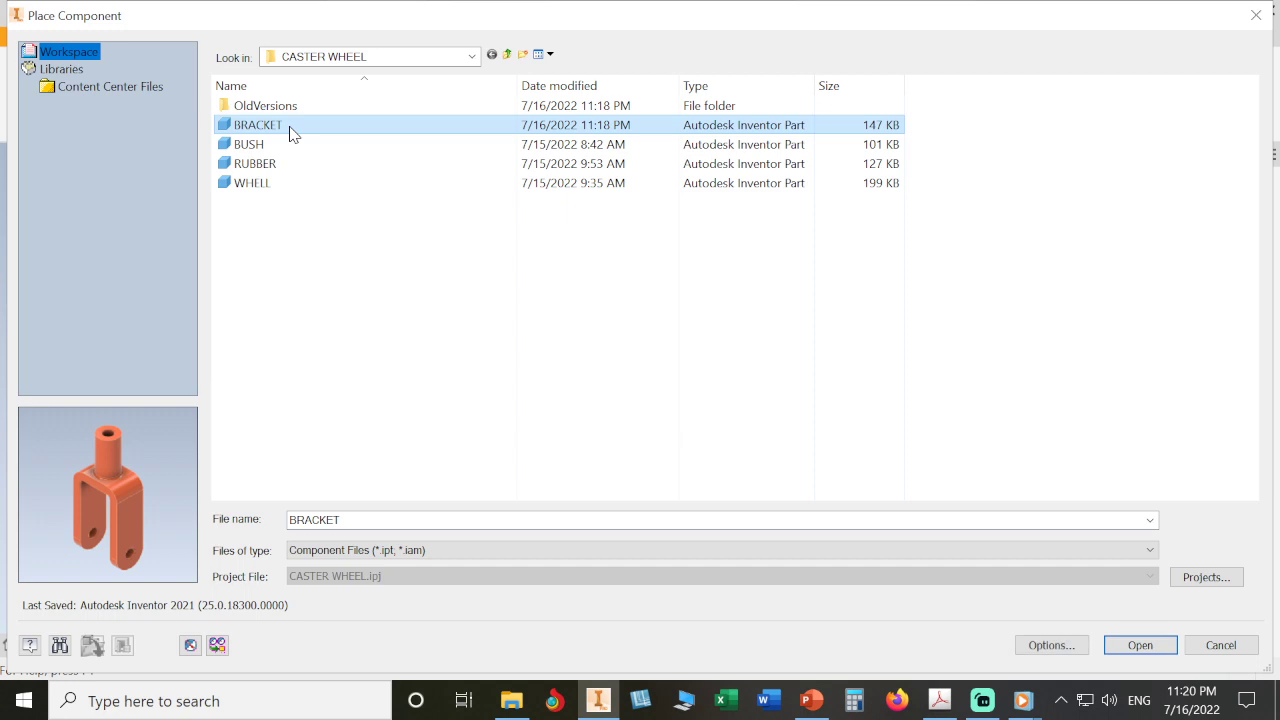
click(1116, 646)
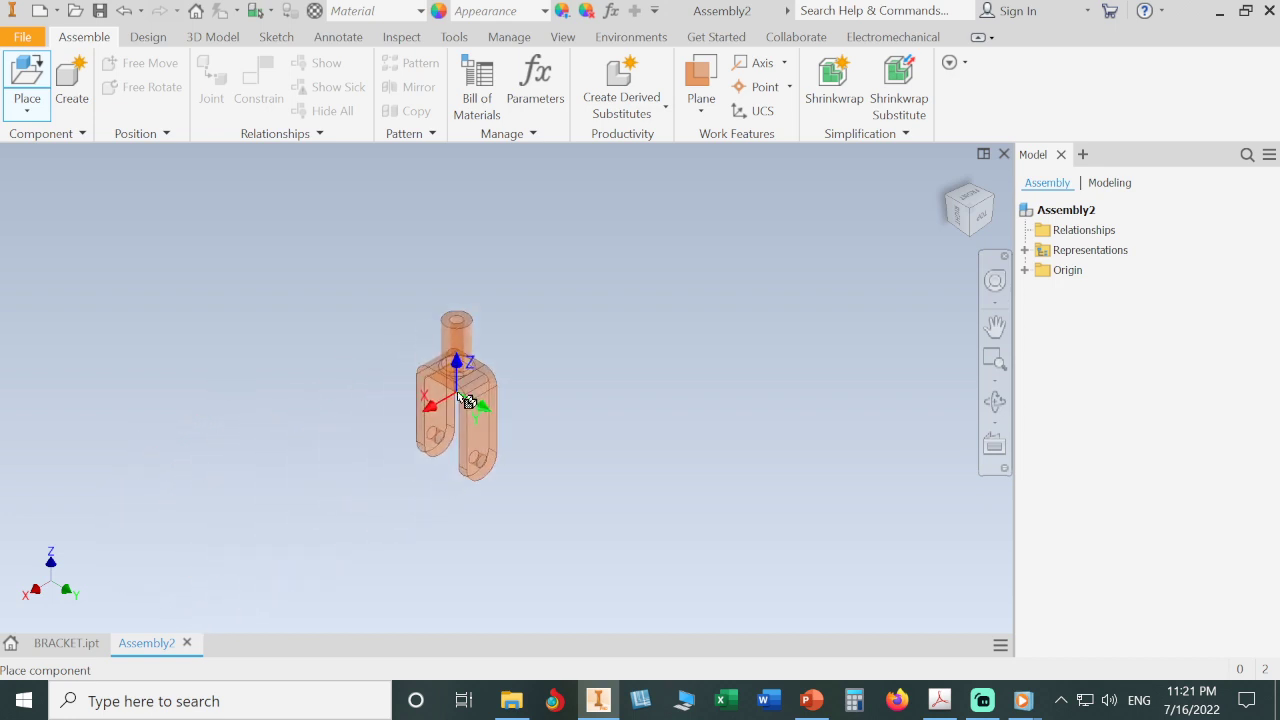
right_click(493, 385)
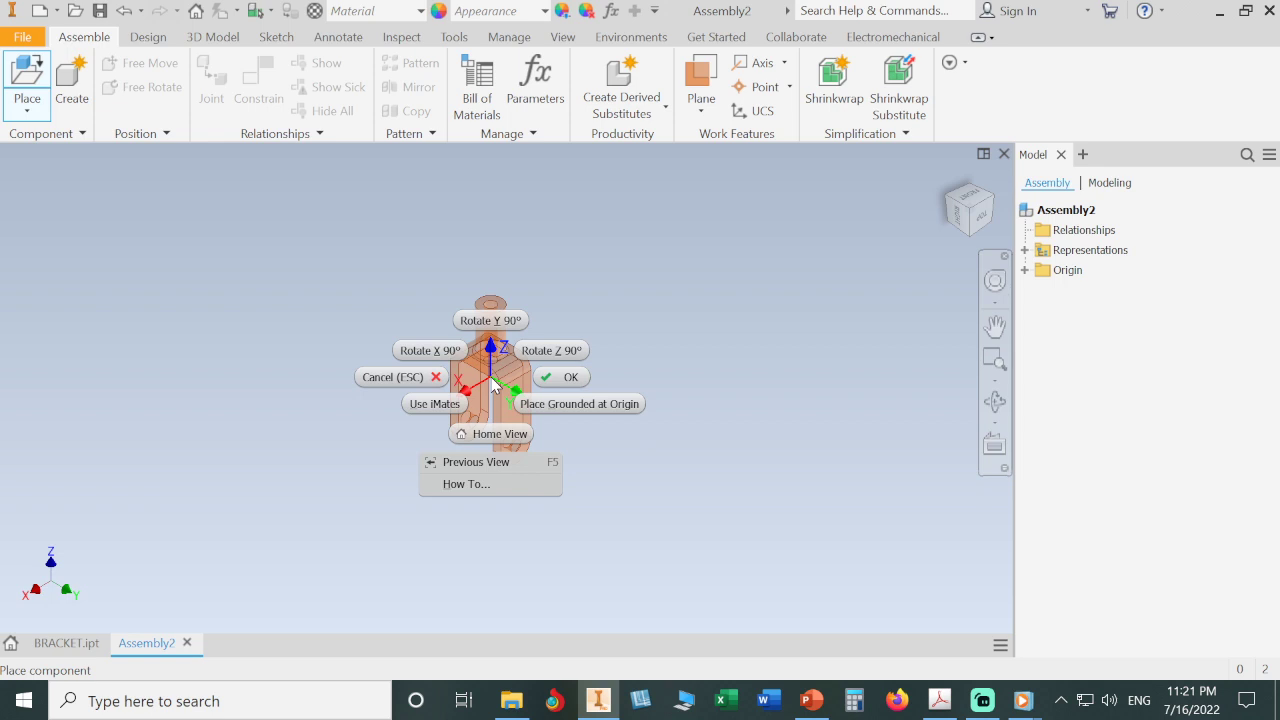
click(578, 404)
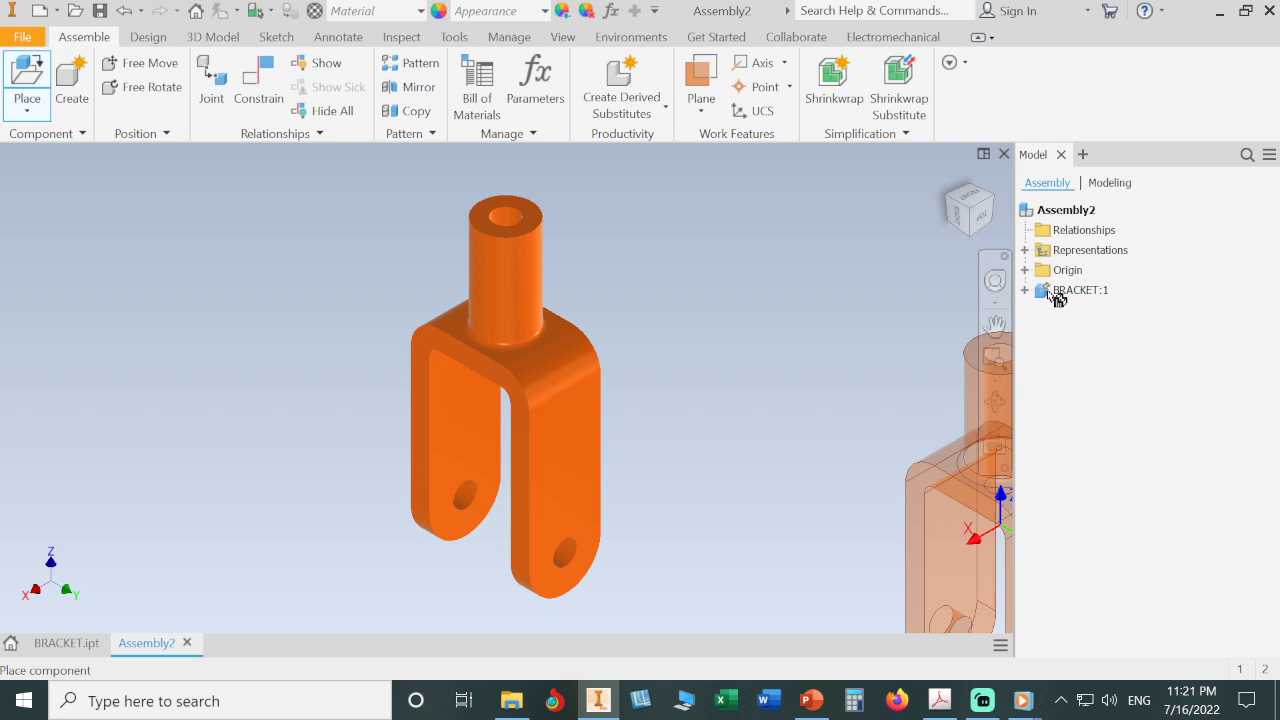
Step: Place four more copies of the bracket around the grounded one and end the placement
scroll(850, 358, down, 2)
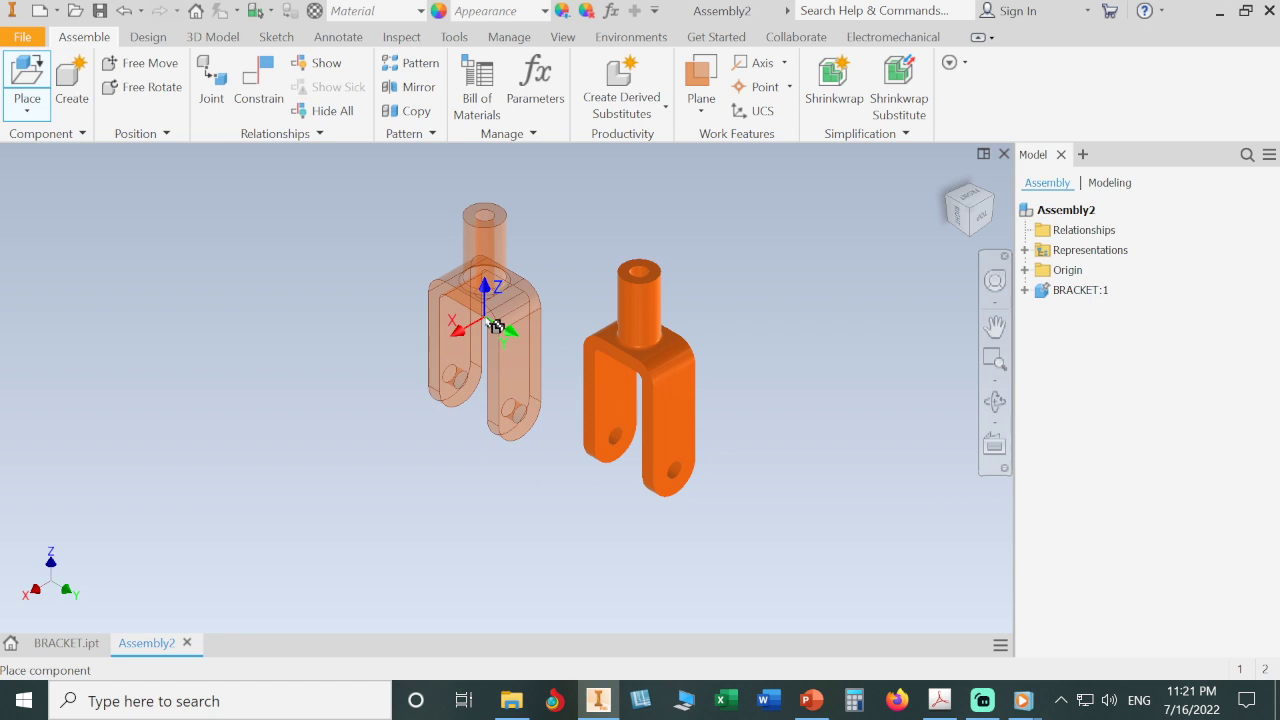
click(496, 326)
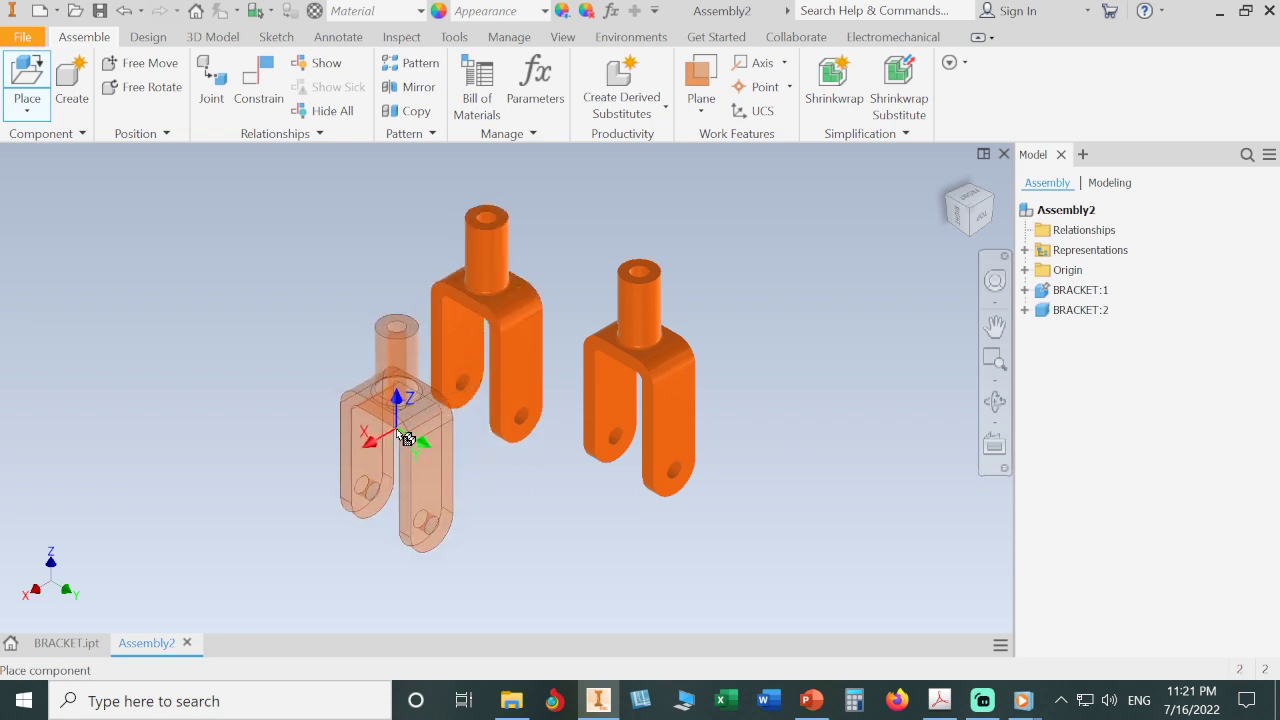
click(785, 290)
click(815, 480)
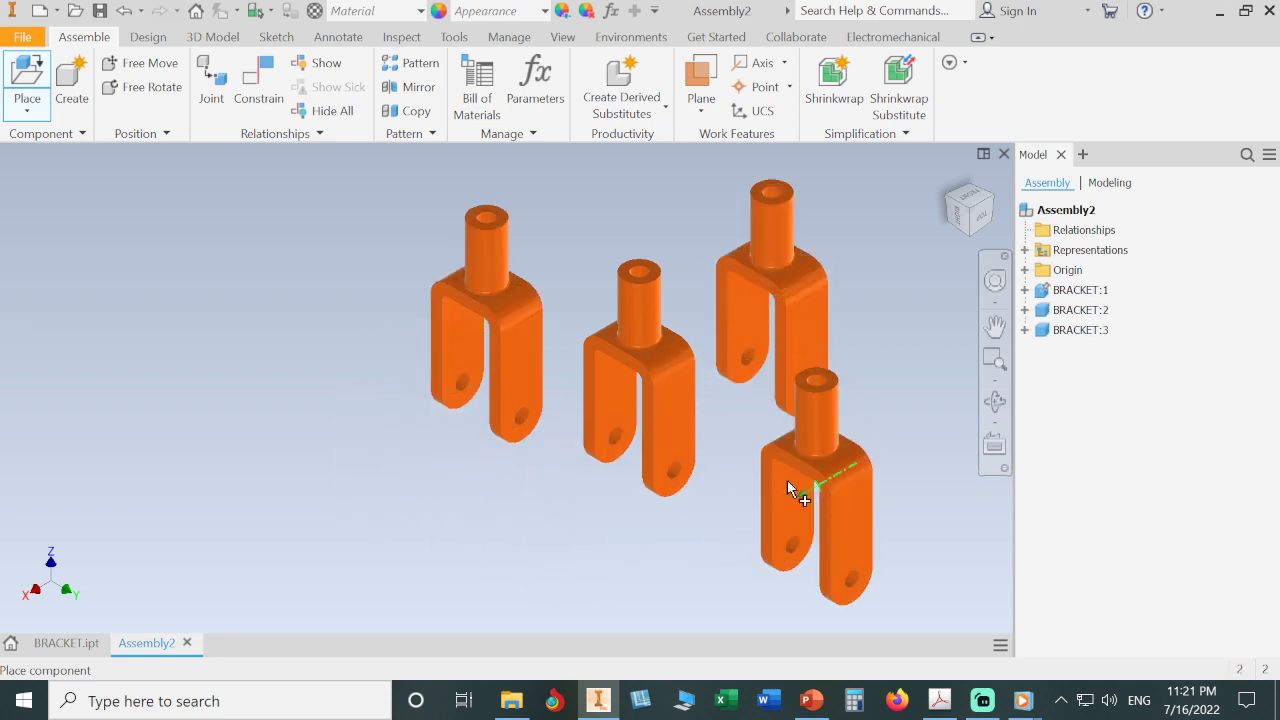
click(505, 530)
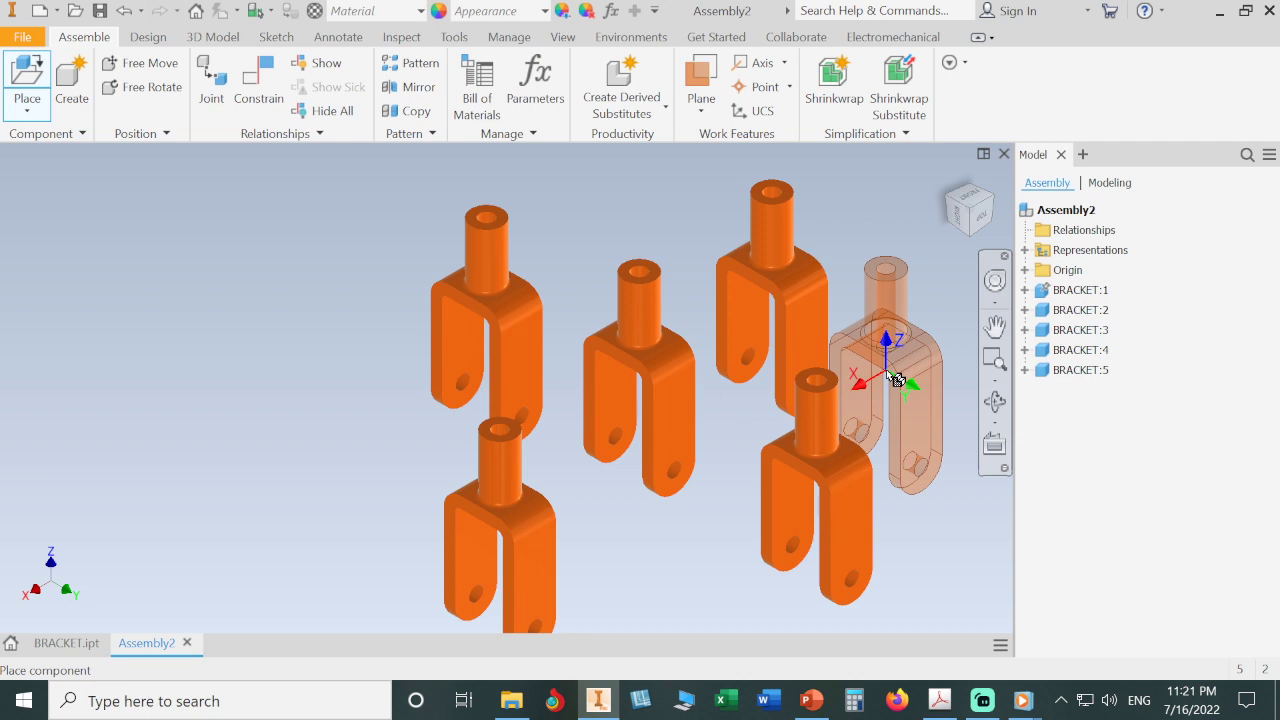
key(Escape)
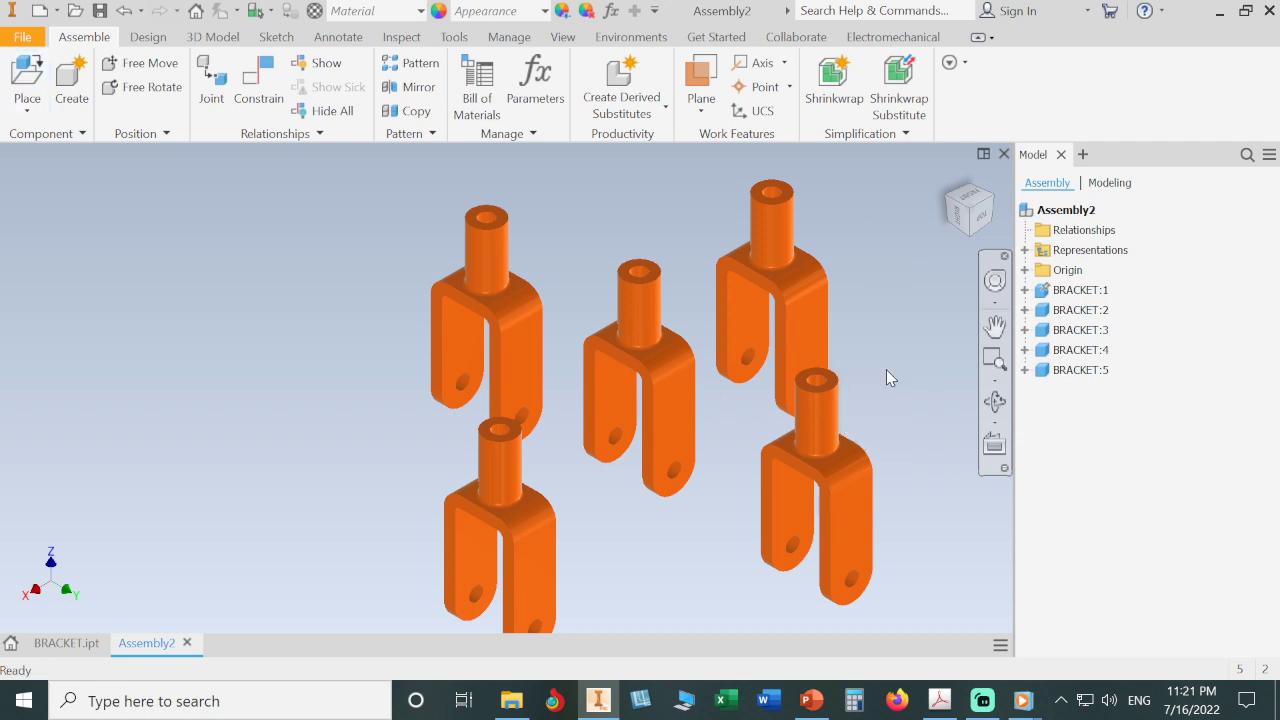
Step: Show the degrees of freedom of the brackets, move the rear copy behind the grounded bracket, and hide the symbols again
click(651, 382)
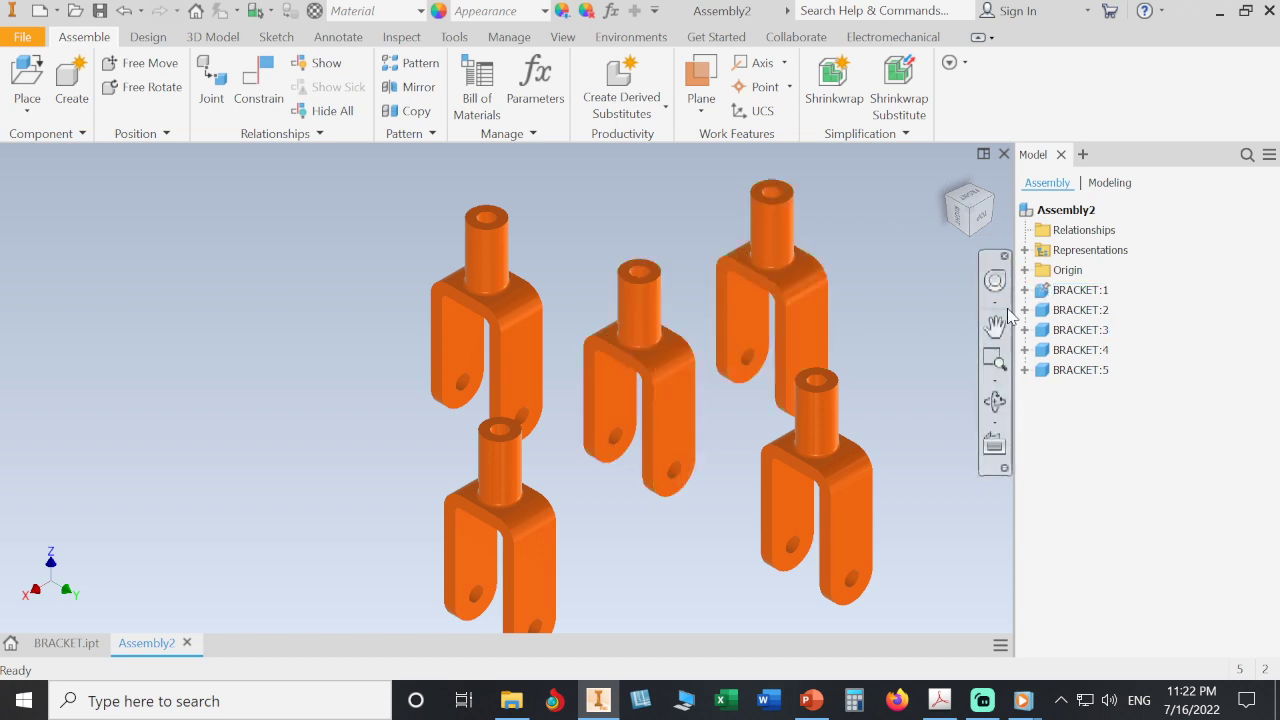
click(662, 385)
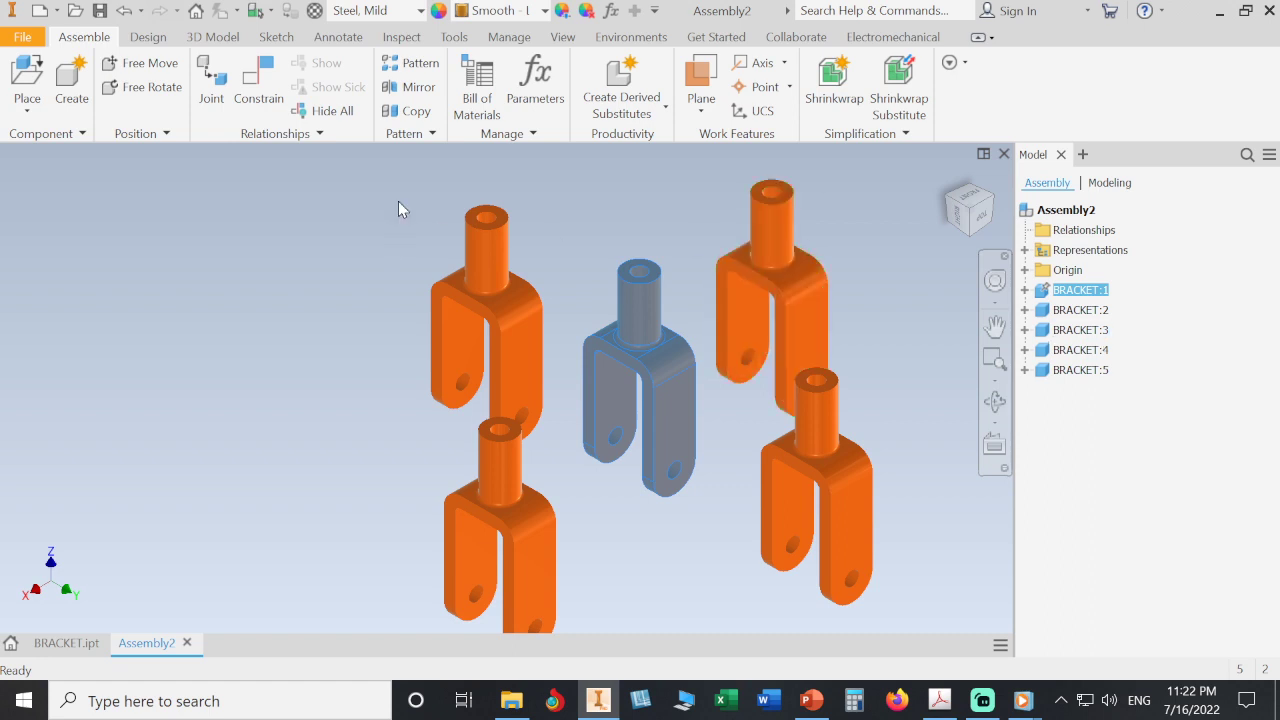
click(560, 37)
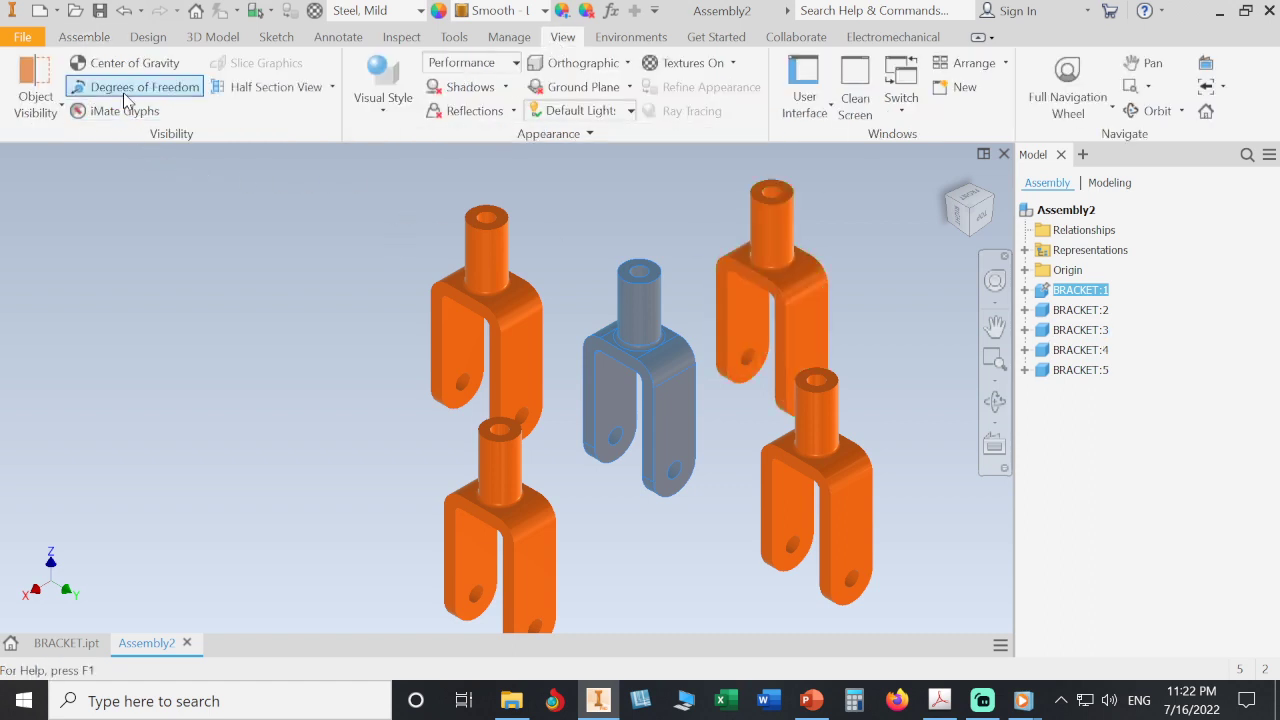
click(140, 87)
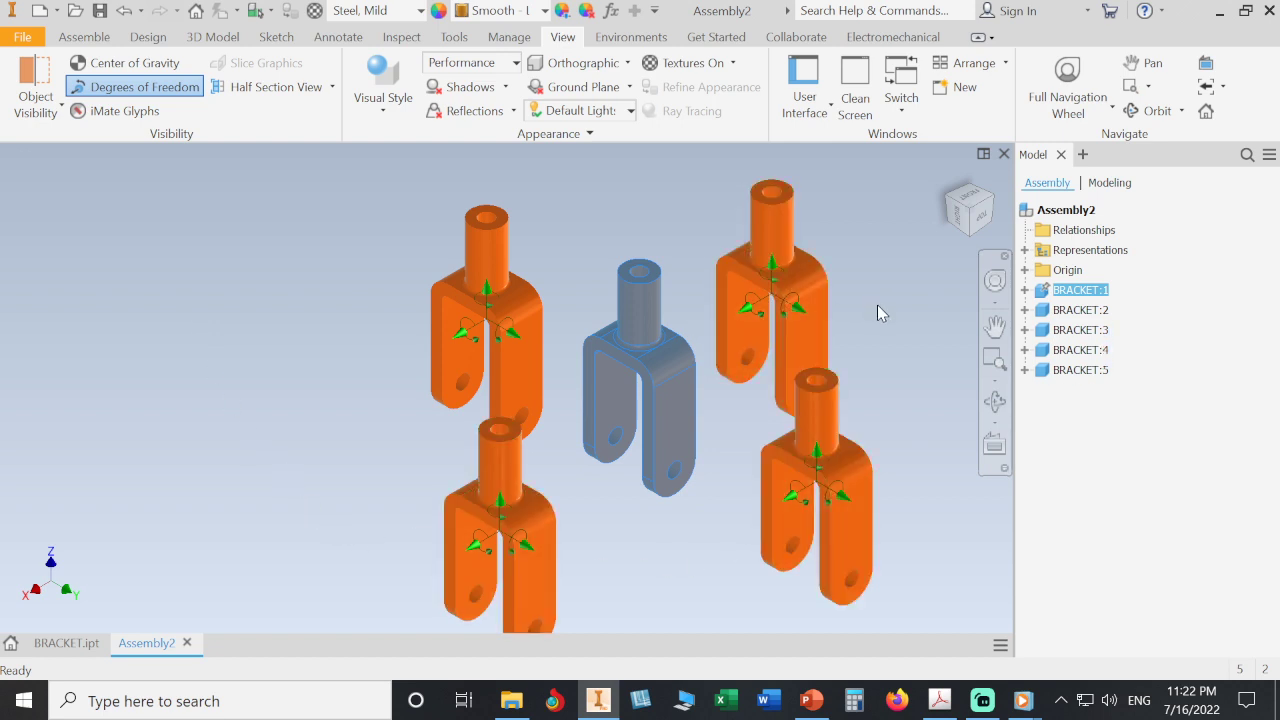
drag(777, 276, 645, 250)
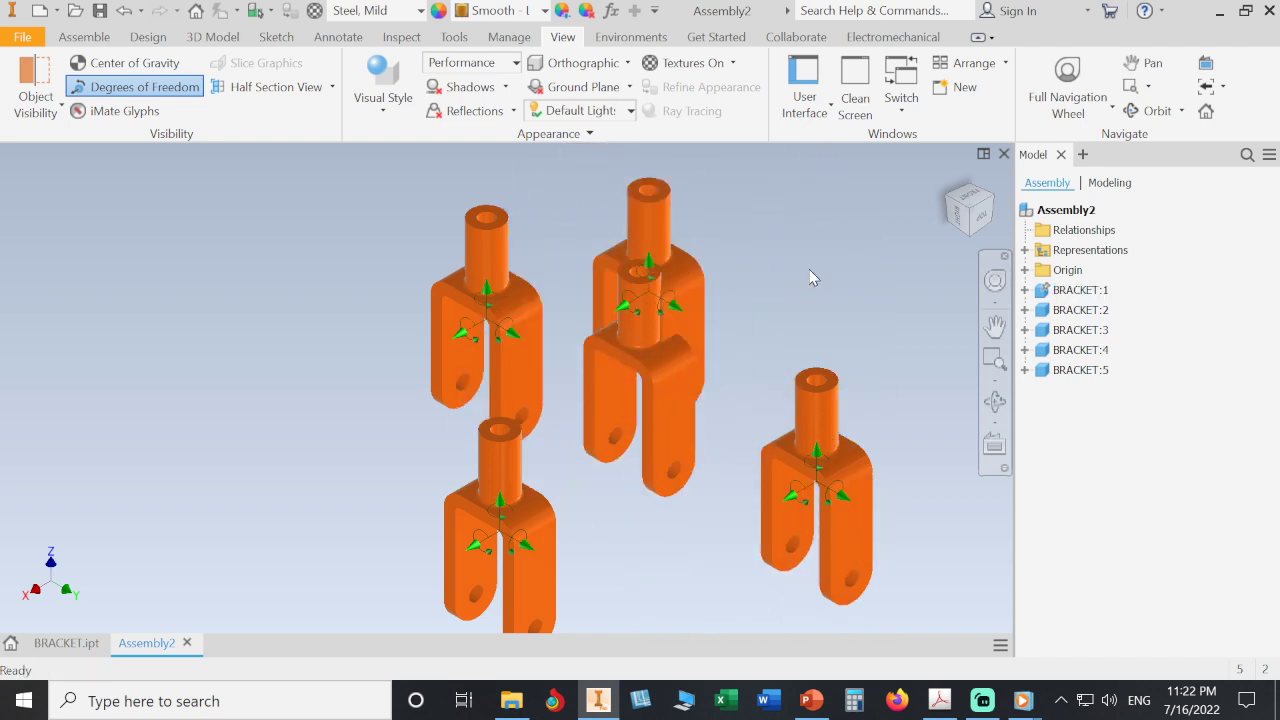
click(95, 87)
Step: Delete the four ungrounded bracket copies, keeping only the grounded bracket
click(649, 225)
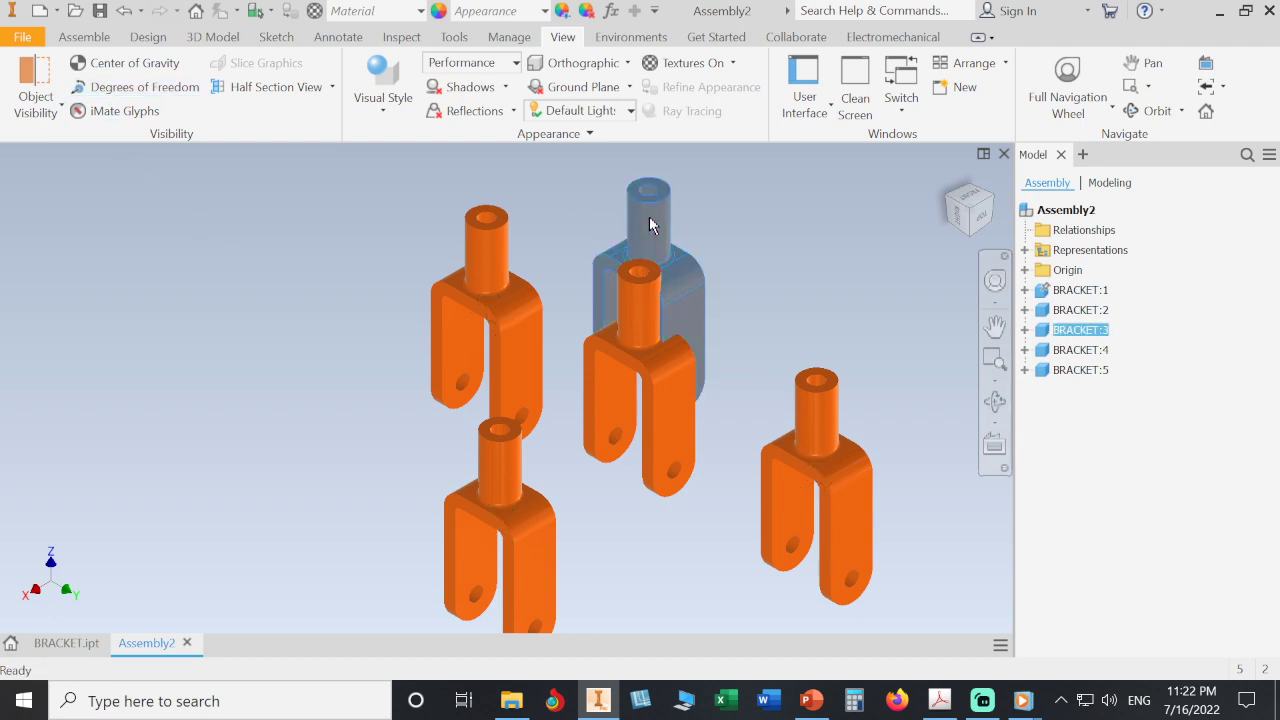
ctrl+click(816, 395)
ctrl+click(515, 455)
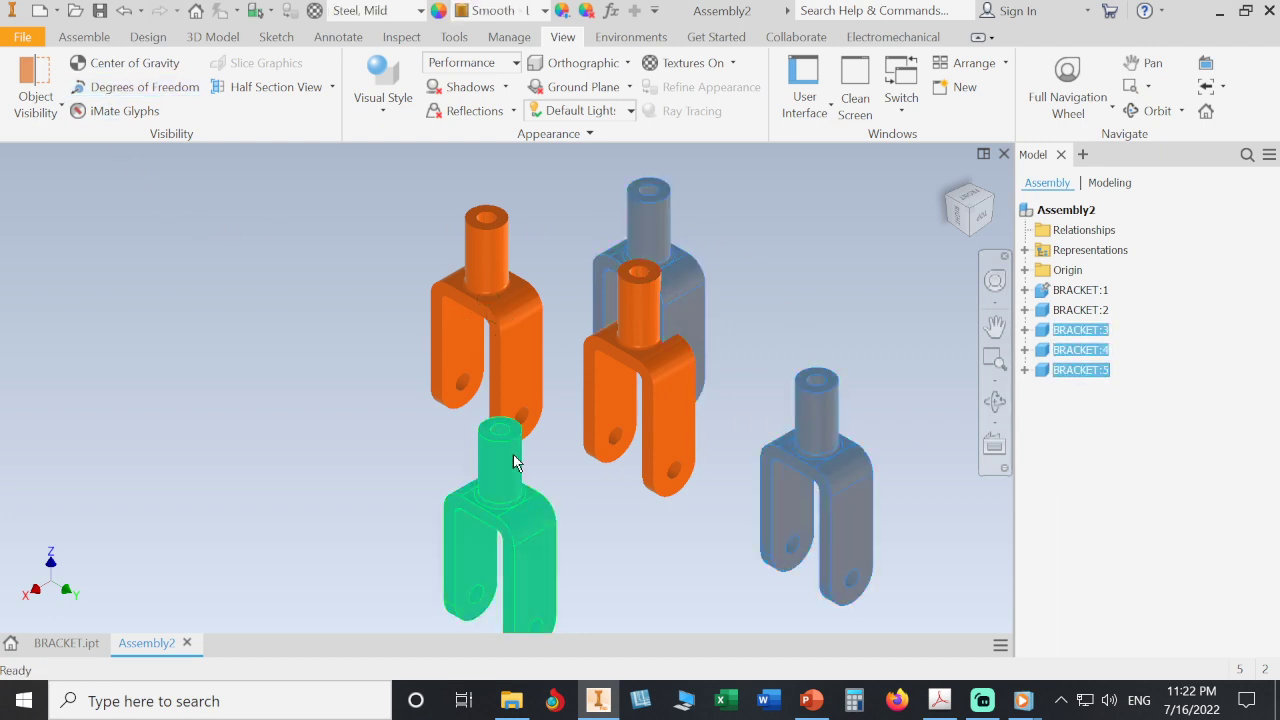
ctrl+click(478, 332)
key(Delete)
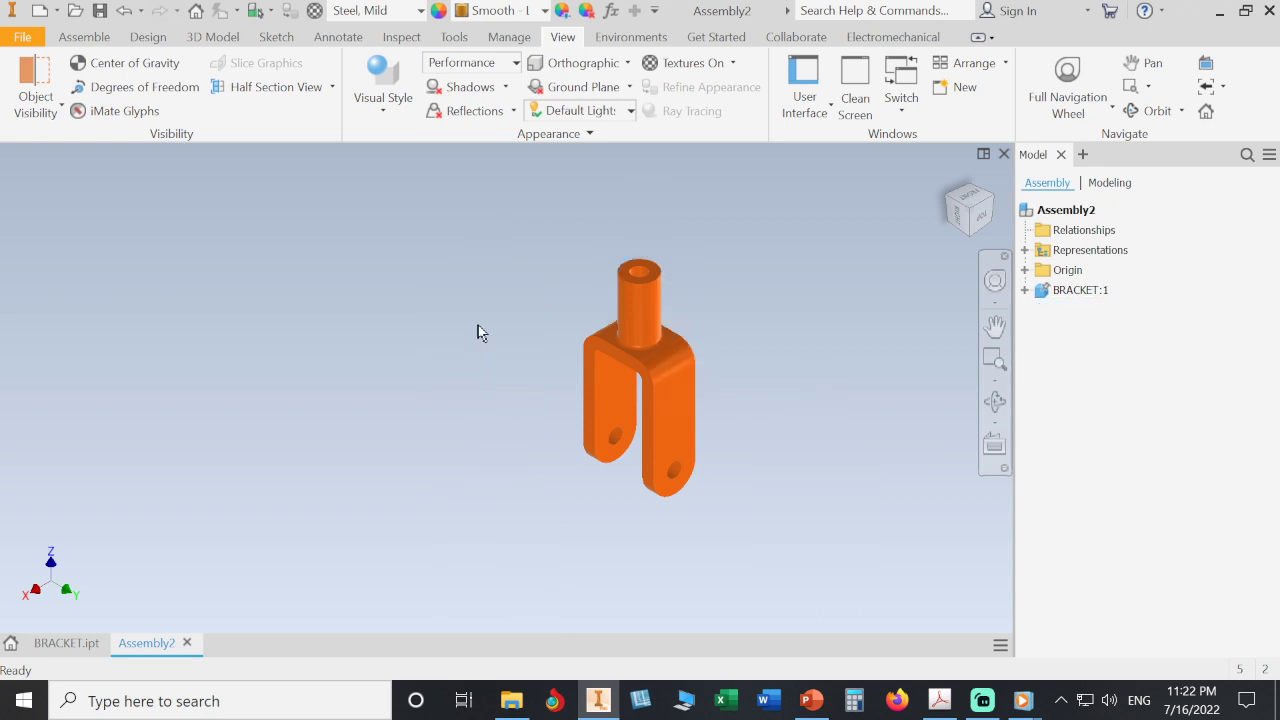
key(Home)
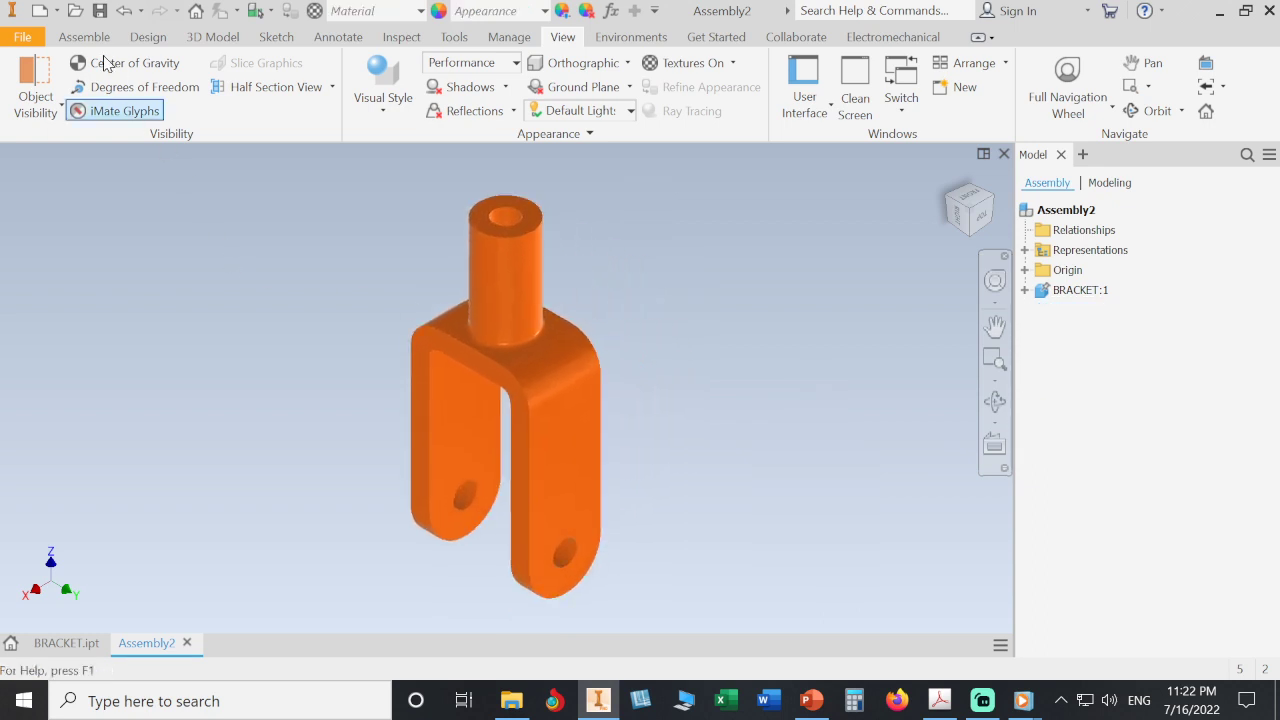
Step: Save the assembly as CASTER WHEEL in the CASTER WHEEL project folder
click(100, 10)
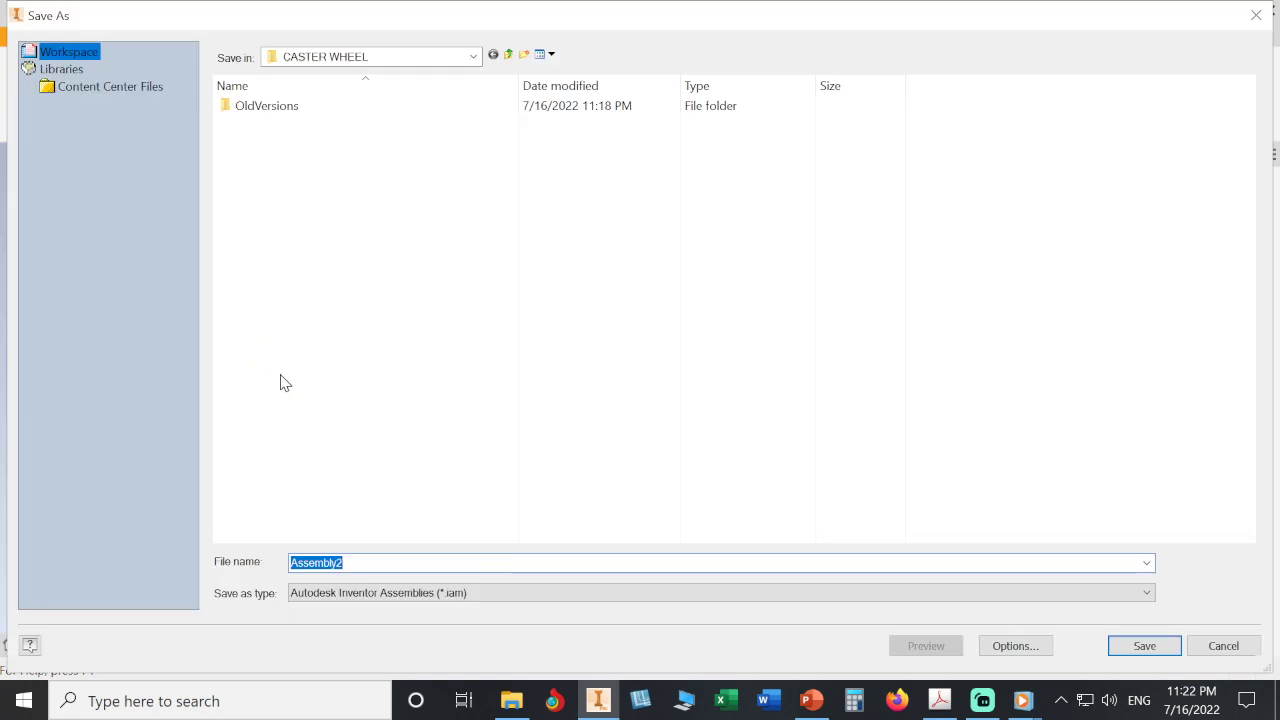
text(CASTE)
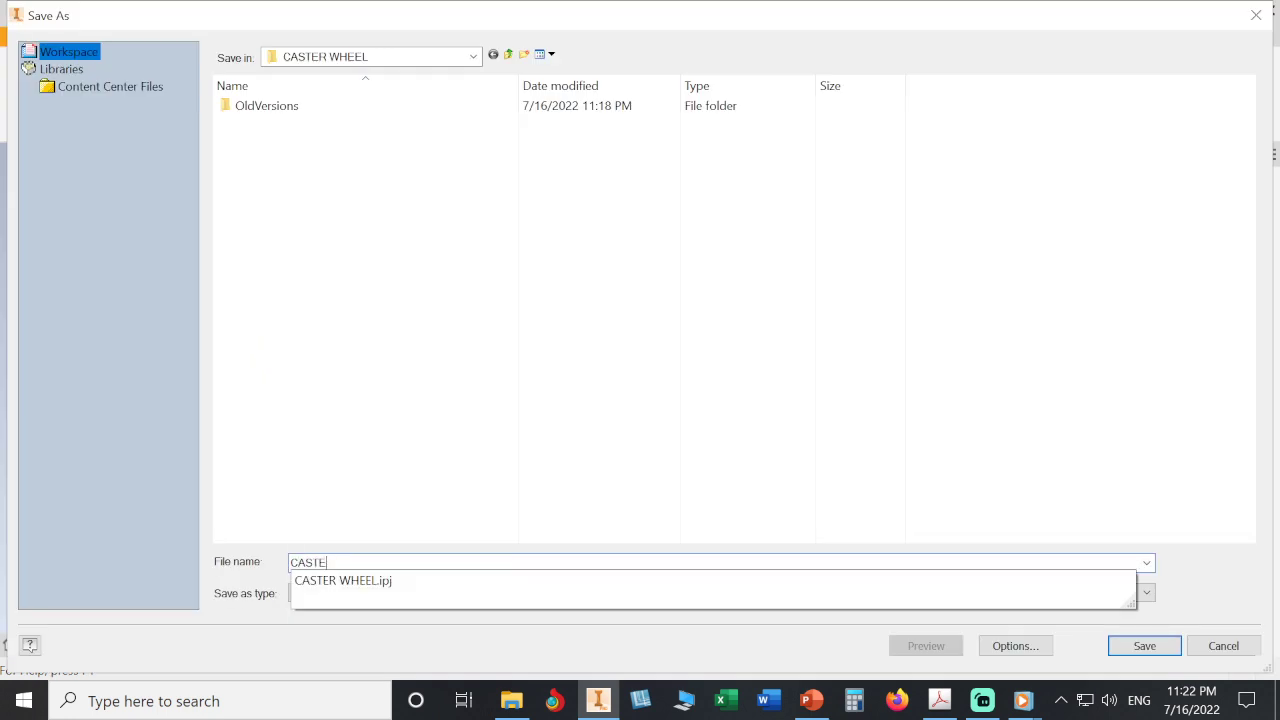
text(R WHEEL)
click(391, 318)
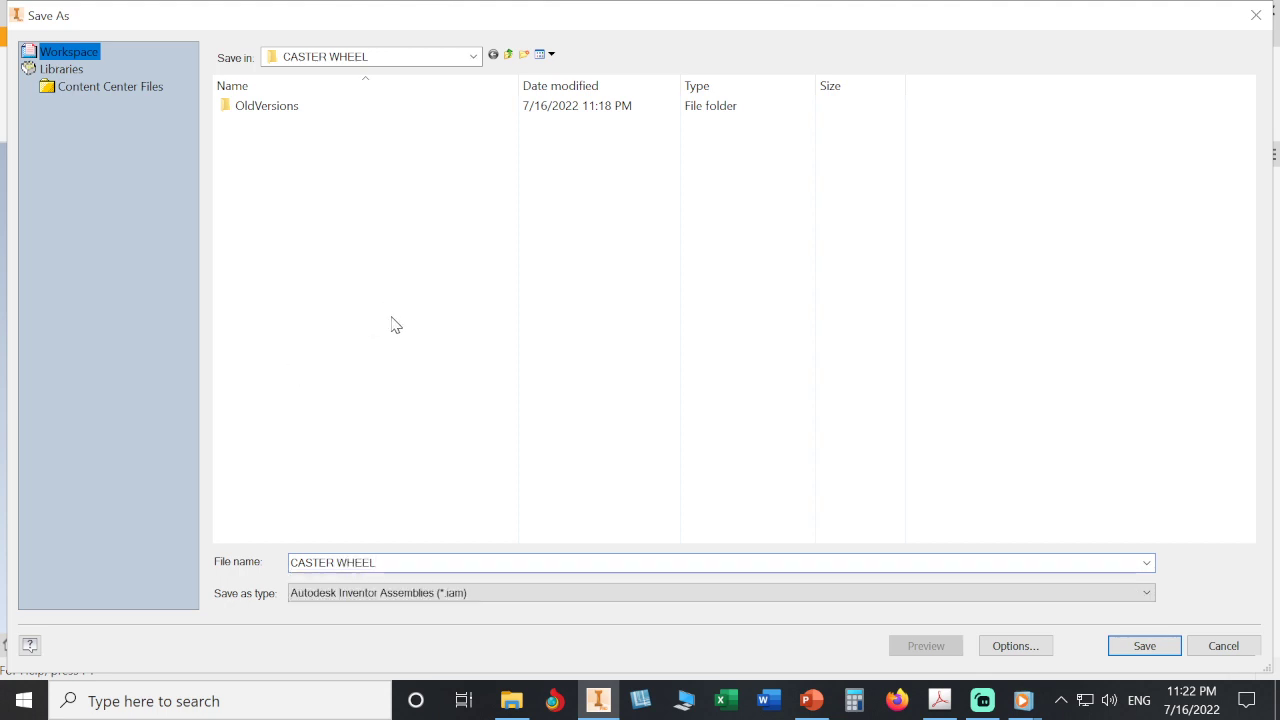
click(1140, 646)
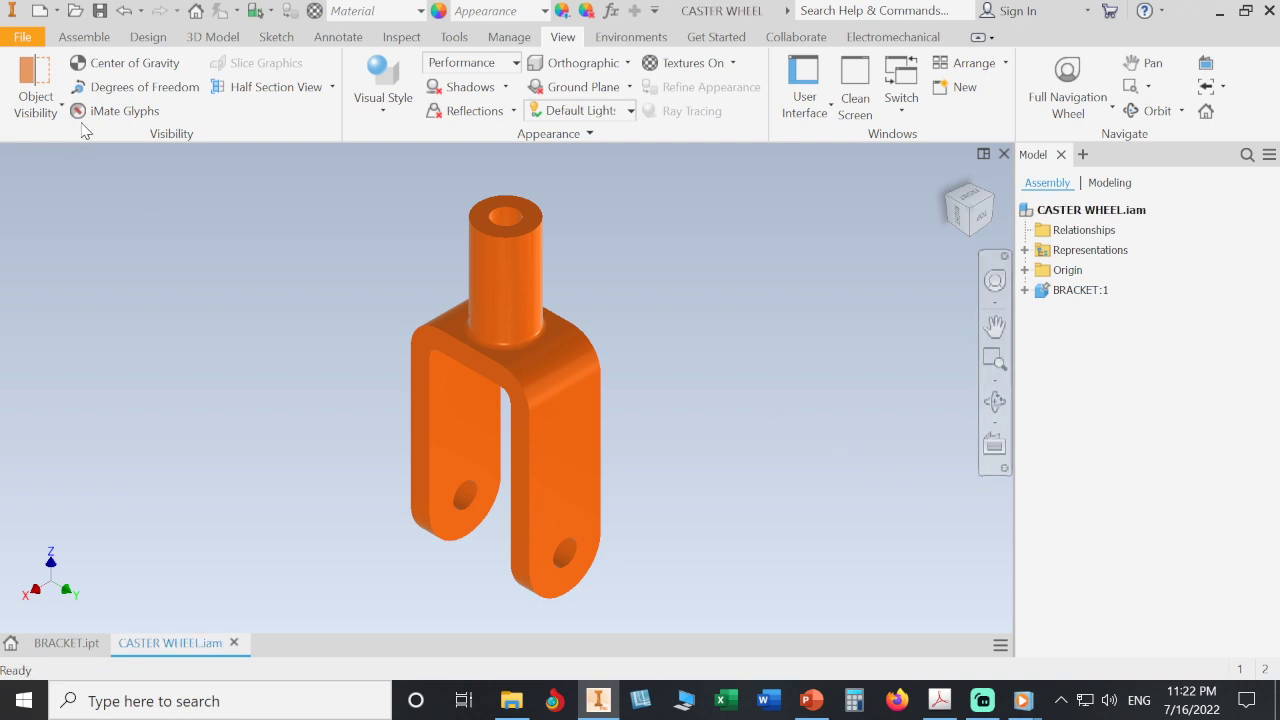
Step: Place one instance of the WHELL part in the free space beside the bracket
click(84, 37)
click(27, 80)
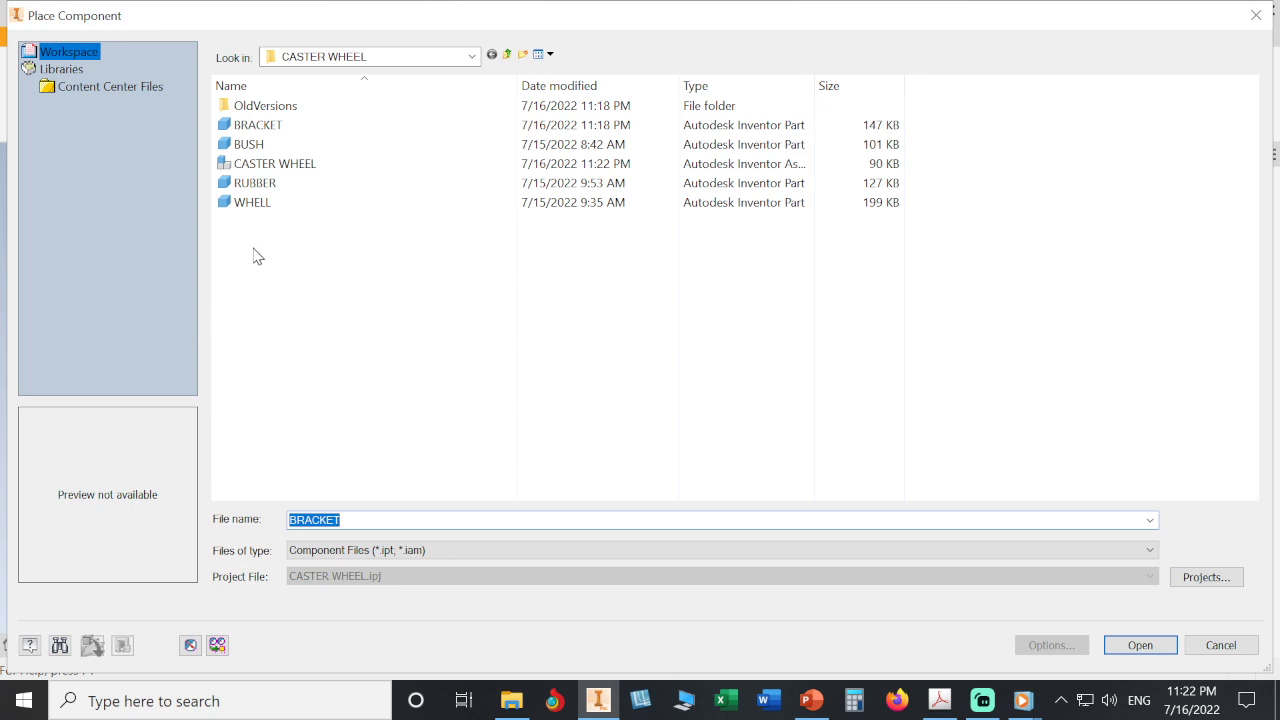
click(262, 205)
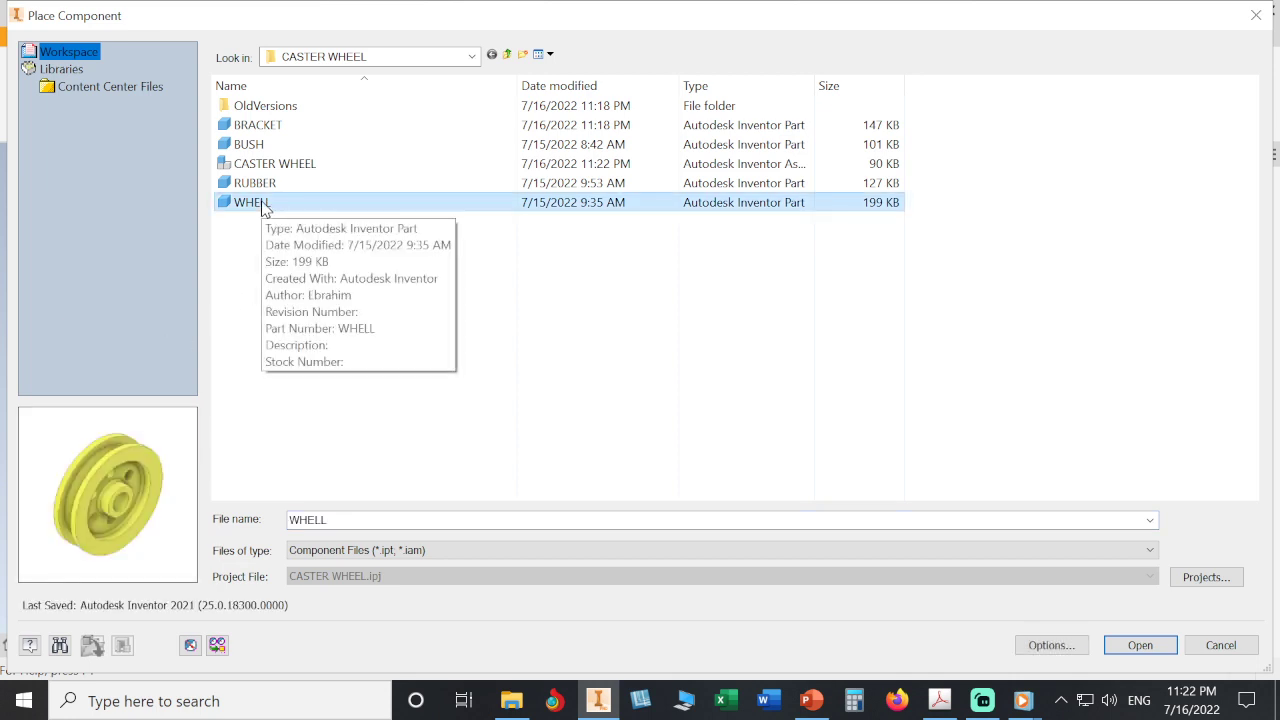
click(1150, 648)
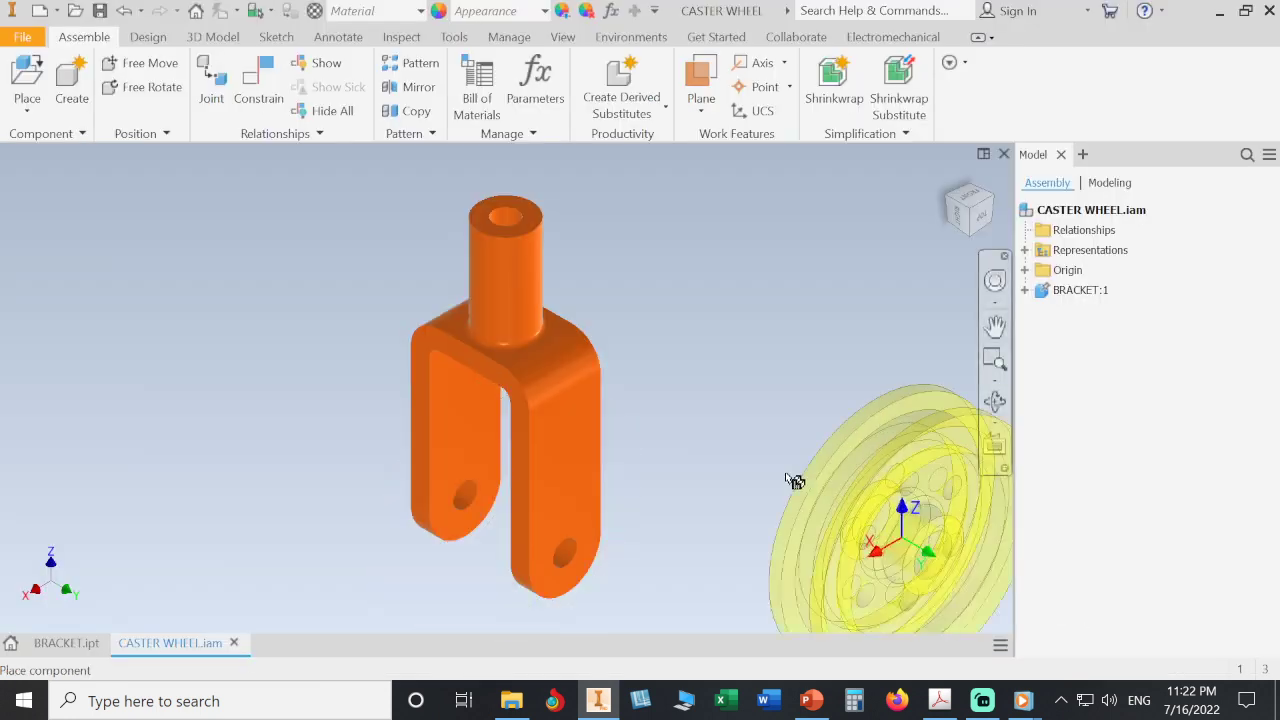
scroll(775, 447, down, 3)
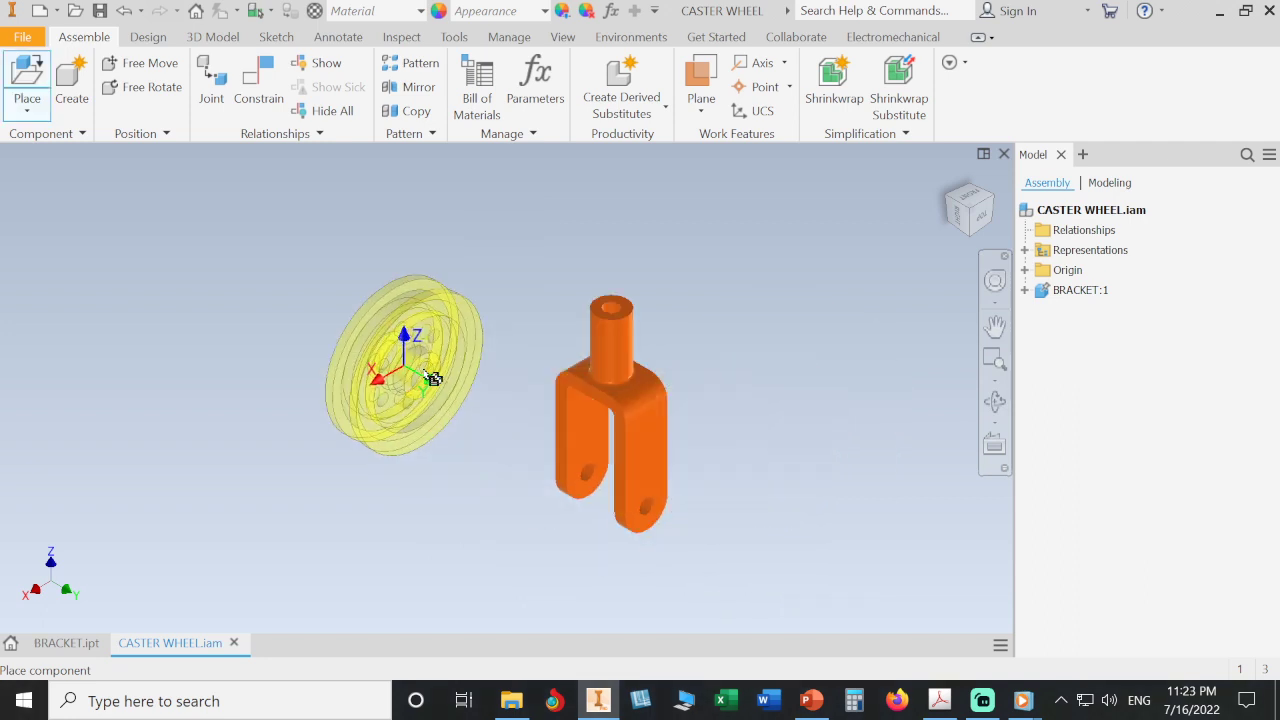
click(405, 380)
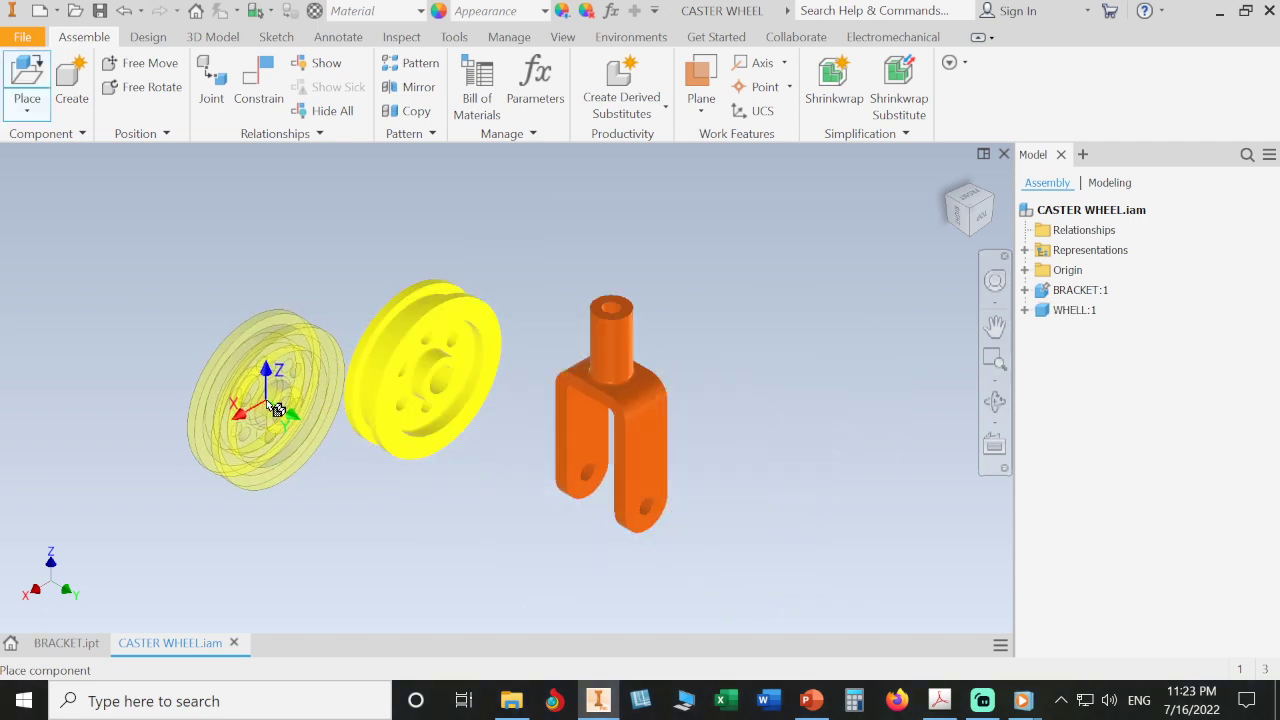
key(Escape)
Step: Place one instance of the BUSH part in the free space behind the wheel, on the side away from the bracket
click(27, 75)
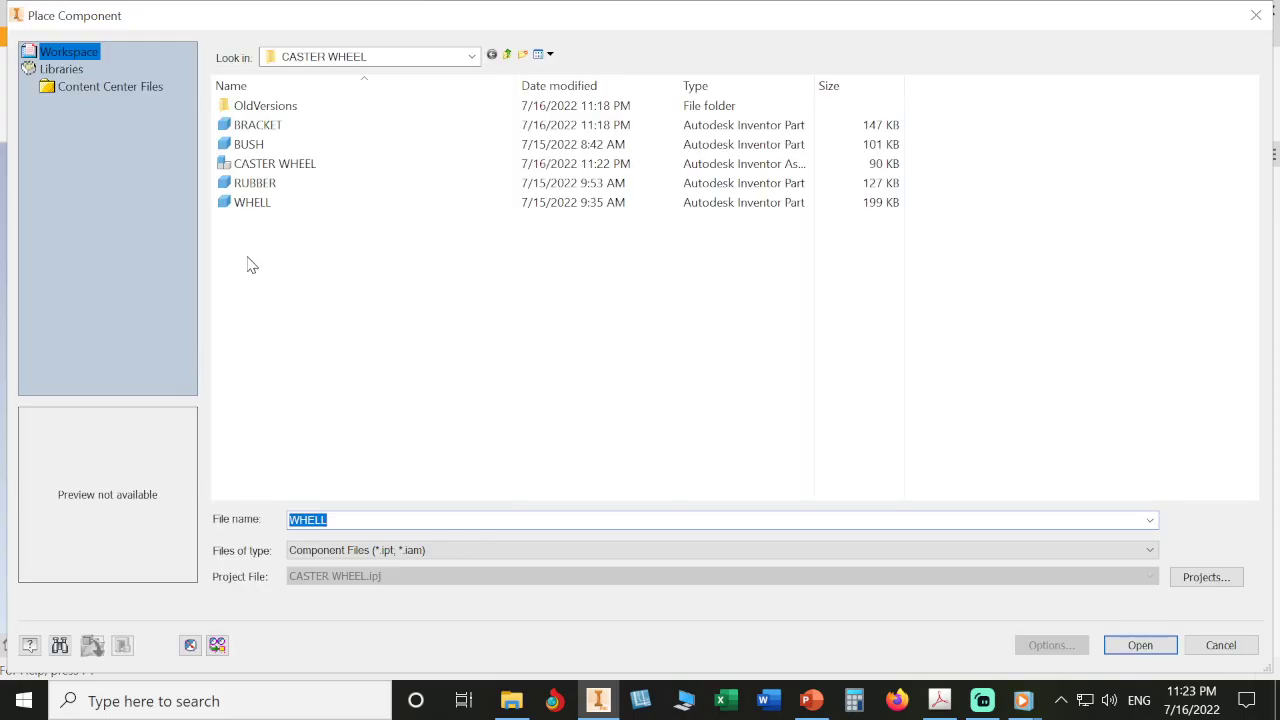
click(251, 150)
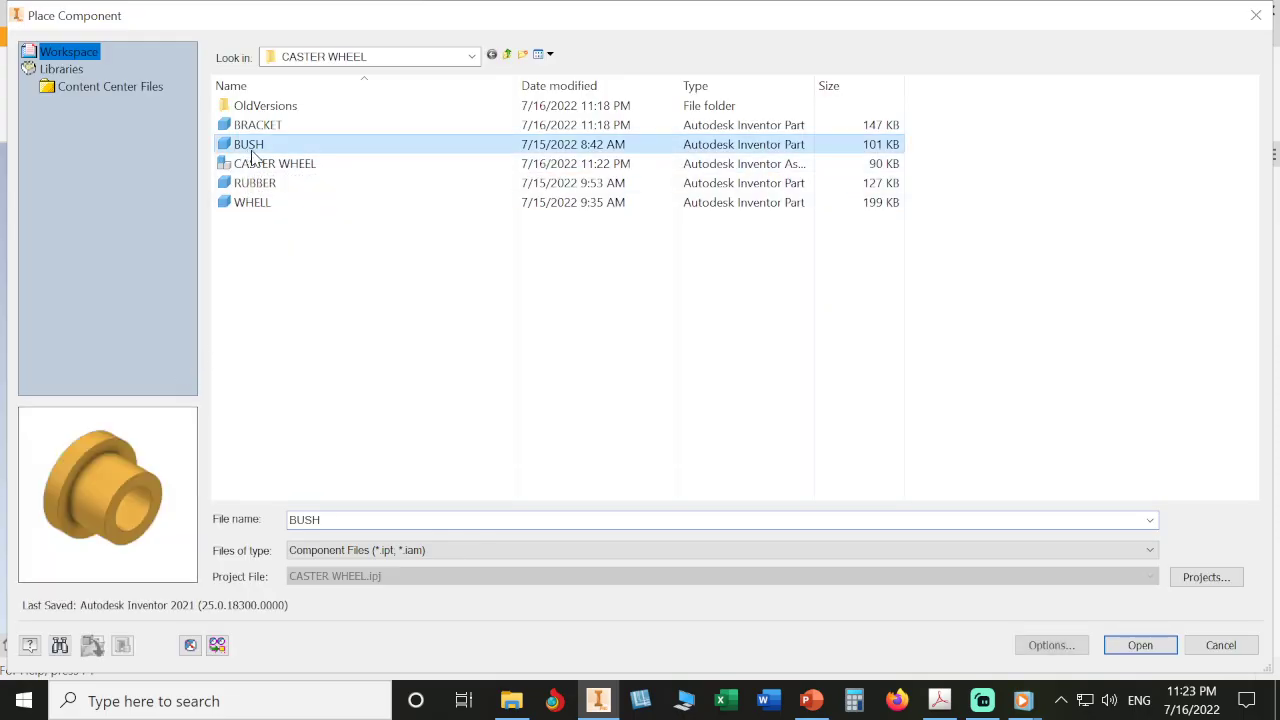
click(1137, 645)
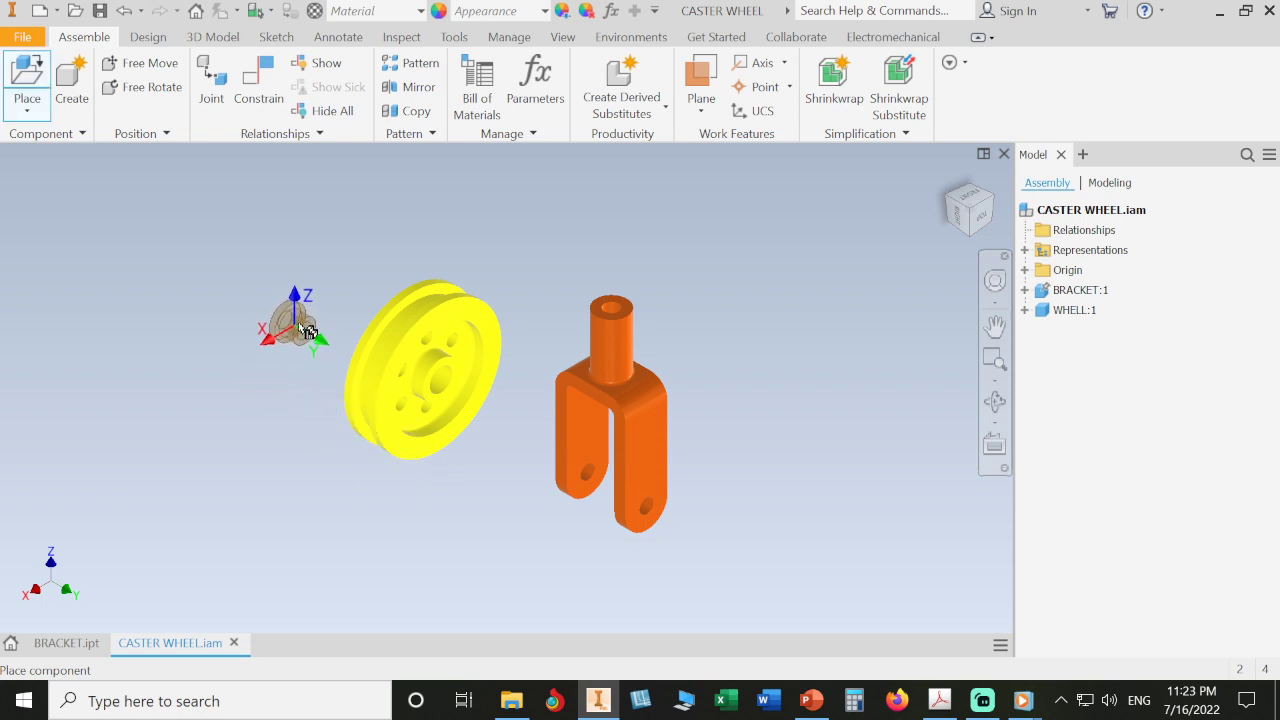
click(258, 302)
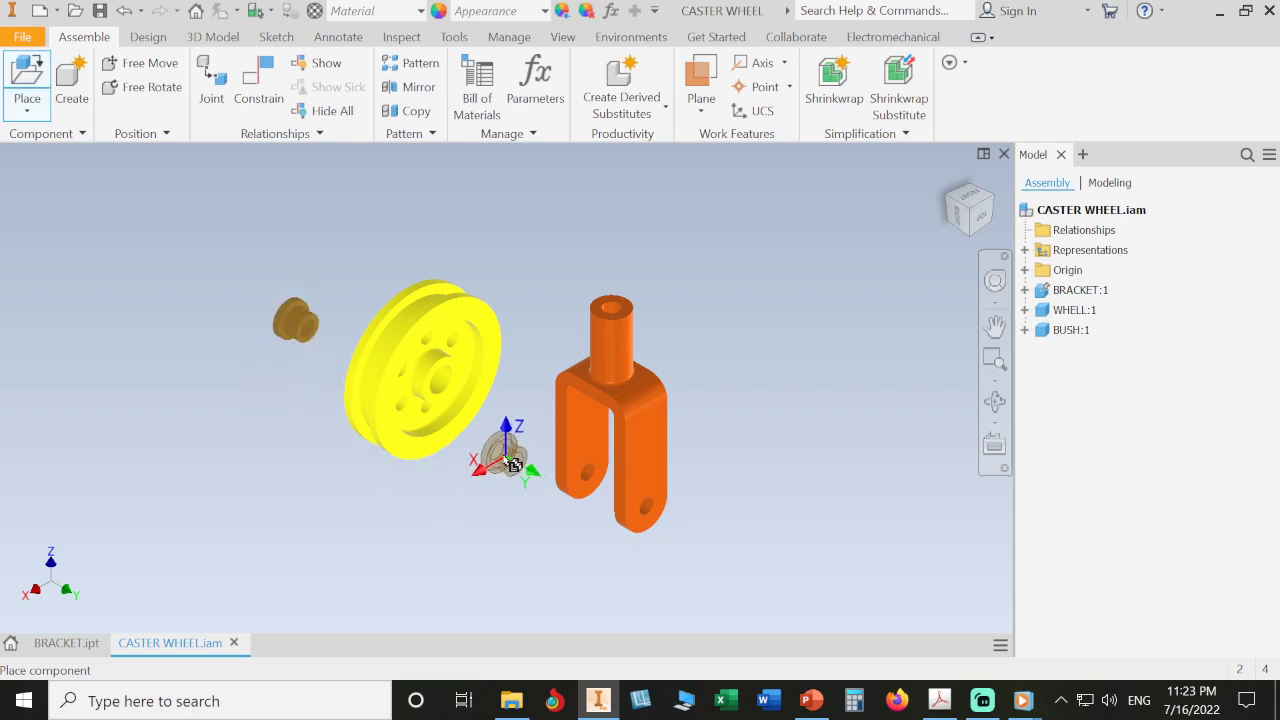
Step: Rotate a second BUSH instance twice by 90° about Z and place it between the wheel and the bracket
scroll(508, 455, up, 4)
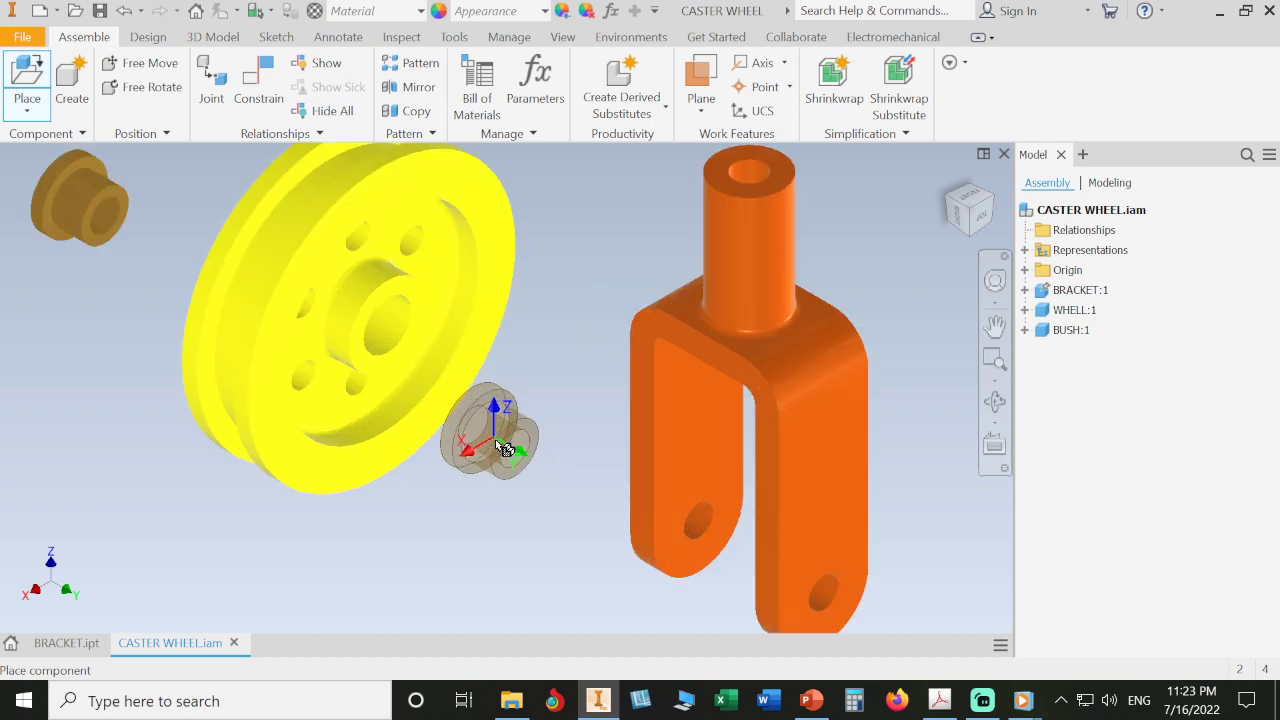
right_click(497, 450)
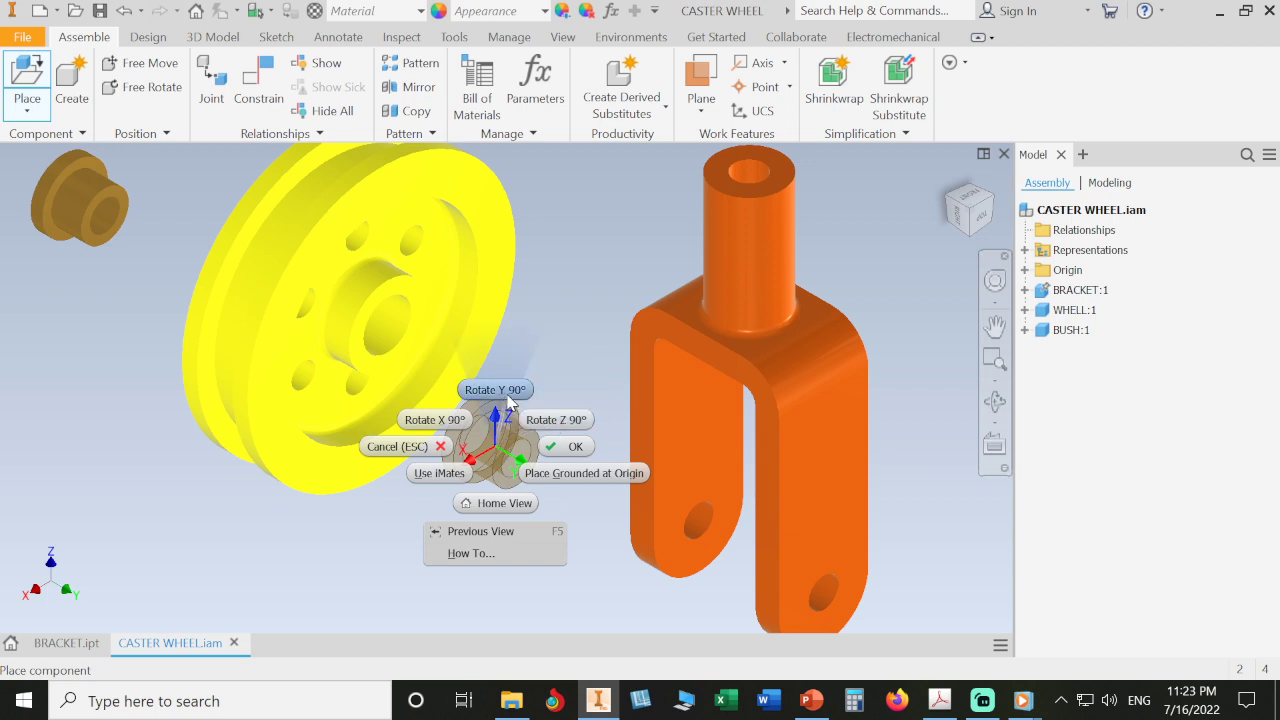
click(546, 432)
right_click(544, 418)
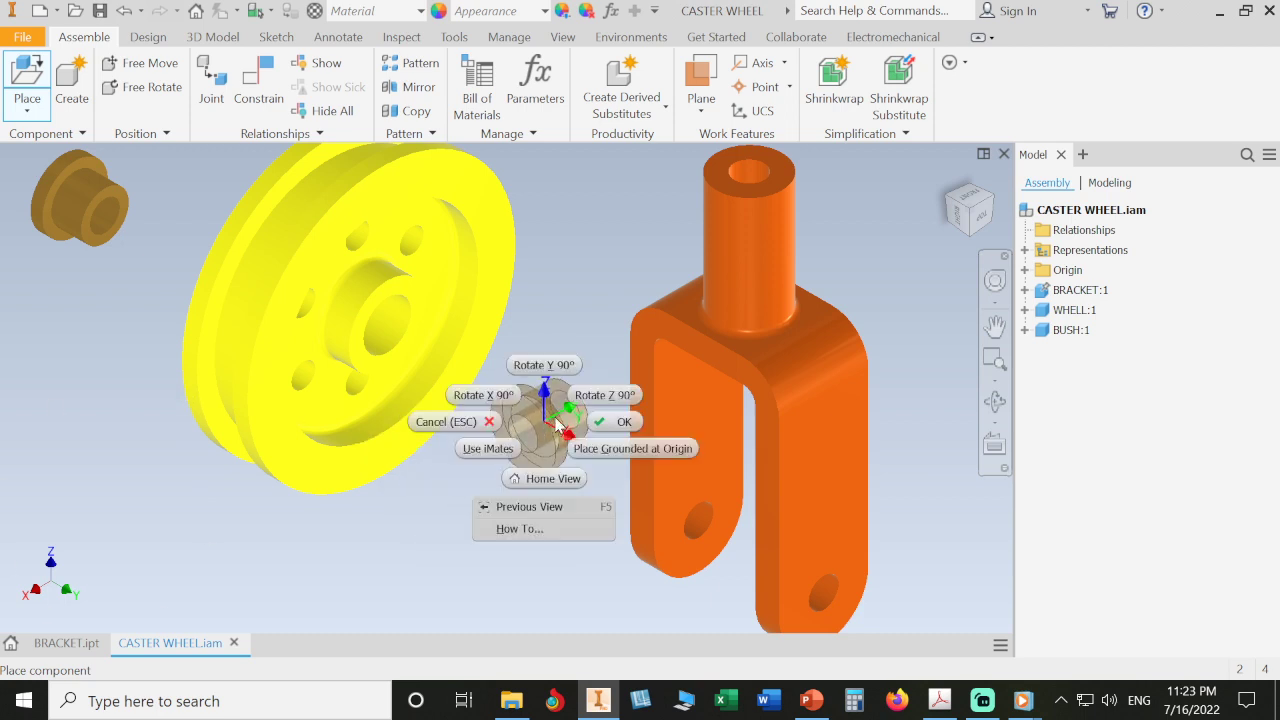
click(583, 398)
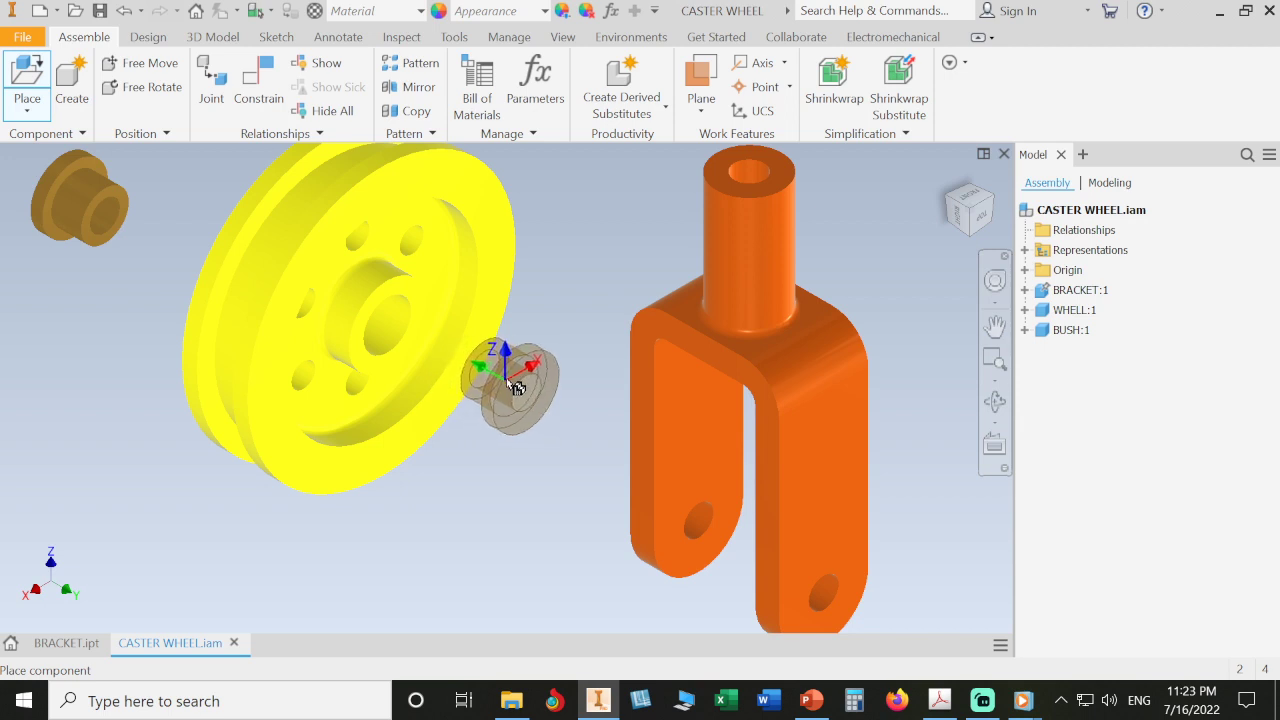
click(507, 385)
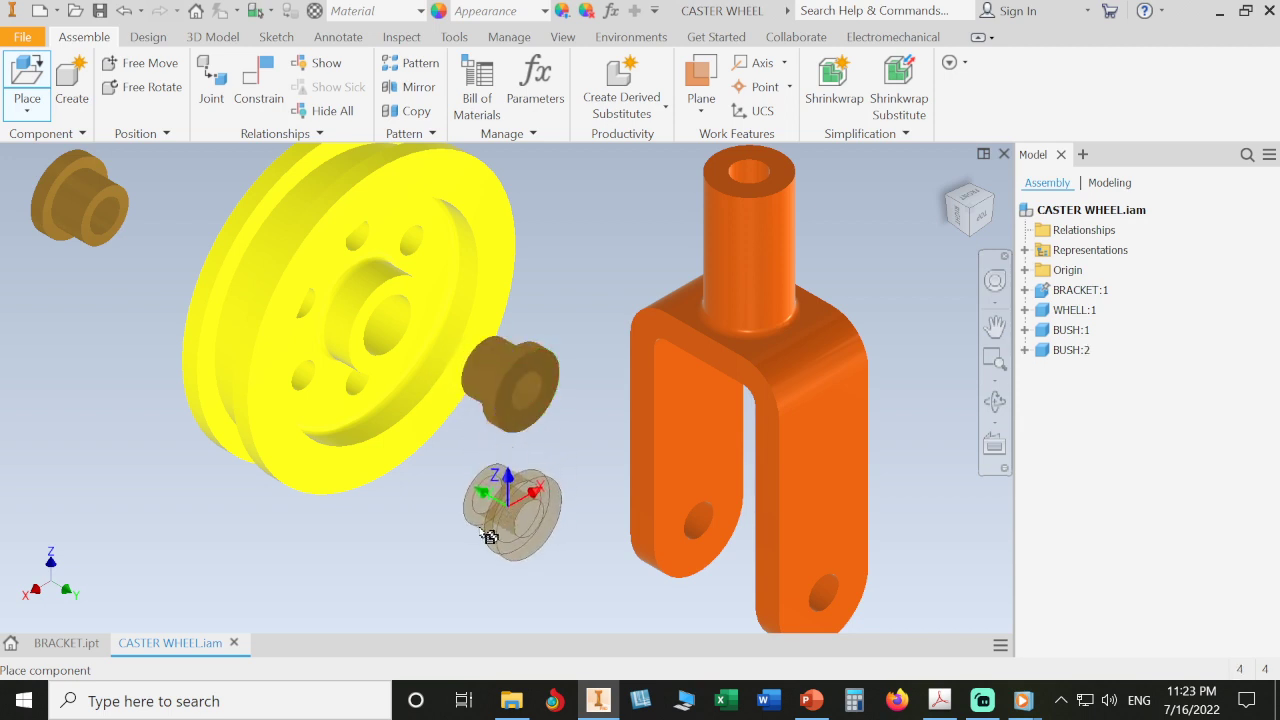
key(Escape)
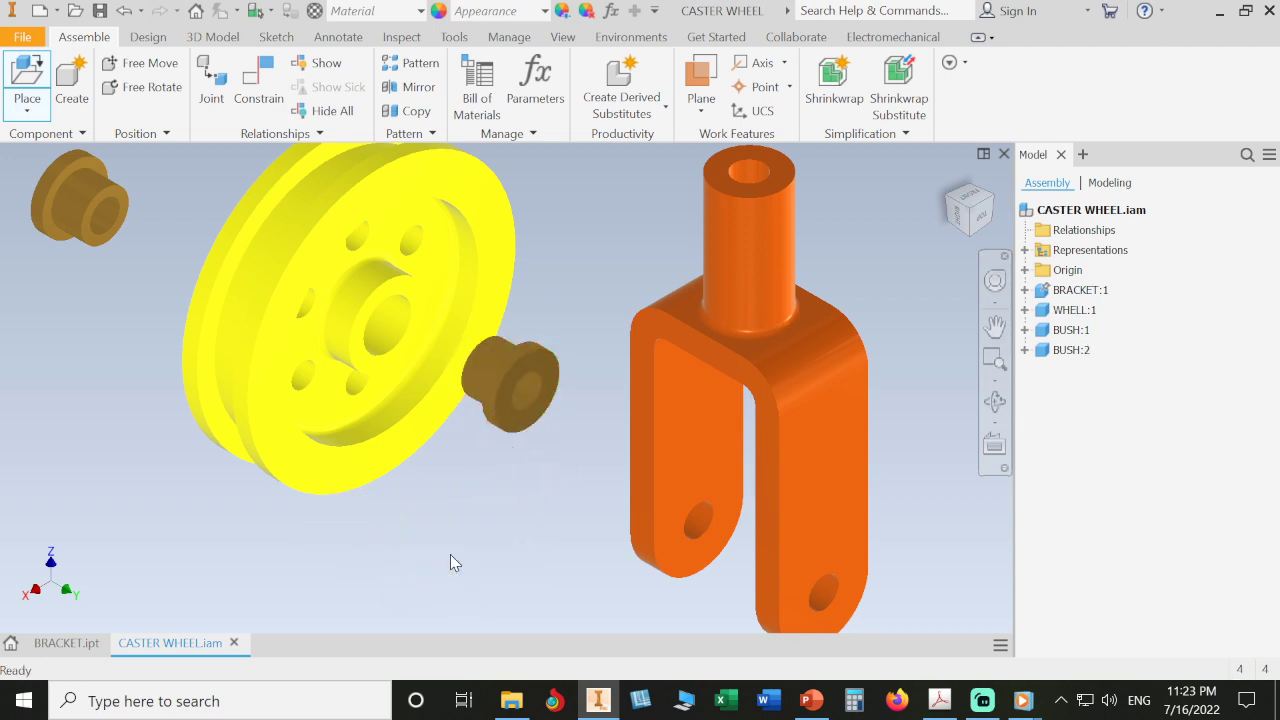
Step: Shift the wheel slightly and ground it in the assembly
scroll(483, 548, down, 3)
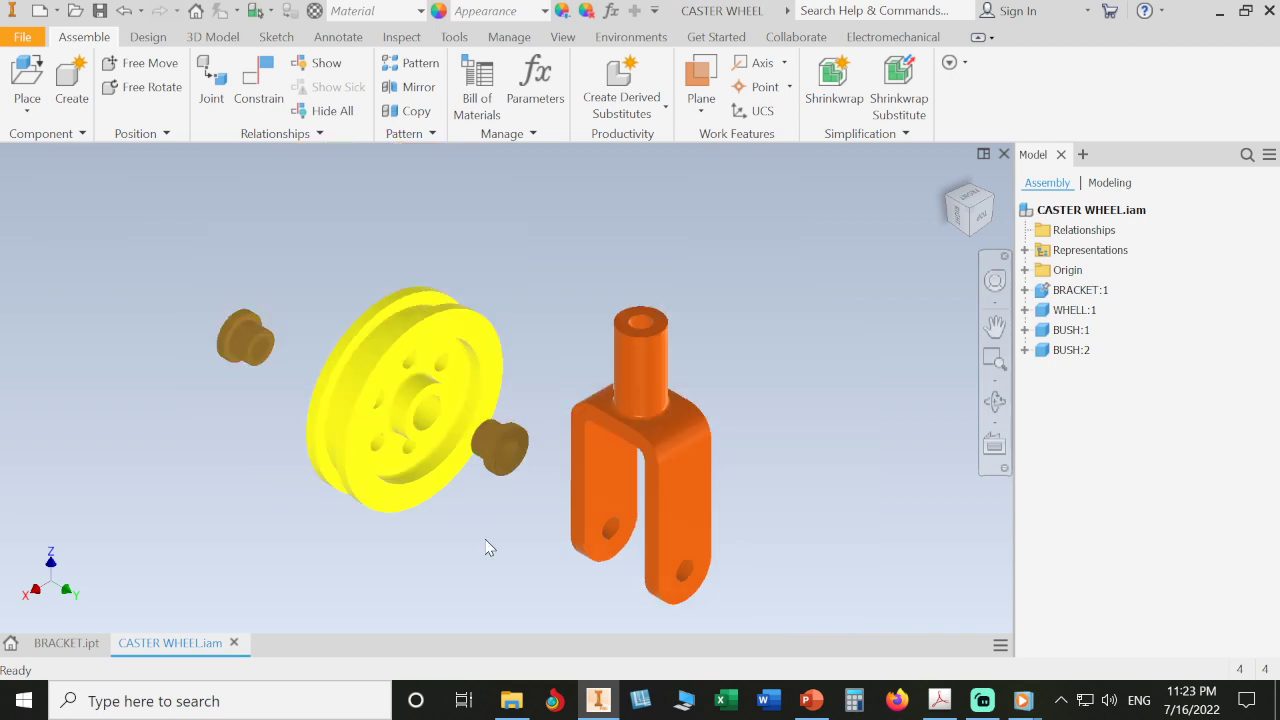
middle_drag(488, 548, 588, 510)
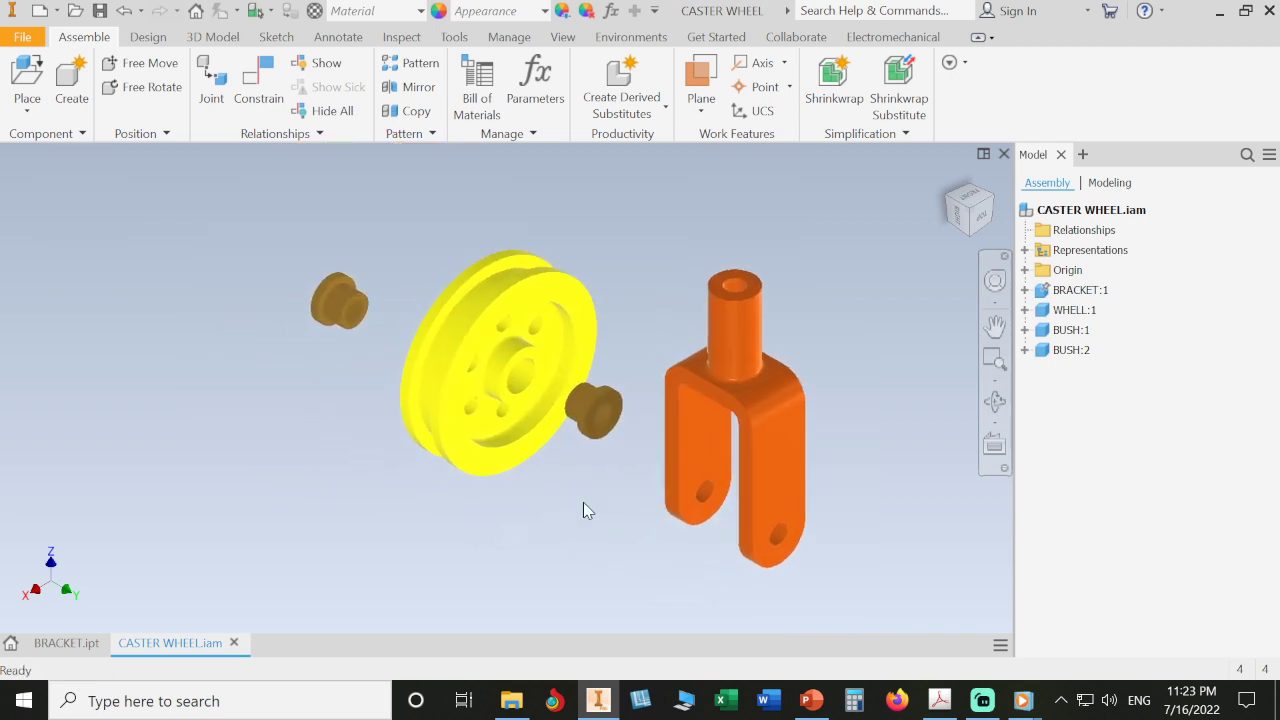
mouse_move(526, 434)
mouse_down()
mouse_move(489, 440)
mouse_move(519, 455)
mouse_move(551, 449)
mouse_move(523, 423)
mouse_up()
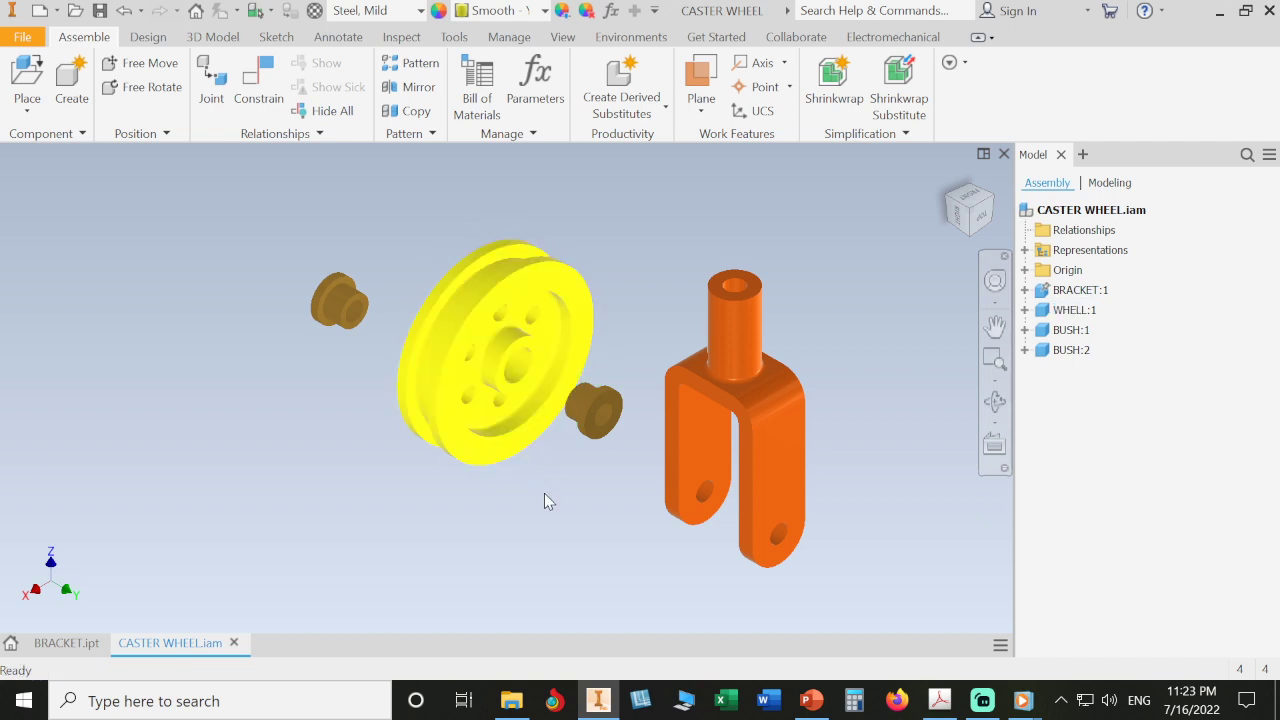
click(511, 380)
right_click(510, 379)
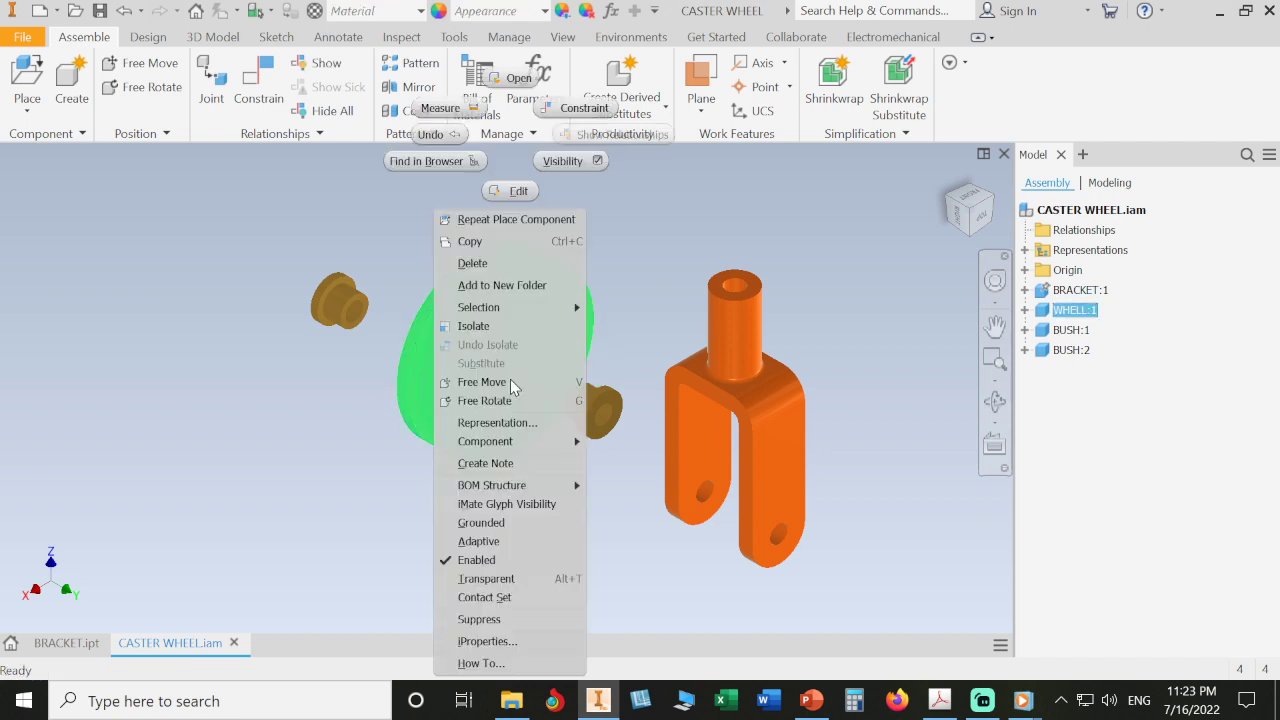
click(485, 523)
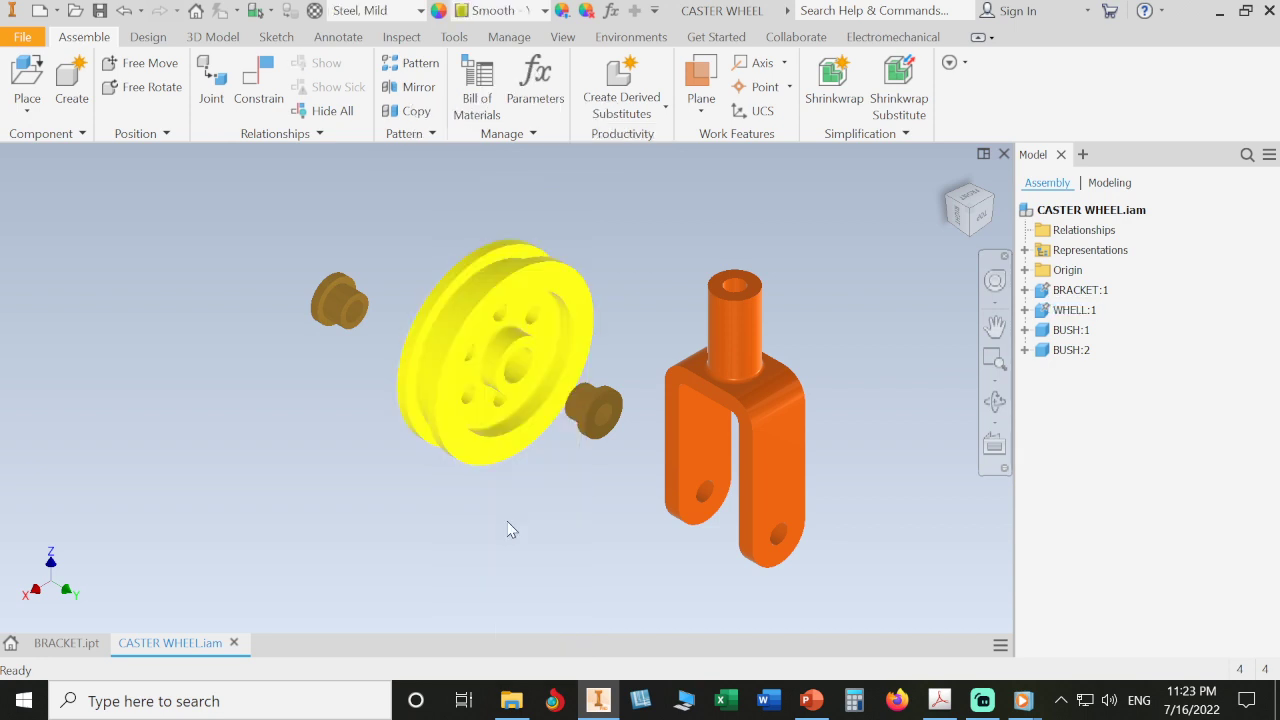
Step: Move the front bush over the wheel's hub and back out to the free space between wheel and bracket
drag(596, 432, 519, 401)
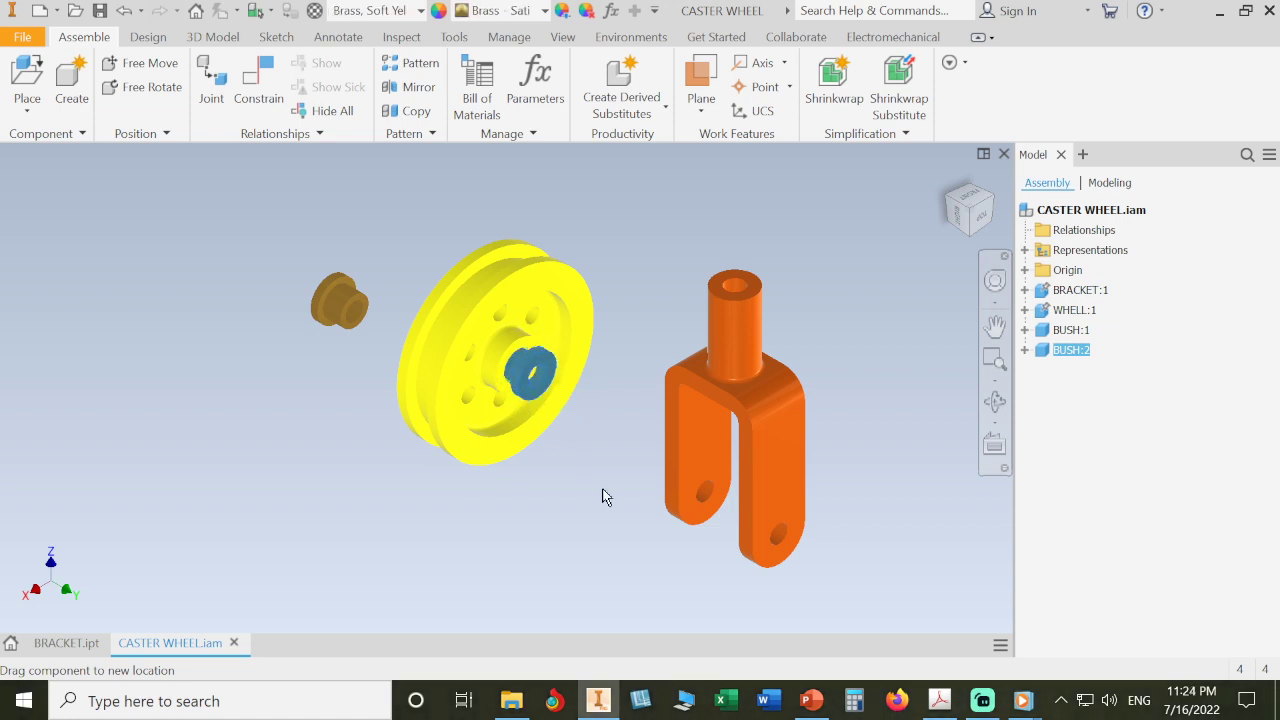
drag(602, 489, 603, 490)
click(461, 490)
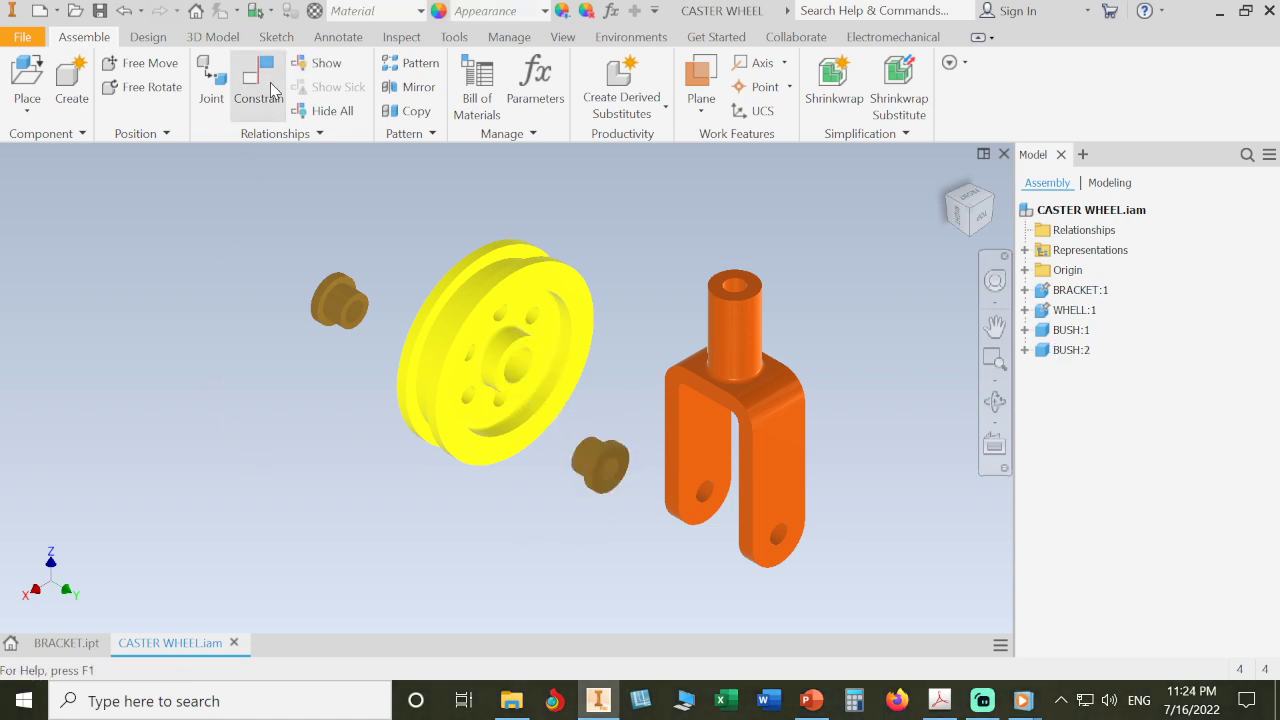
Step: Show the degrees of freedom symbols of the assembly's components
click(270, 90)
drag(366, 191, 1090, 180)
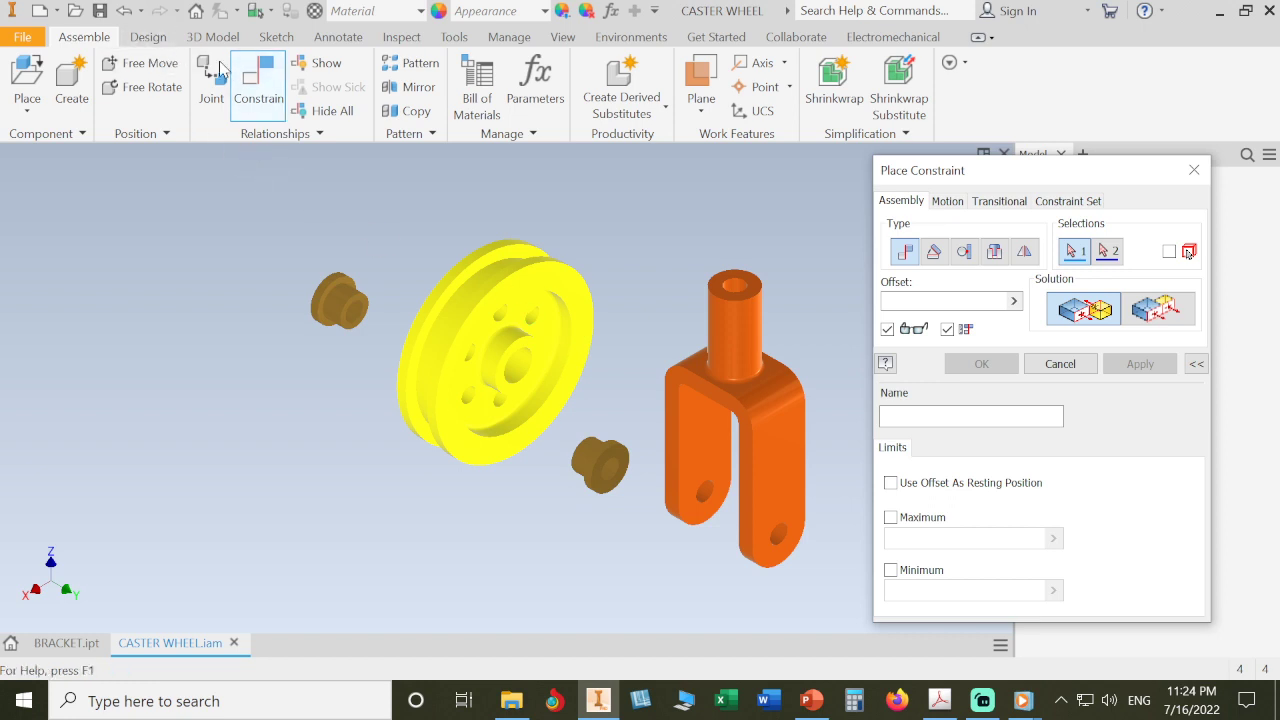
click(562, 37)
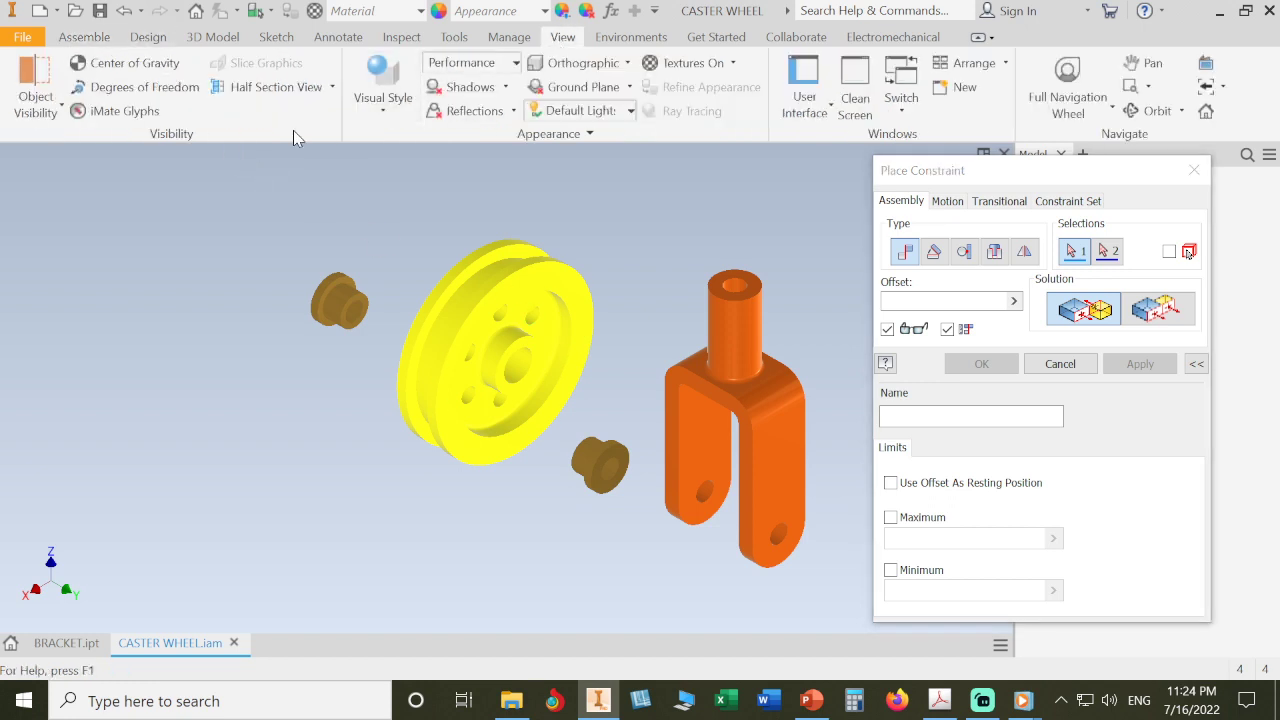
click(140, 87)
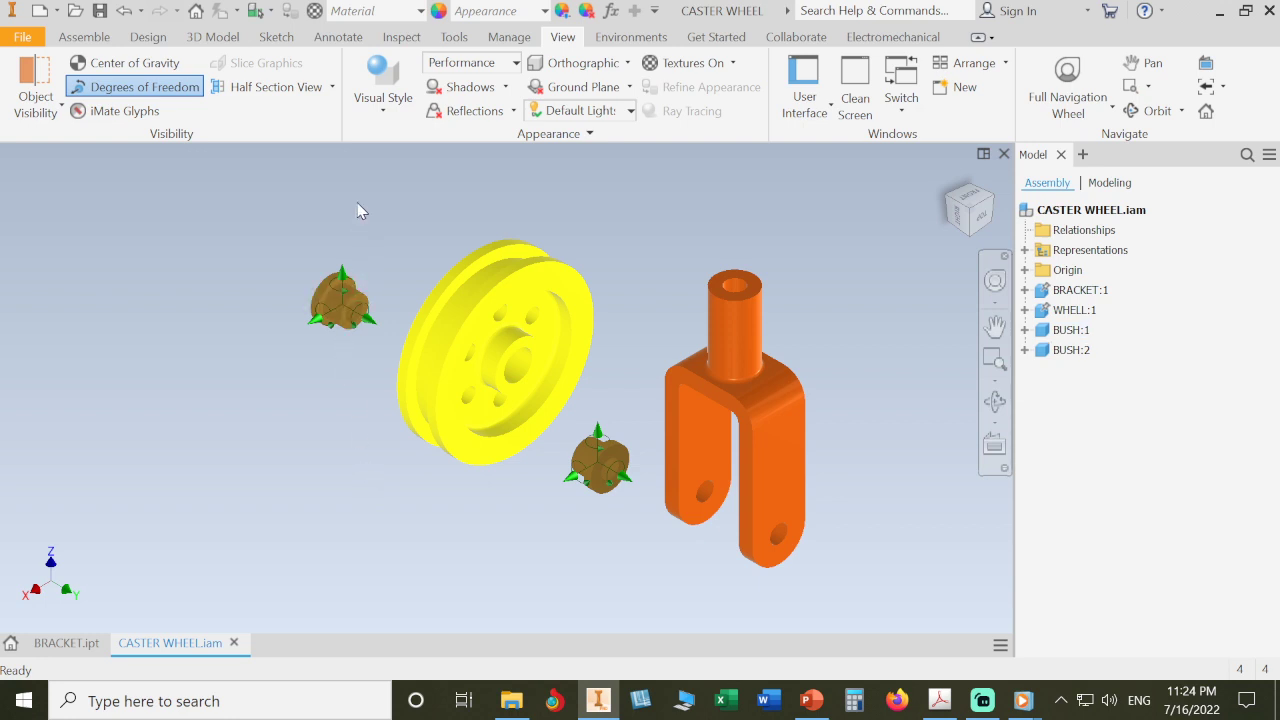
click(95, 45)
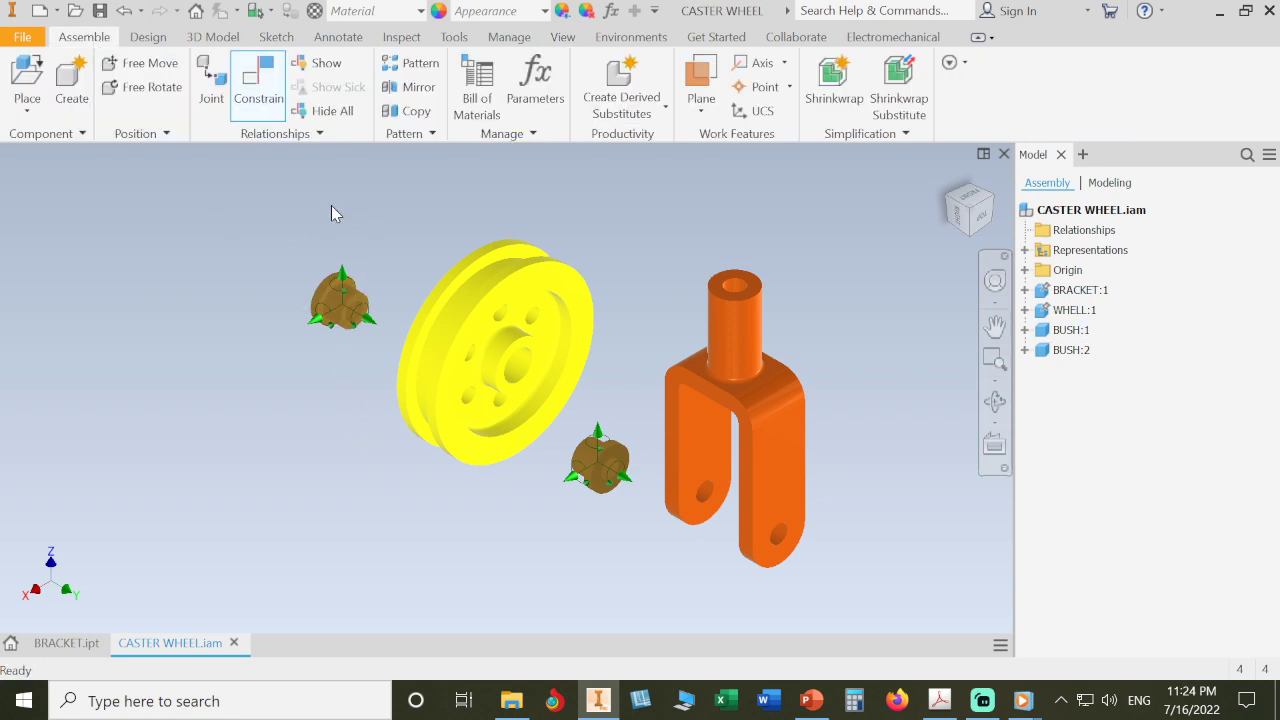
Step: Constrain the front bush's axis to the wheel's central bore axis with a Mate constraint and an offset of 0
click(260, 87)
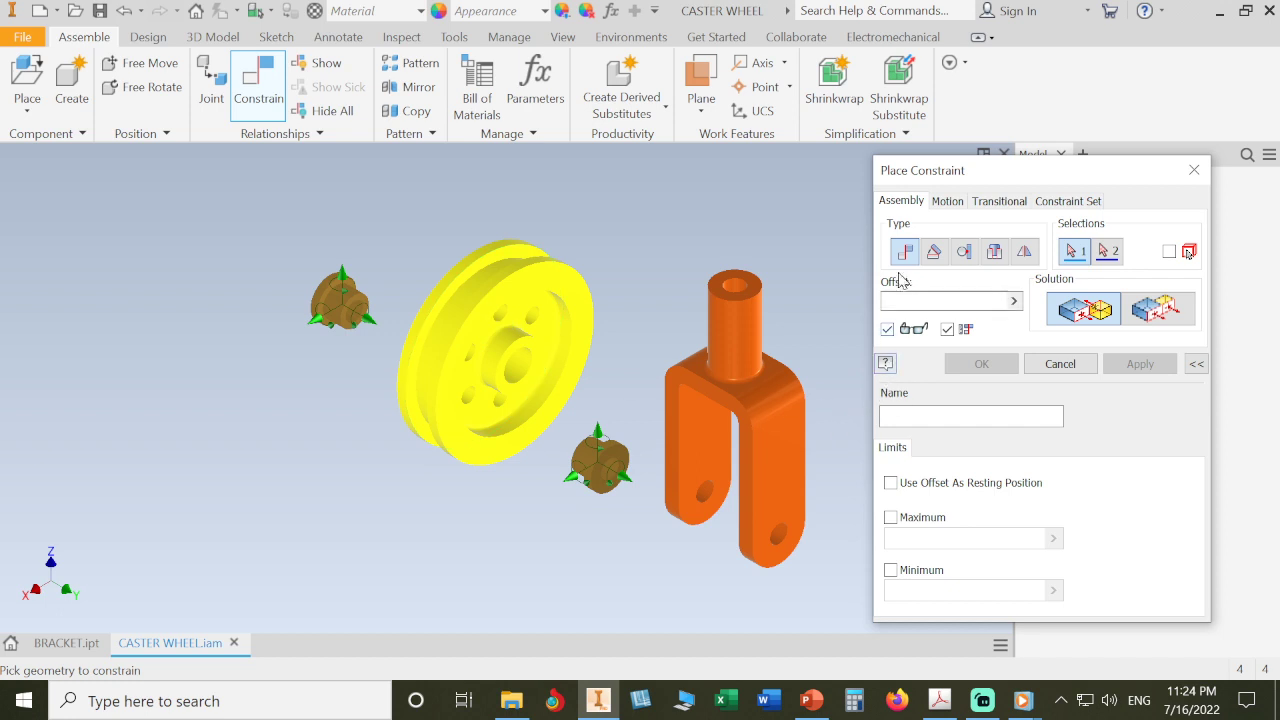
scroll(651, 366, down, 5)
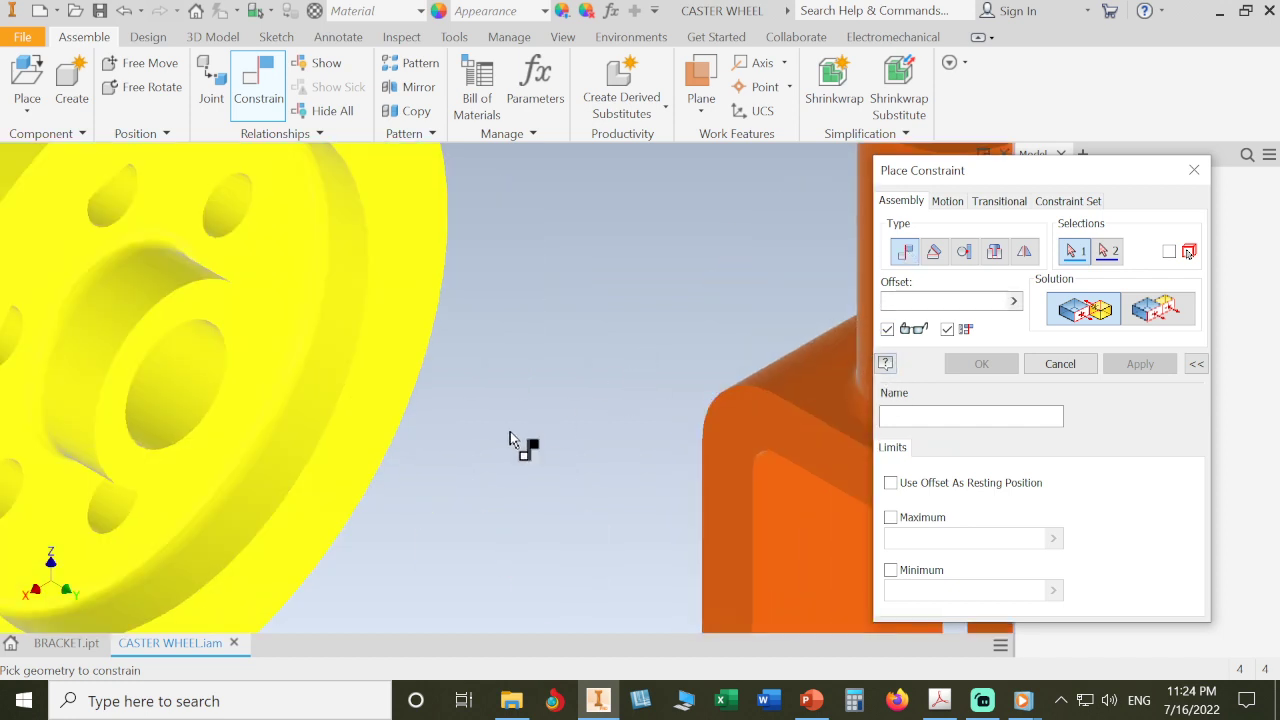
click(185, 376)
scroll(495, 430, up, 5)
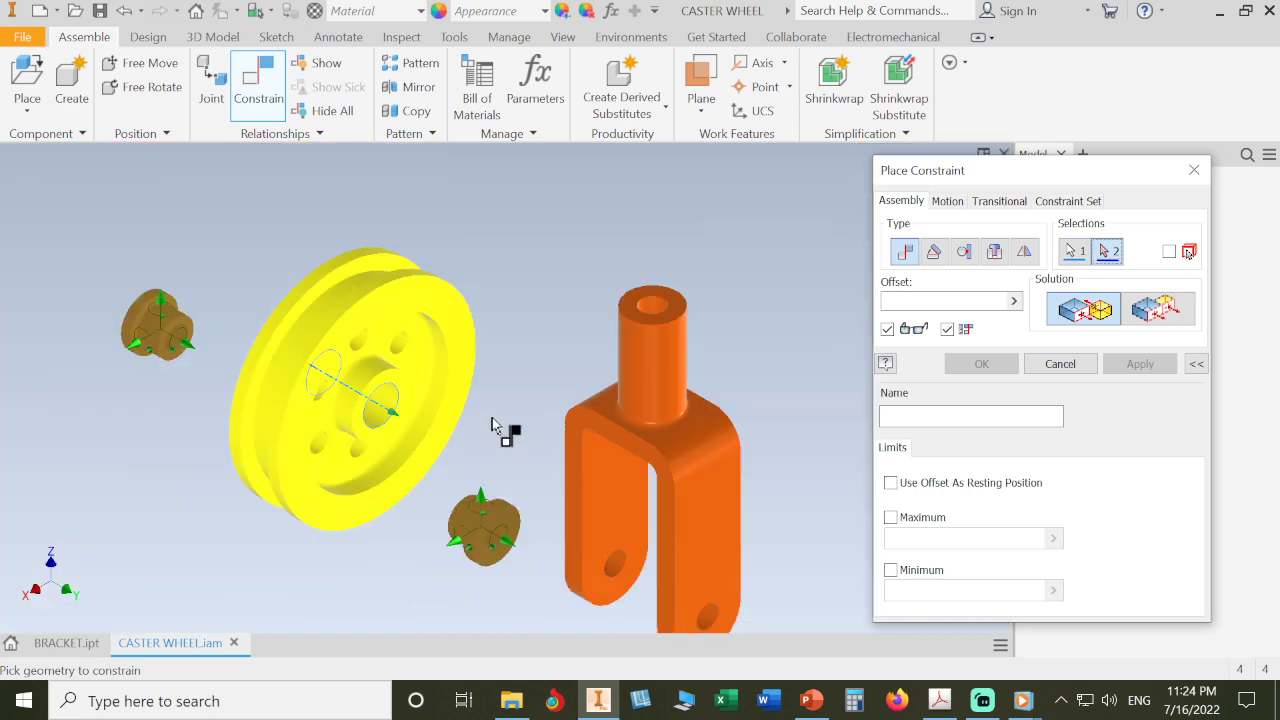
scroll(490, 466, down, 3)
scroll(500, 451, down, 3)
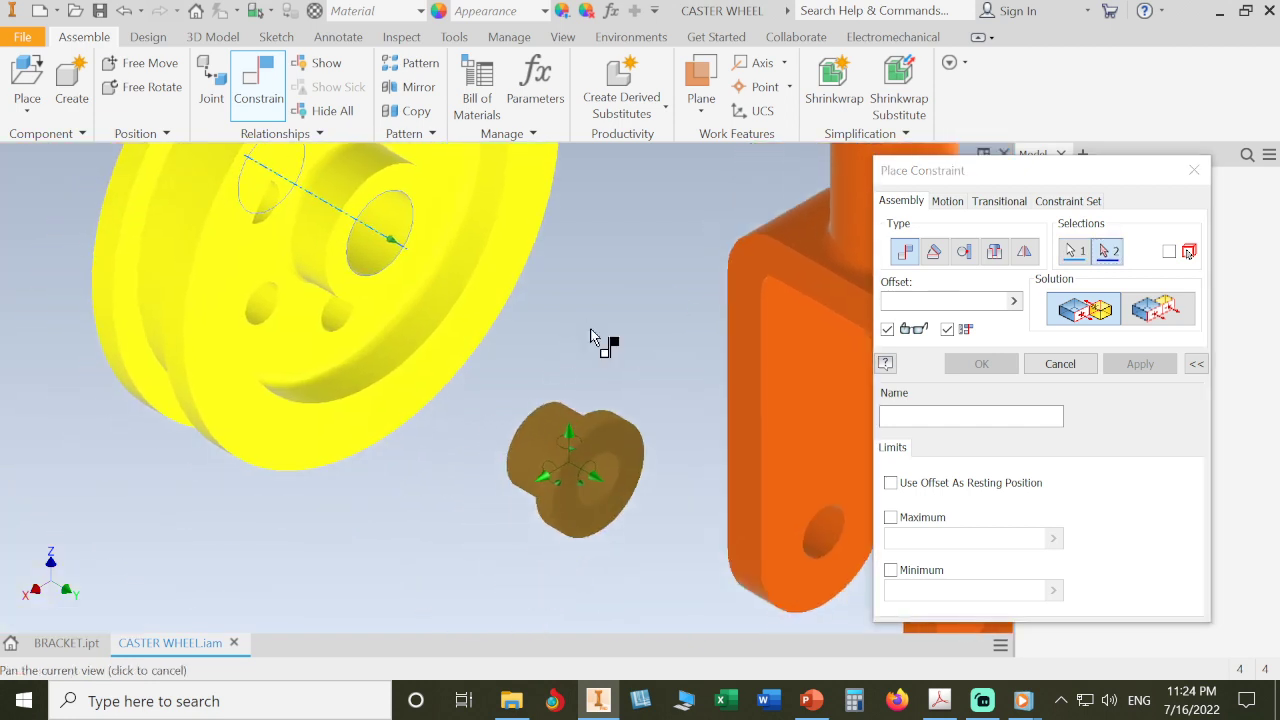
click(540, 432)
scroll(529, 465, up, 4)
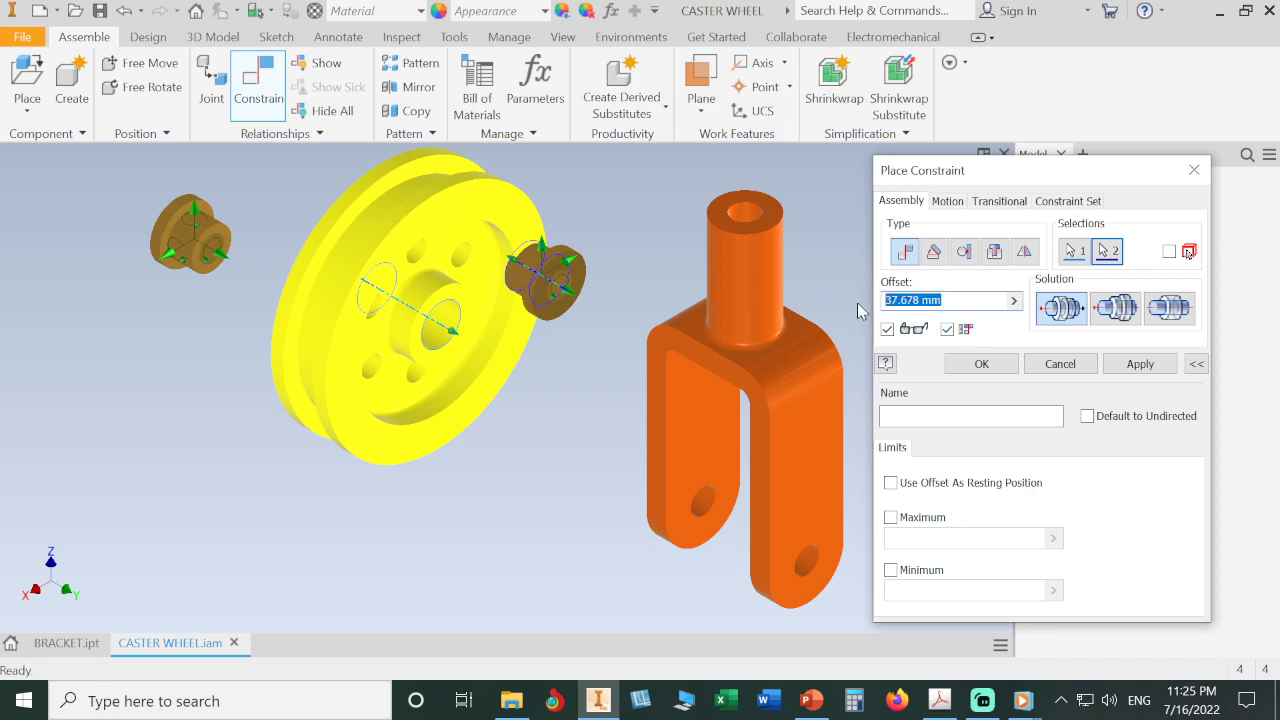
text(0)
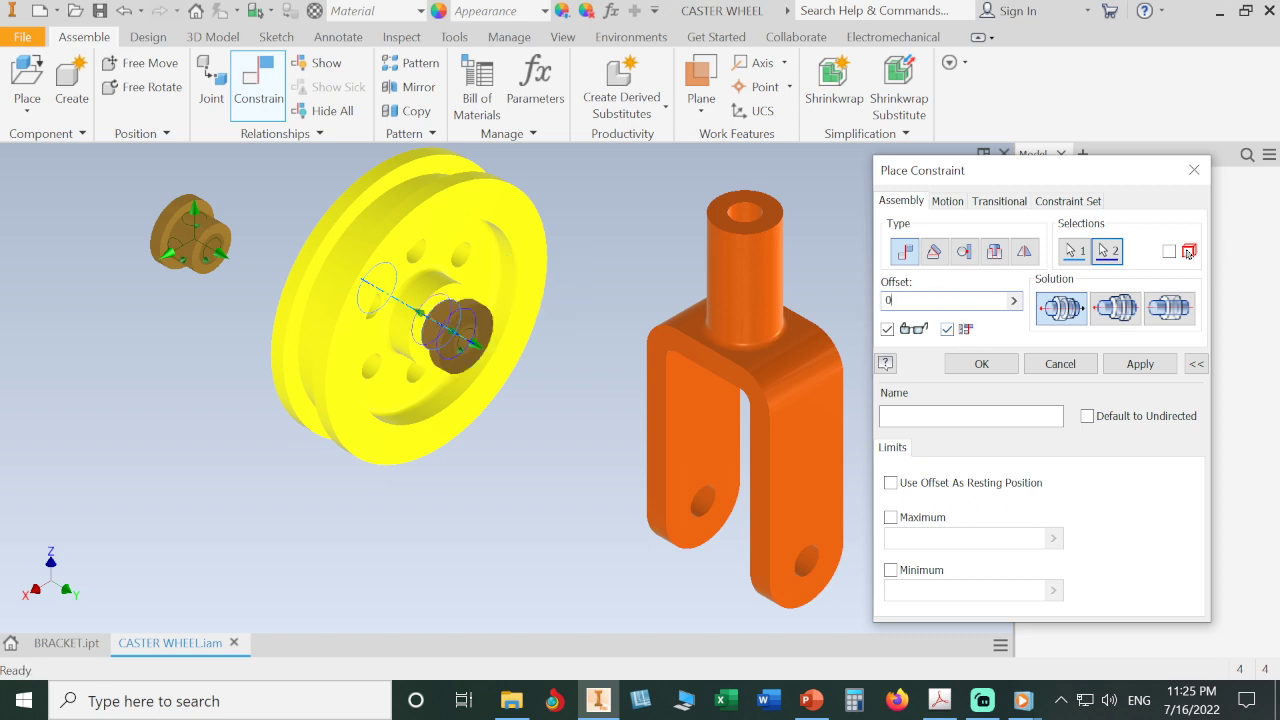
click(1139, 364)
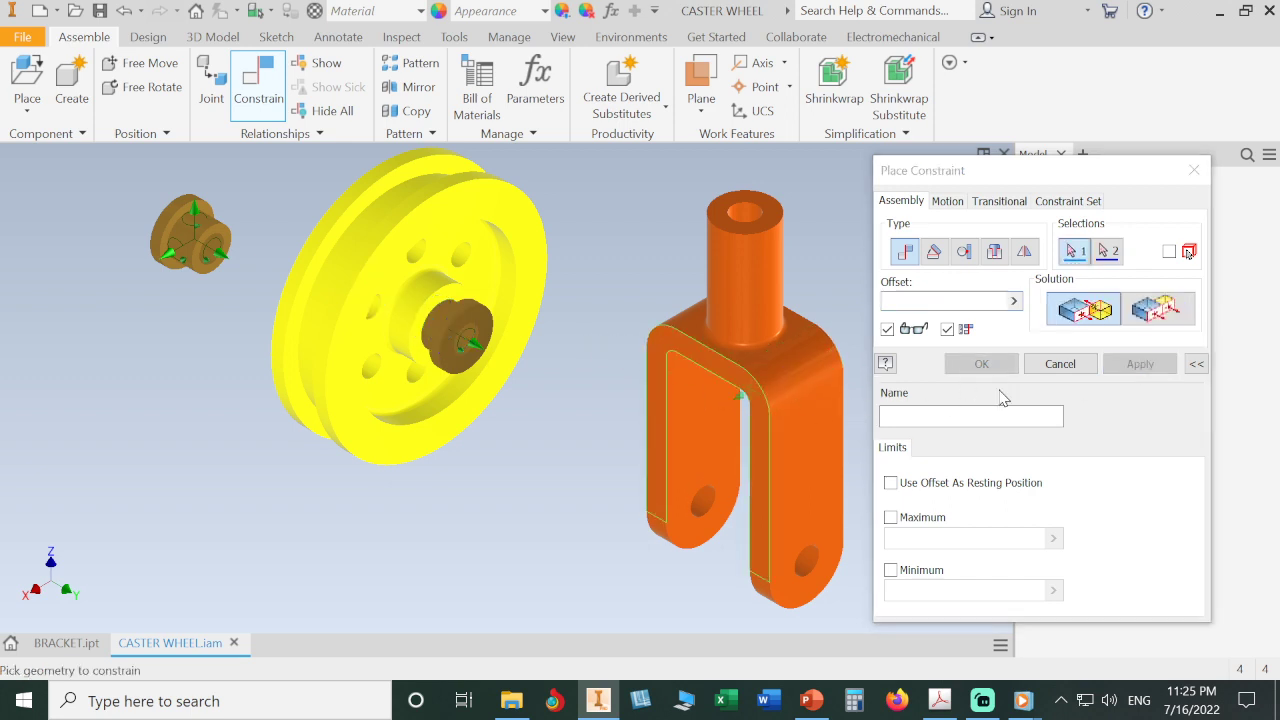
click(1060, 364)
Step: Test the remaining freedom by sliding the front bush along the wheel's axis and moving the rear bush freely
drag(470, 365, 568, 421)
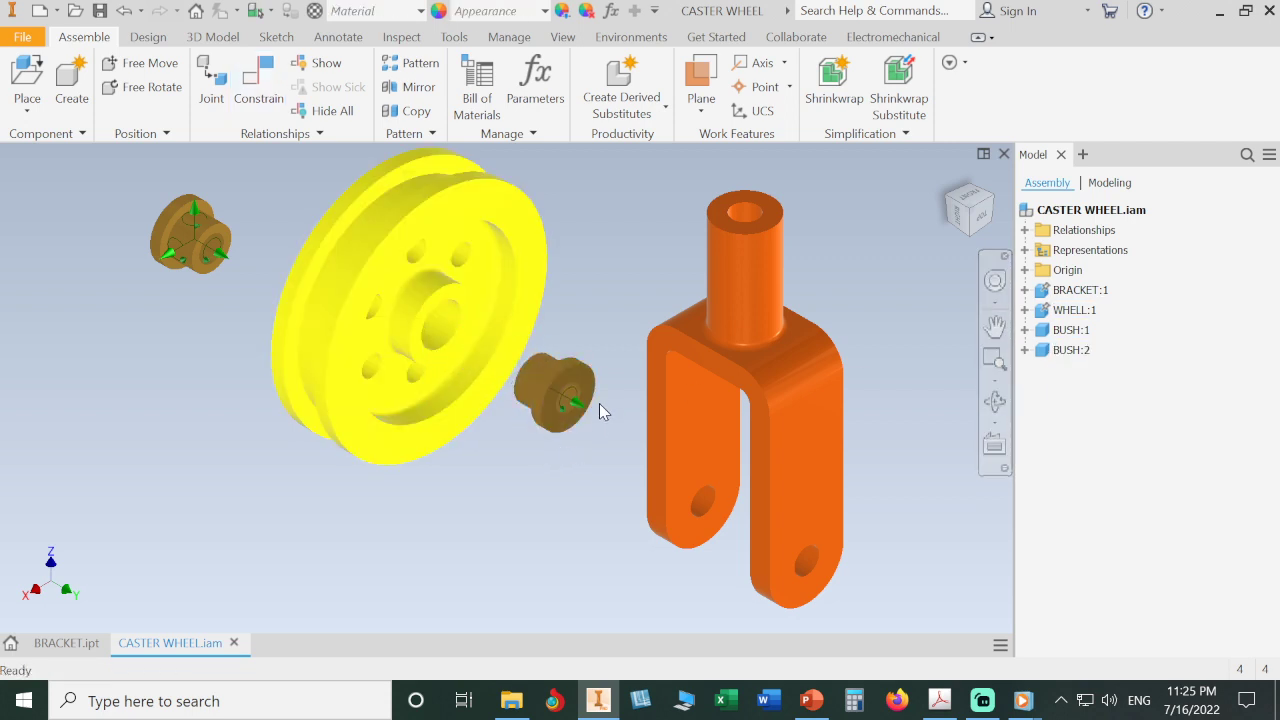
drag(567, 421, 517, 432)
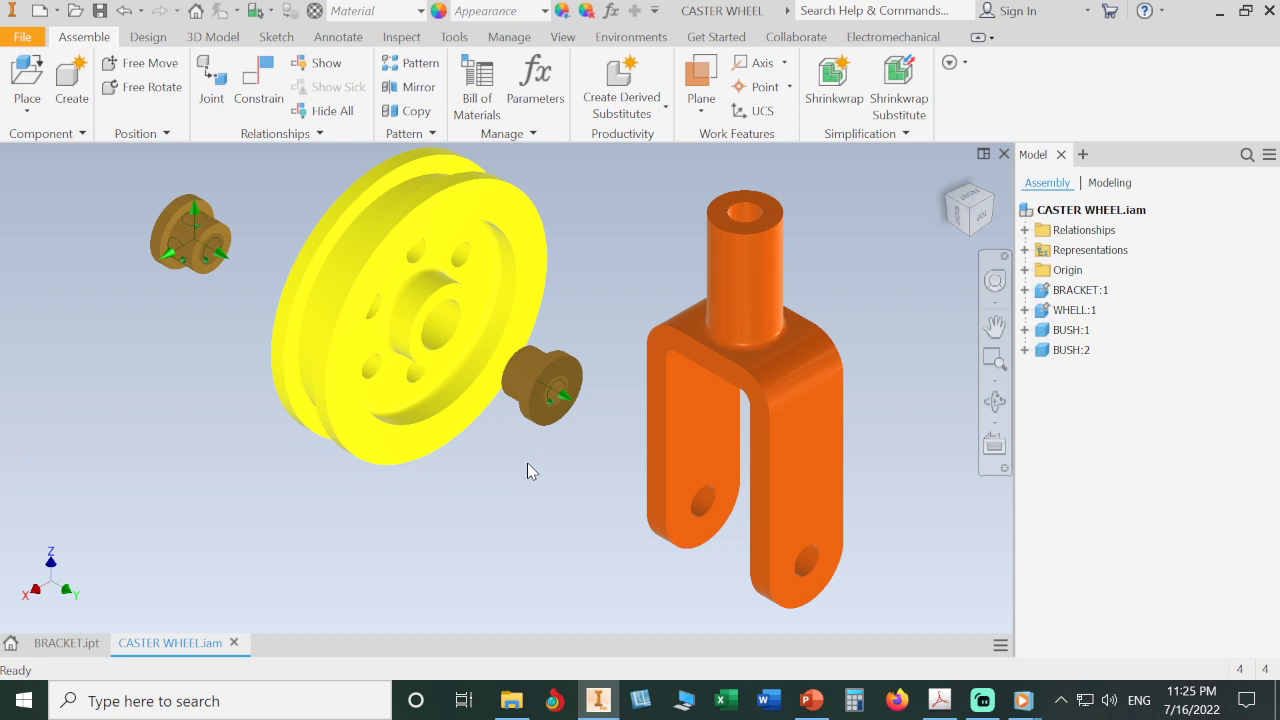
drag(530, 392, 519, 491)
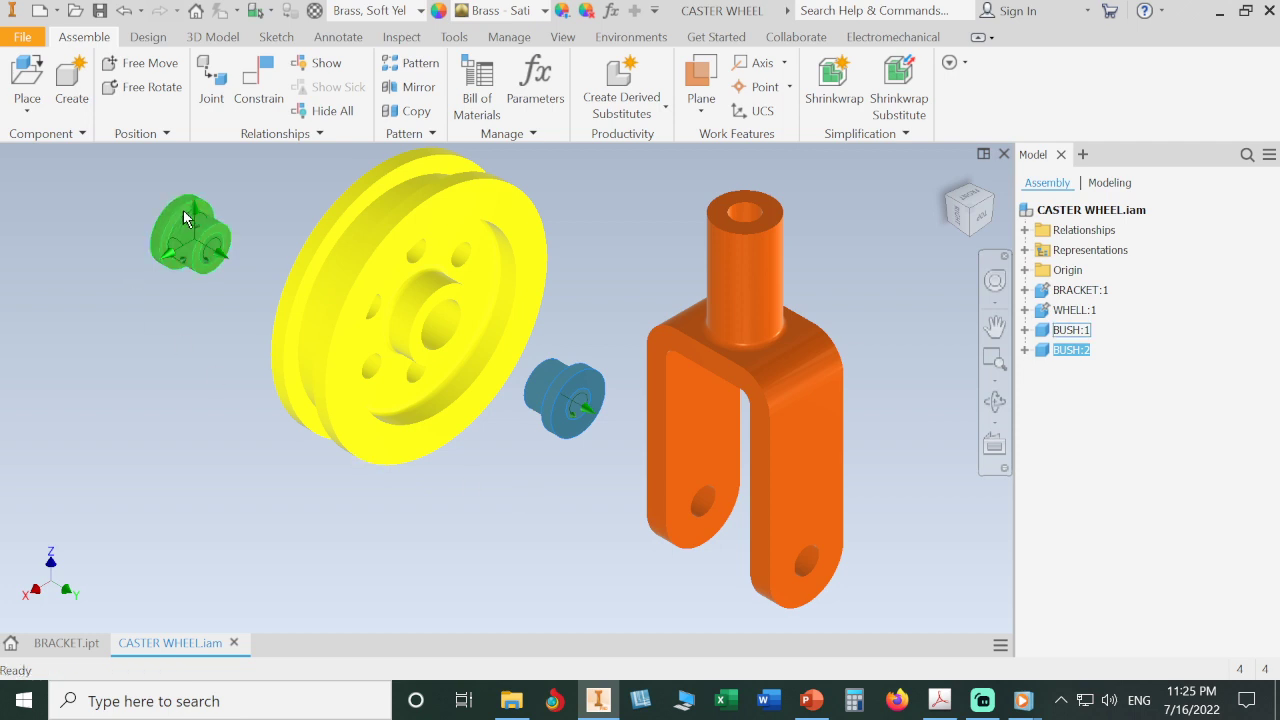
drag(189, 222, 184, 309)
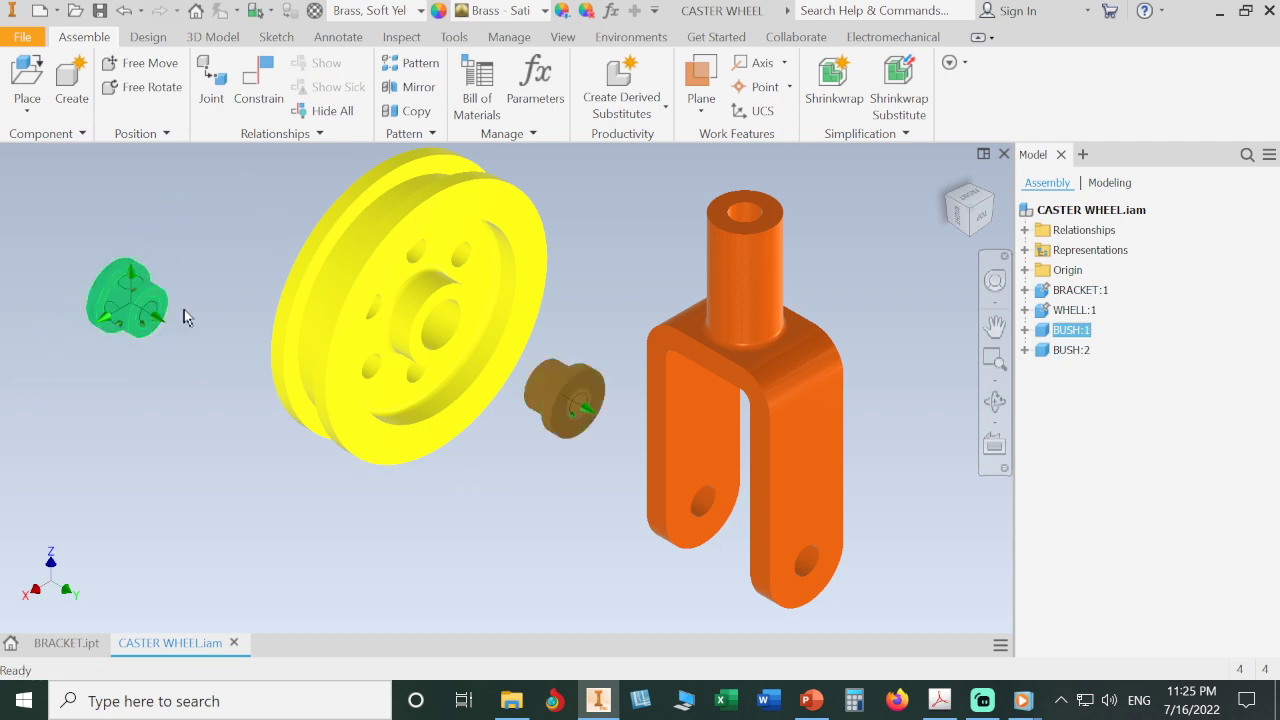
drag(563, 396, 592, 340)
click(560, 500)
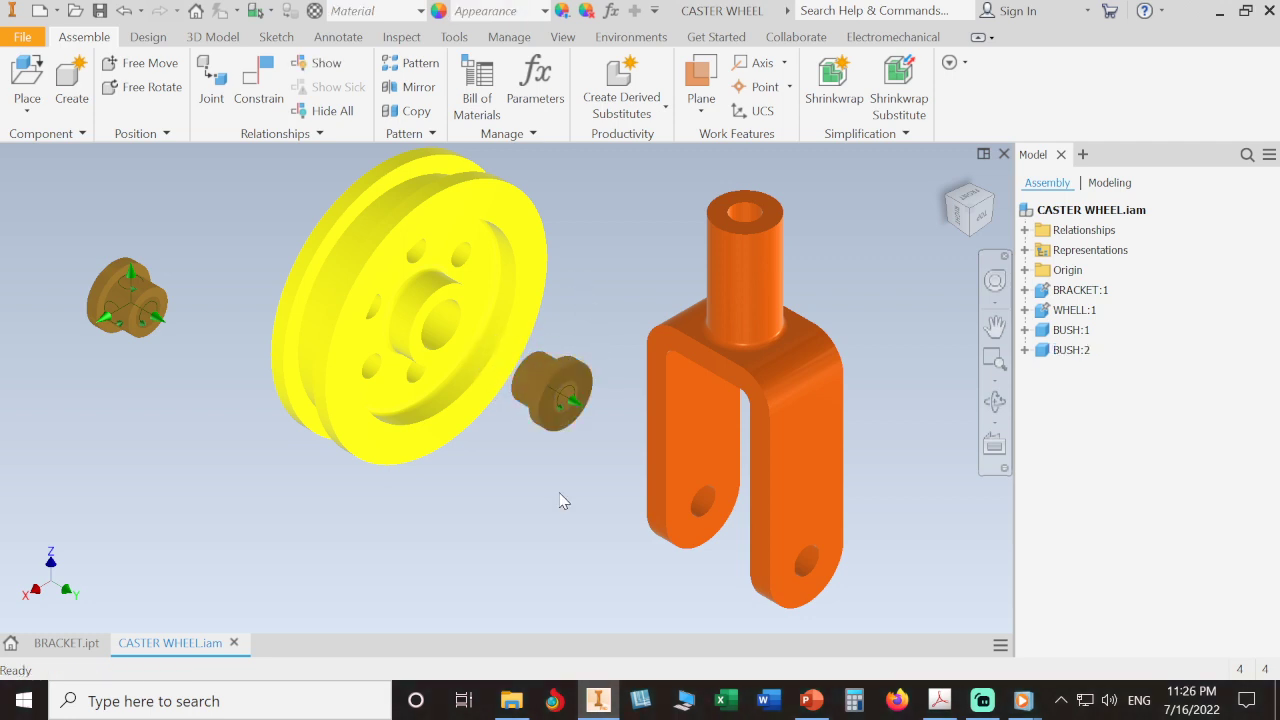
Step: Start a Mate constraint between the end face of the wheel's hub and the inner face of the front bush's flange
scroll(578, 432, up, 3)
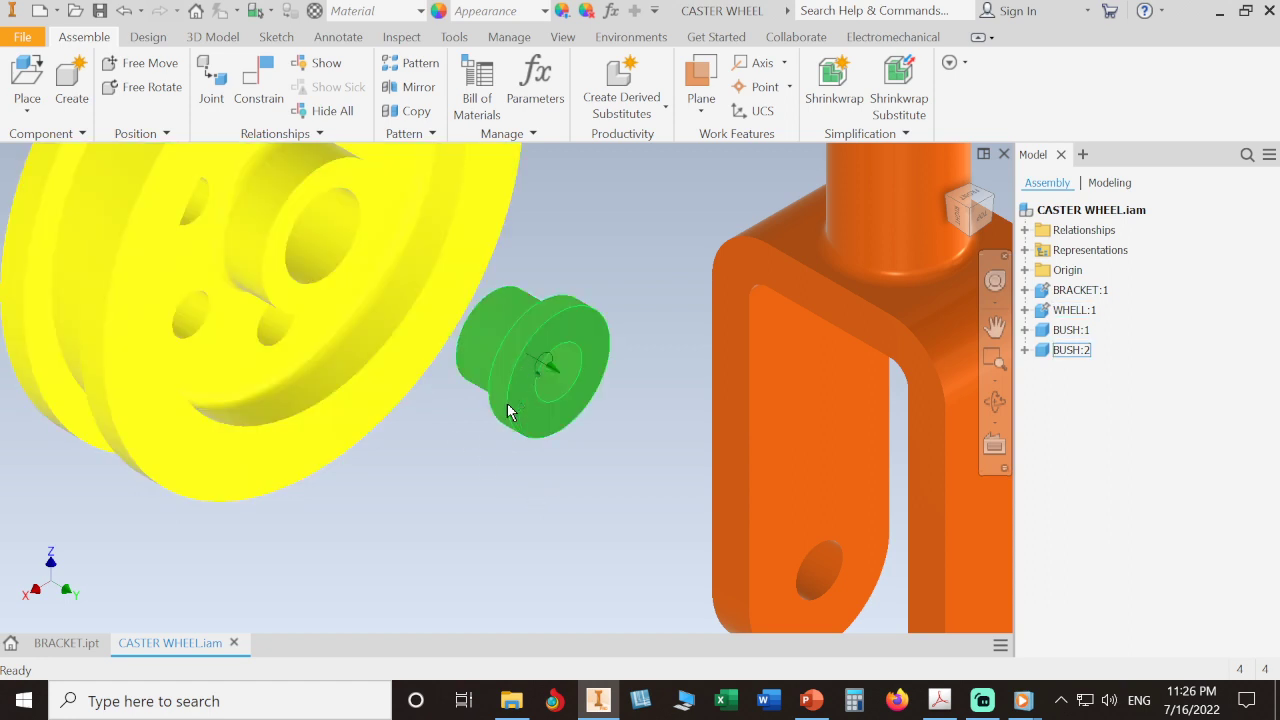
shift+middle_drag(492, 460, 502, 459)
drag(544, 461, 503, 450)
key(Escape)
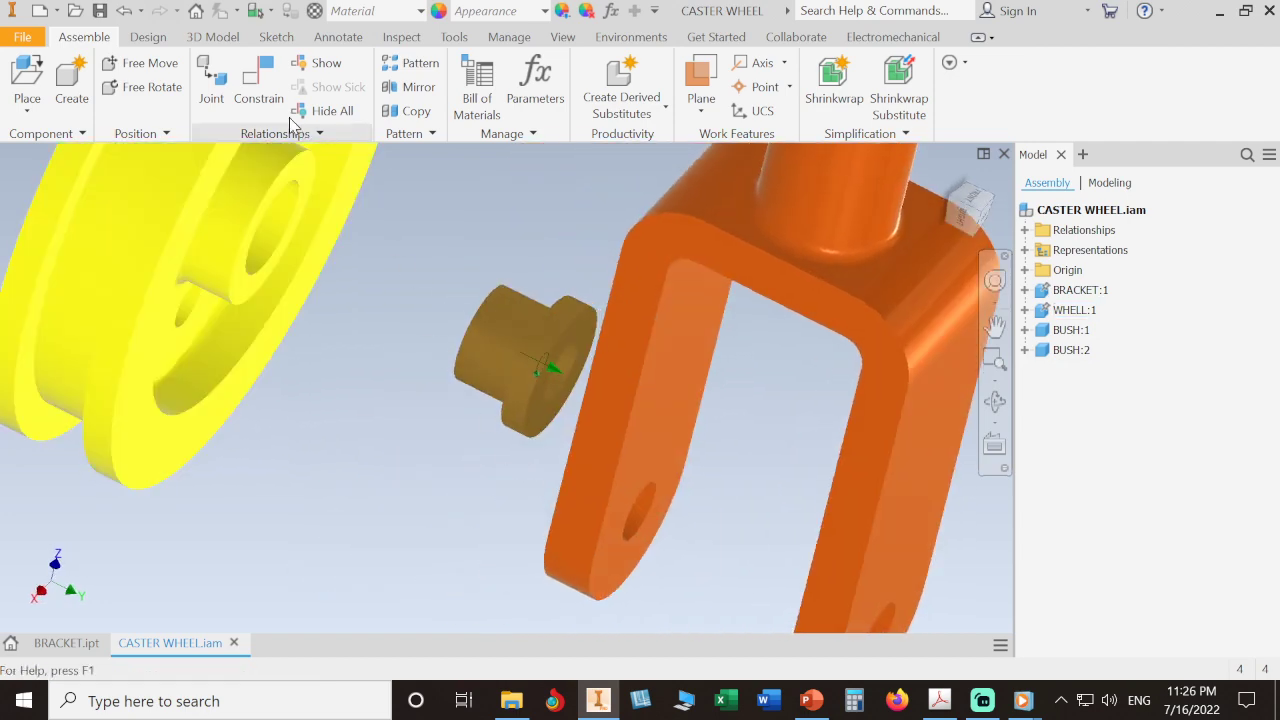
click(258, 88)
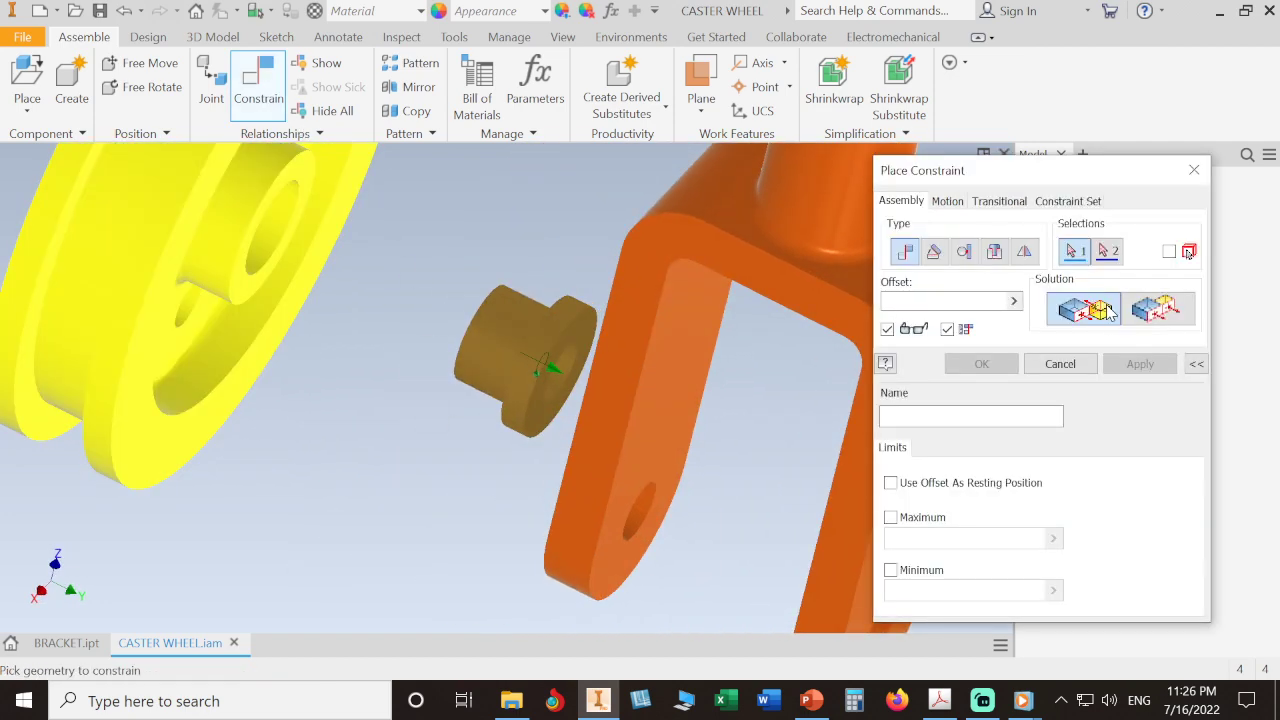
shift+middle_drag(387, 384, 334, 366)
click(372, 365)
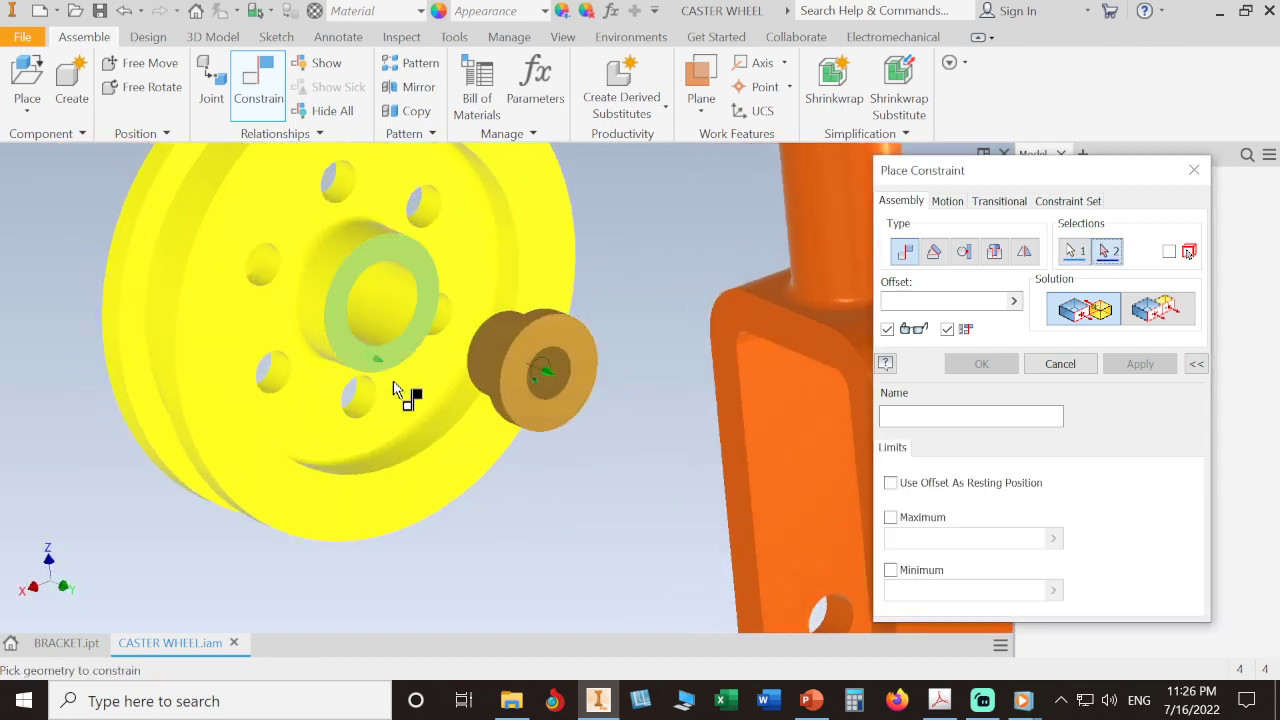
shift+middle_drag(466, 457, 620, 489)
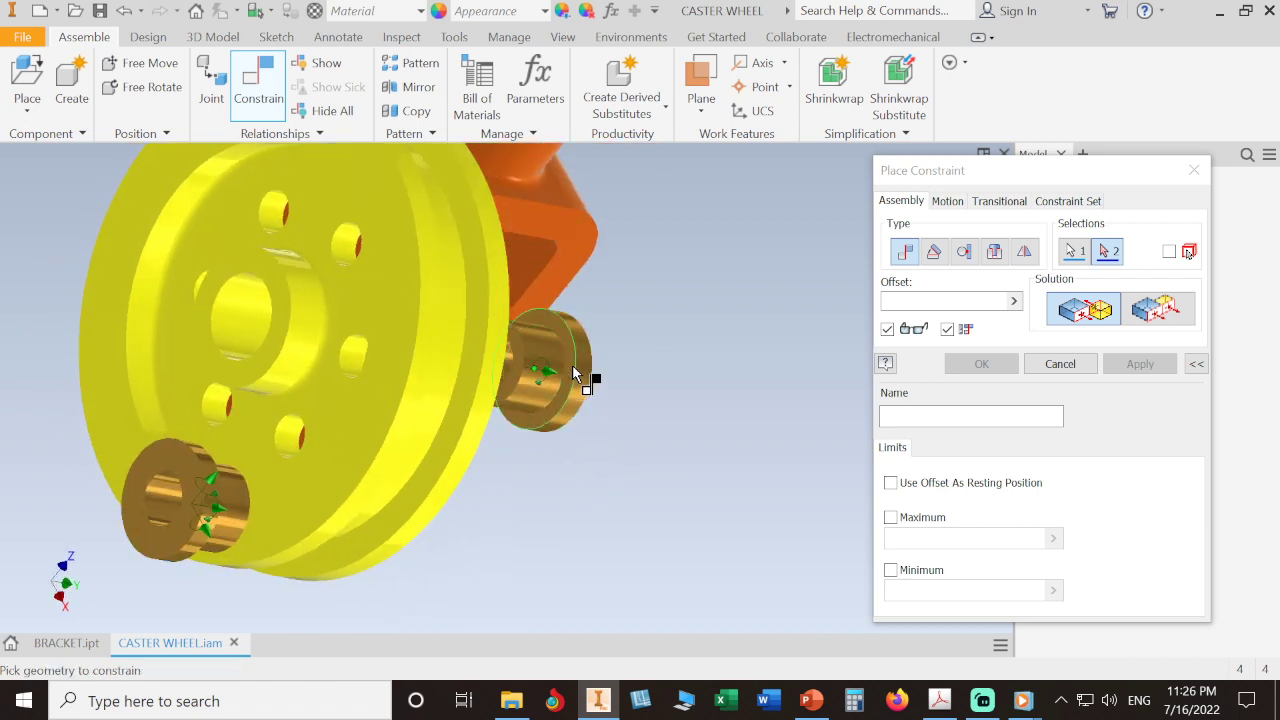
scroll(570, 361, up, 5)
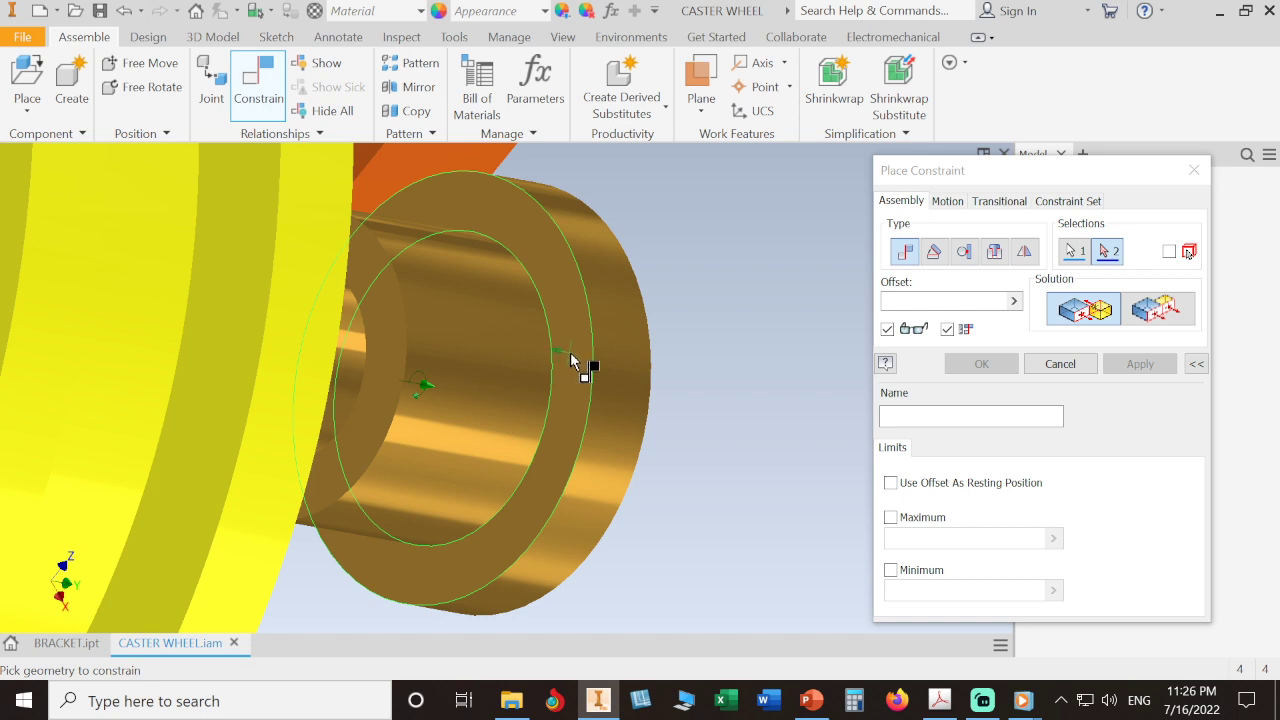
click(570, 361)
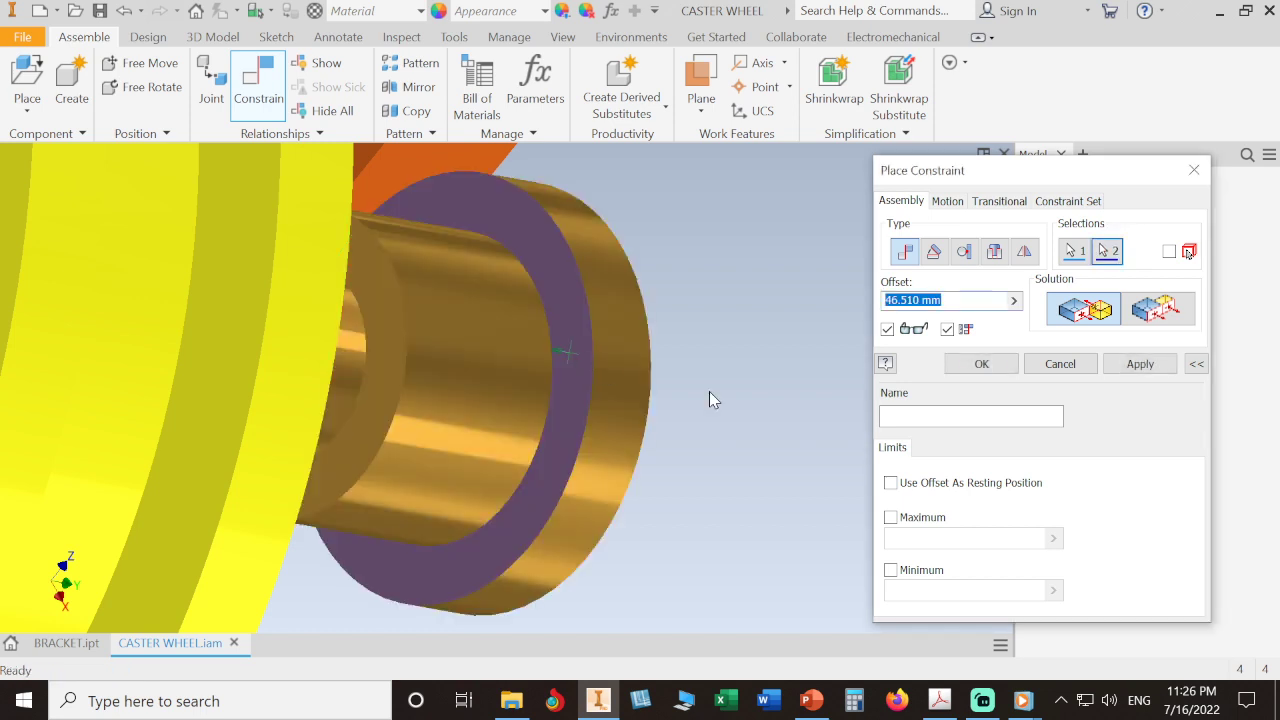
Step: Set the face mate's offset to 0 and apply it to seat the front bush against the hub
shift+middle_drag(748, 427, 654, 417)
scroll(656, 421, up, 3)
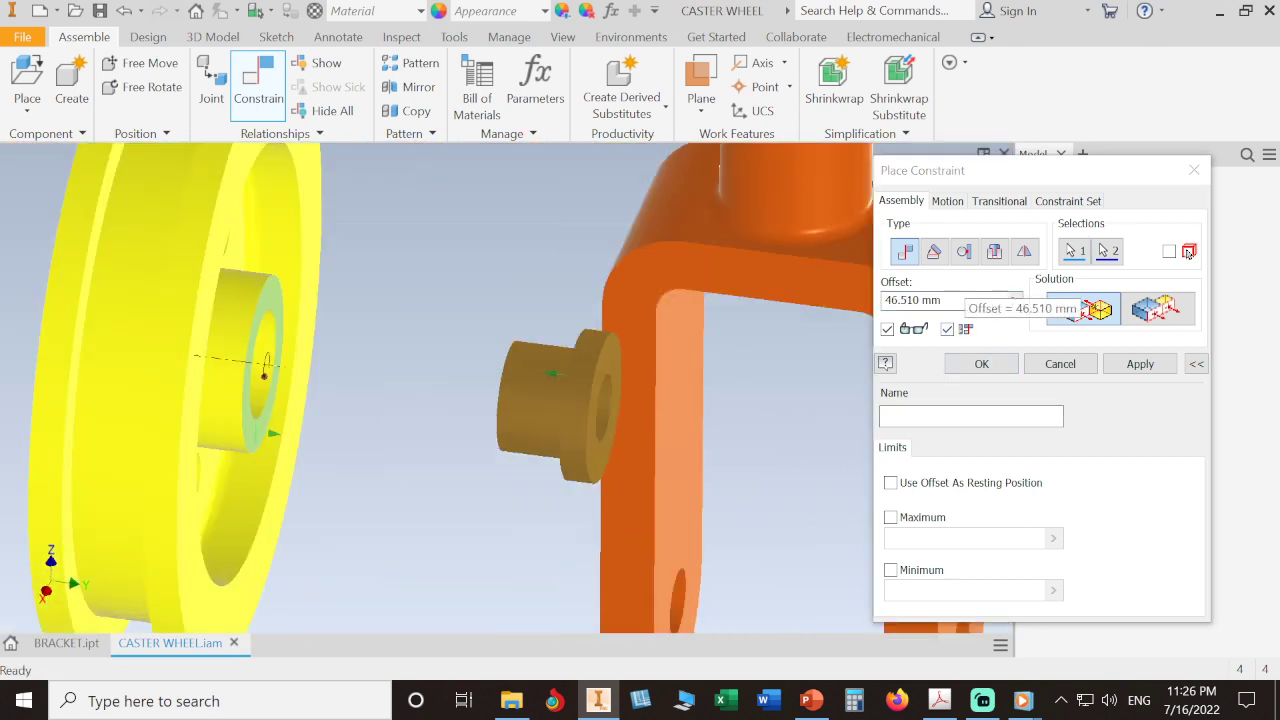
drag(956, 301, 822, 314)
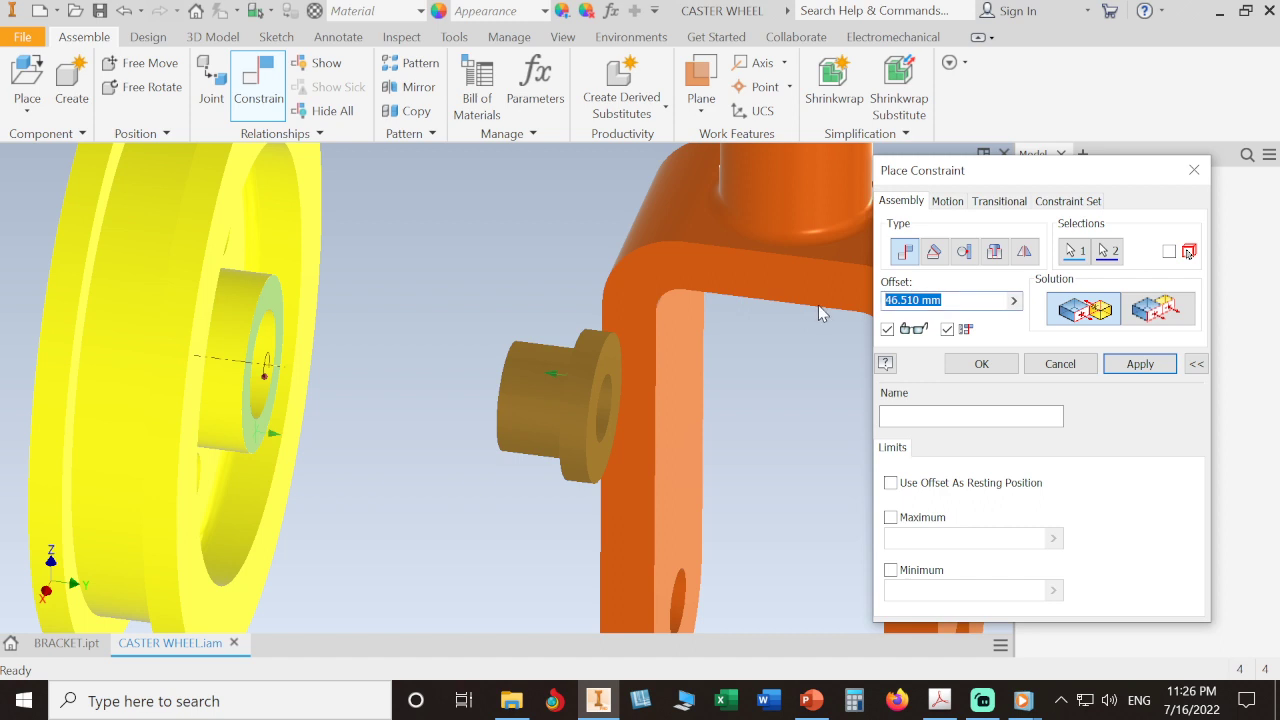
text(0)
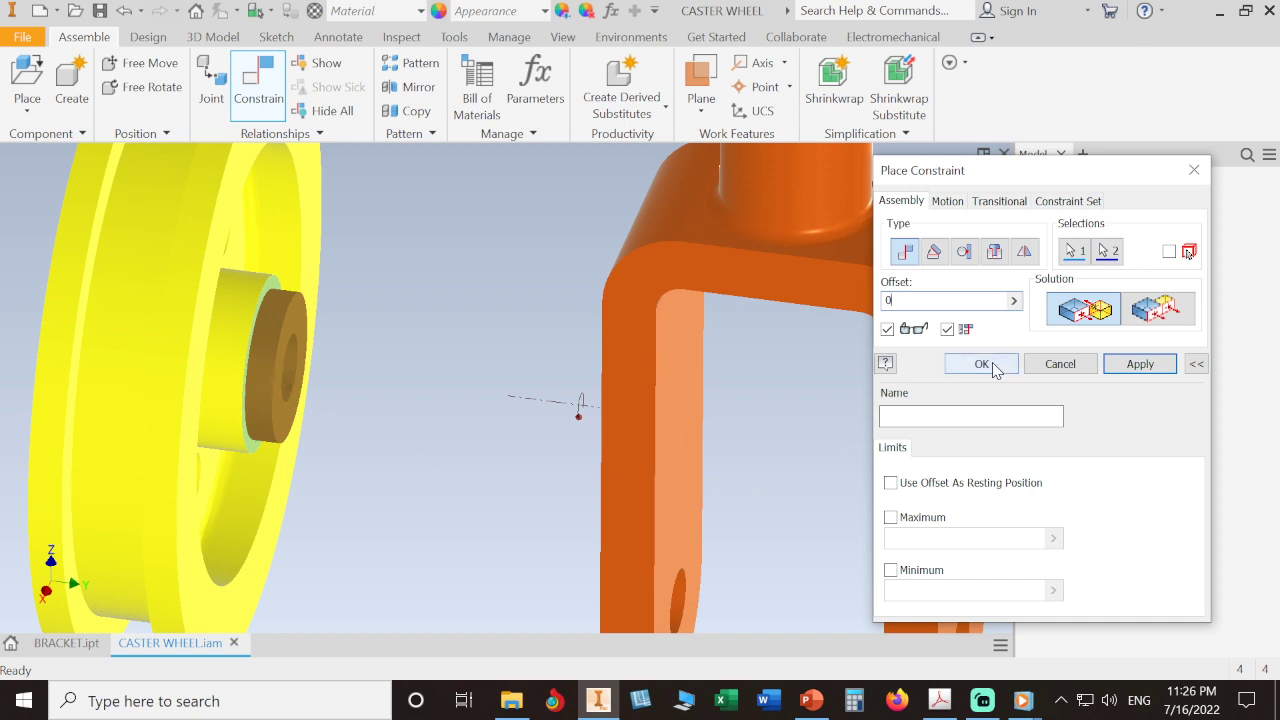
click(1130, 366)
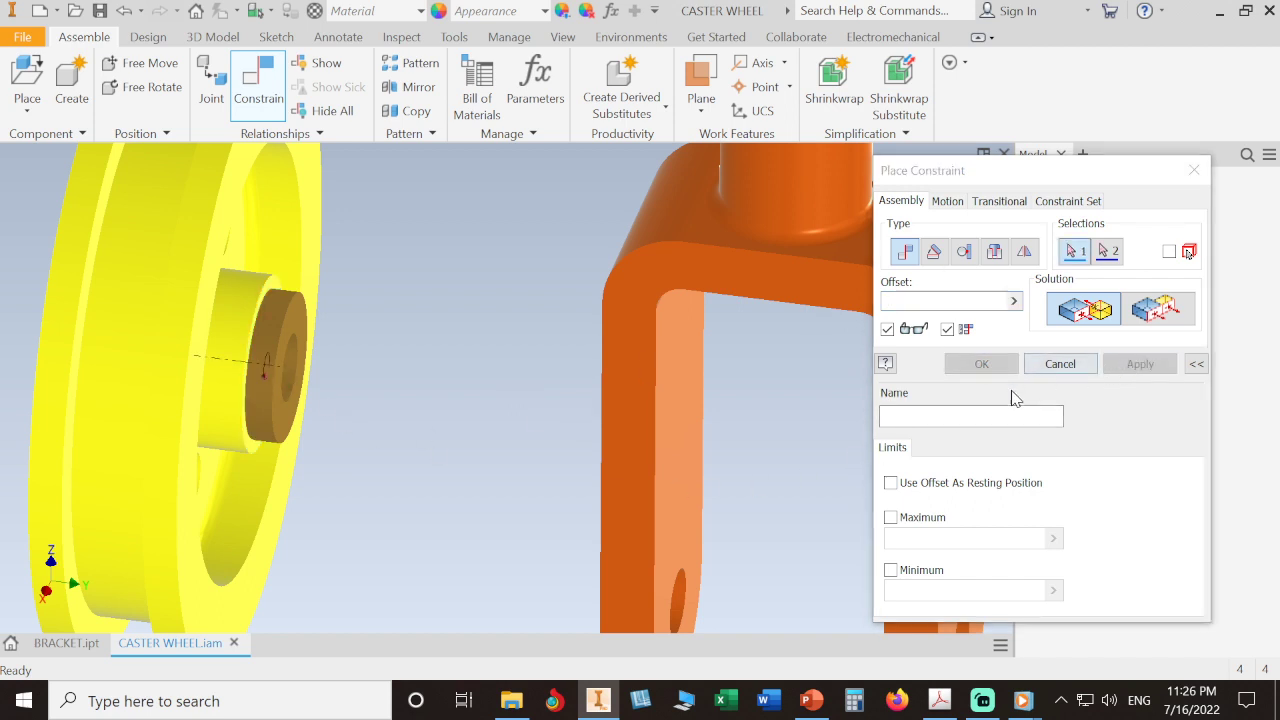
click(1066, 372)
Step: Test the seated front bush's remaining freedom of movement in the wheel's hub
shift+middle_drag(491, 408, 430, 382)
click(371, 397)
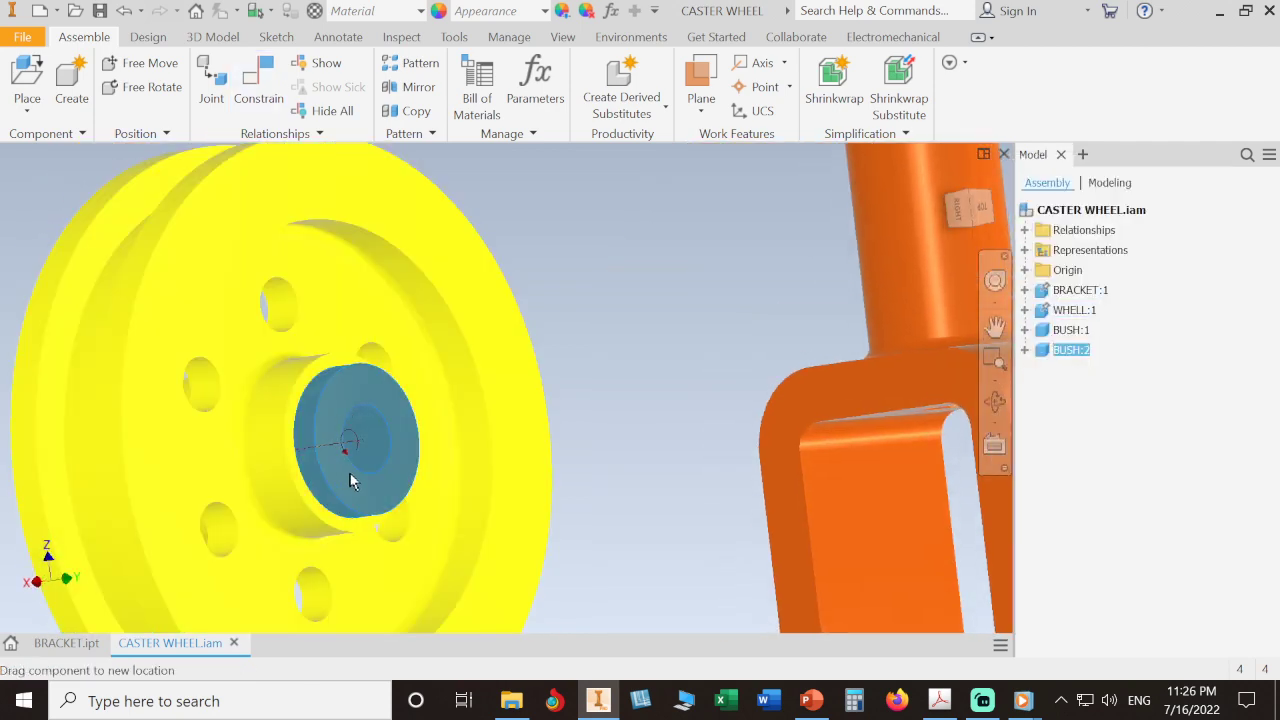
click(658, 385)
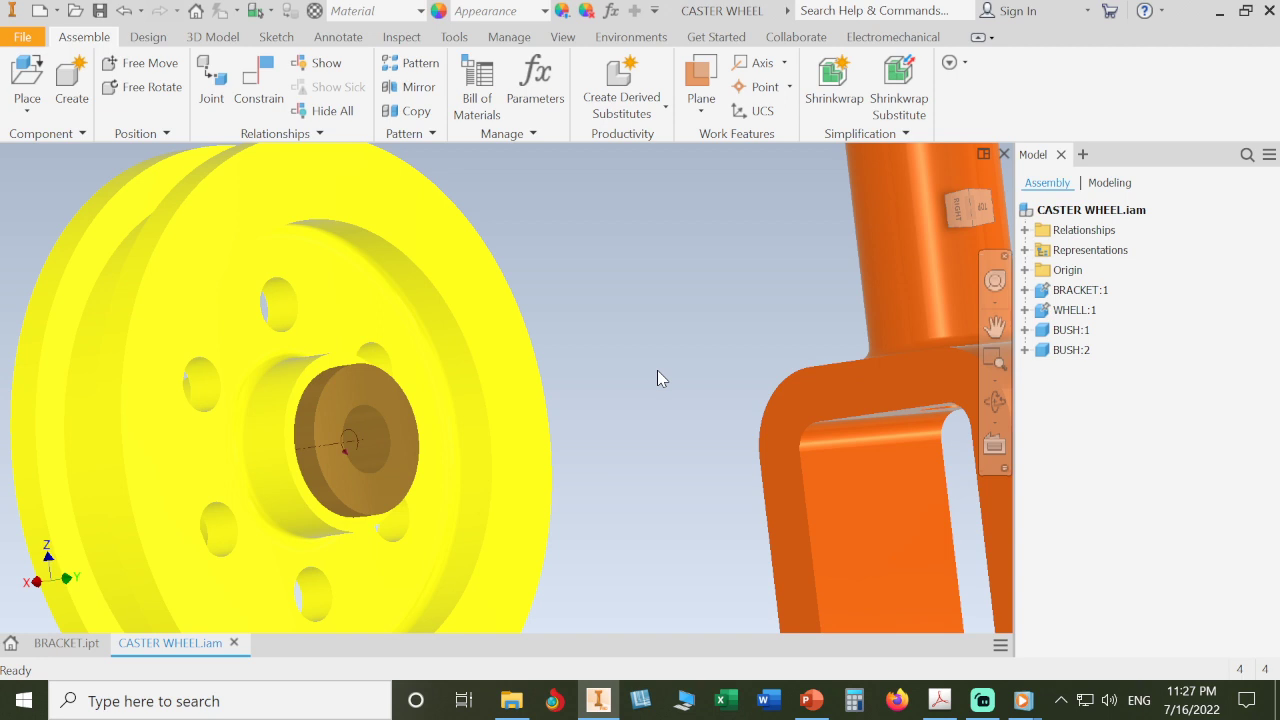
Step: Select the front bush and expand BUSH:2 to list its origin planes and axes
scroll(657, 378, down, 3)
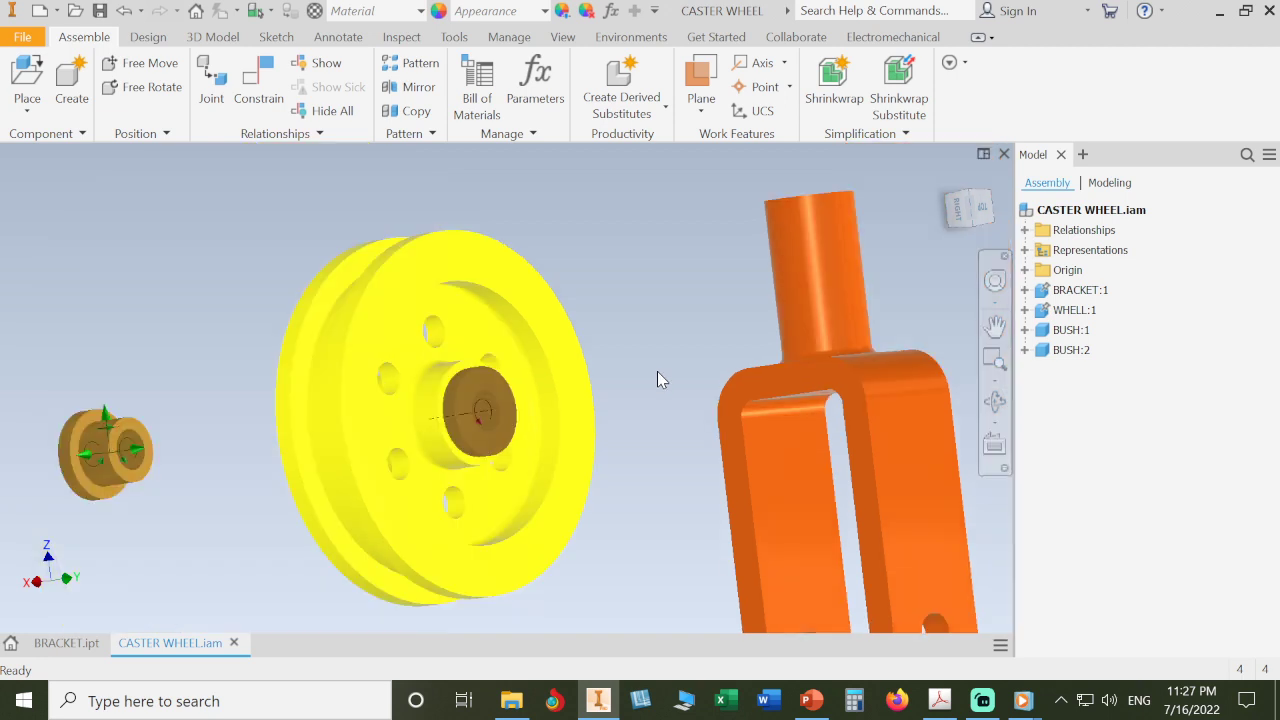
click(497, 411)
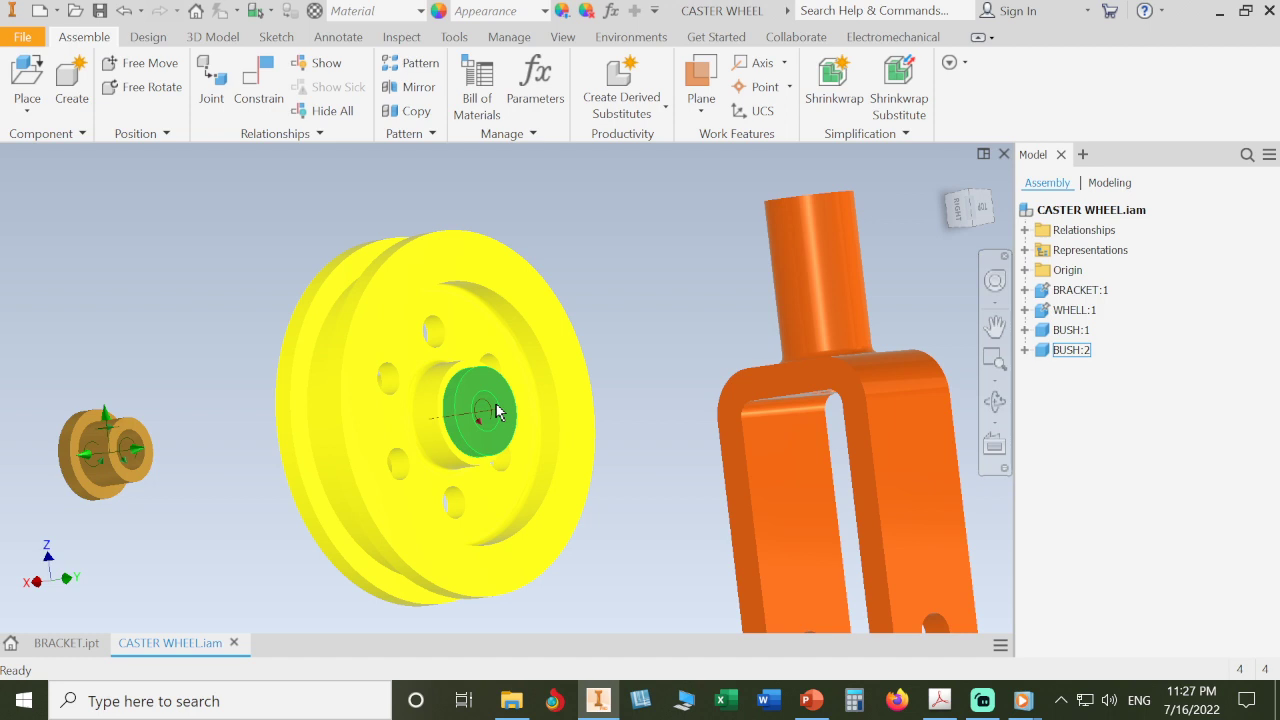
click(497, 411)
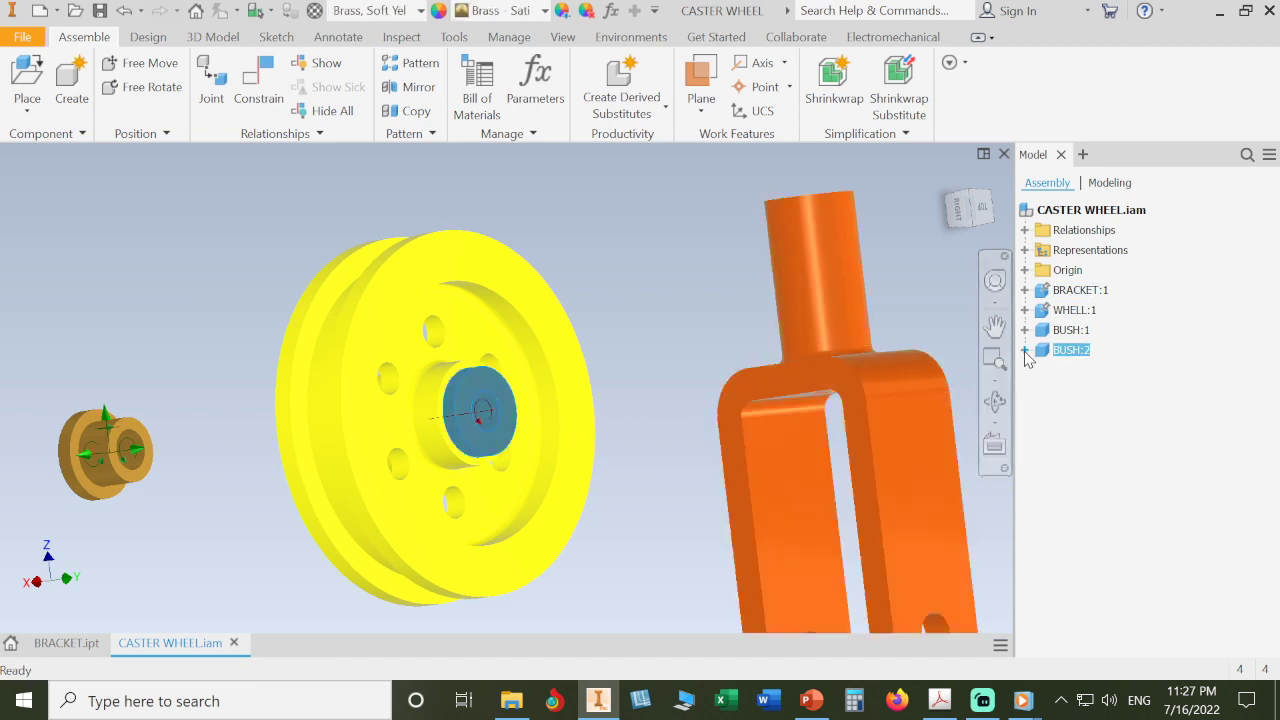
click(1024, 350)
click(1040, 370)
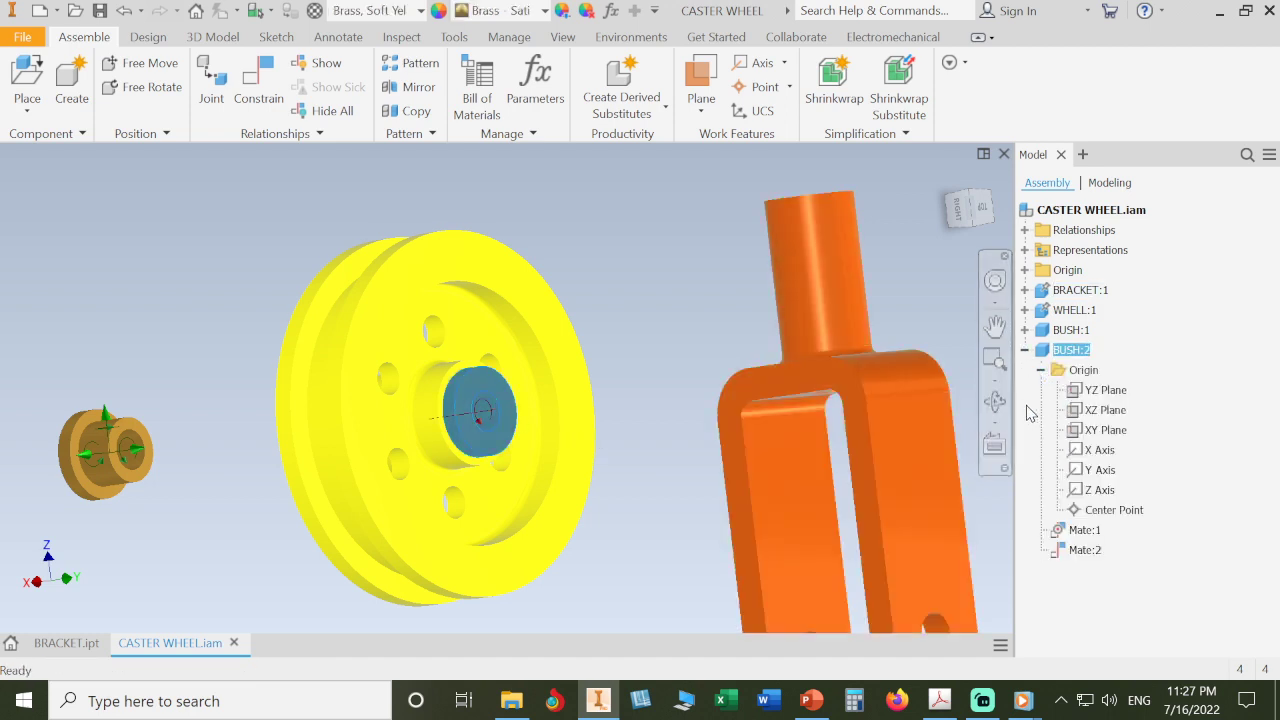
click(1024, 290)
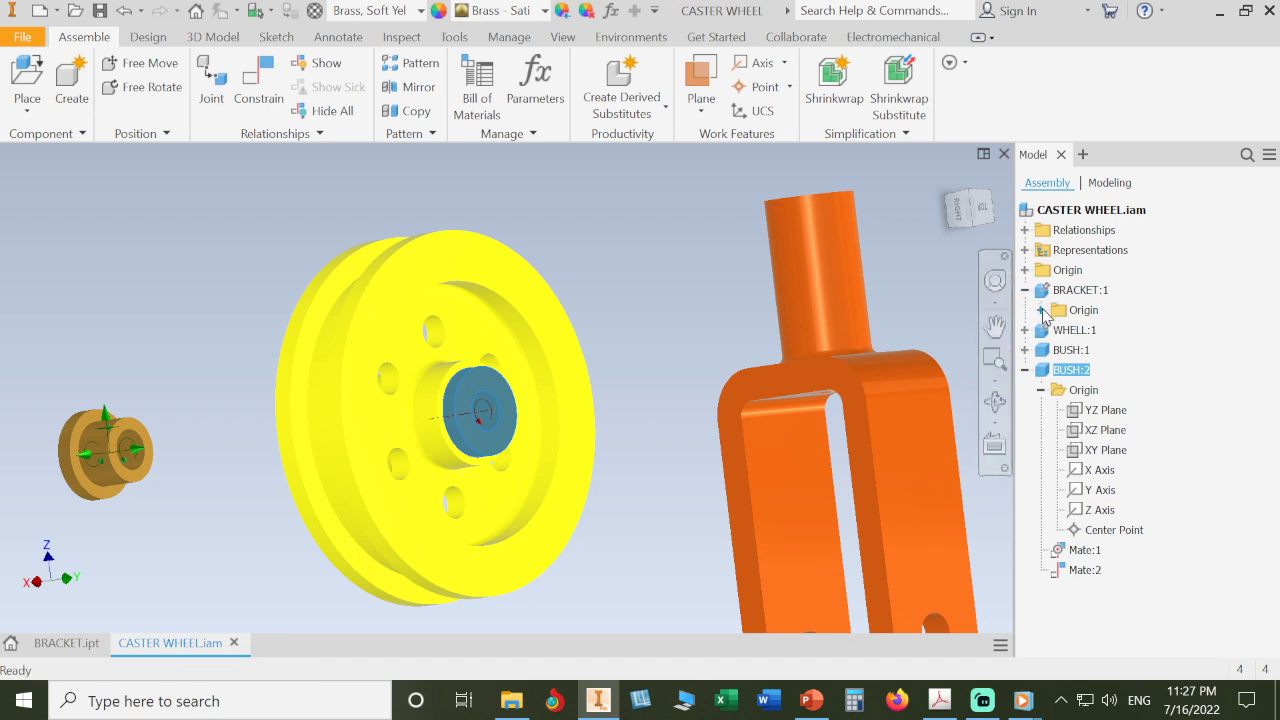
click(1040, 310)
click(1156, 300)
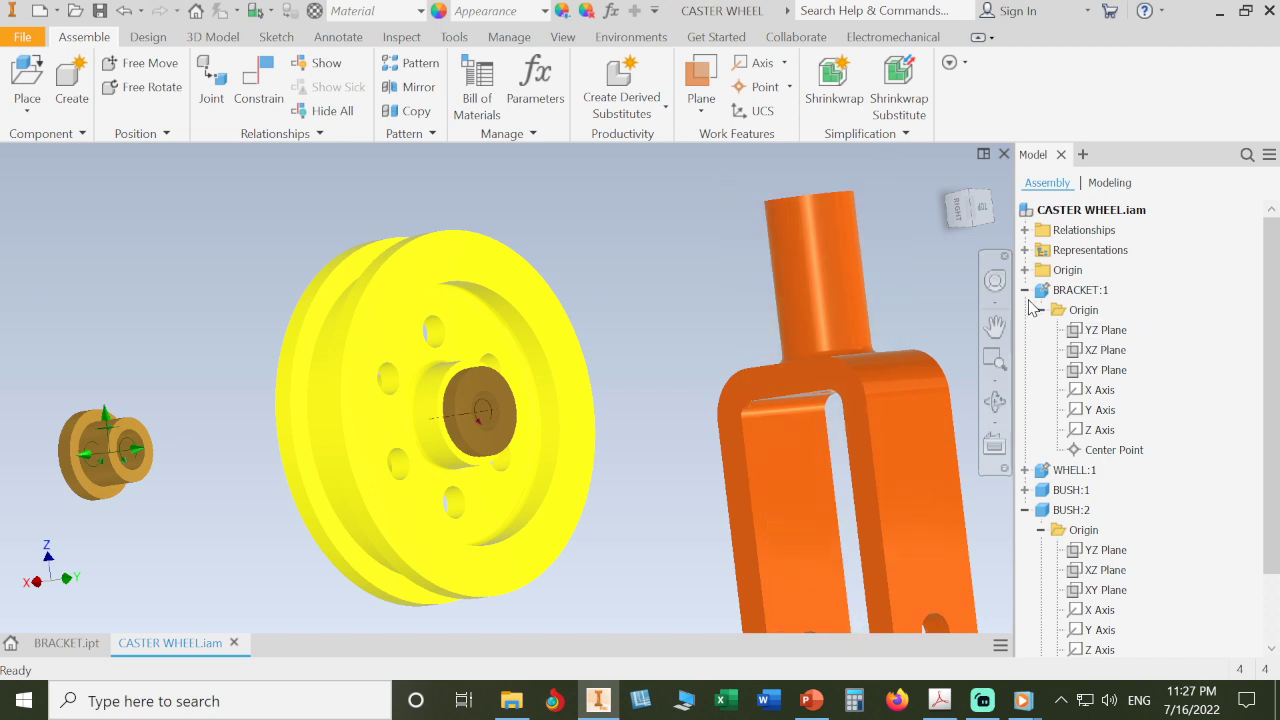
click(1024, 290)
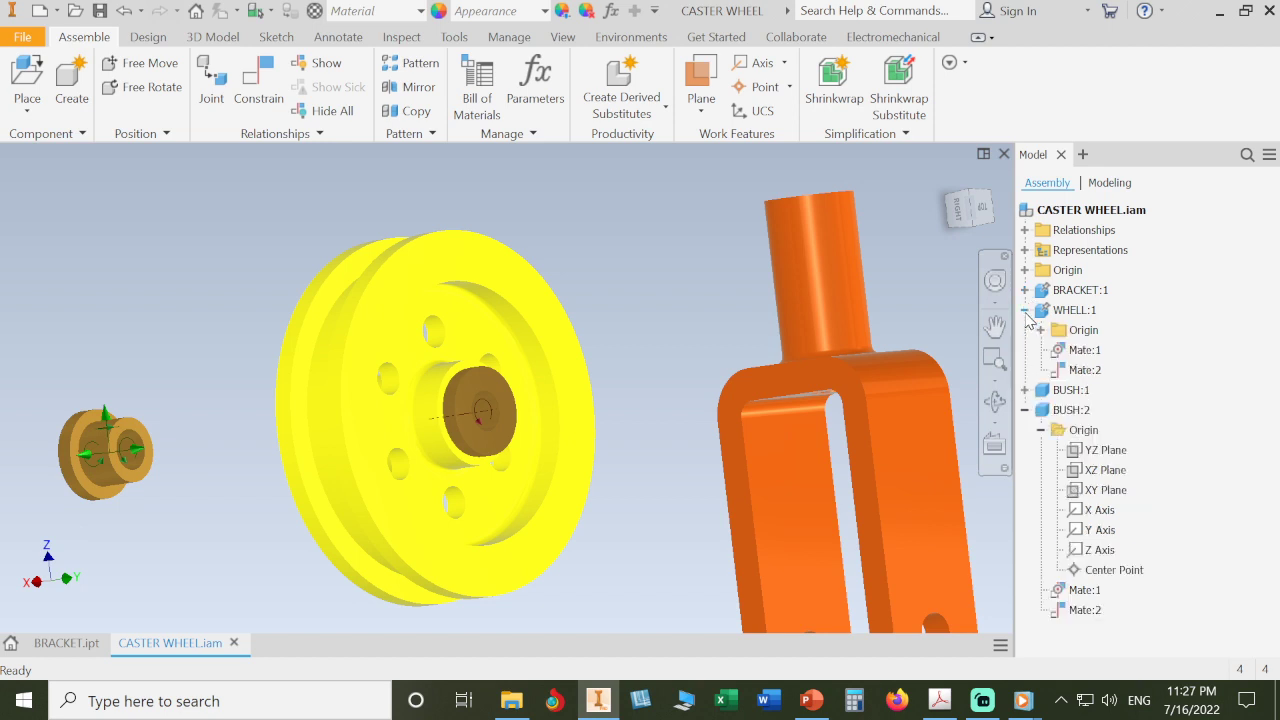
Step: Expand WHELL:1 to list its origin planes and axes, and restore the home view
click(1024, 310)
click(1040, 330)
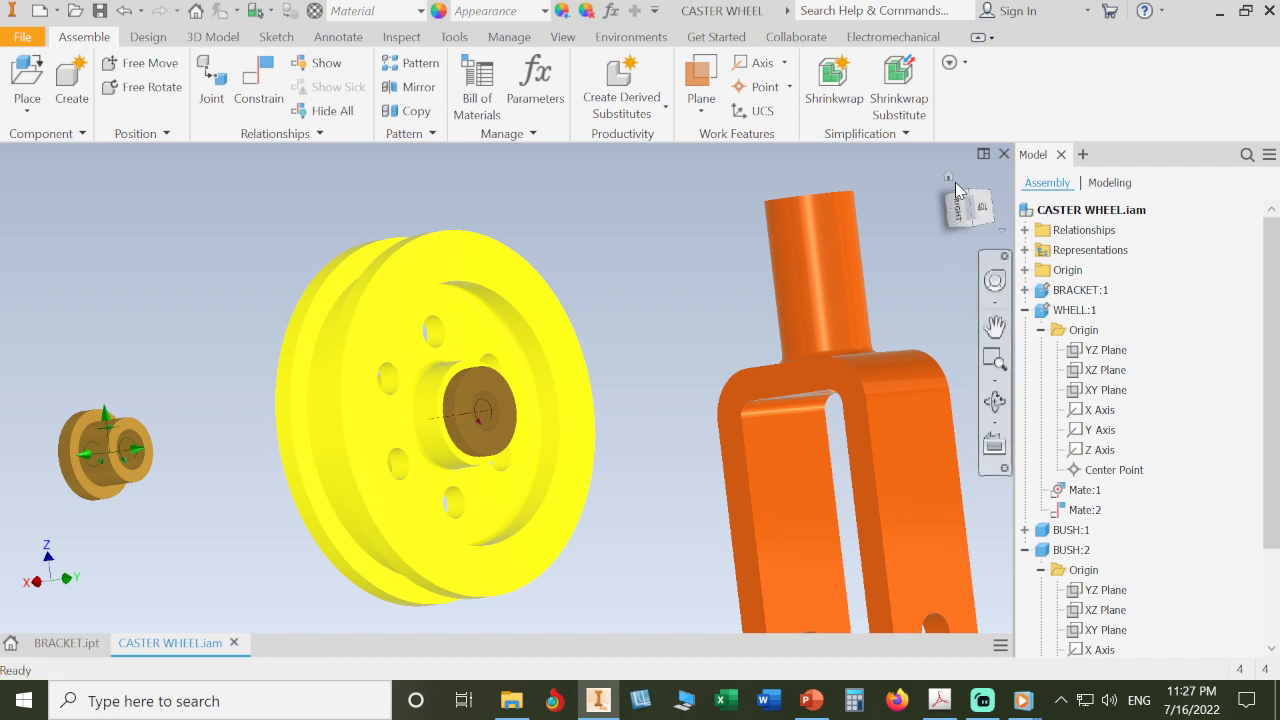
click(951, 177)
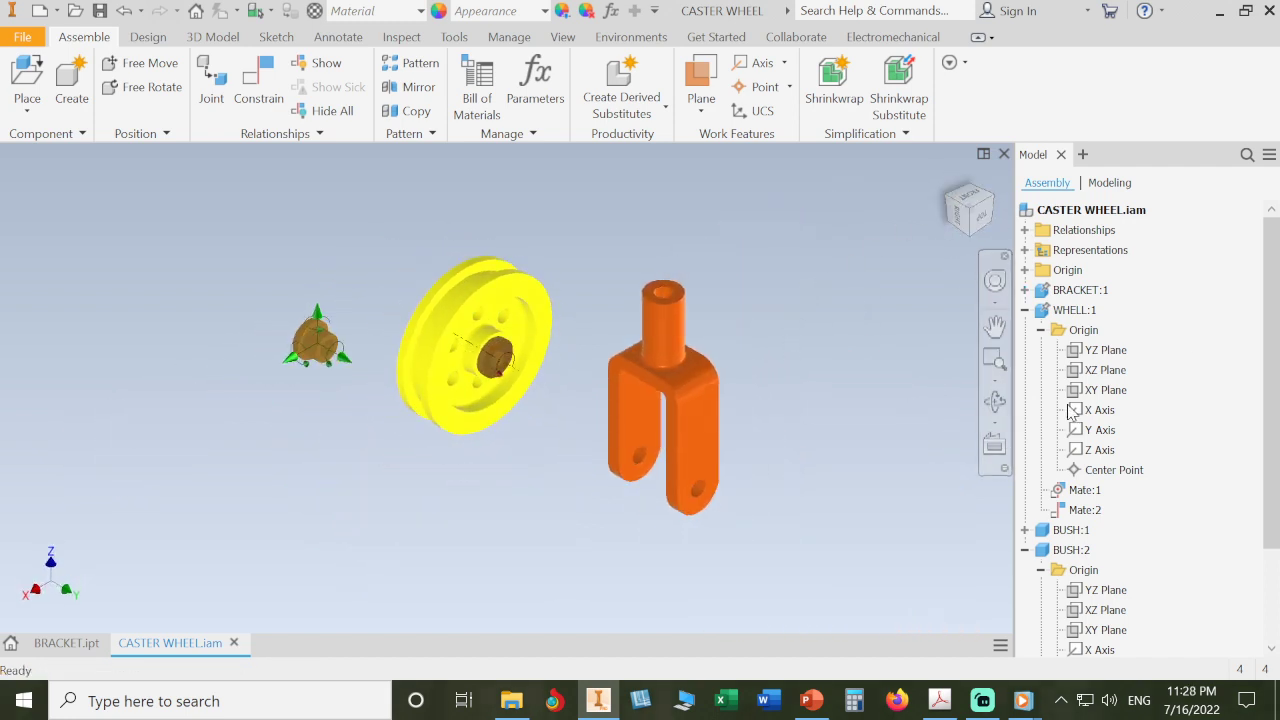
Step: Highlight the YZ planes of the wheel and the front bush to compare their orientation
click(1110, 351)
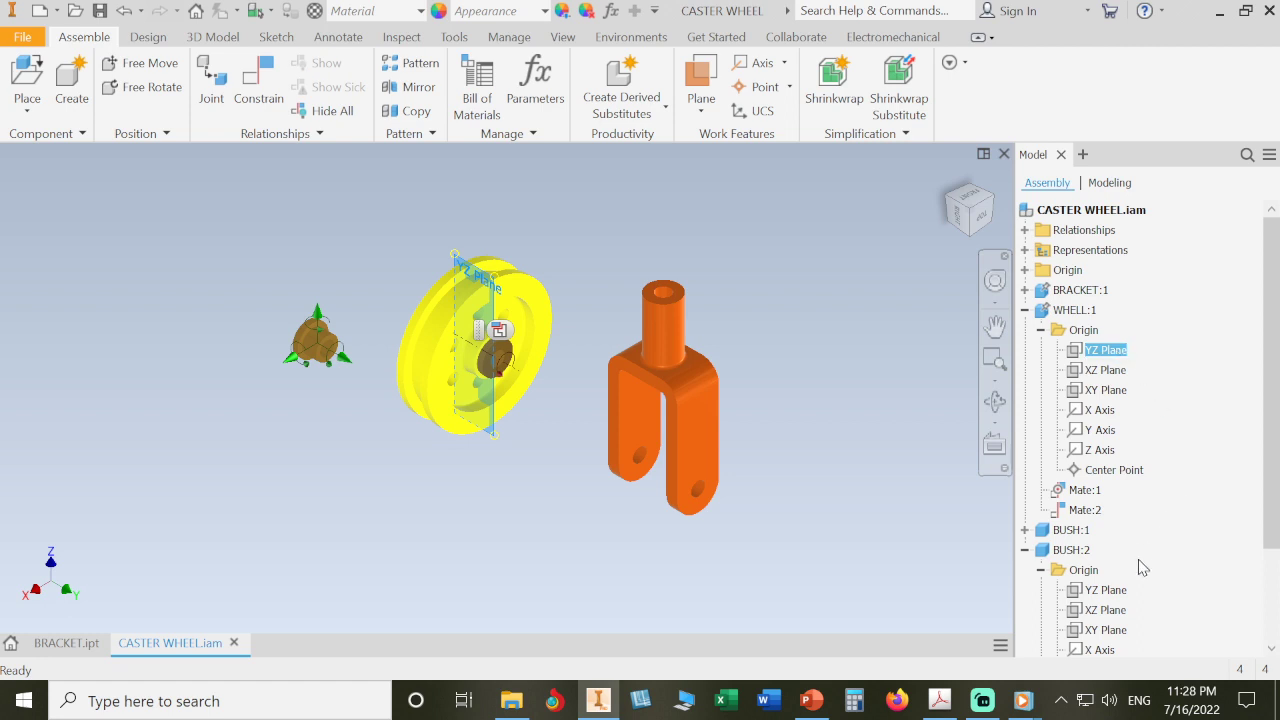
click(1110, 591)
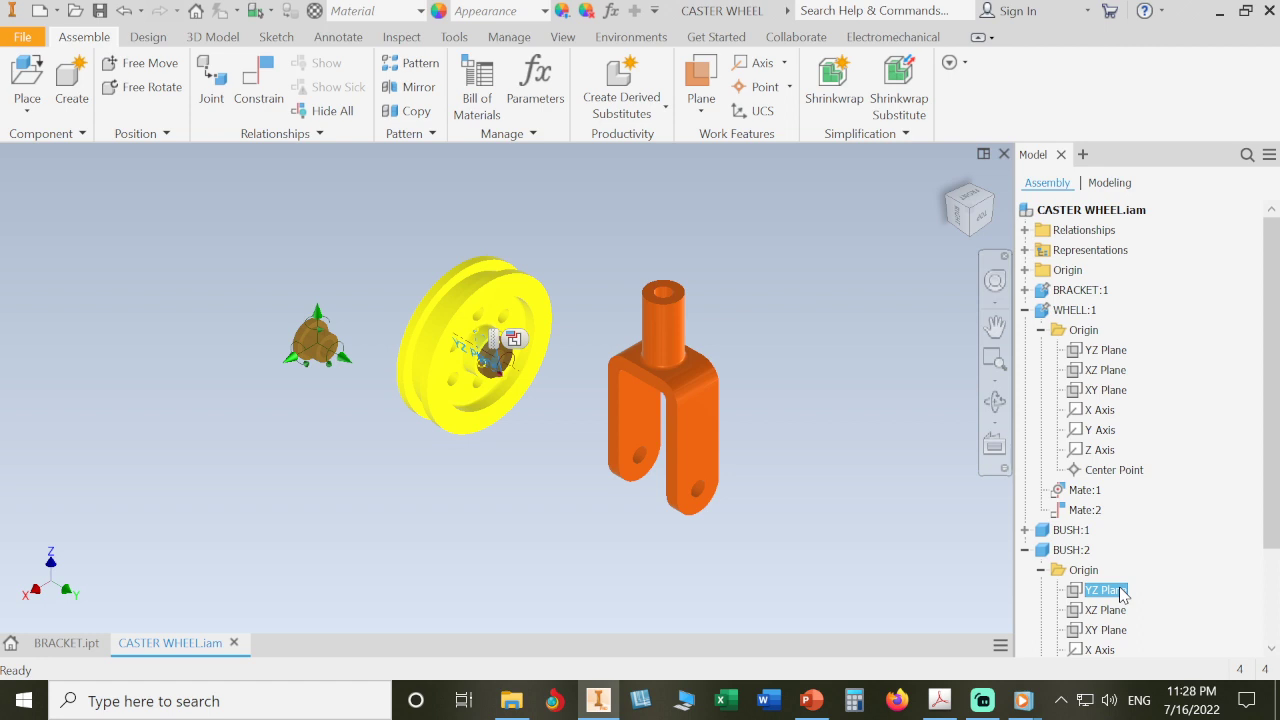
click(893, 518)
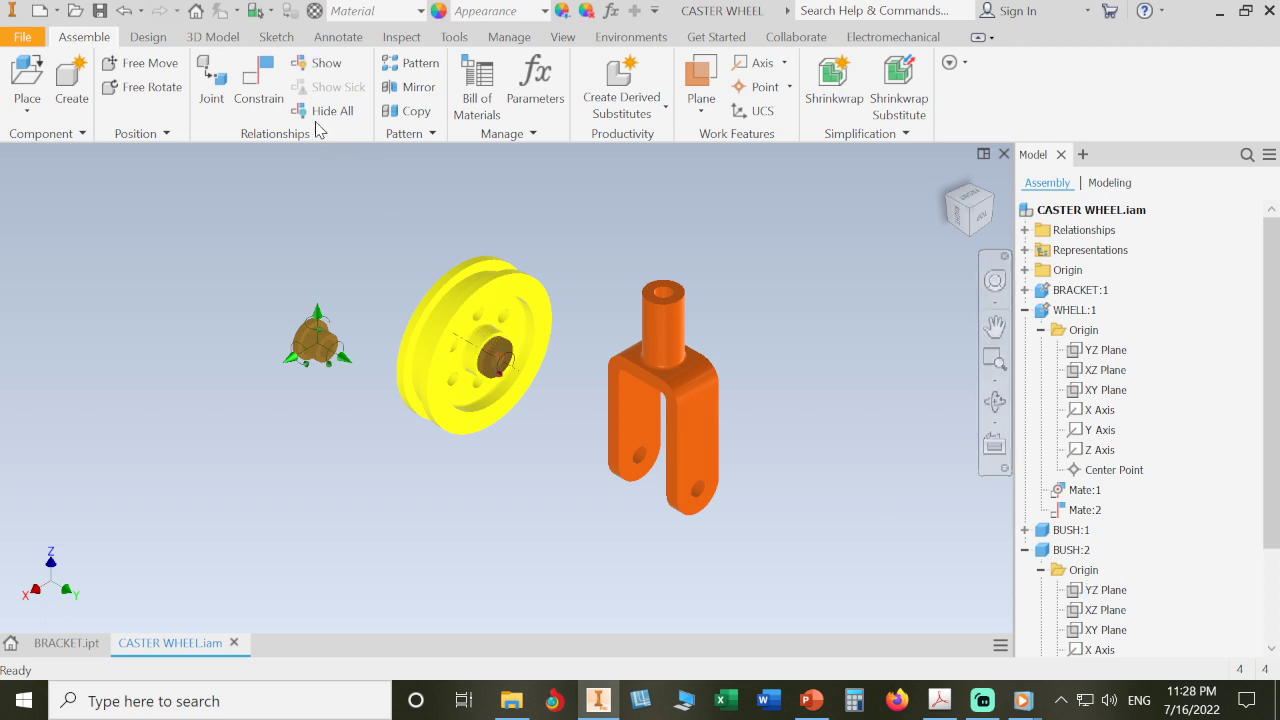
Step: Constrain the wheel's YZ plane to the YZ plane of BUSH:2 with a Mate constraint and an offset of 0.000 mm
click(258, 88)
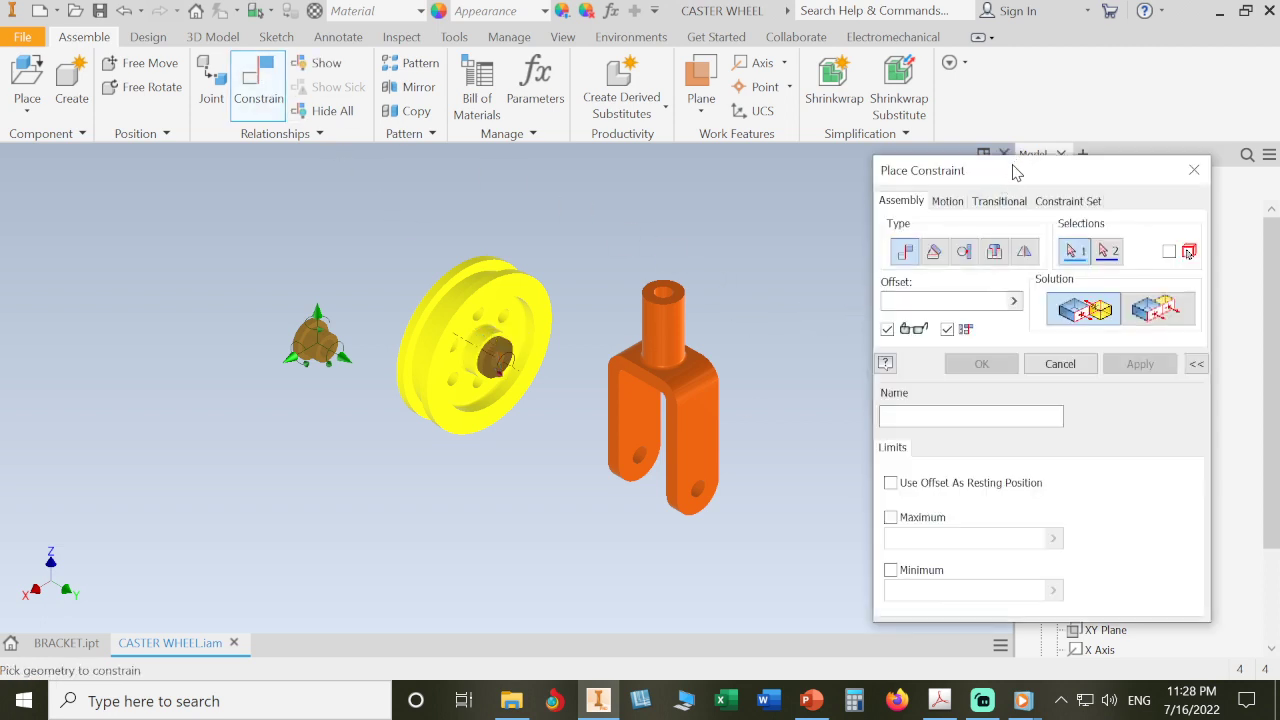
drag(1011, 169, 135, 406)
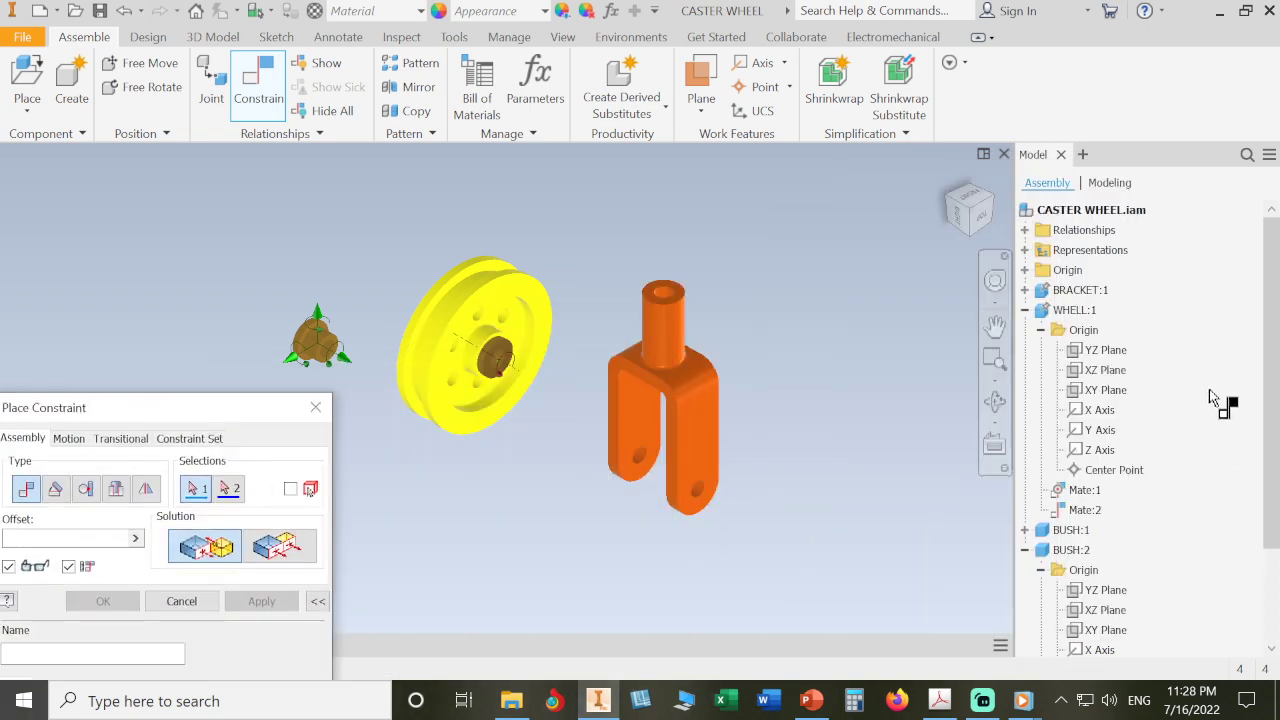
click(1106, 350)
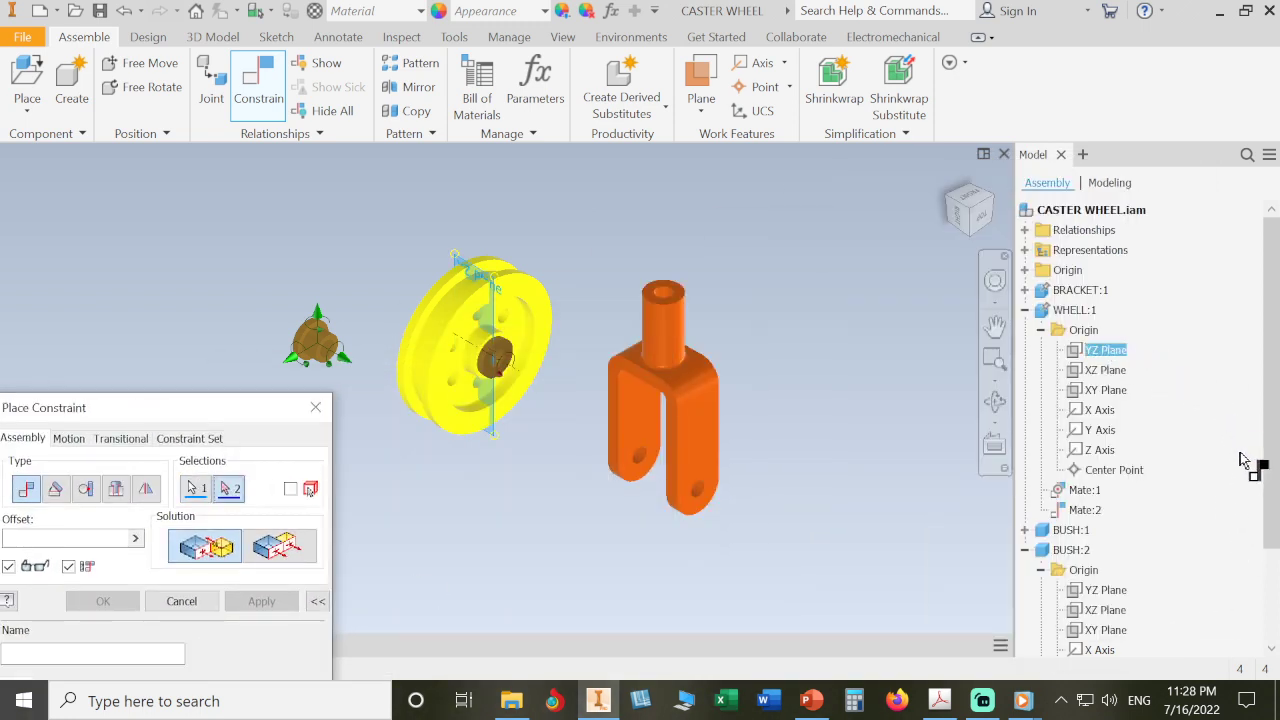
click(1115, 592)
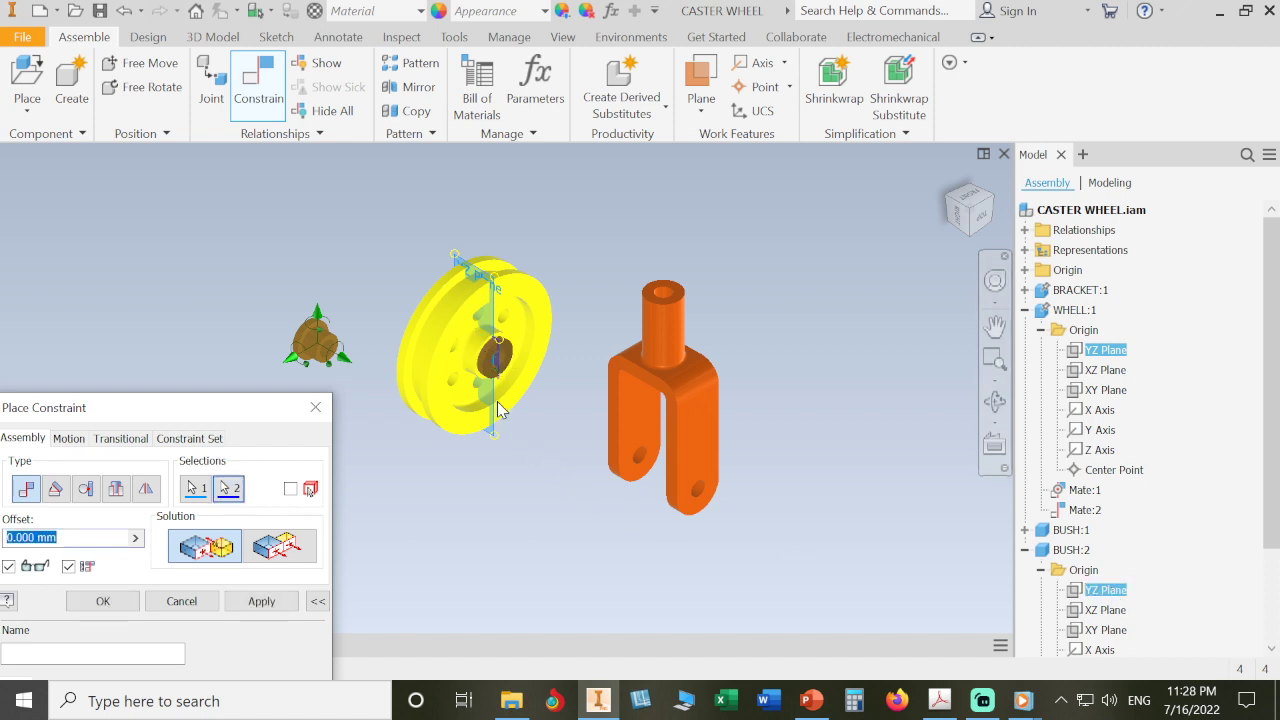
scroll(512, 365, up, 5)
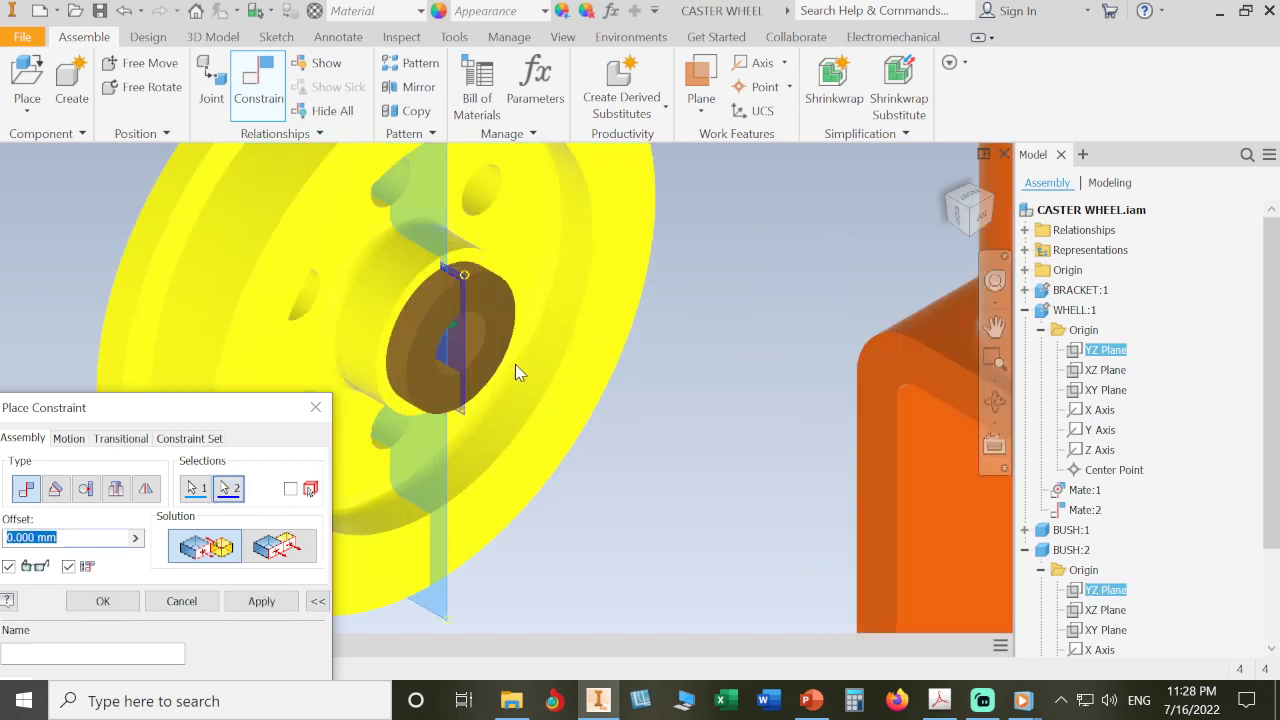
drag(237, 409, 831, 274)
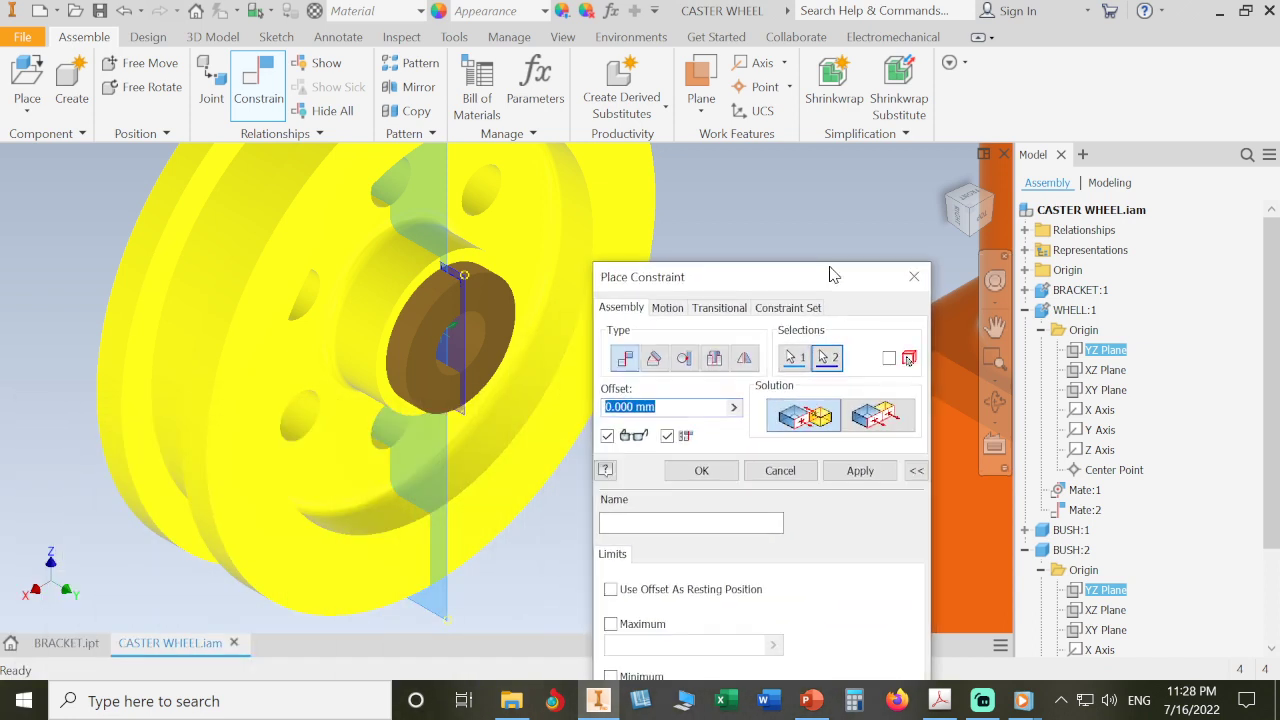
click(701, 470)
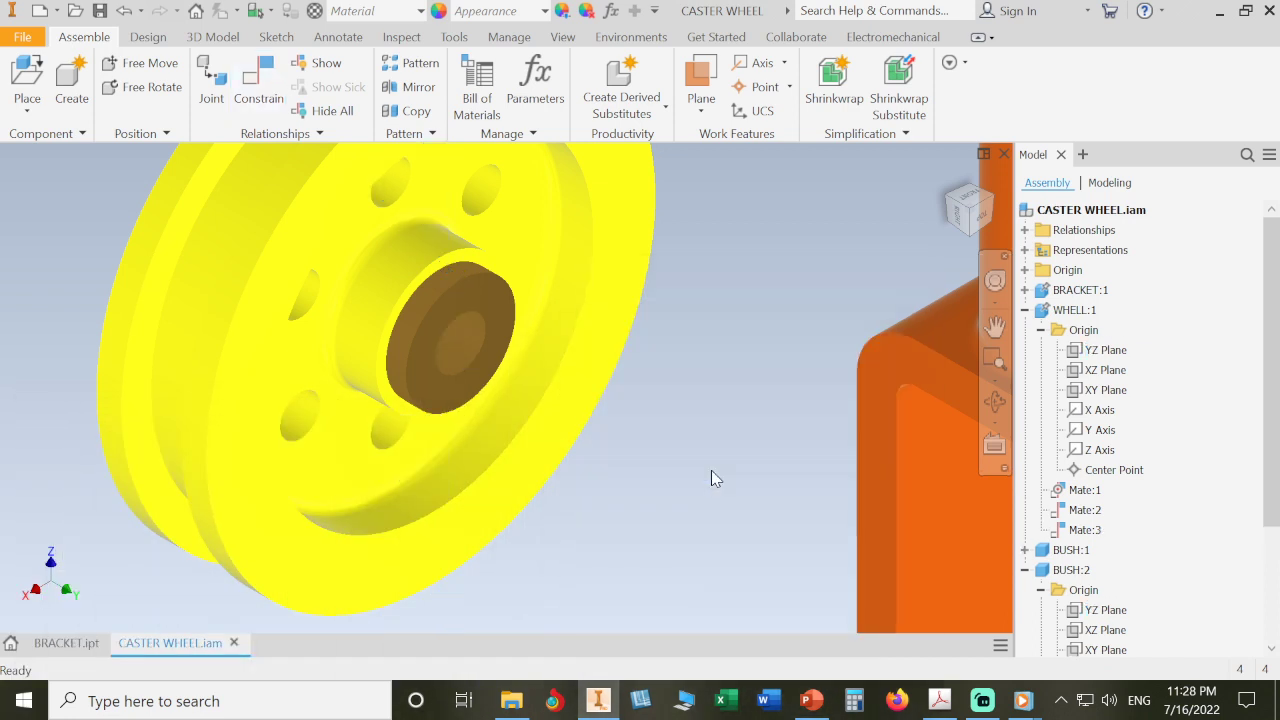
Step: Insert BUSH:1 into the opposite end of the wheel's hub with an Insert constraint at 0.000 mm offset between their circular edges
scroll(711, 478, up, 3)
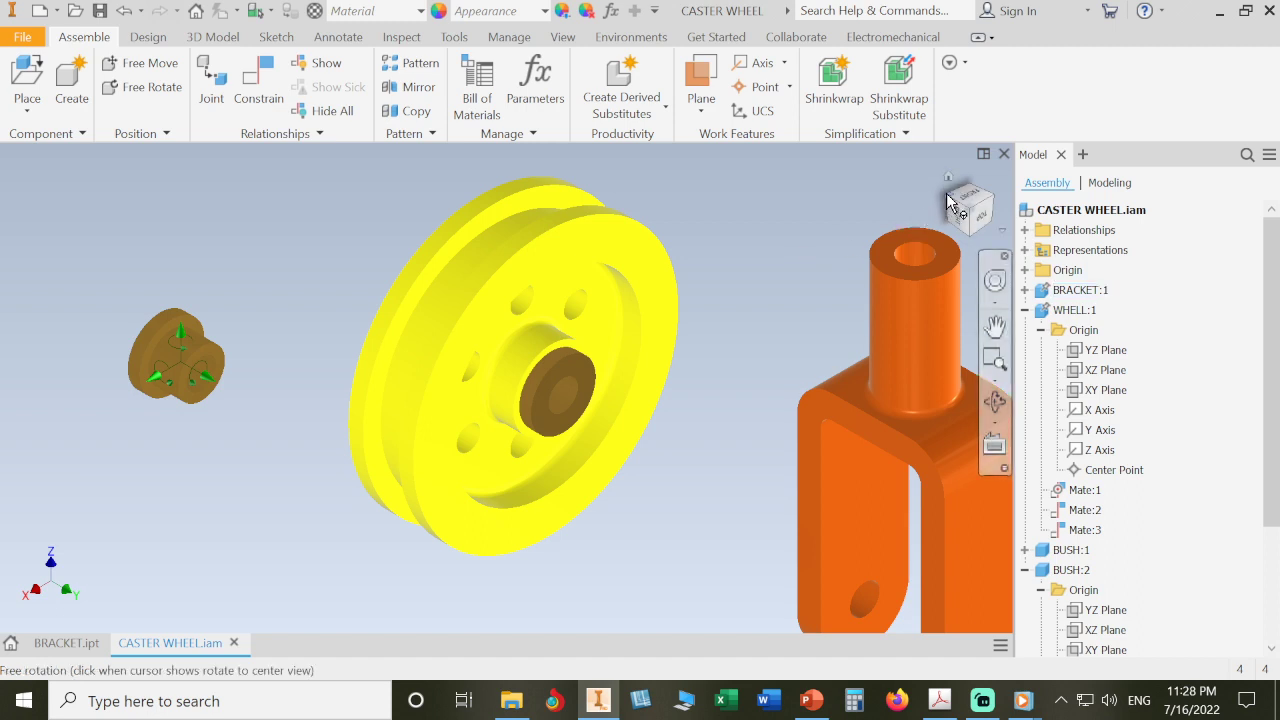
drag(958, 205, 871, 225)
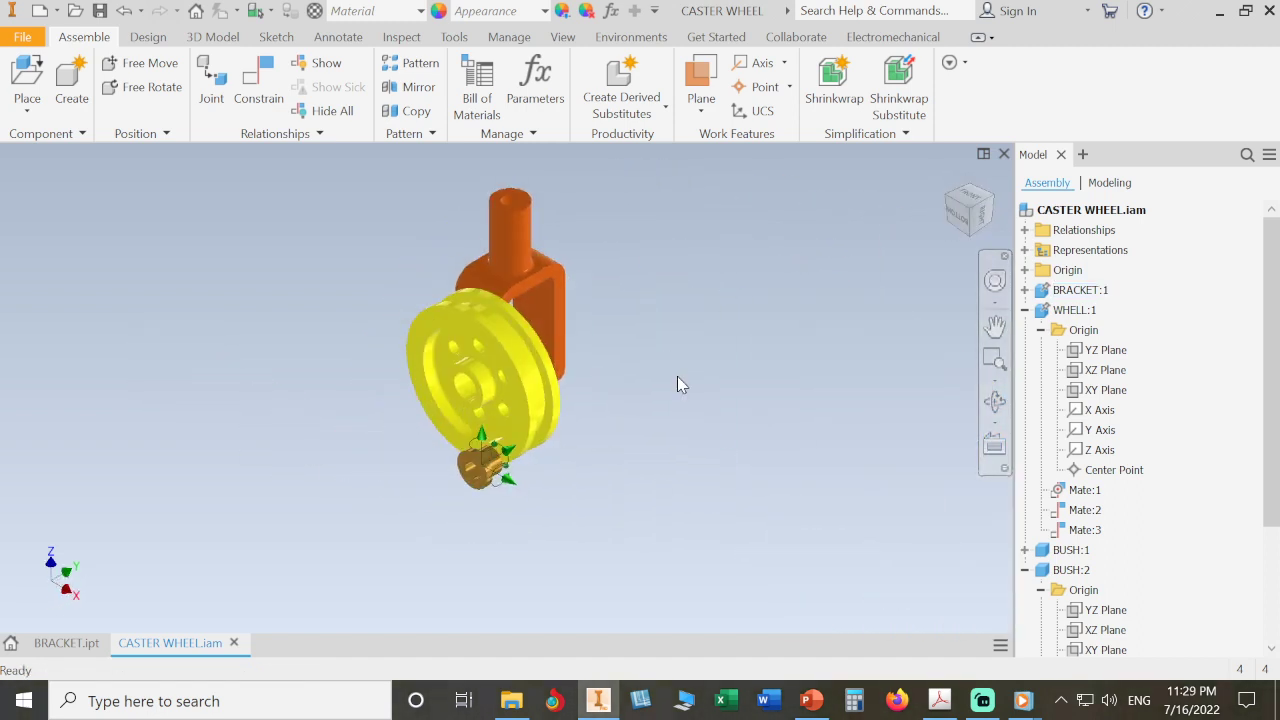
click(262, 88)
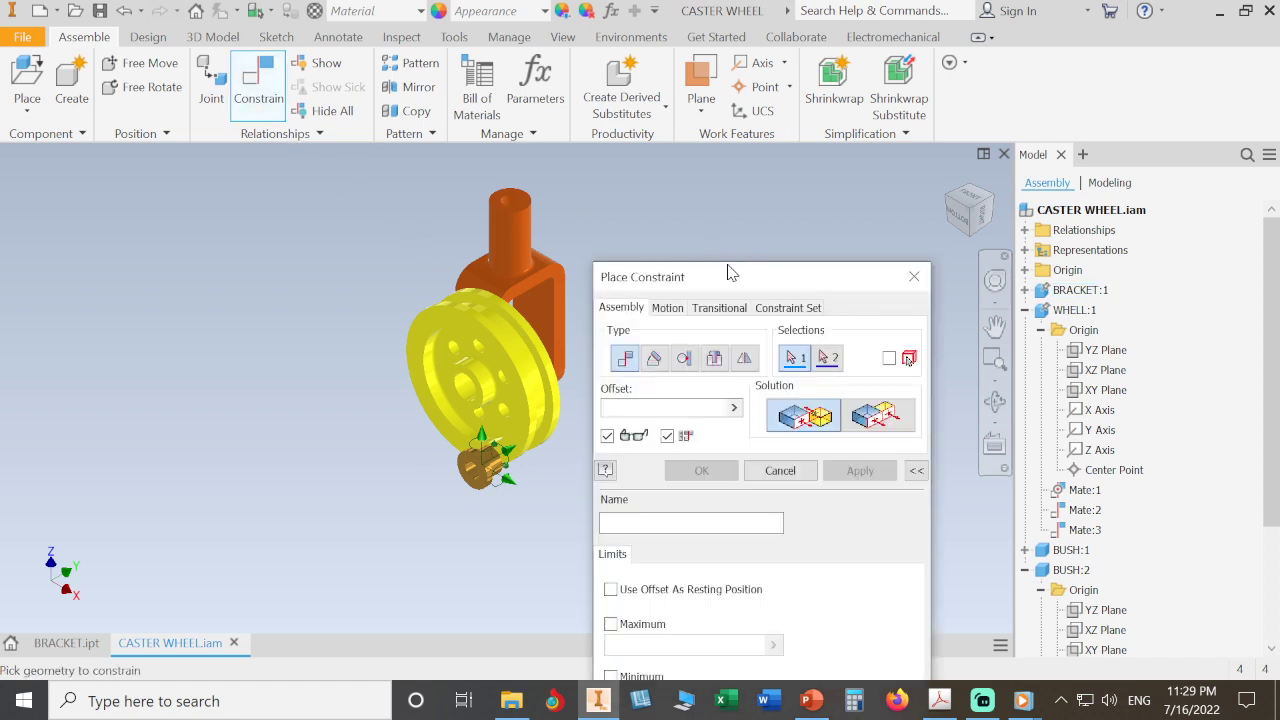
click(714, 360)
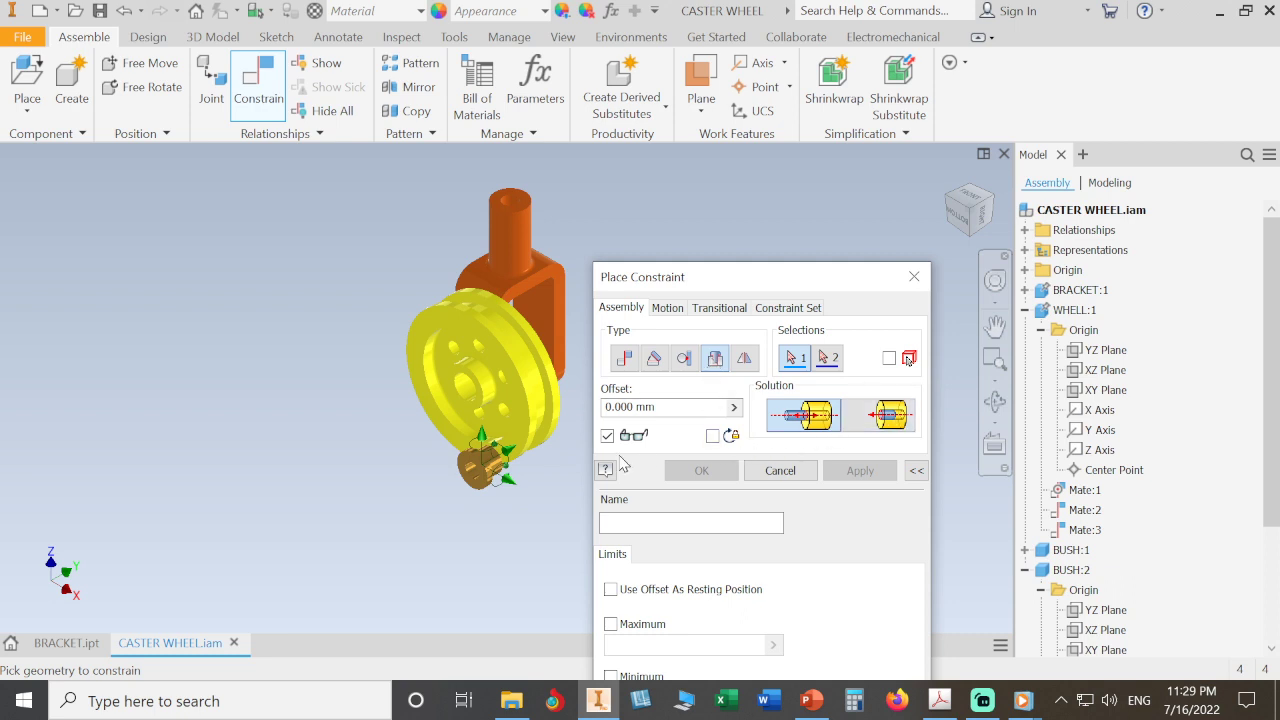
scroll(408, 410, up, 3)
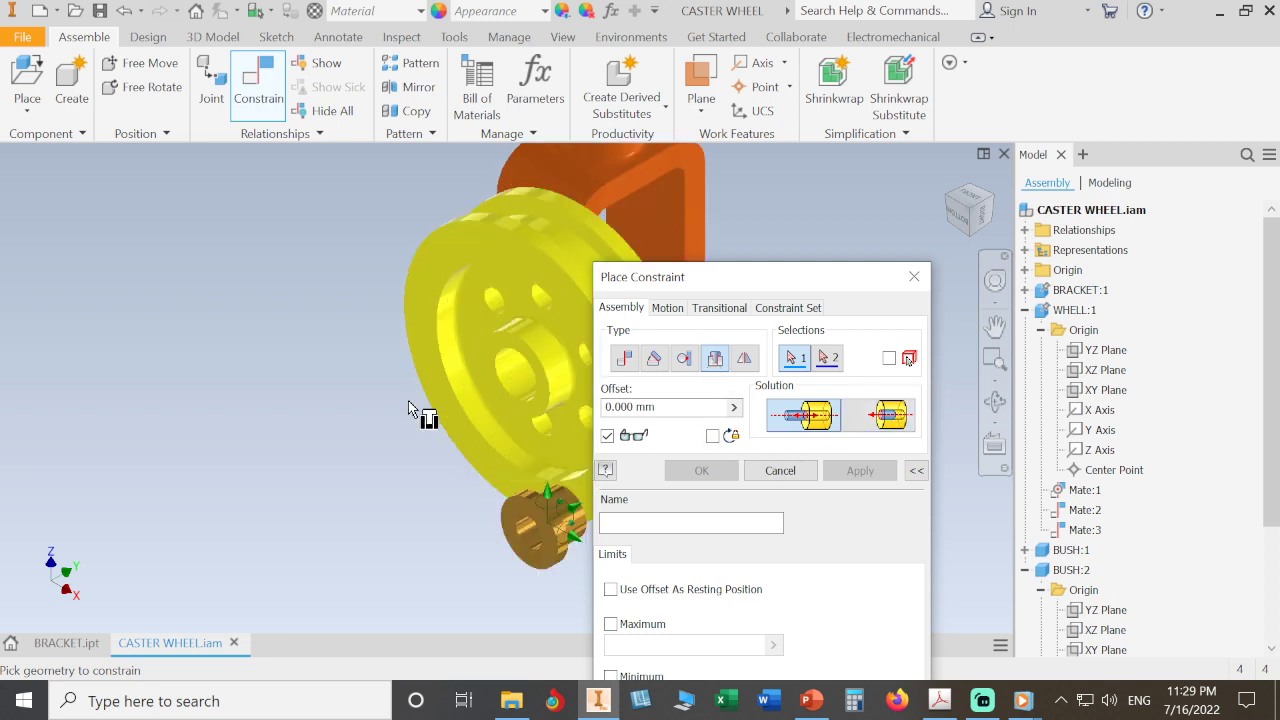
click(508, 393)
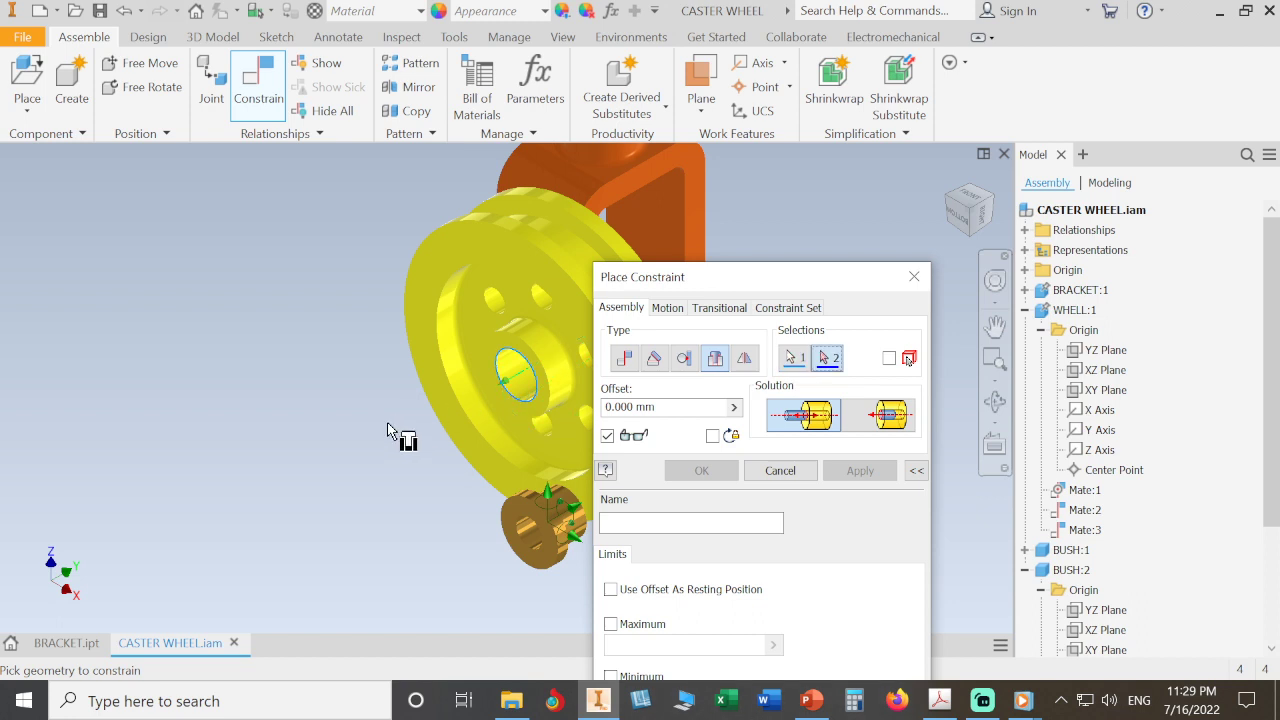
scroll(387, 413, down, 3)
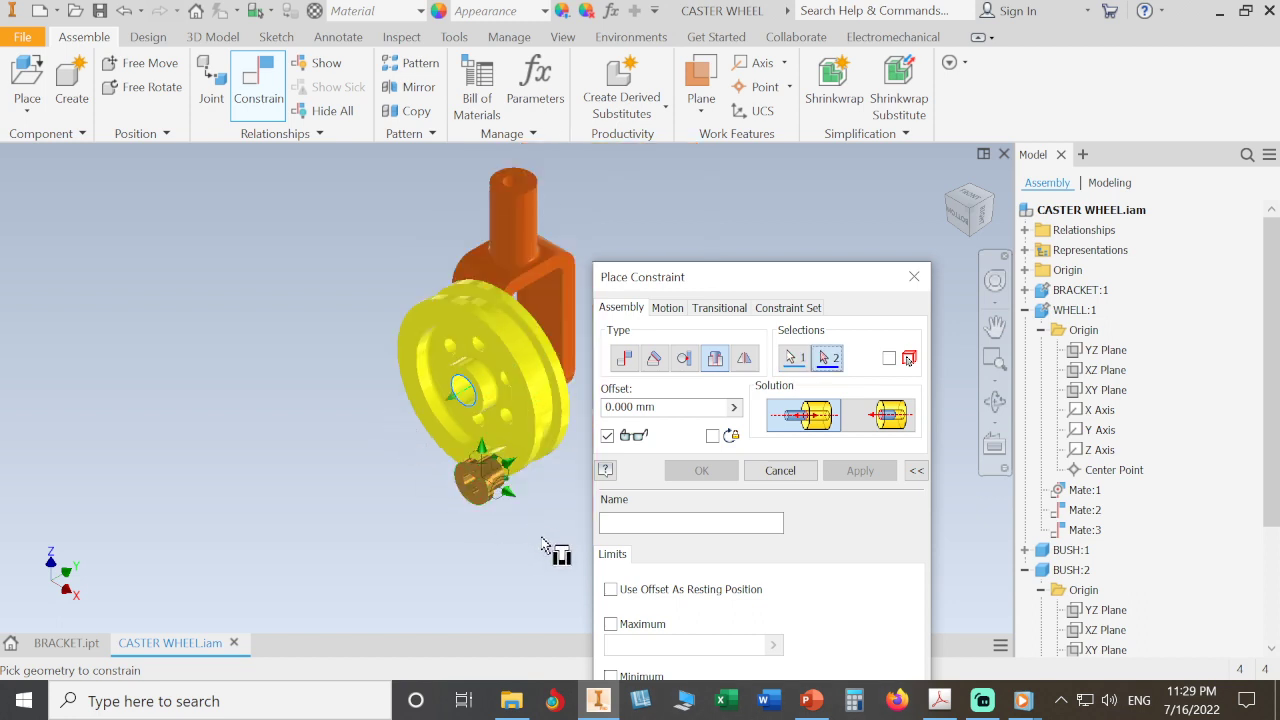
middle_drag(543, 540, 499, 548)
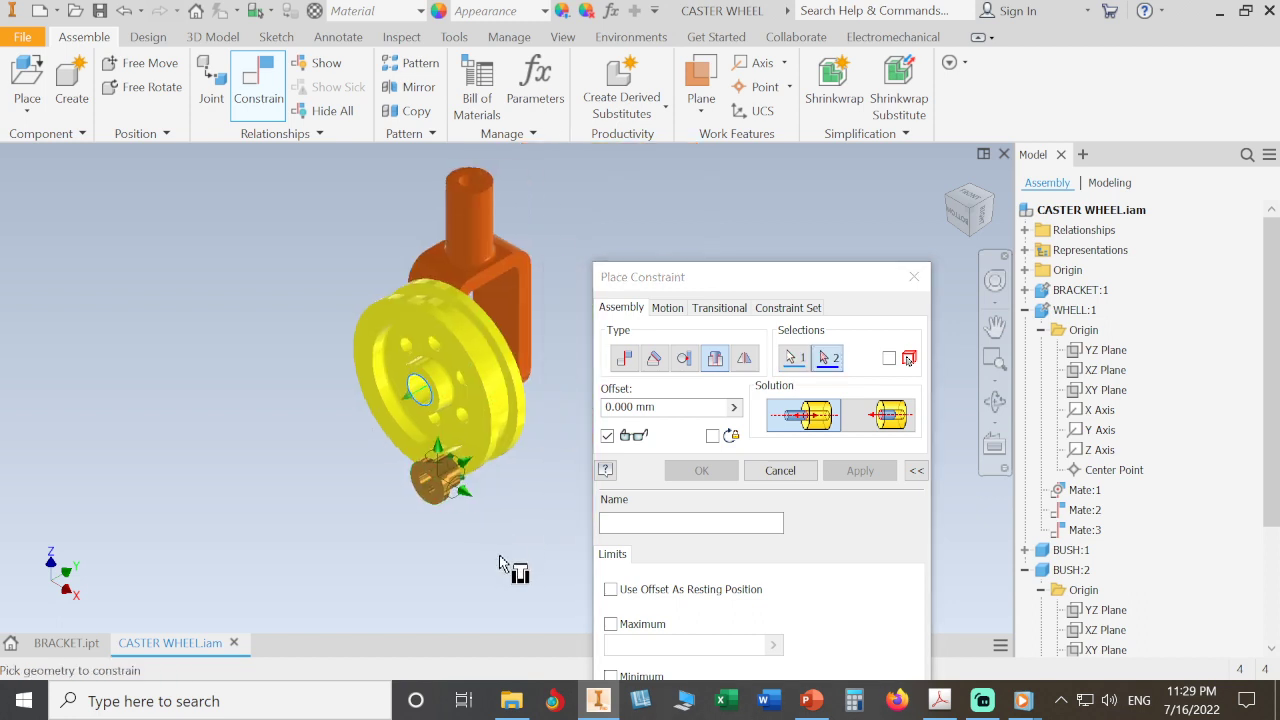
shift+middle_drag(480, 549, 374, 543)
scroll(320, 537, up, 5)
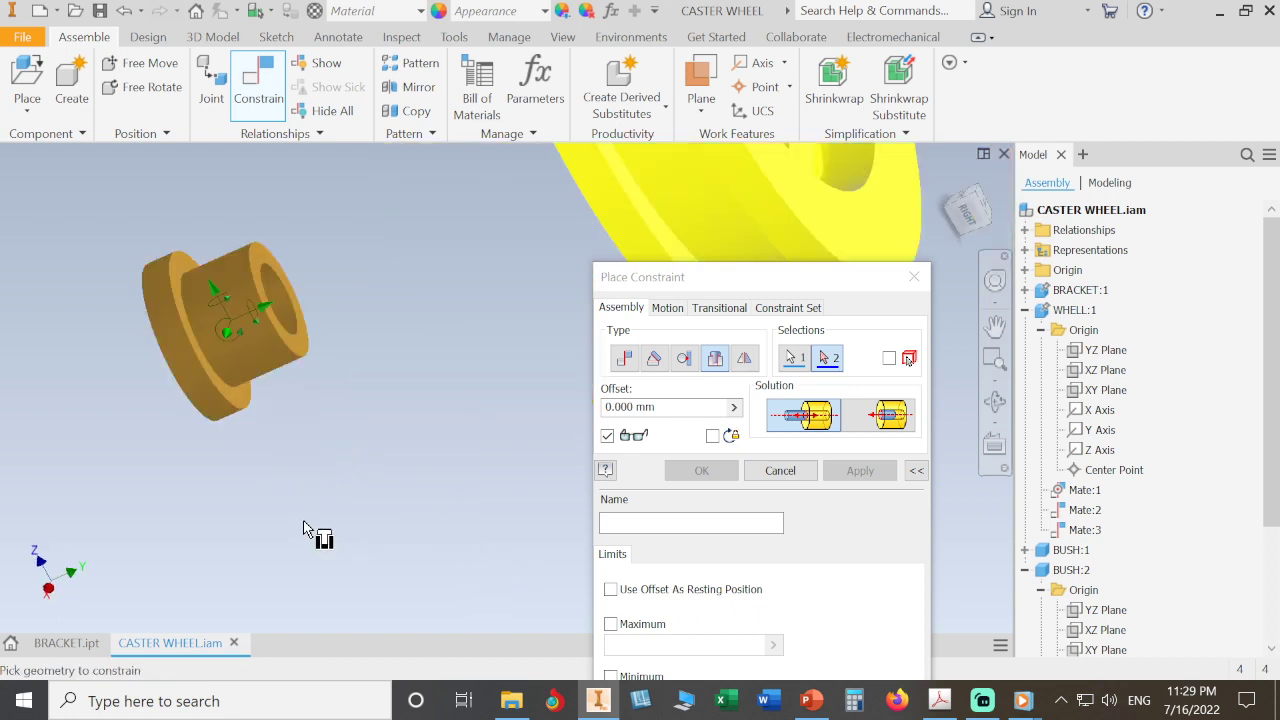
click(236, 383)
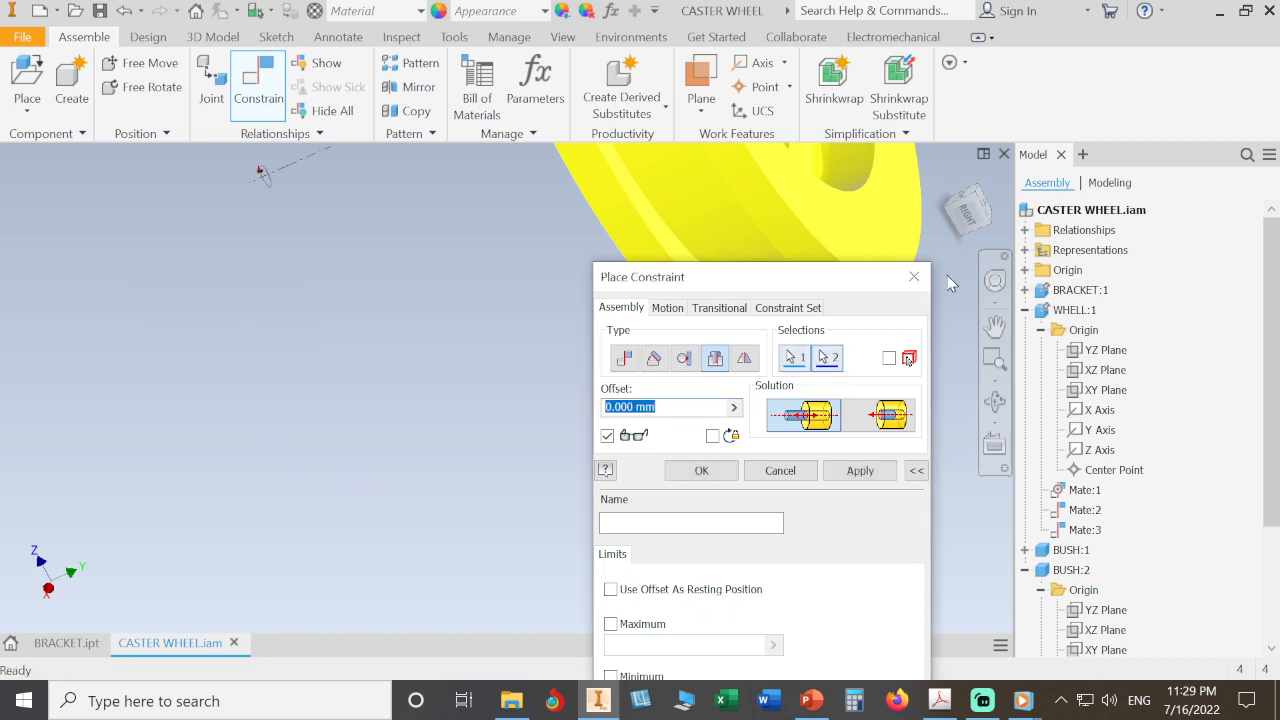
click(949, 183)
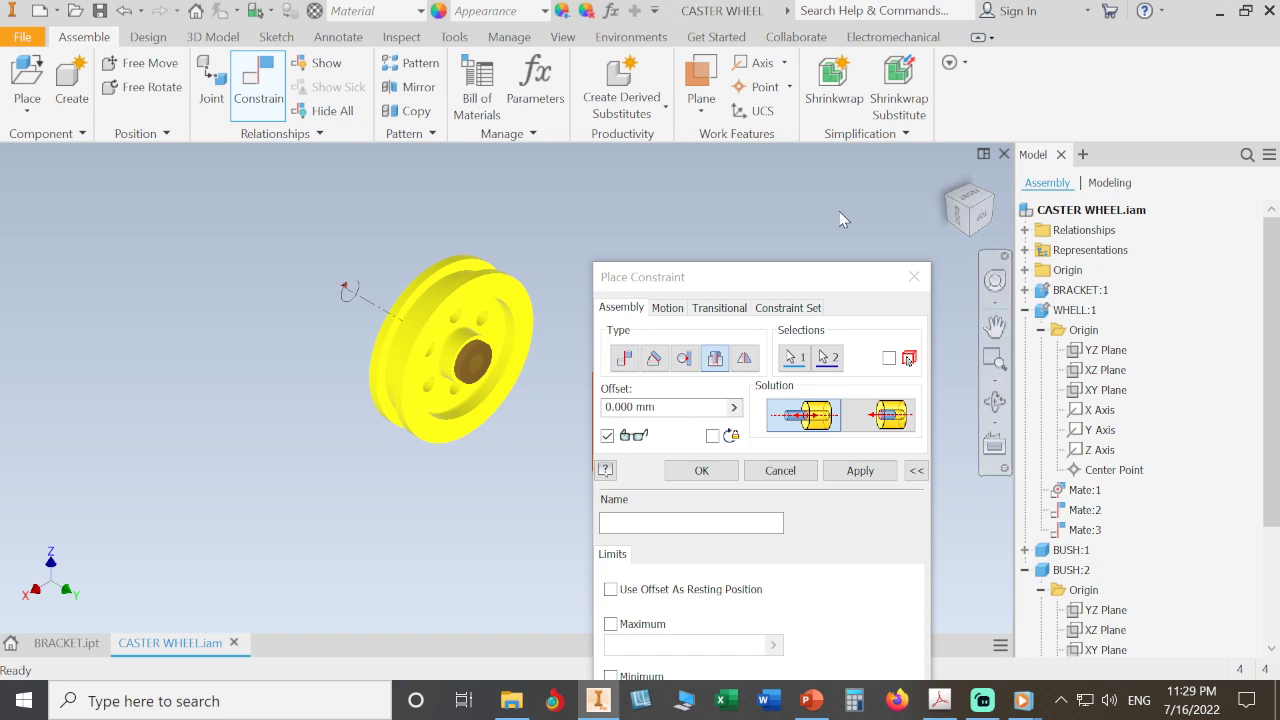
click(948, 196)
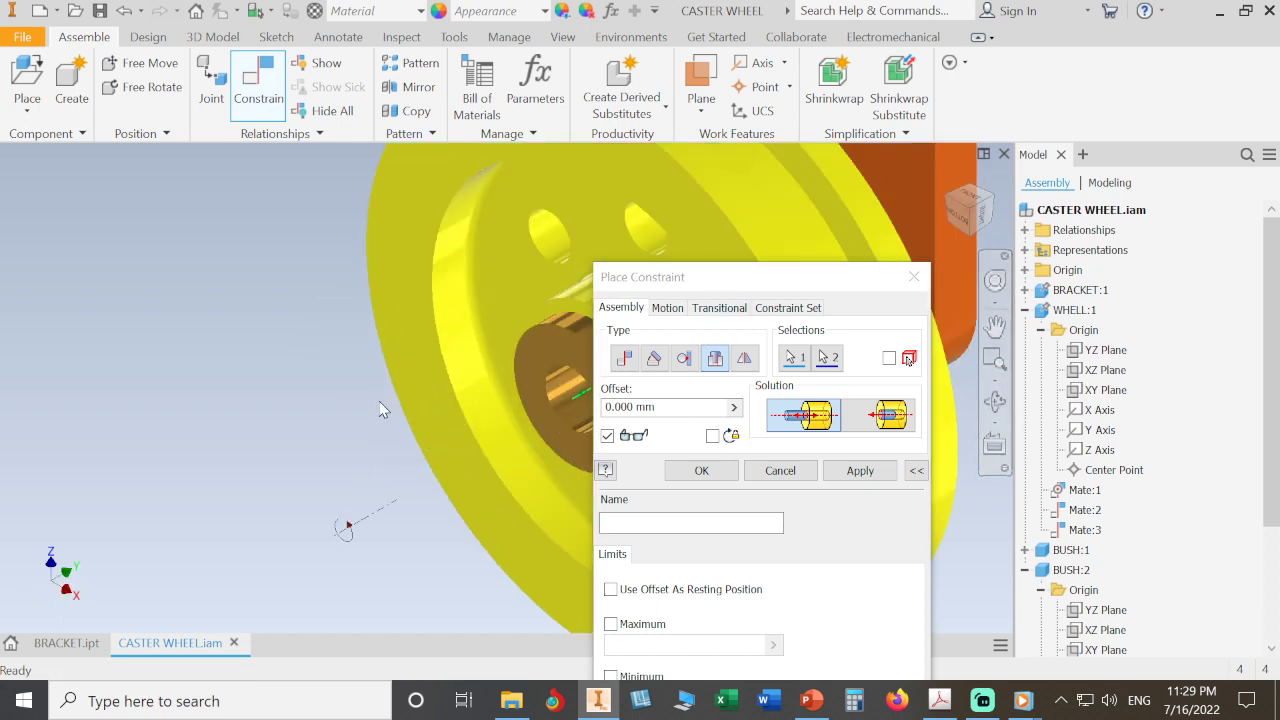
middle_drag(380, 410, 238, 360)
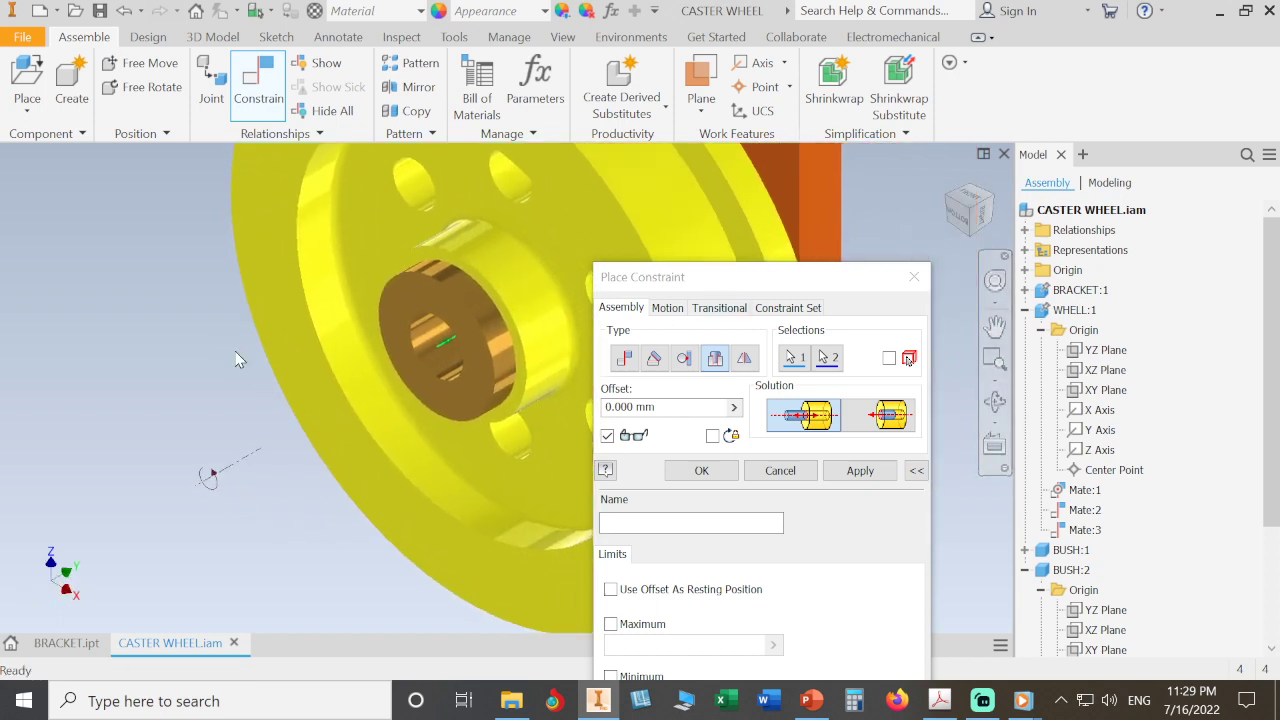
click(702, 472)
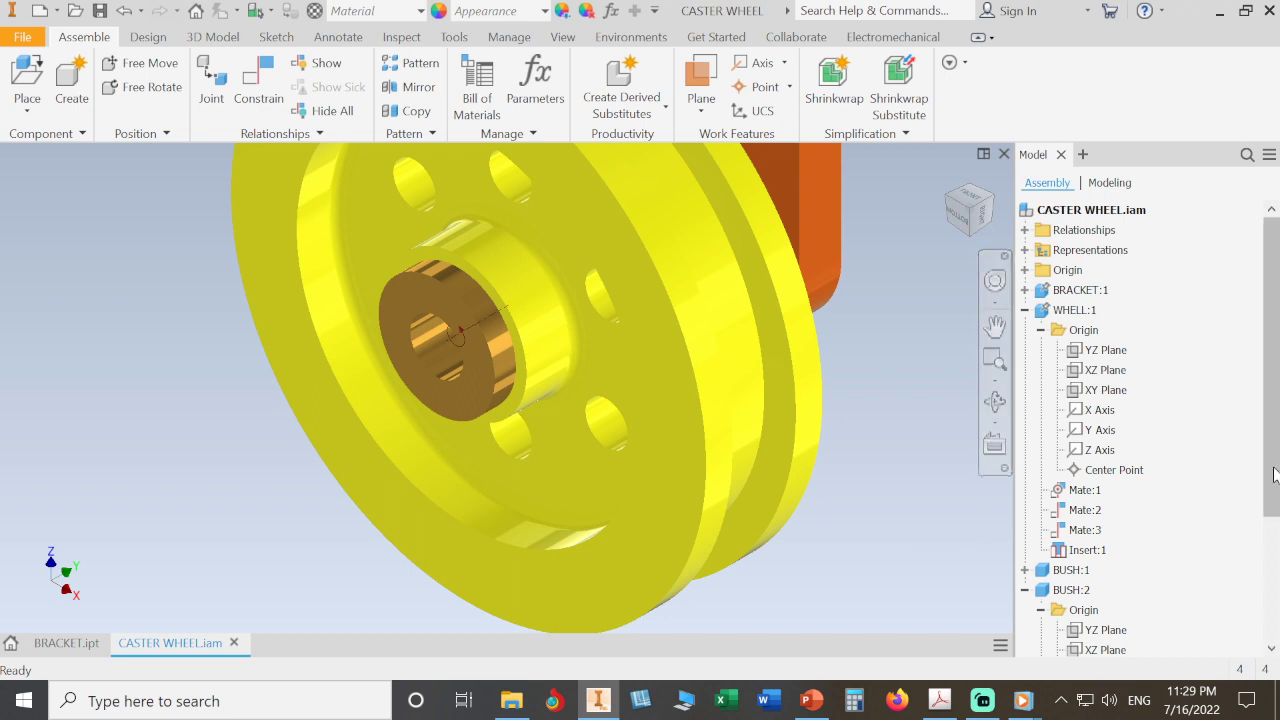
Step: Select the newly inserted bush, collapse BUSH:2 and expand BUSH:1 to list its origin planes and axes
mouse_move(1275, 475)
mouse_down()
mouse_move(1275, 537)
mouse_move(1277, 485)
mouse_up()
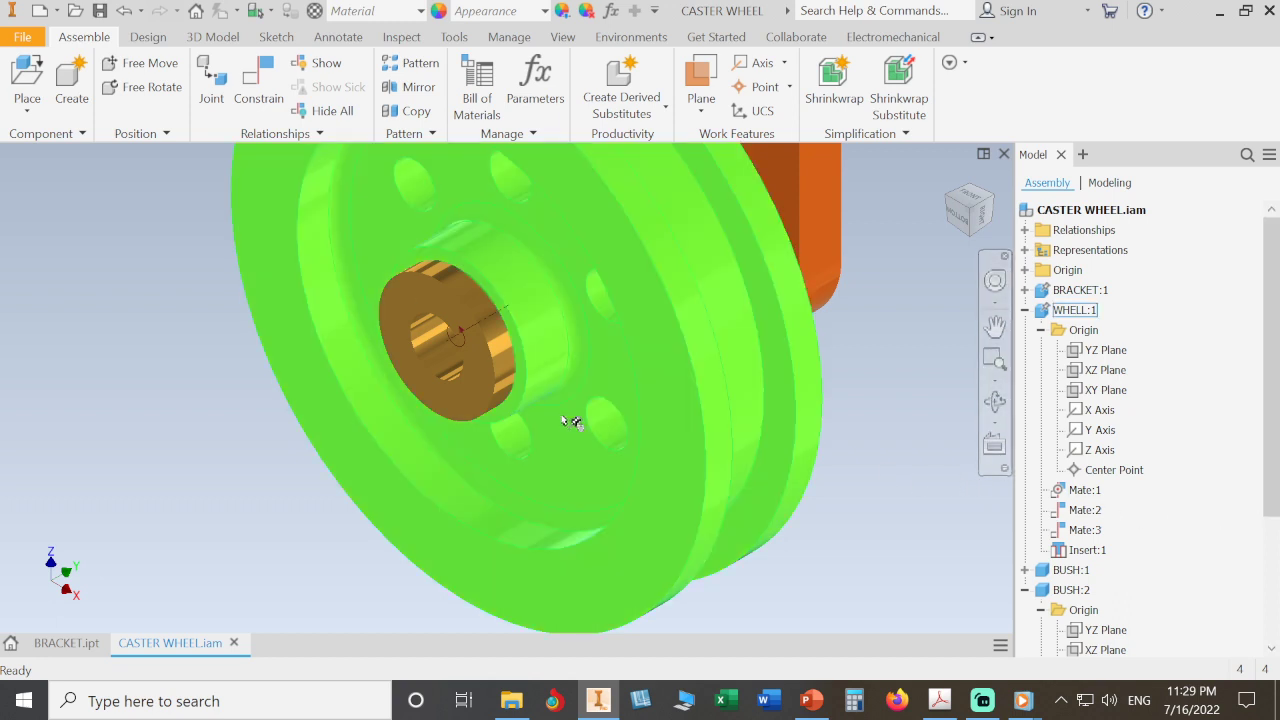
click(482, 378)
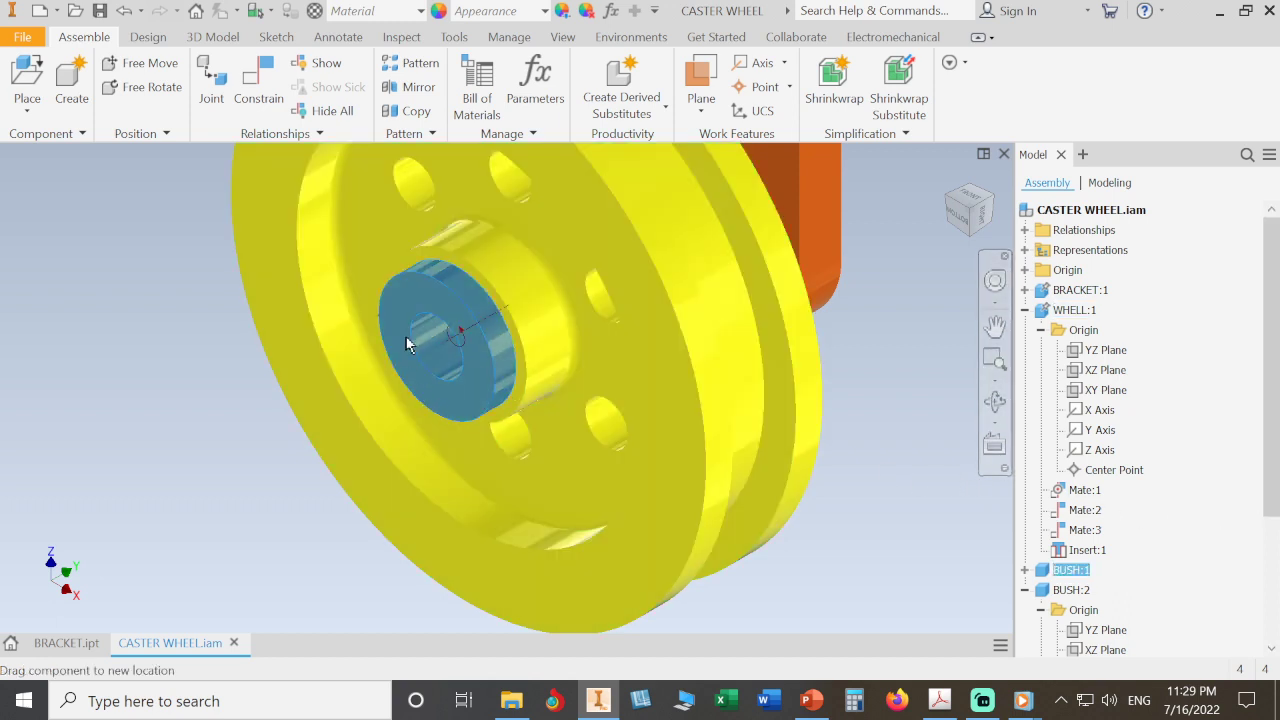
click(914, 427)
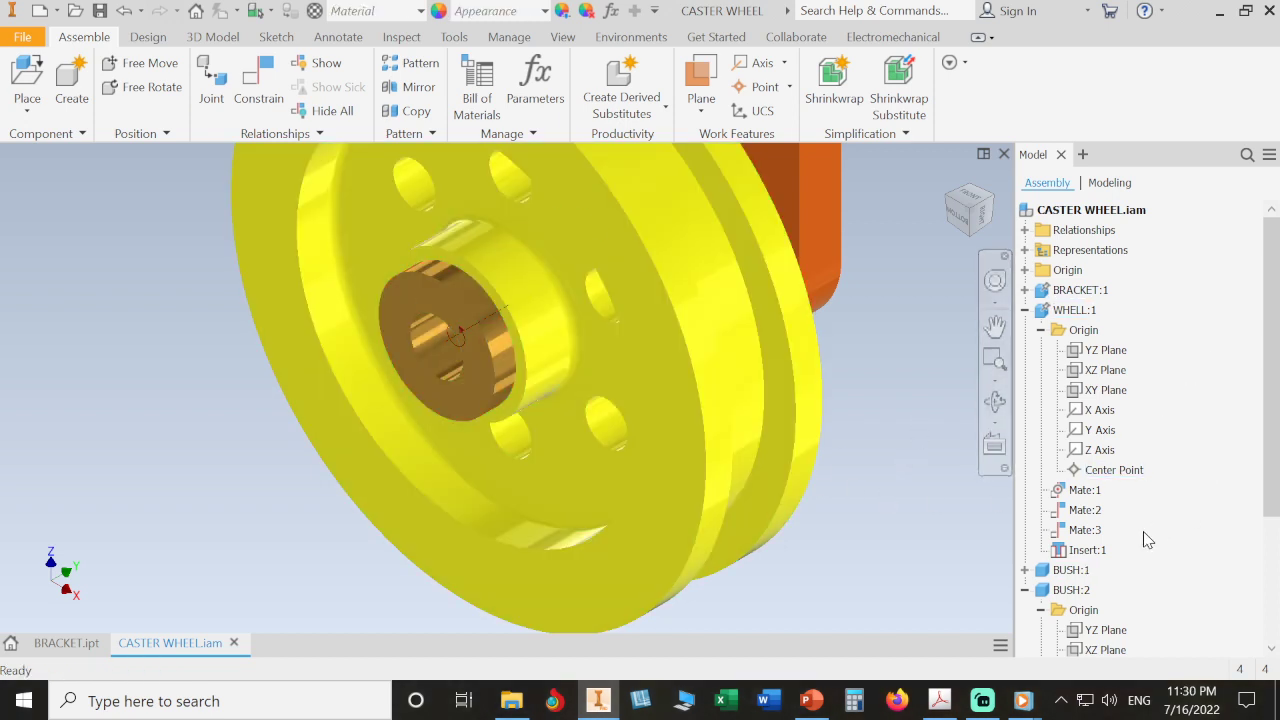
click(1024, 590)
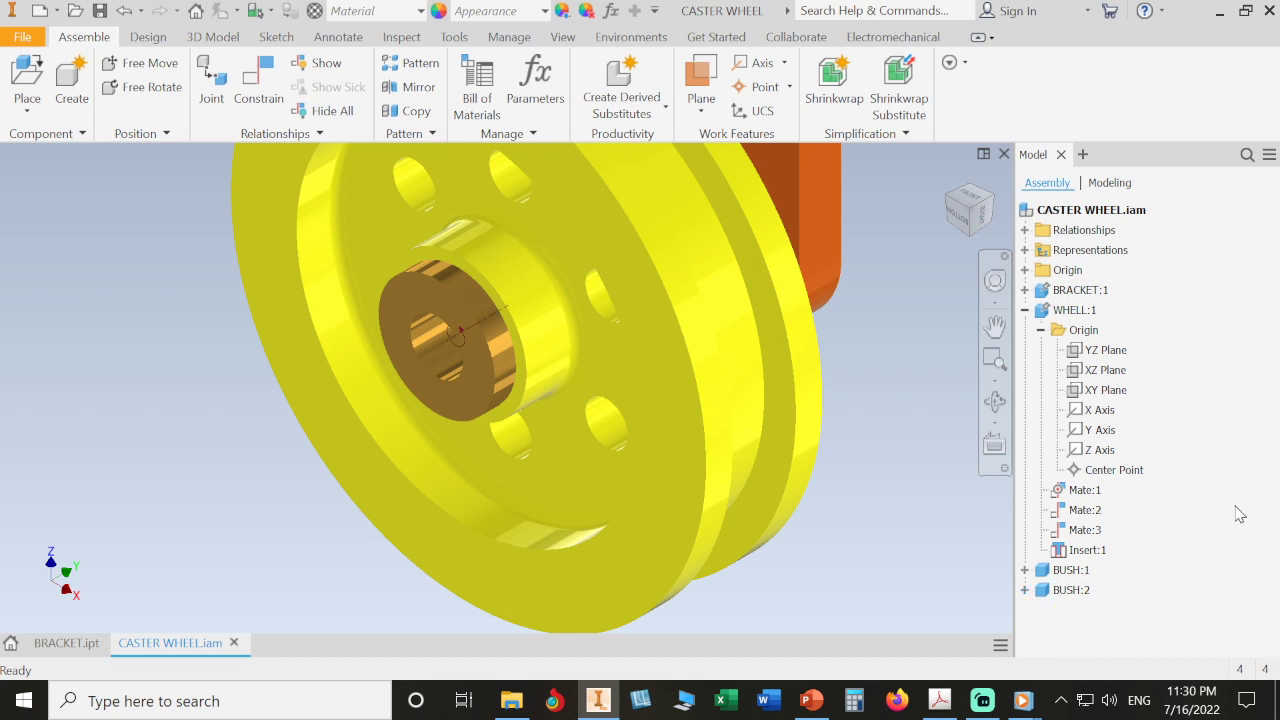
click(500, 390)
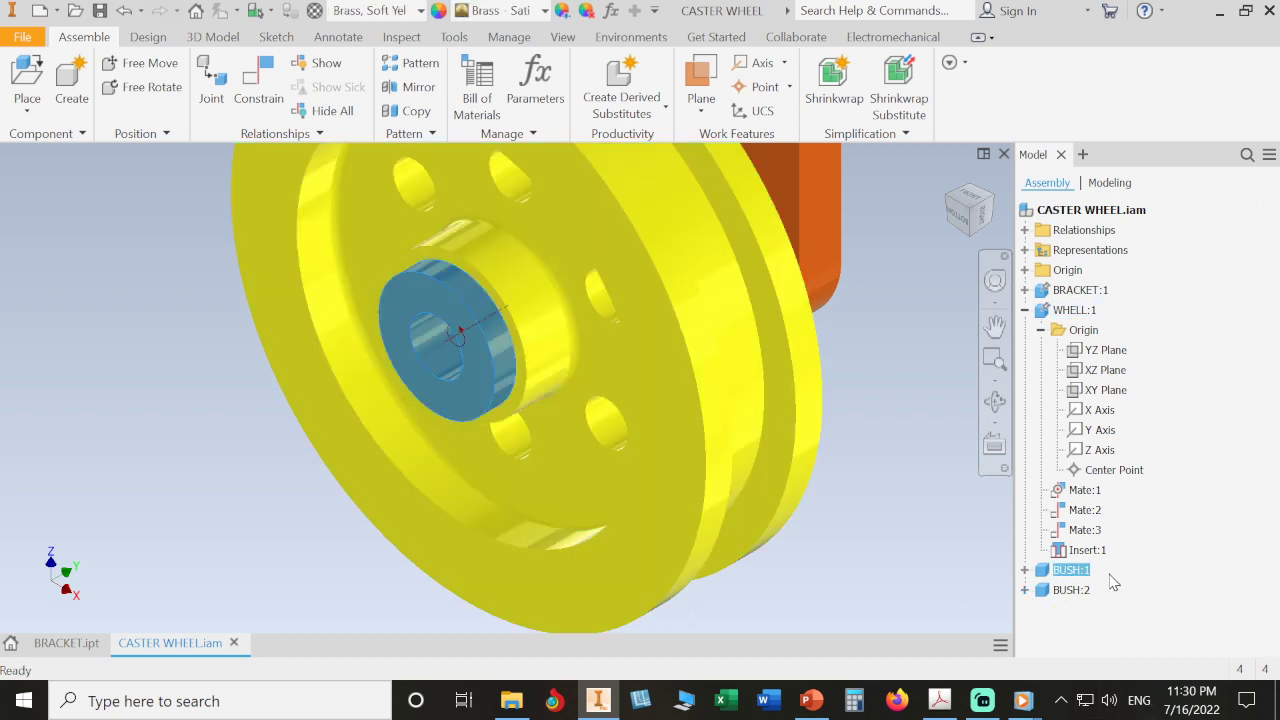
click(1024, 570)
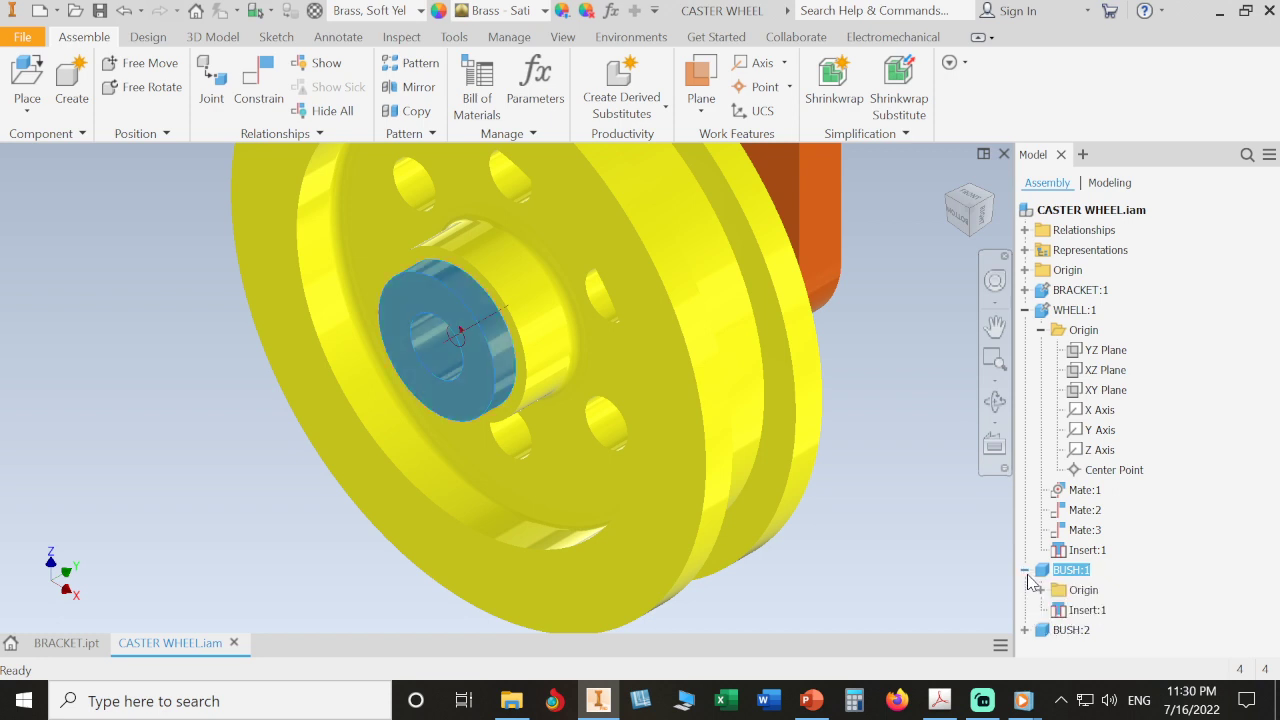
click(1041, 591)
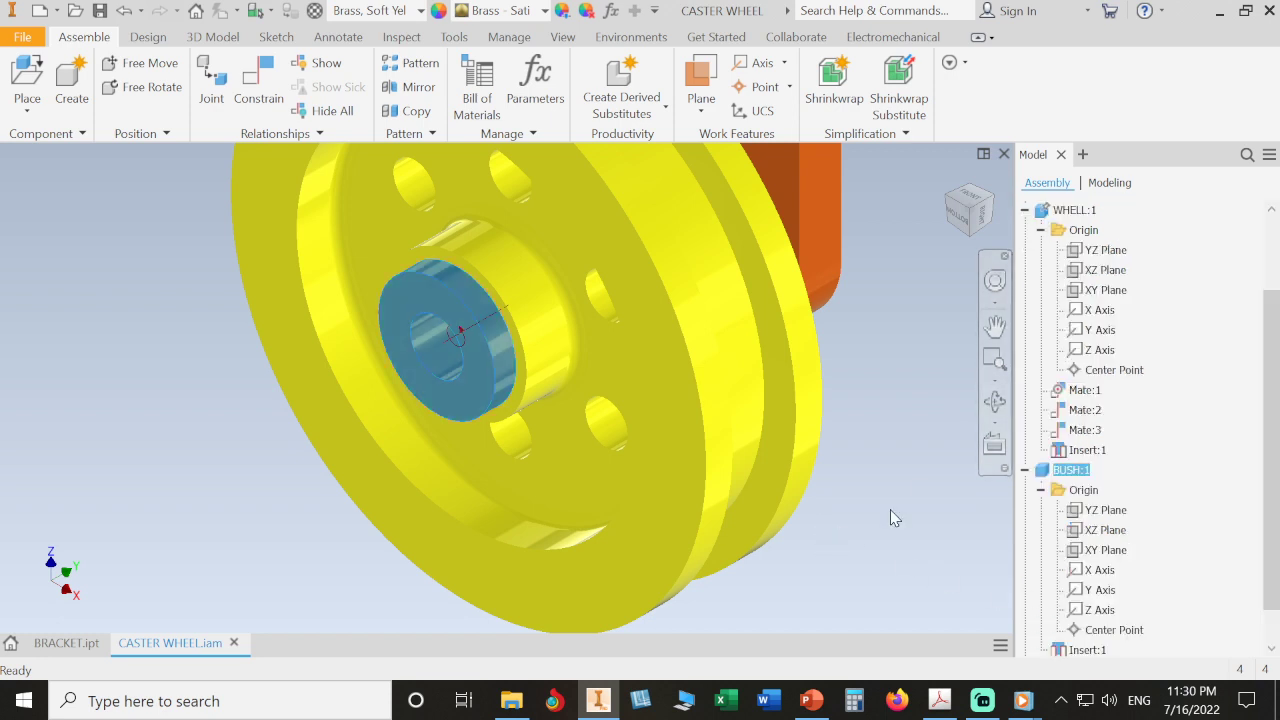
Step: Constrain the YZ plane of BUSH:1 to the wheel's YZ plane with a Mate constraint and an offset of 0.000 mm
click(257, 98)
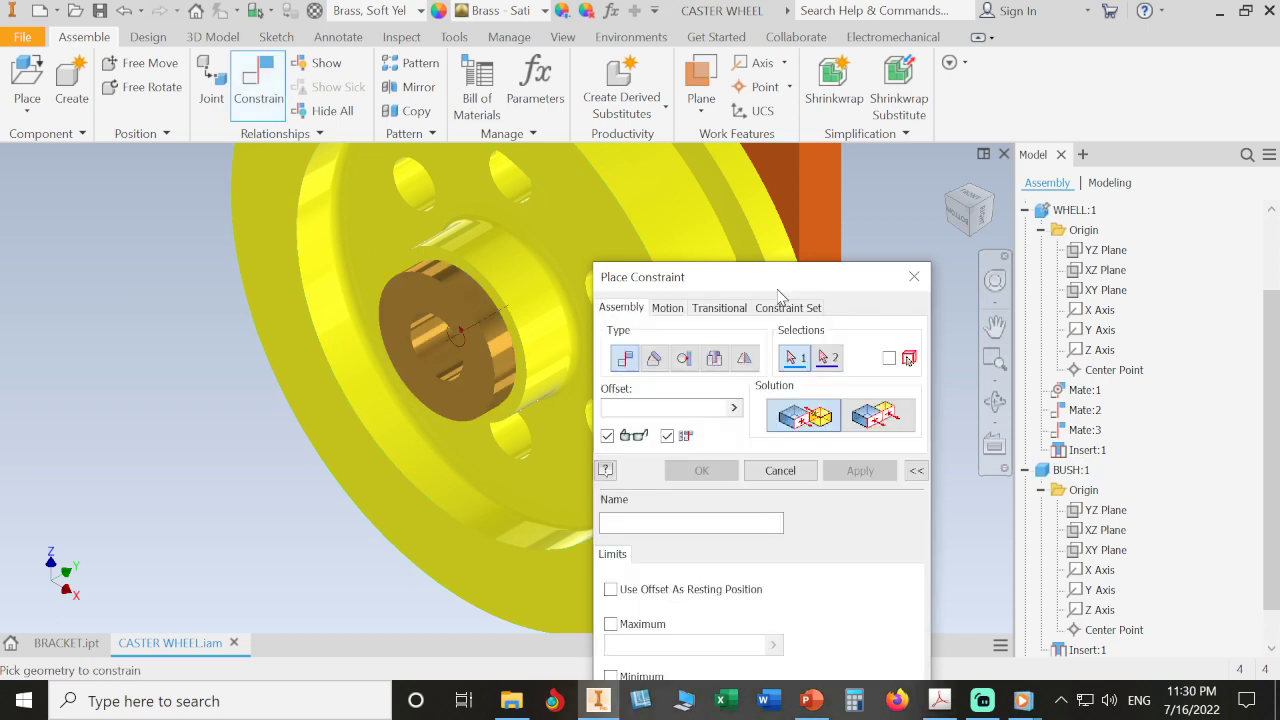
click(1080, 512)
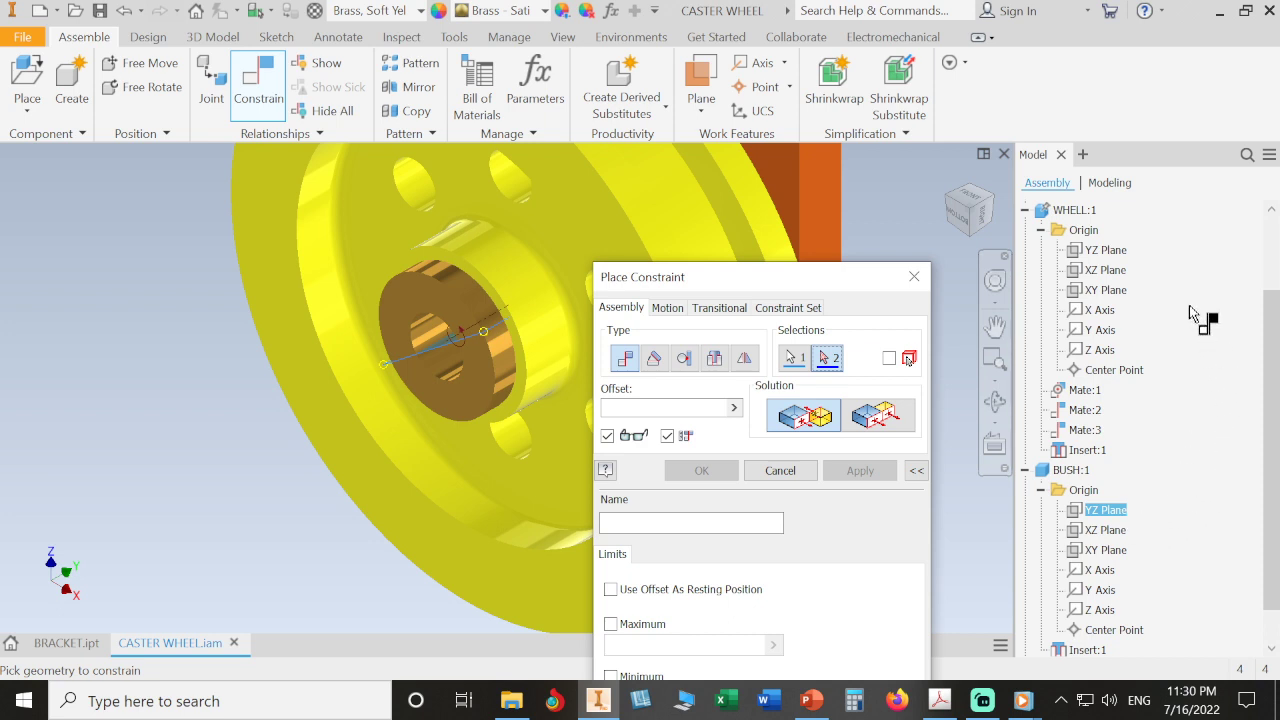
click(1110, 251)
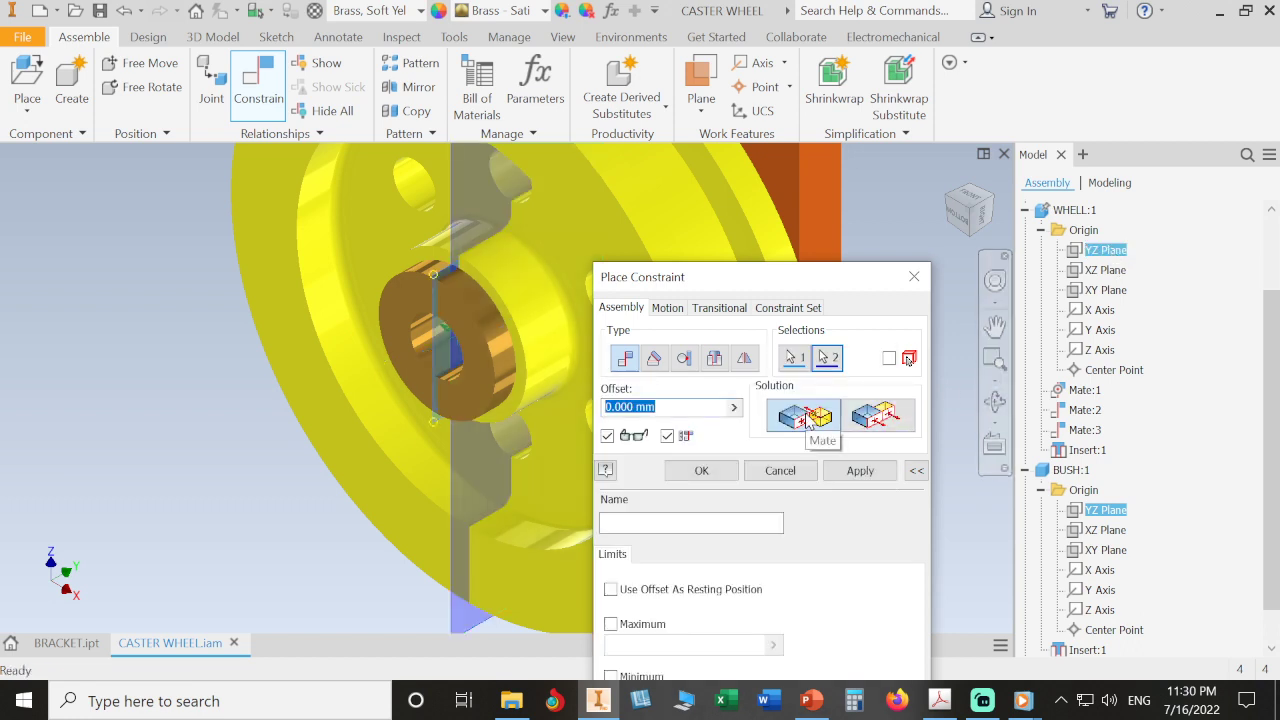
click(701, 470)
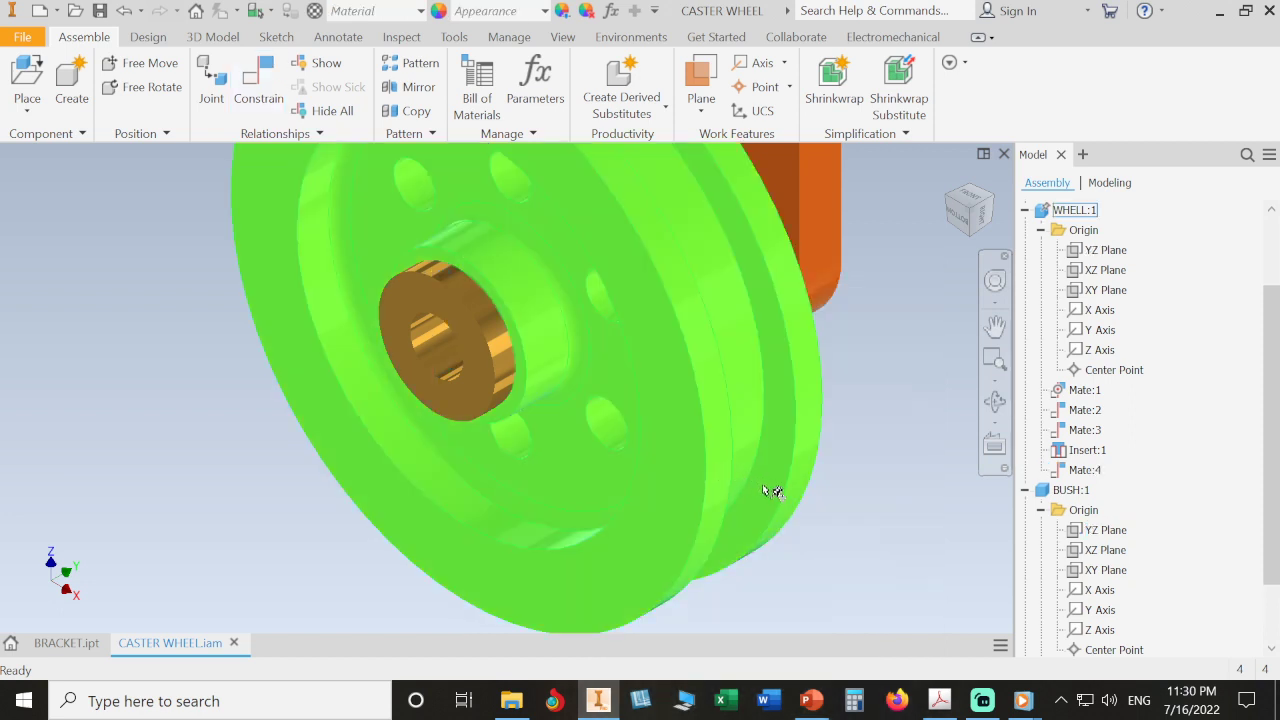
Step: Save the CASTER WHEEL assembly
scroll(900, 497, up, 2)
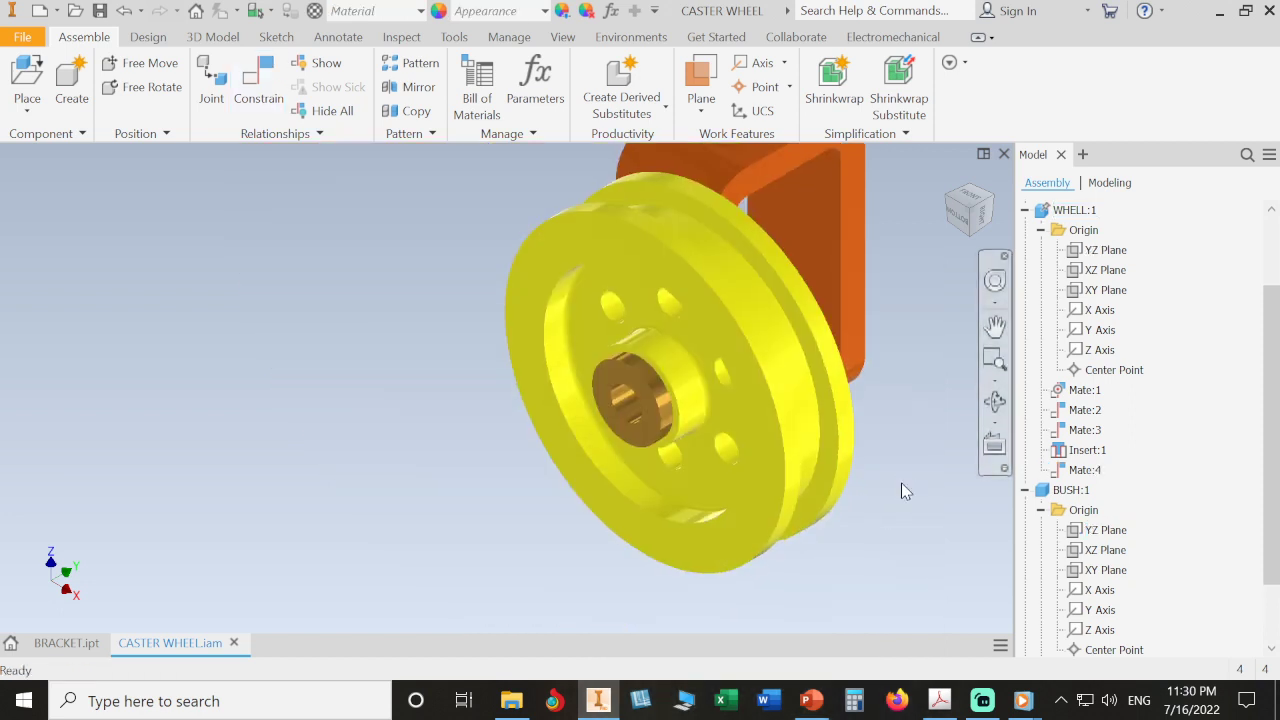
scroll(901, 482, up, 3)
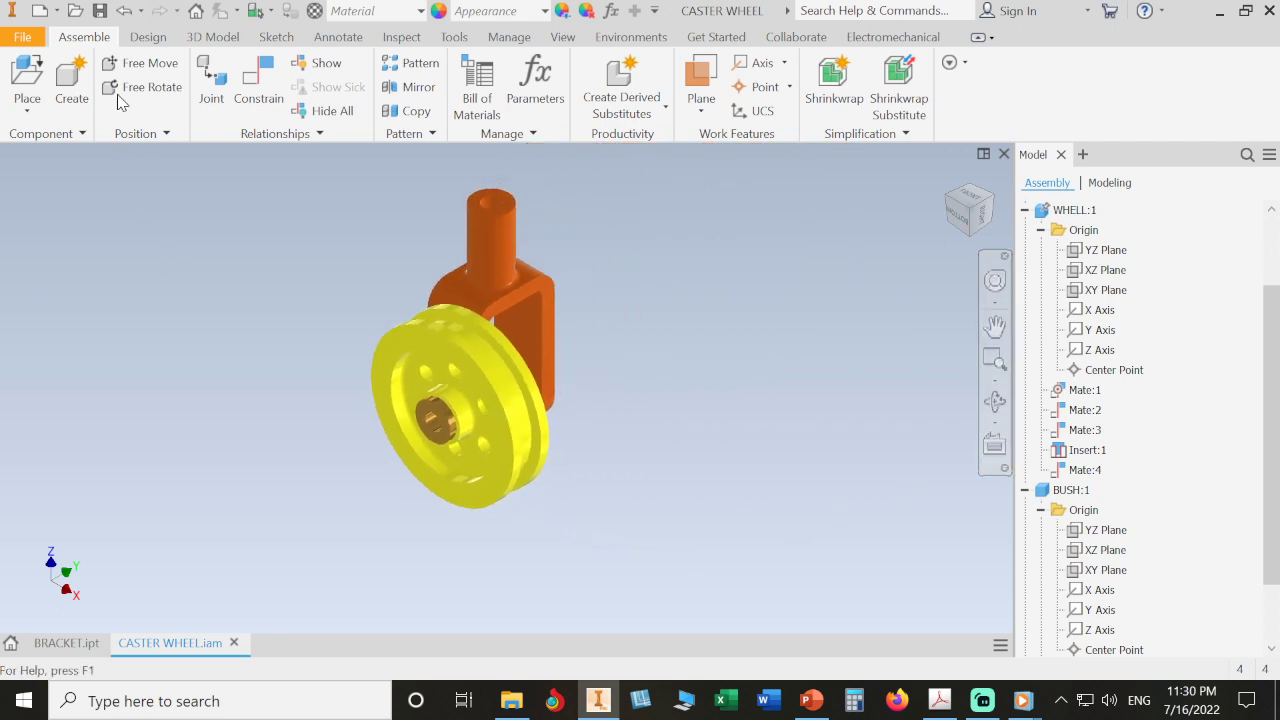
click(100, 12)
Step: Place one instance of the RUBBER part in the assembly beside the wheel
click(30, 75)
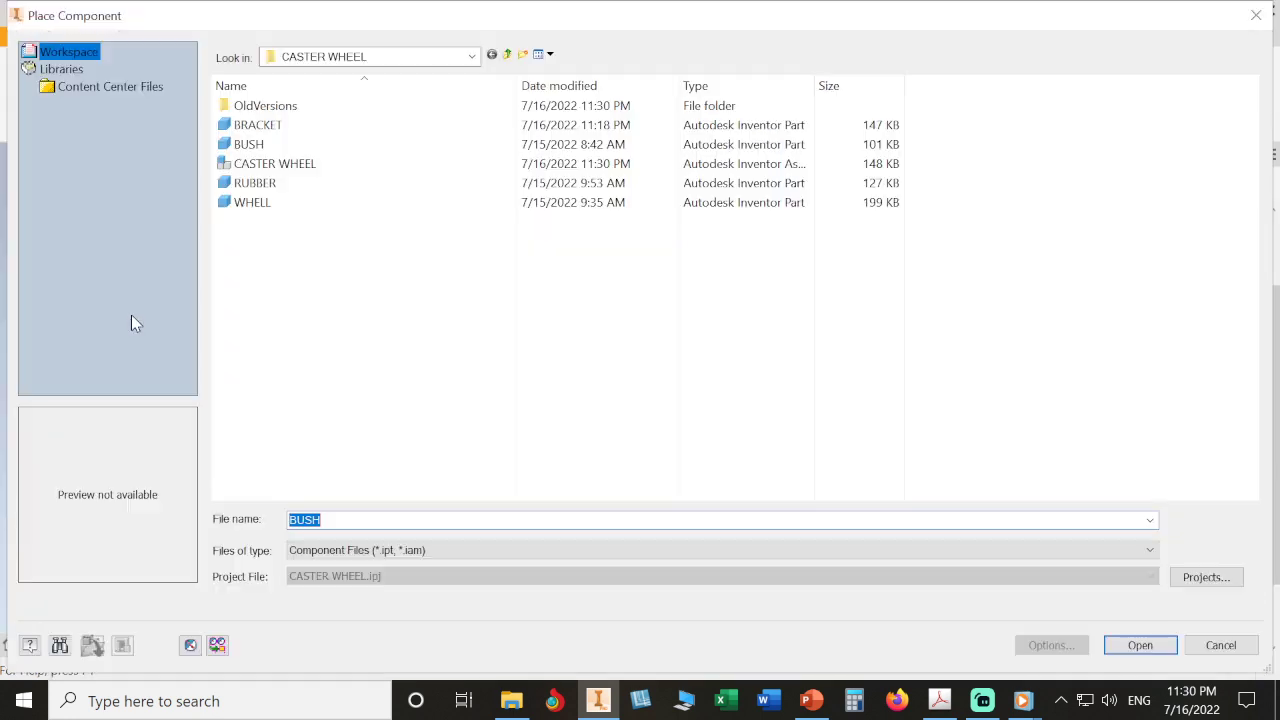
click(254, 184)
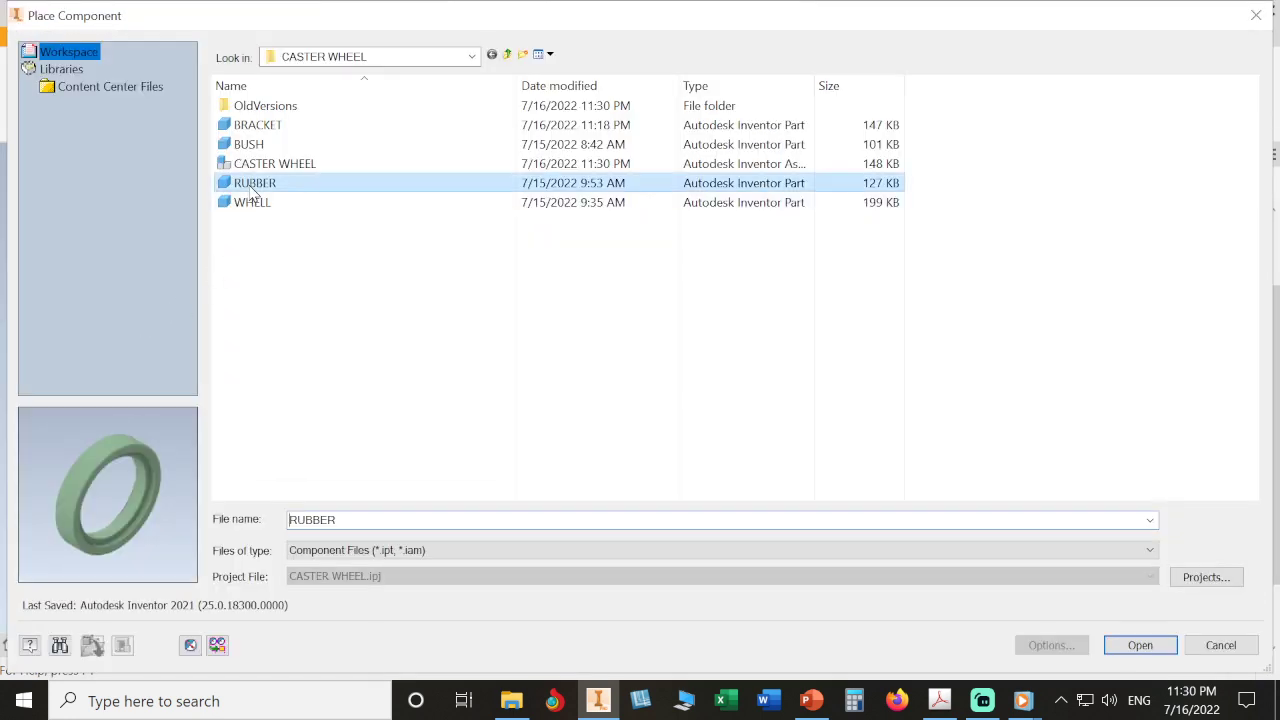
click(1140, 645)
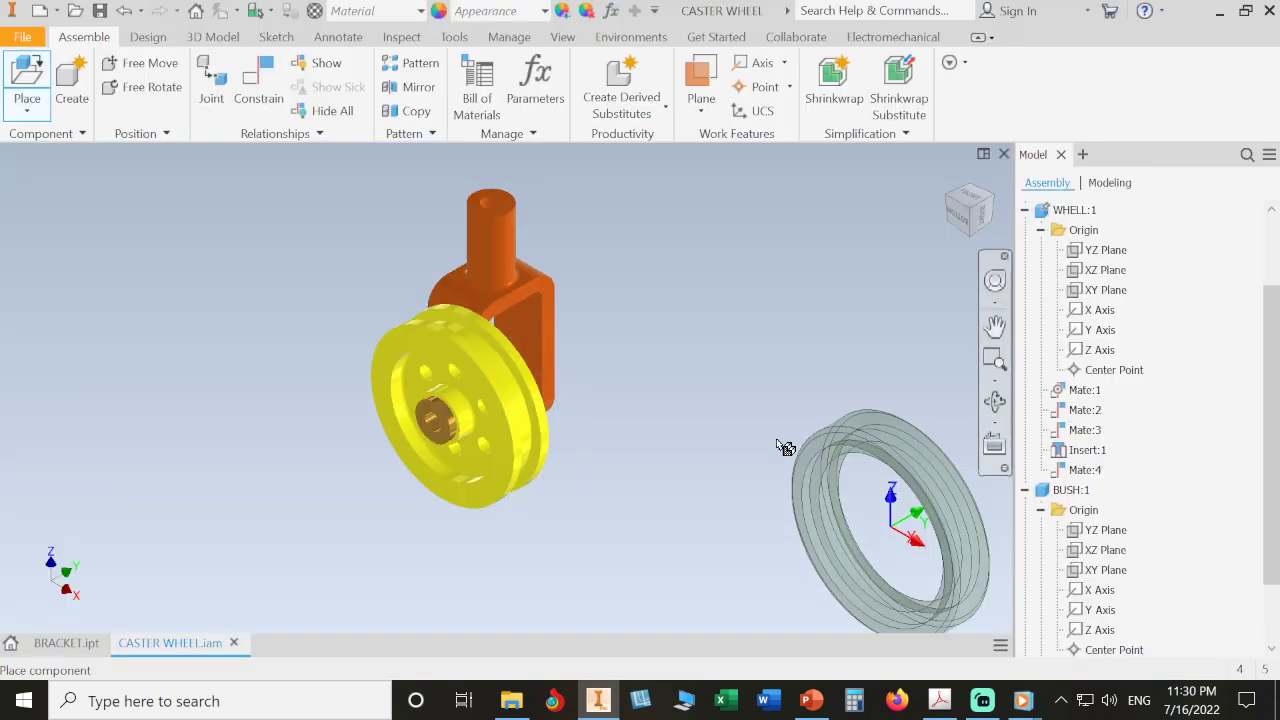
click(300, 435)
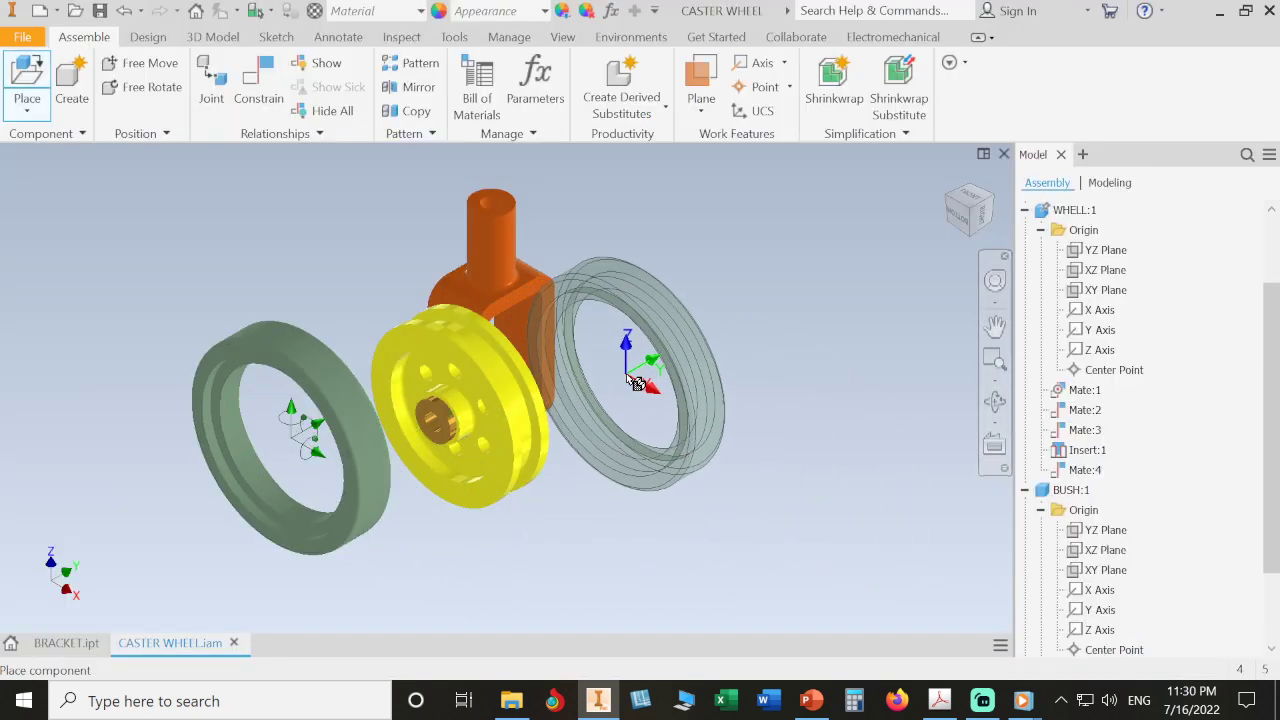
key(Escape)
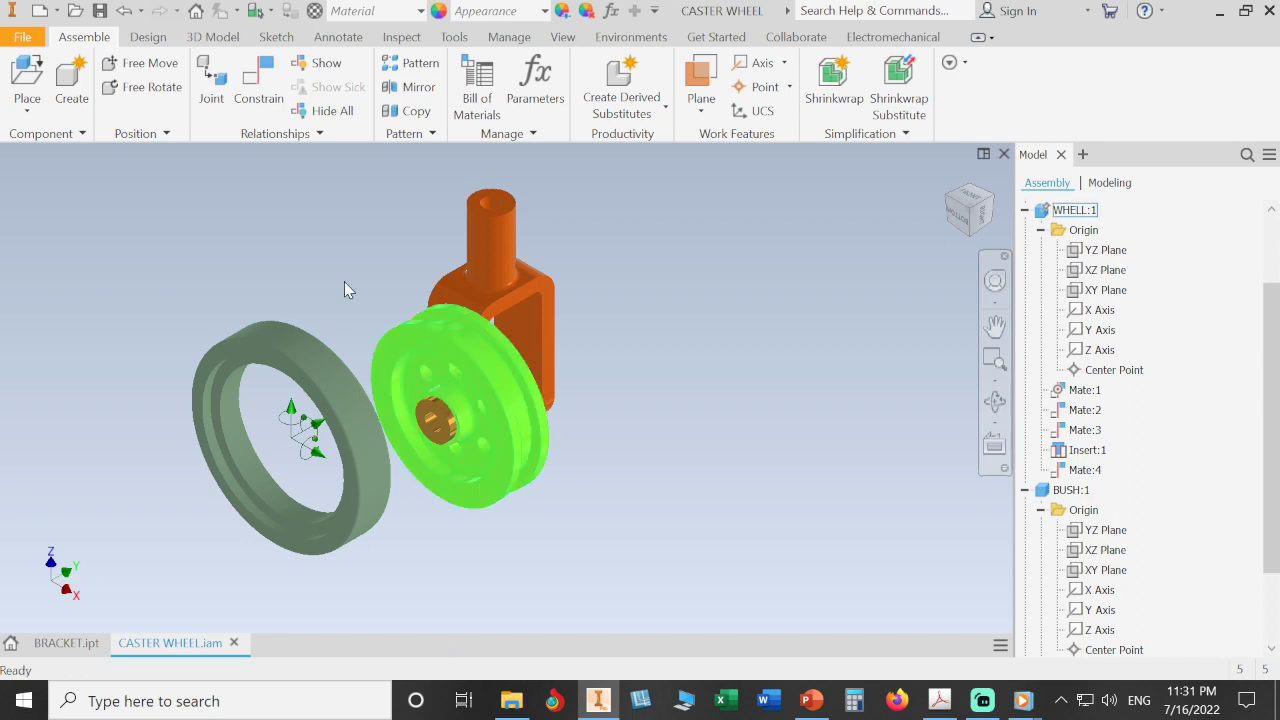
Step: Try a Tangent constraint with the Outside solution and 0.000 mm offset between the RUBBER ring's inner face and the wheel's groove face
click(258, 88)
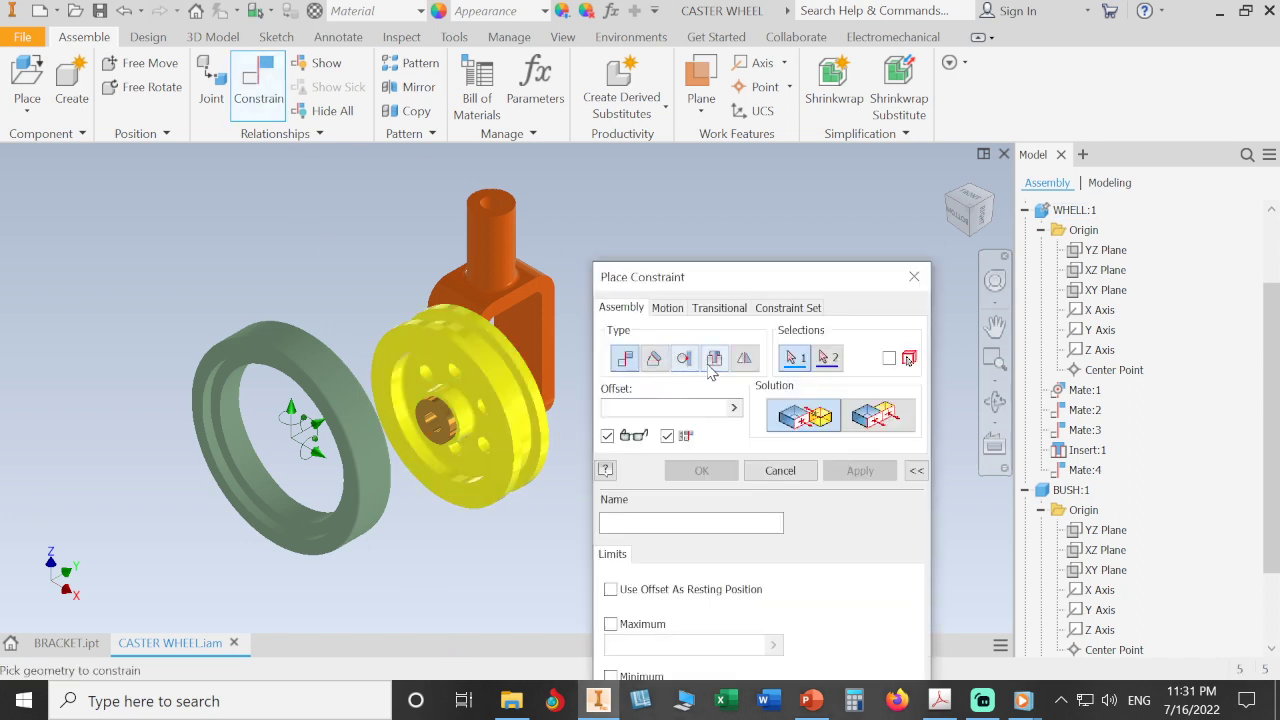
click(714, 360)
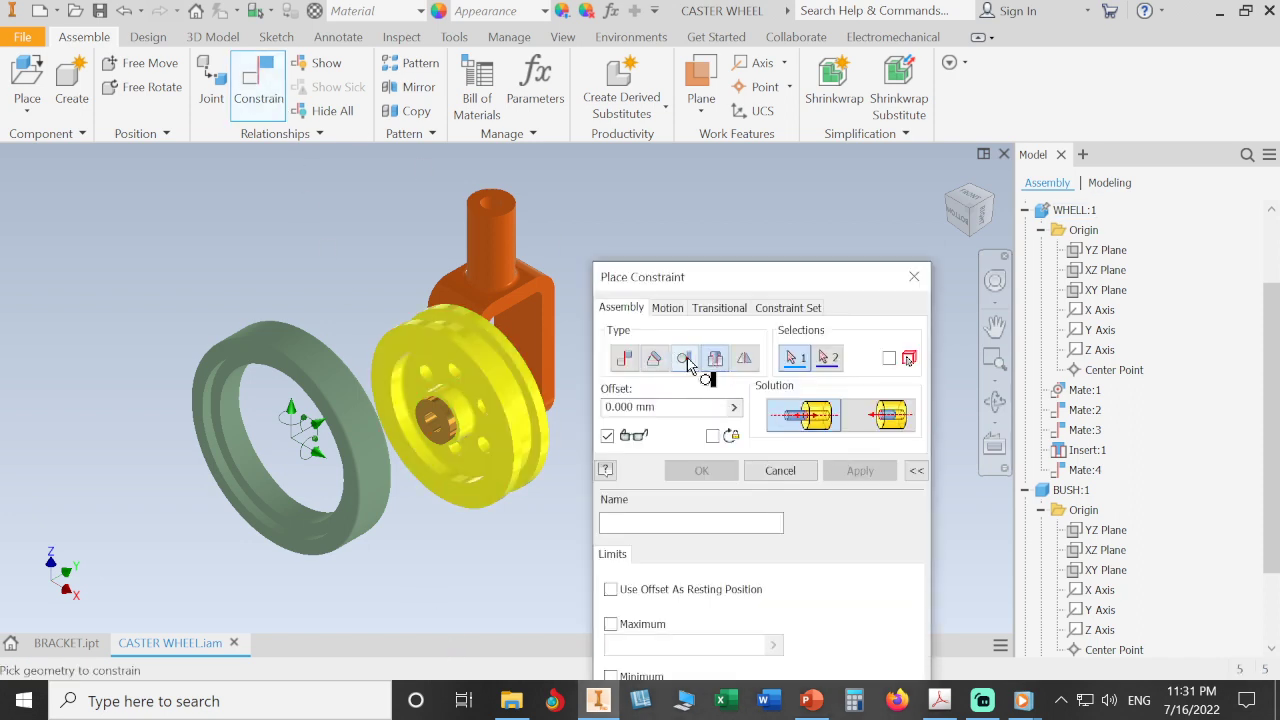
click(684, 359)
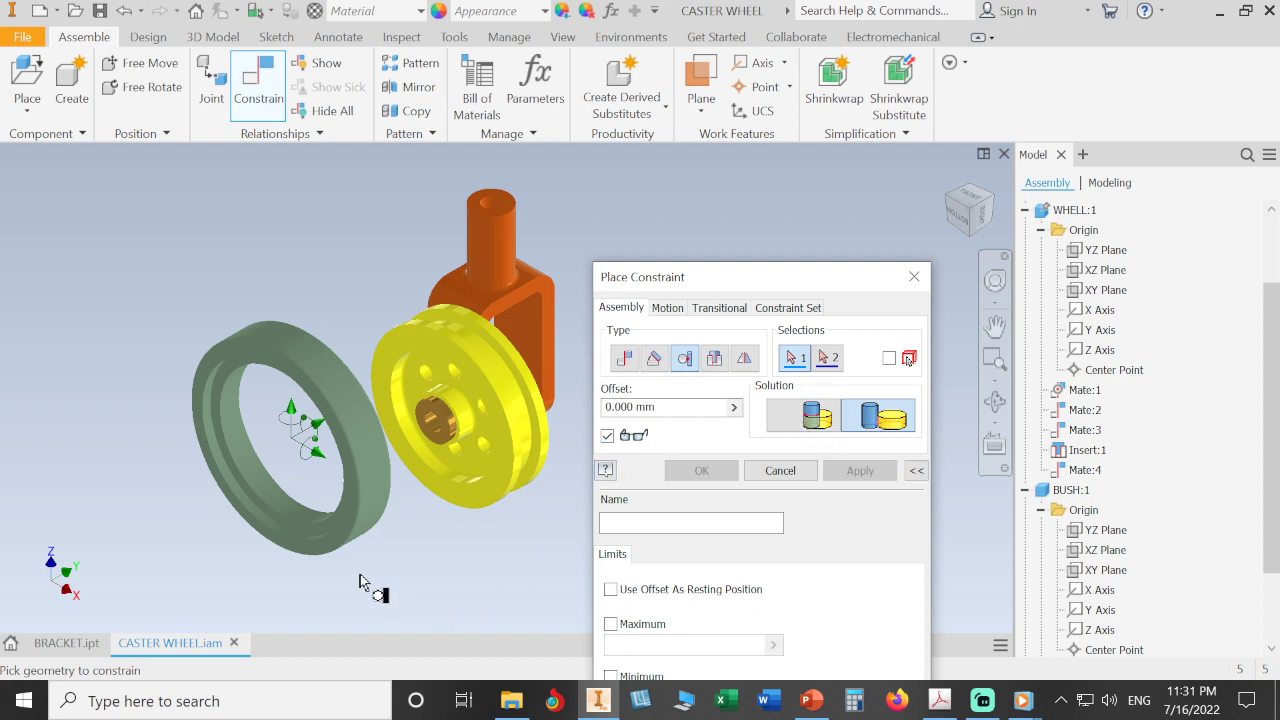
scroll(366, 580, up, 3)
click(234, 446)
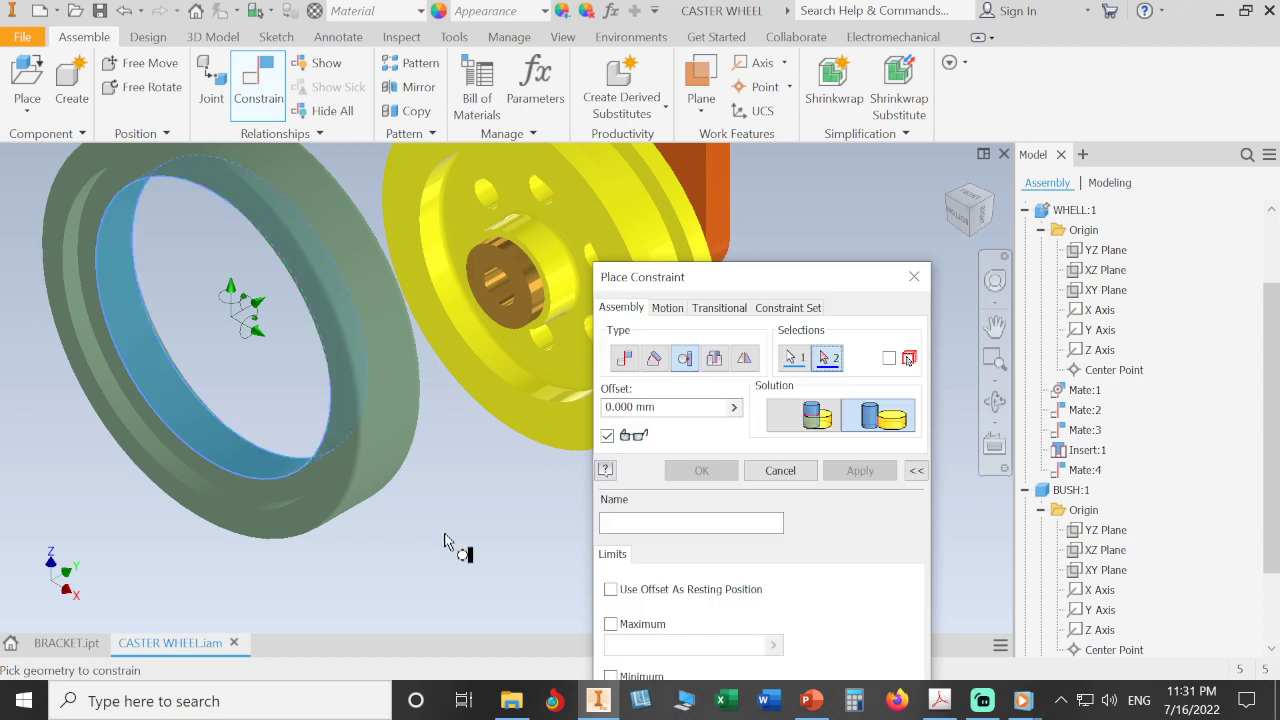
scroll(460, 540, down, 4)
scroll(566, 455, up, 3)
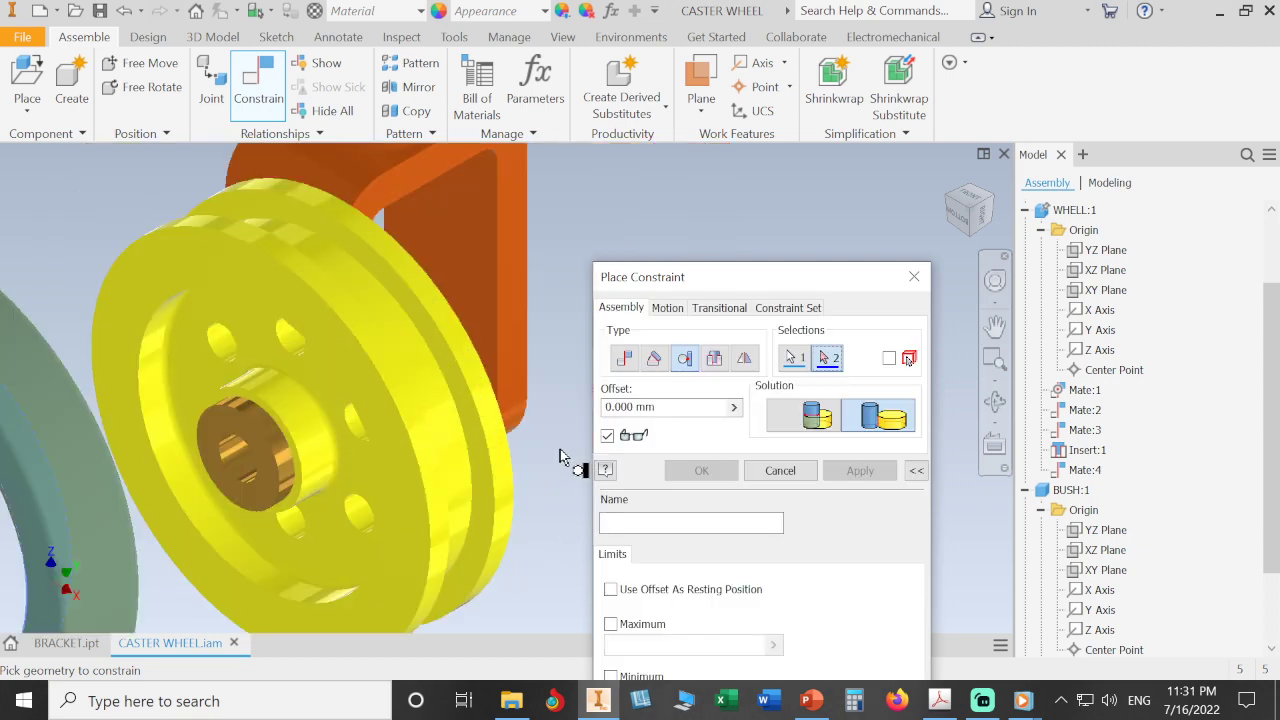
click(455, 441)
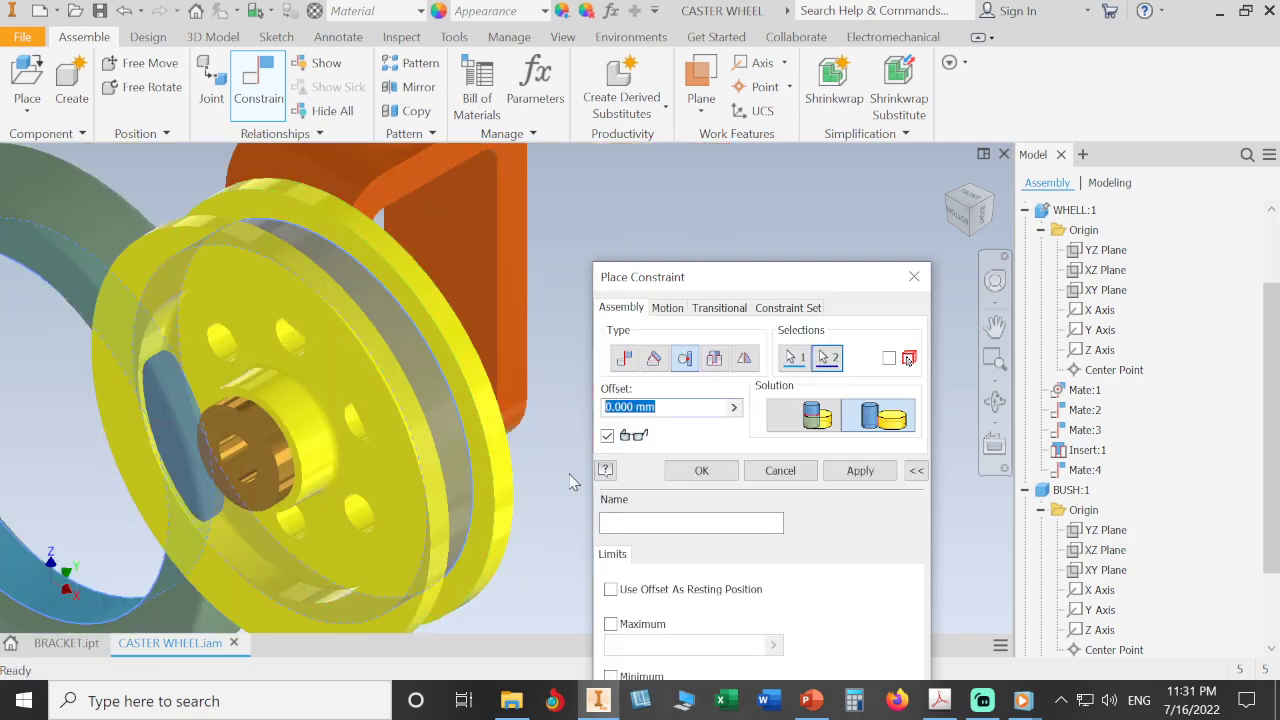
scroll(571, 469, down, 2)
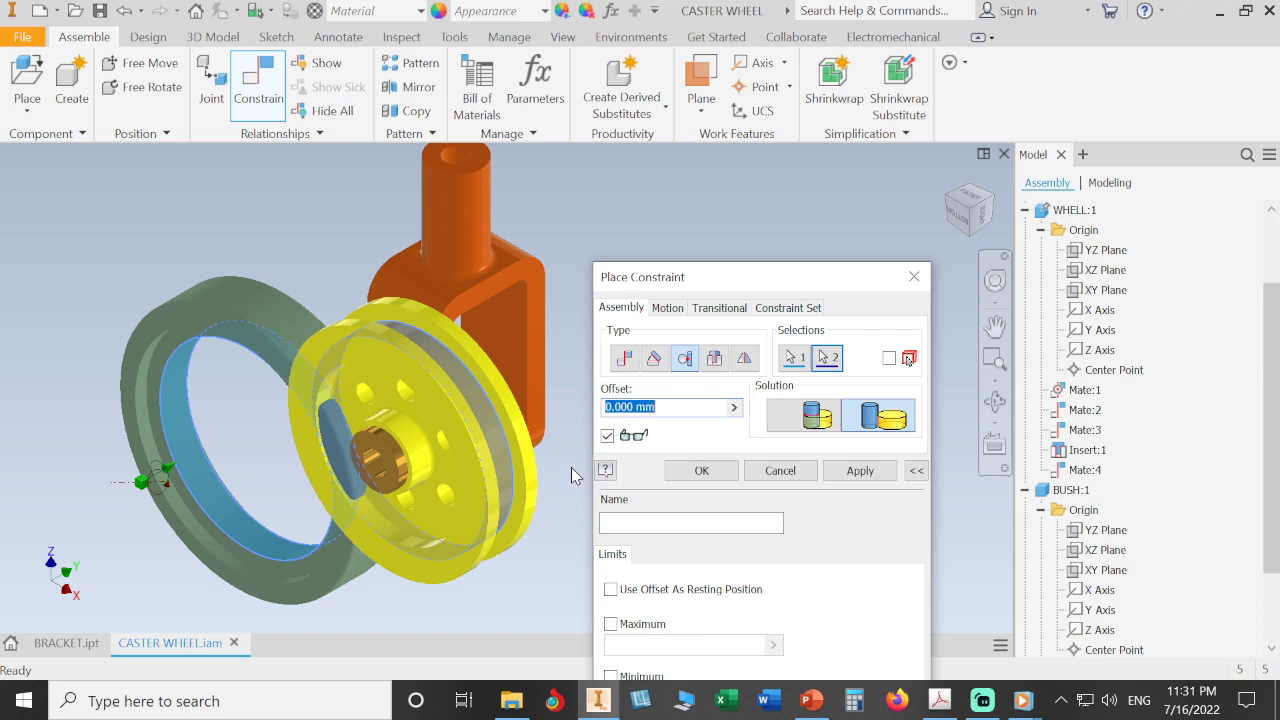
click(843, 482)
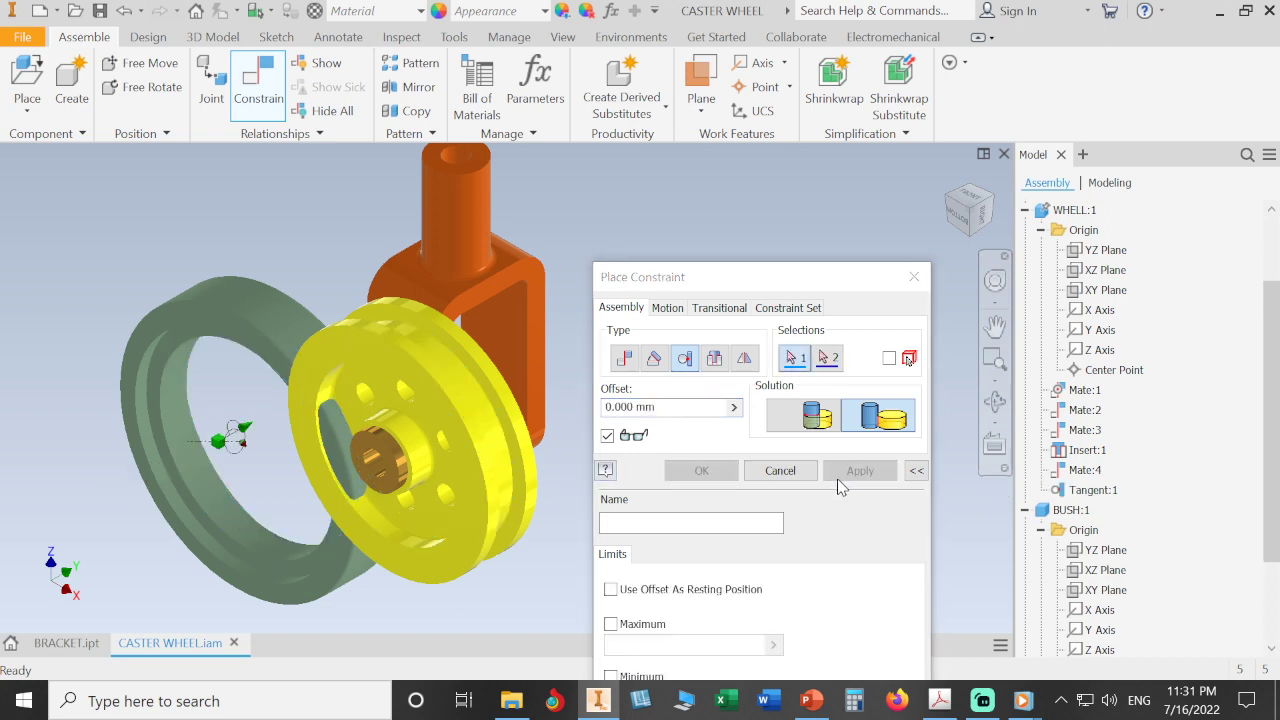
Step: Abandon the second tangent selection and undo the tangent constraint between the ring and the wheel
click(262, 334)
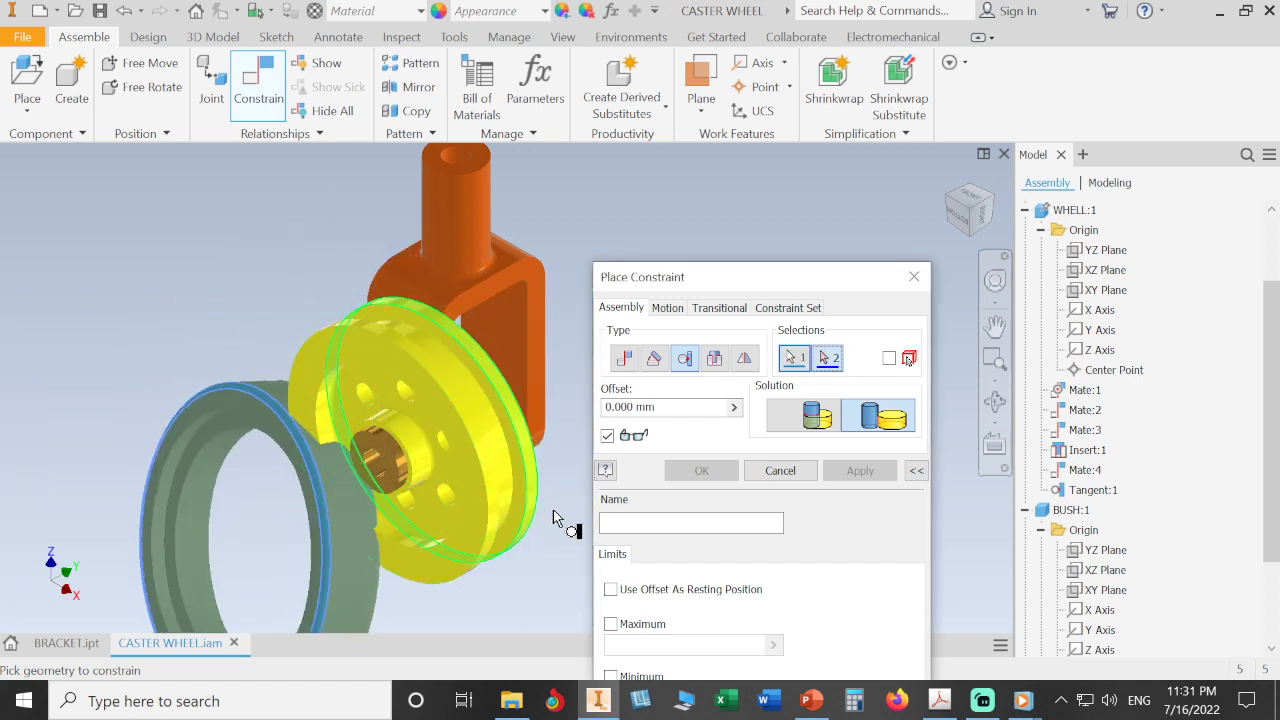
click(770, 471)
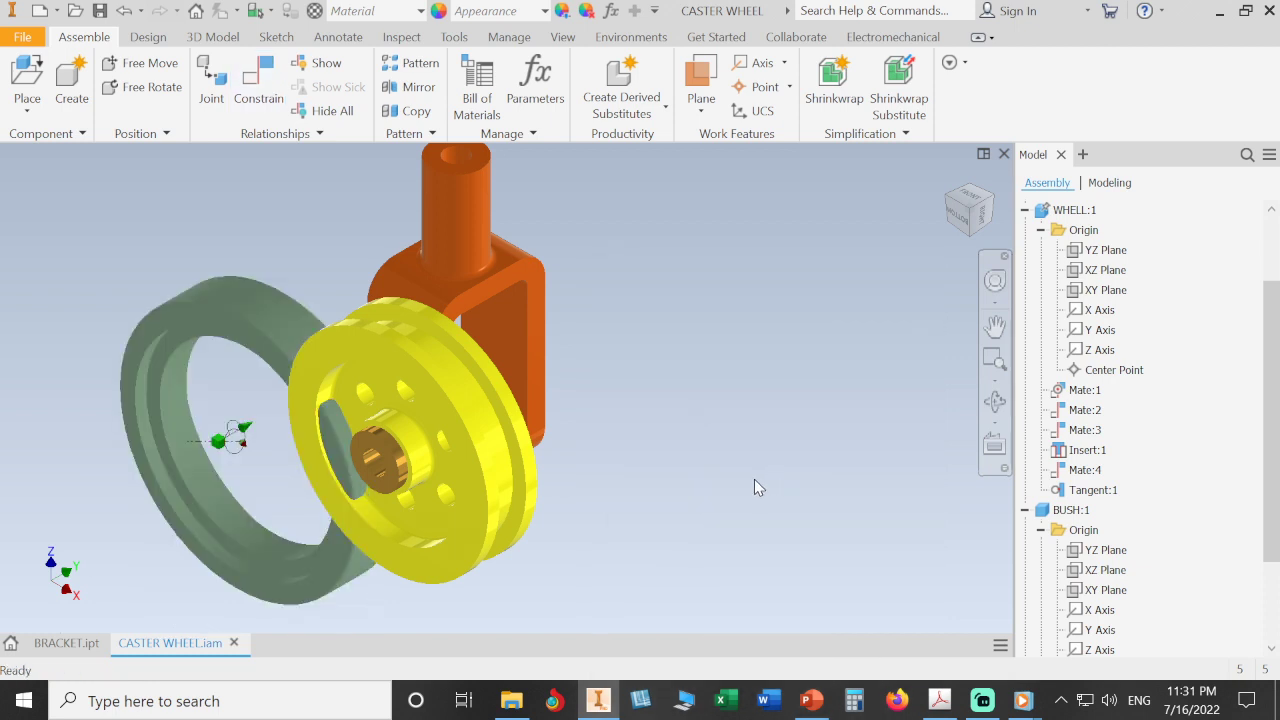
key(ctrl+z)
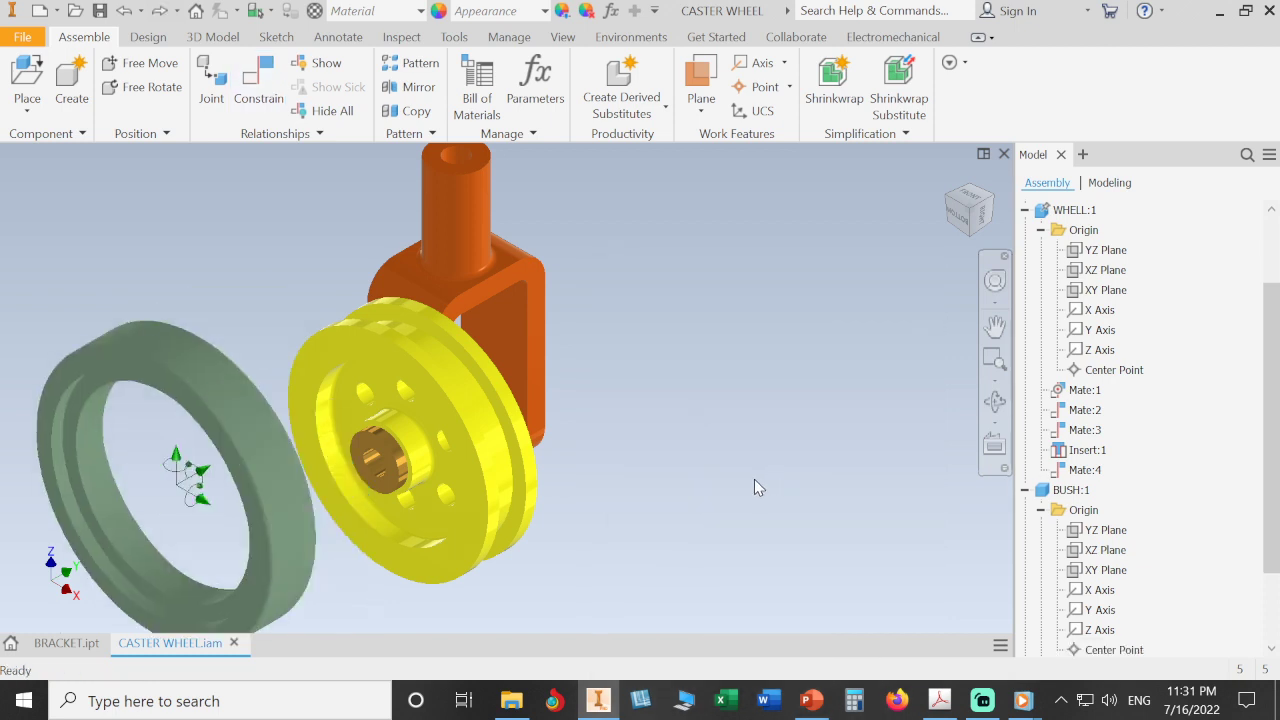
Step: Move the RUBBER ring behind the wheel and constrain its inner face to the wheel's groove with an Inside Tangent, offset 0.000 mm
drag(274, 505, 581, 406)
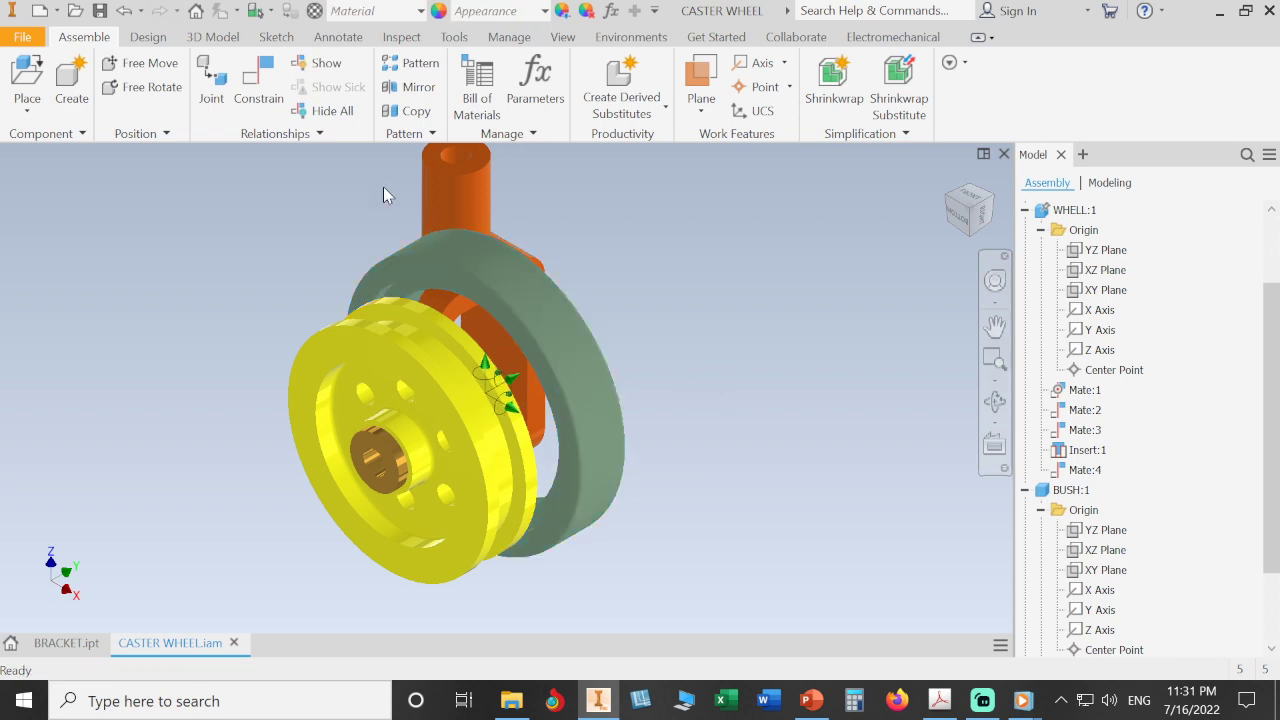
click(258, 90)
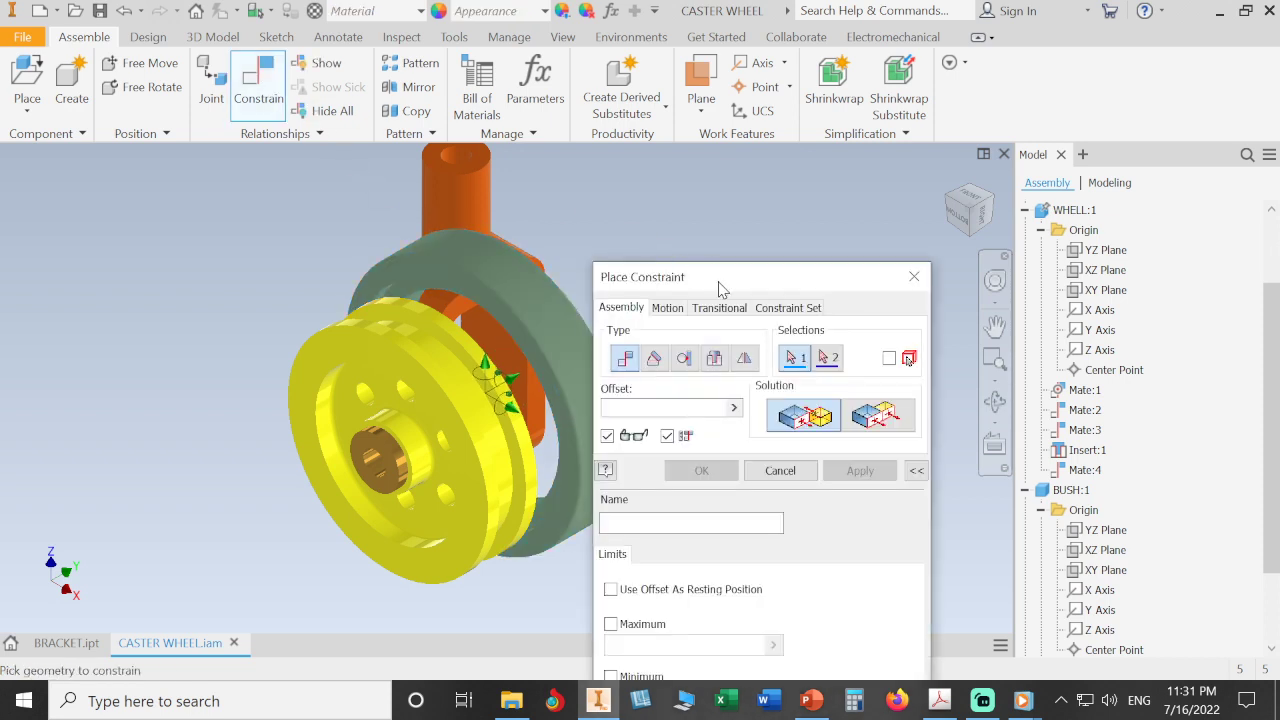
click(685, 360)
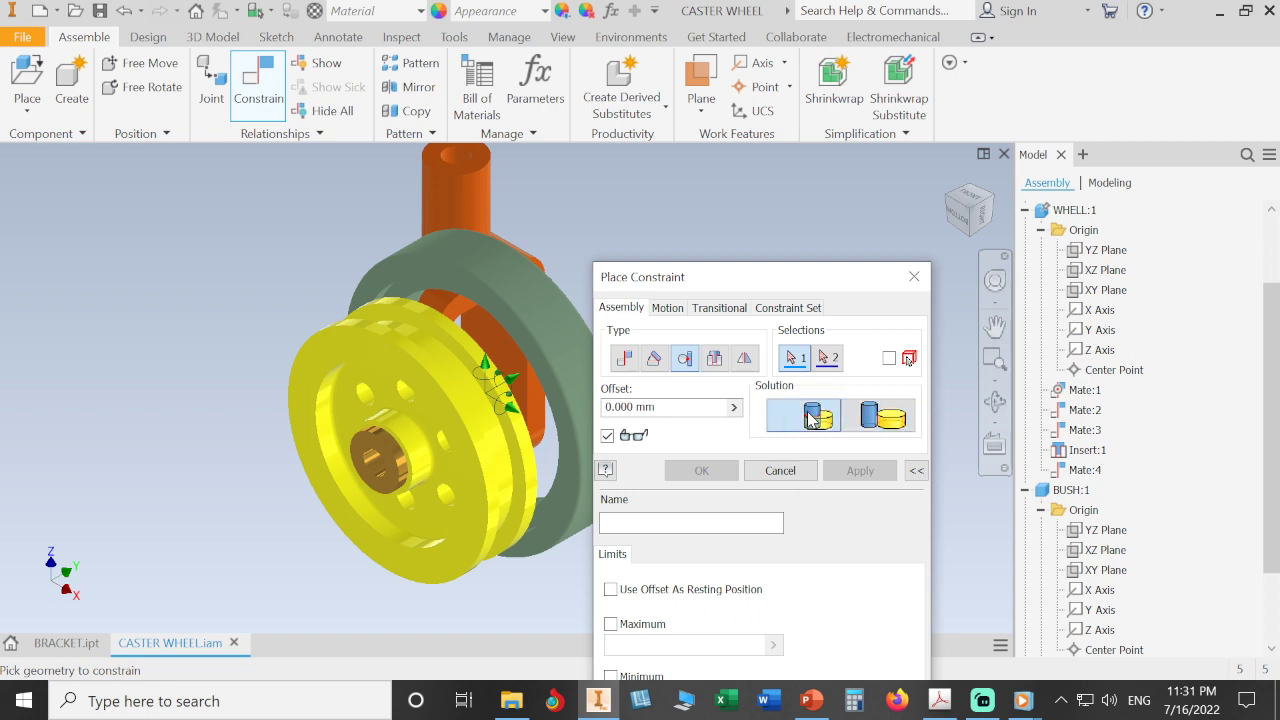
click(485, 385)
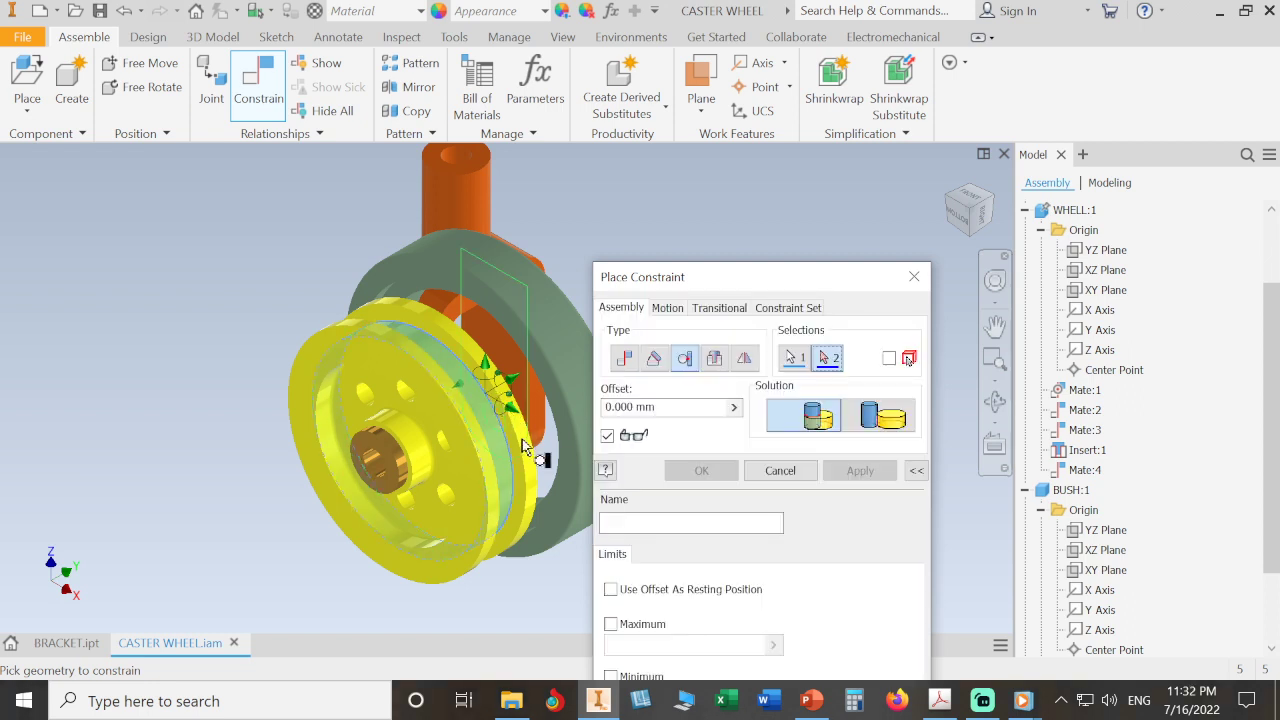
scroll(417, 297, up, 3)
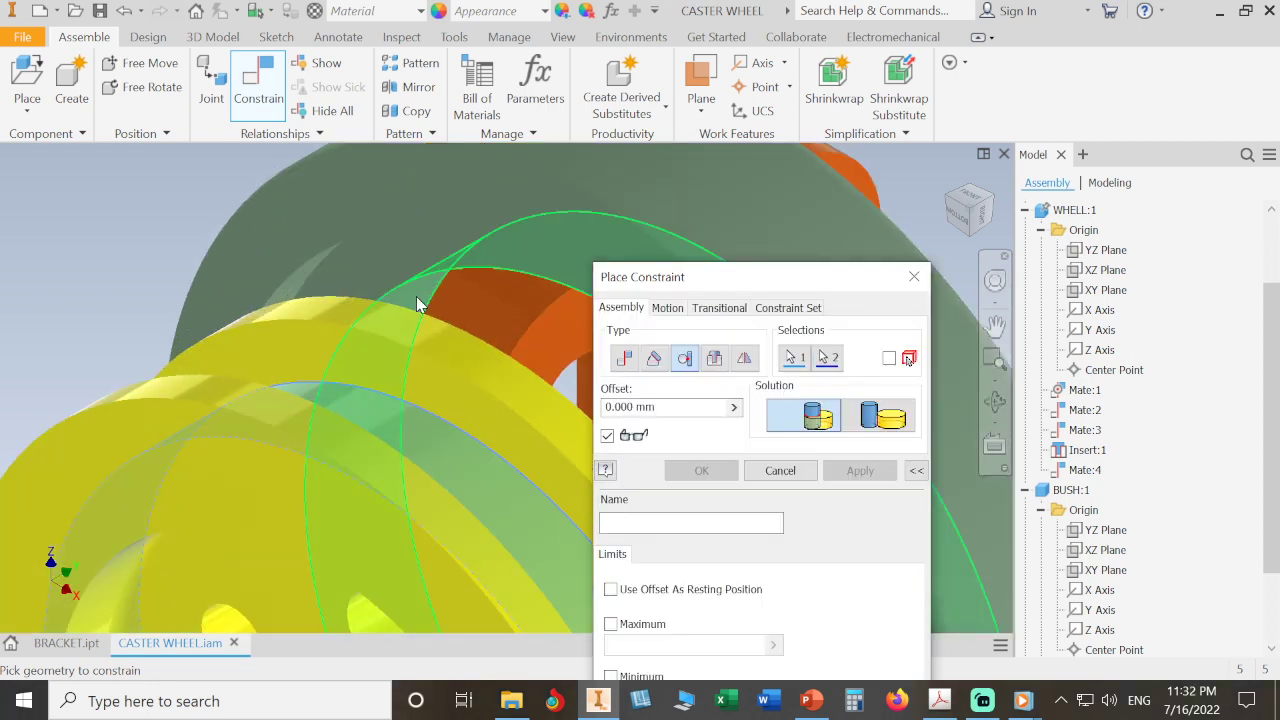
click(416, 296)
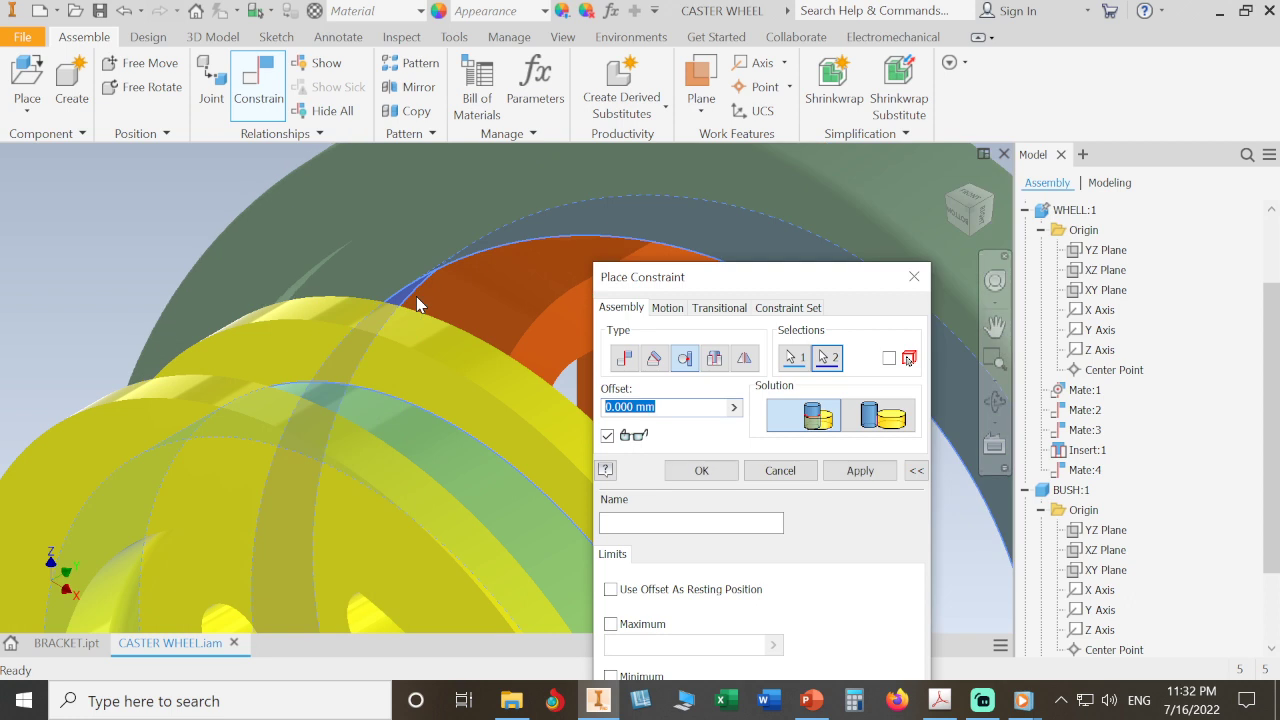
click(701, 471)
scroll(714, 425, down, 10)
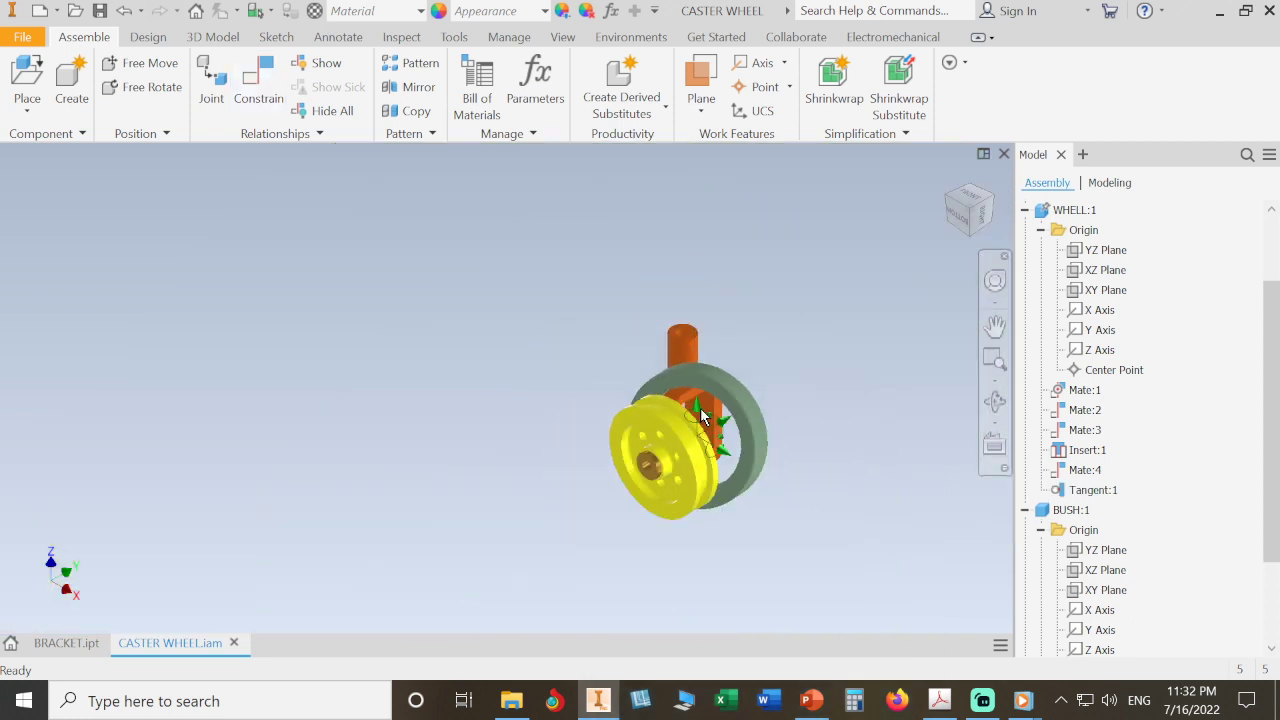
Step: Mate the side face of the wheel's groove to the matching step face inside the RUBBER ring with an offset of 0.000 mm
drag(726, 402, 707, 388)
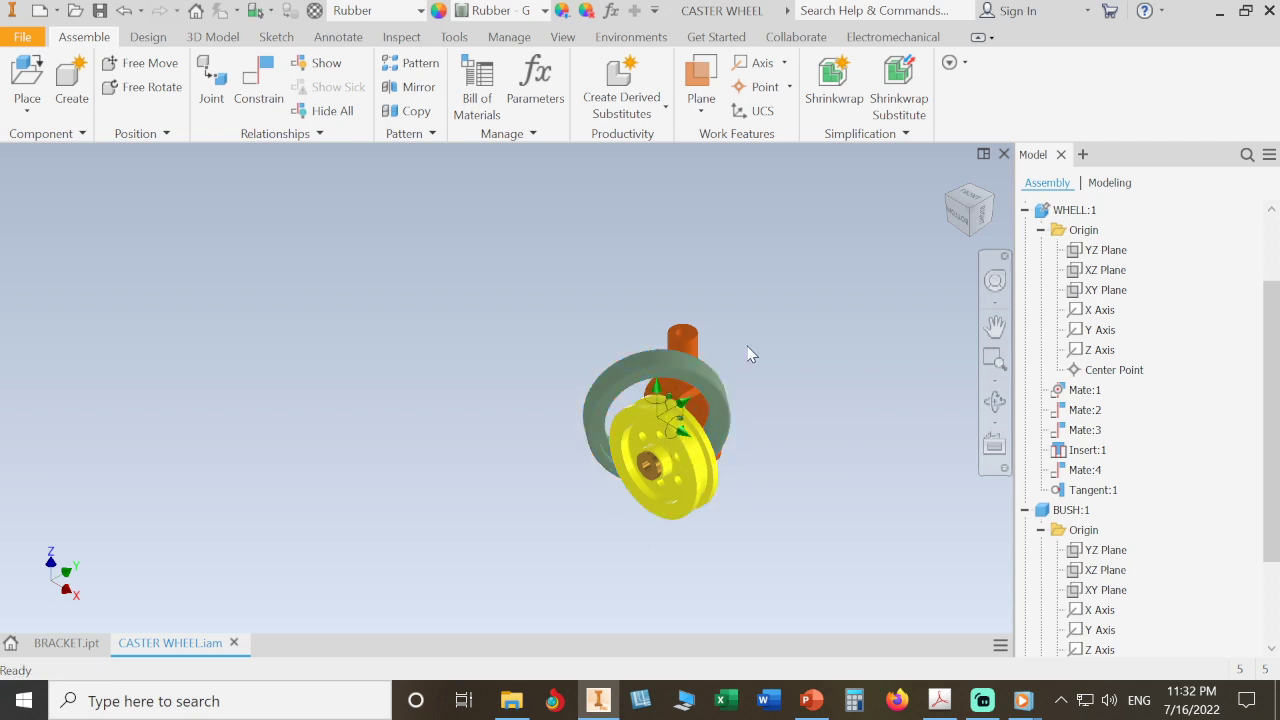
click(264, 82)
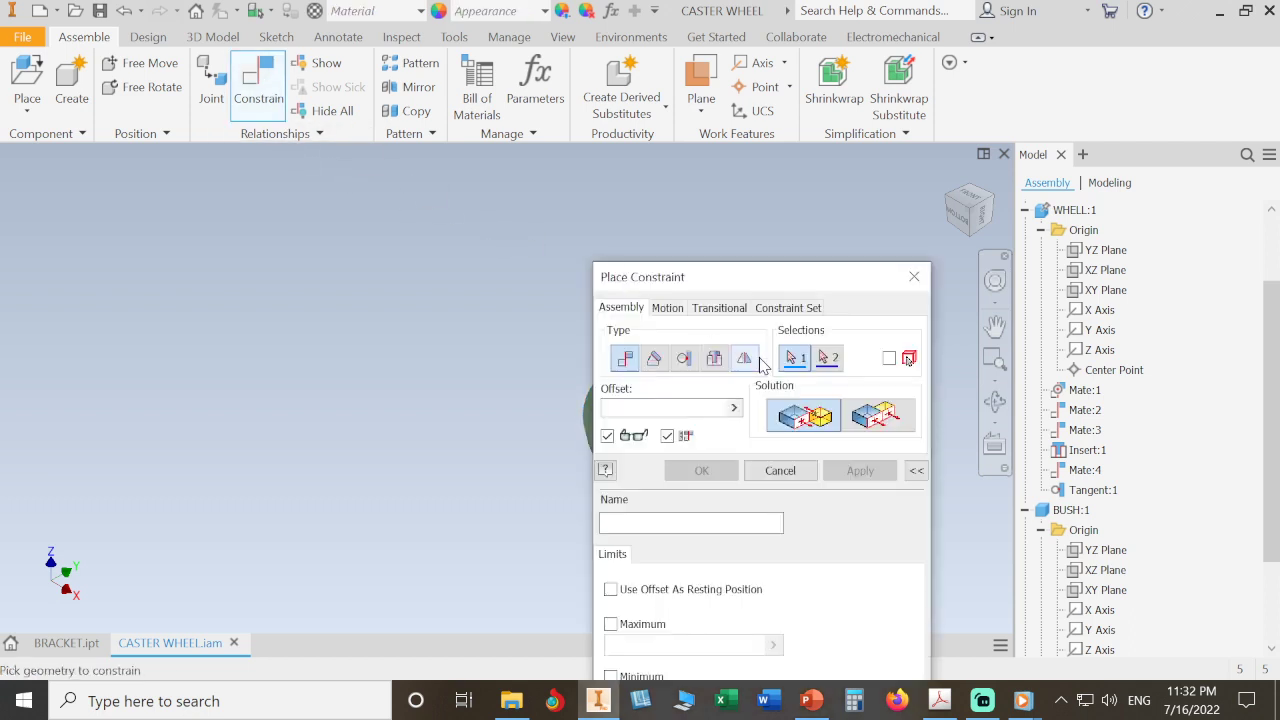
drag(760, 290, 1033, 241)
scroll(800, 414, down, 5)
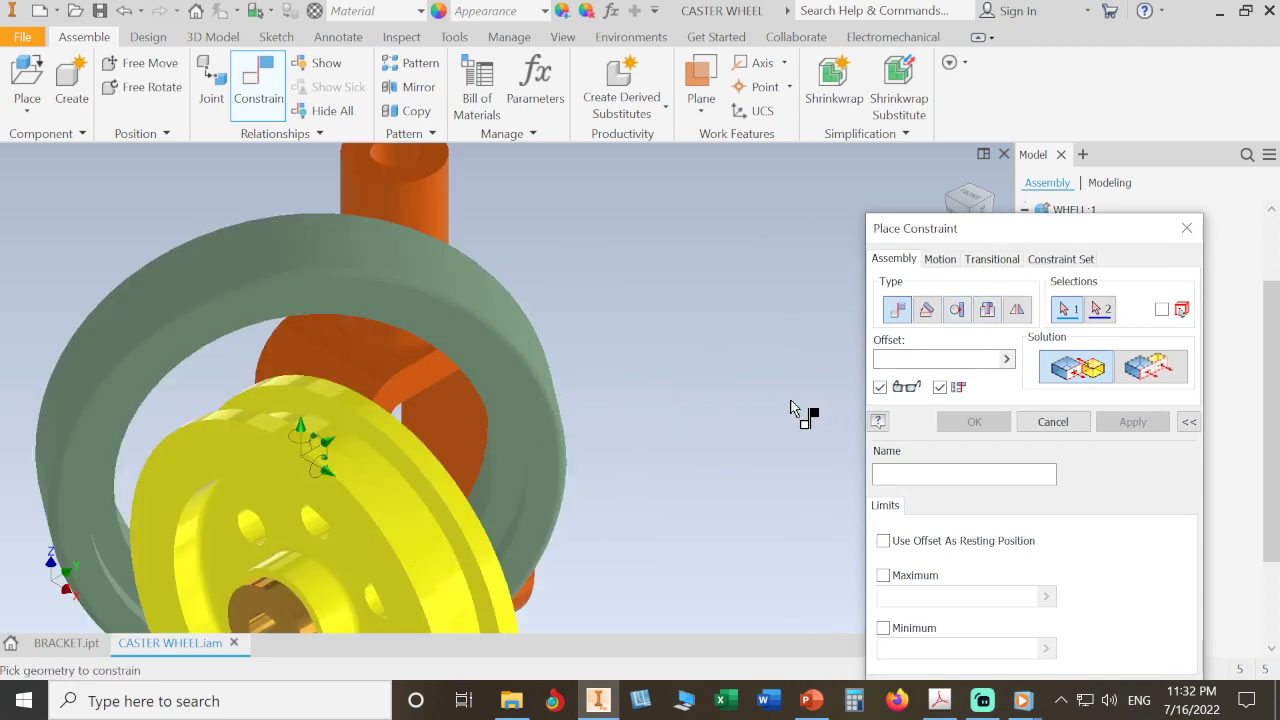
click(467, 568)
scroll(650, 512, up, 5)
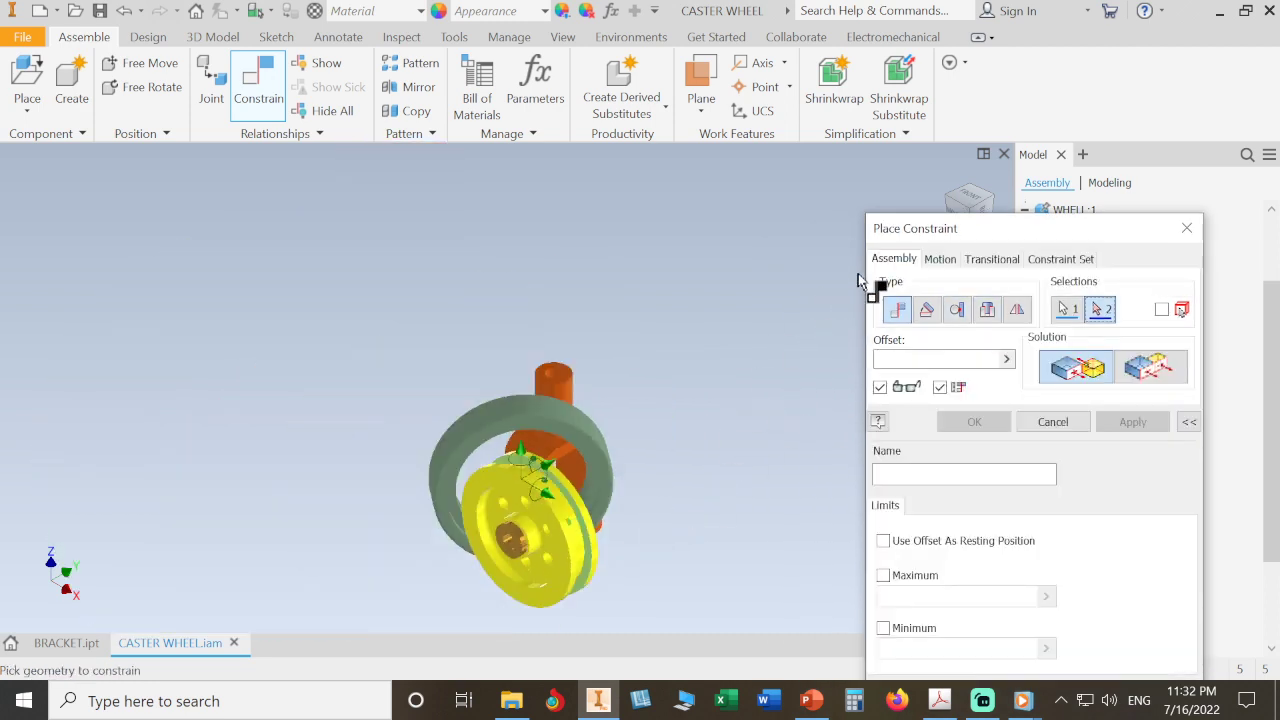
drag(935, 233, 954, 292)
click(994, 200)
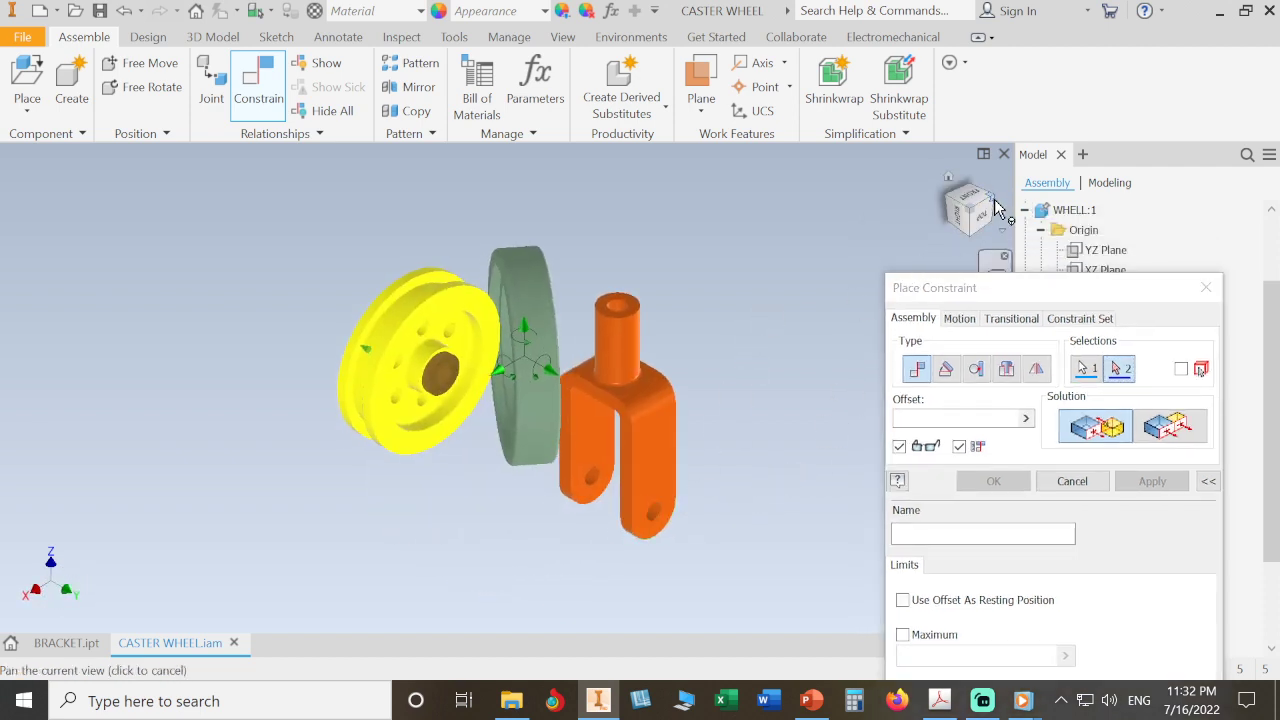
click(957, 220)
scroll(672, 378, down, 3)
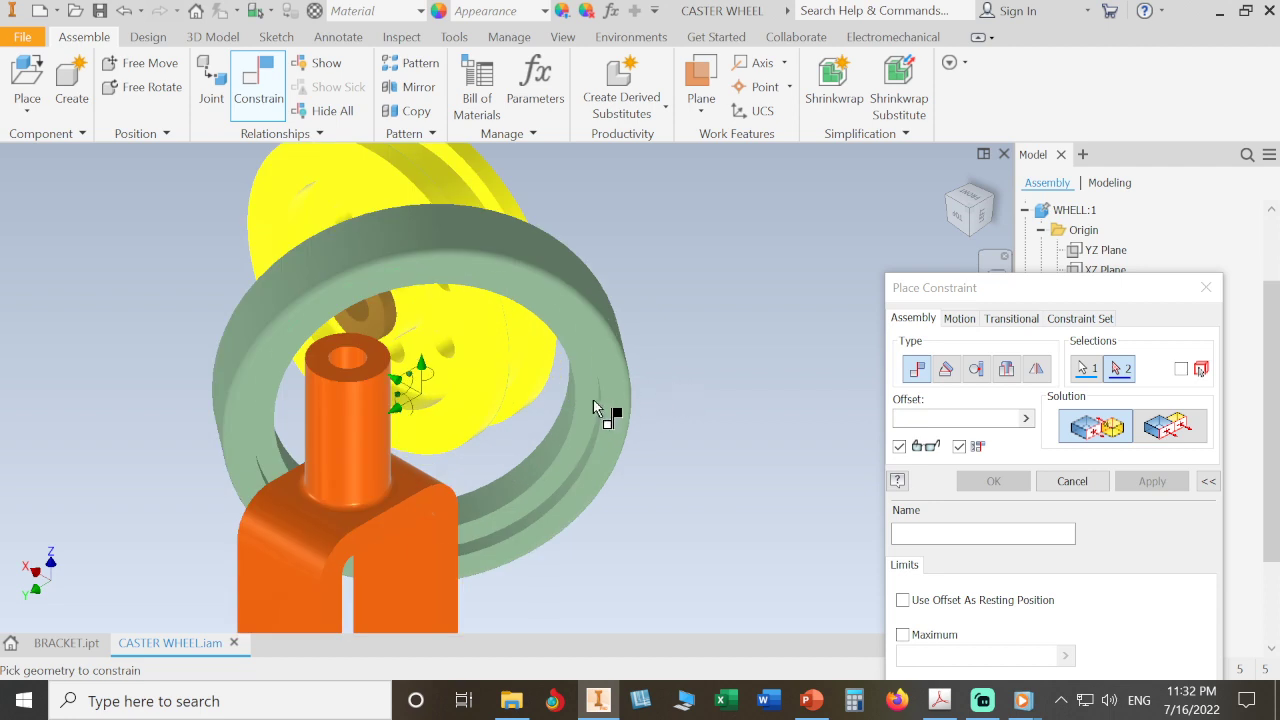
click(589, 395)
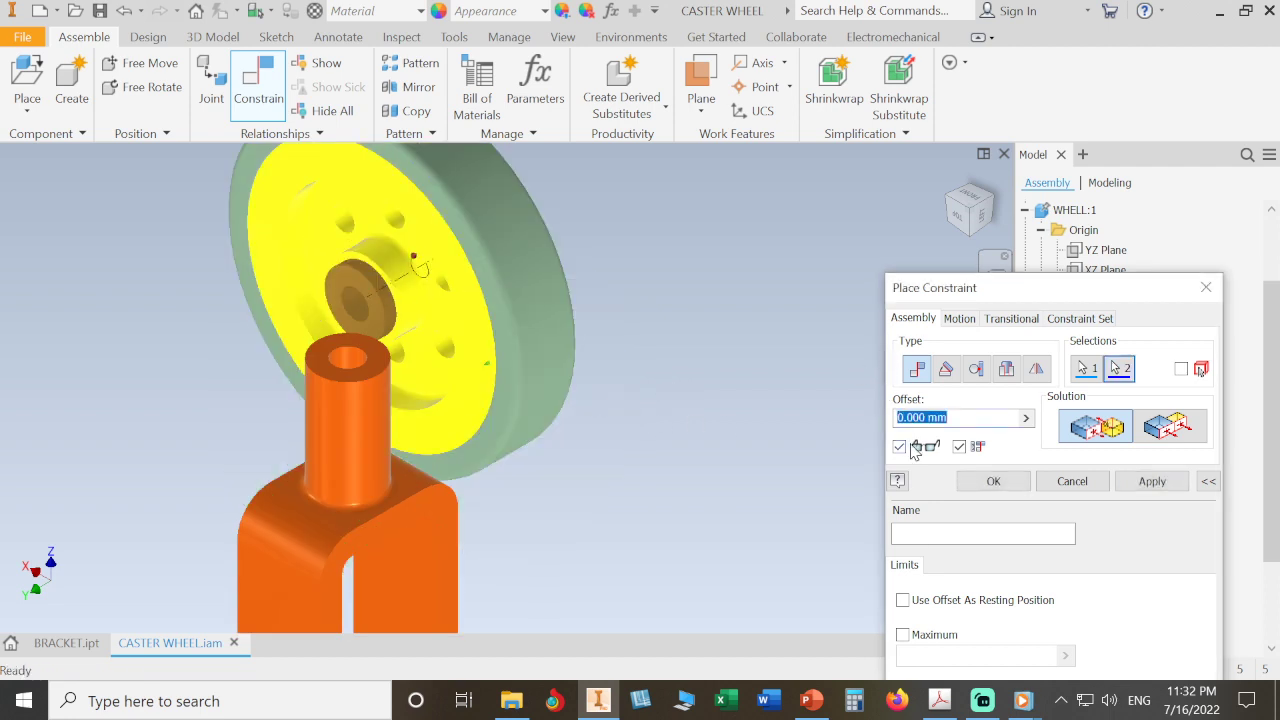
click(990, 481)
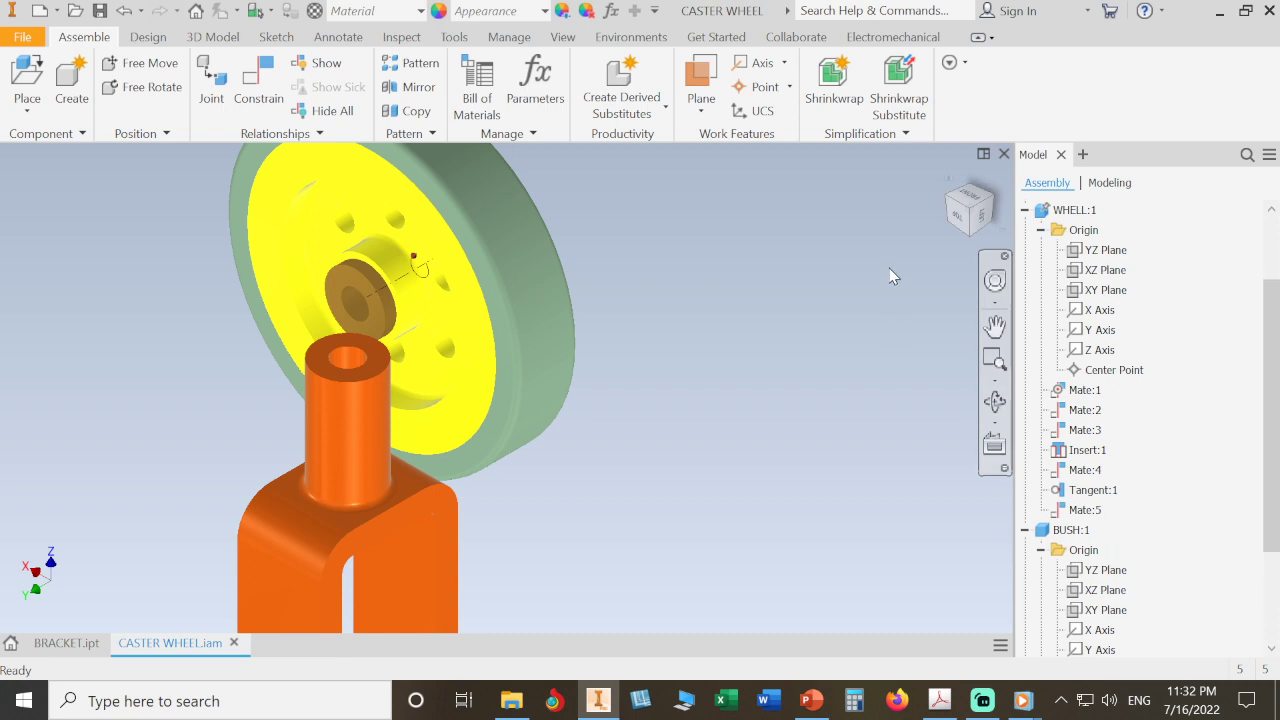
Step: Check the RUBBER ring's fit and remaining freedom of movement on the wheel by trying to move both parts
click(946, 200)
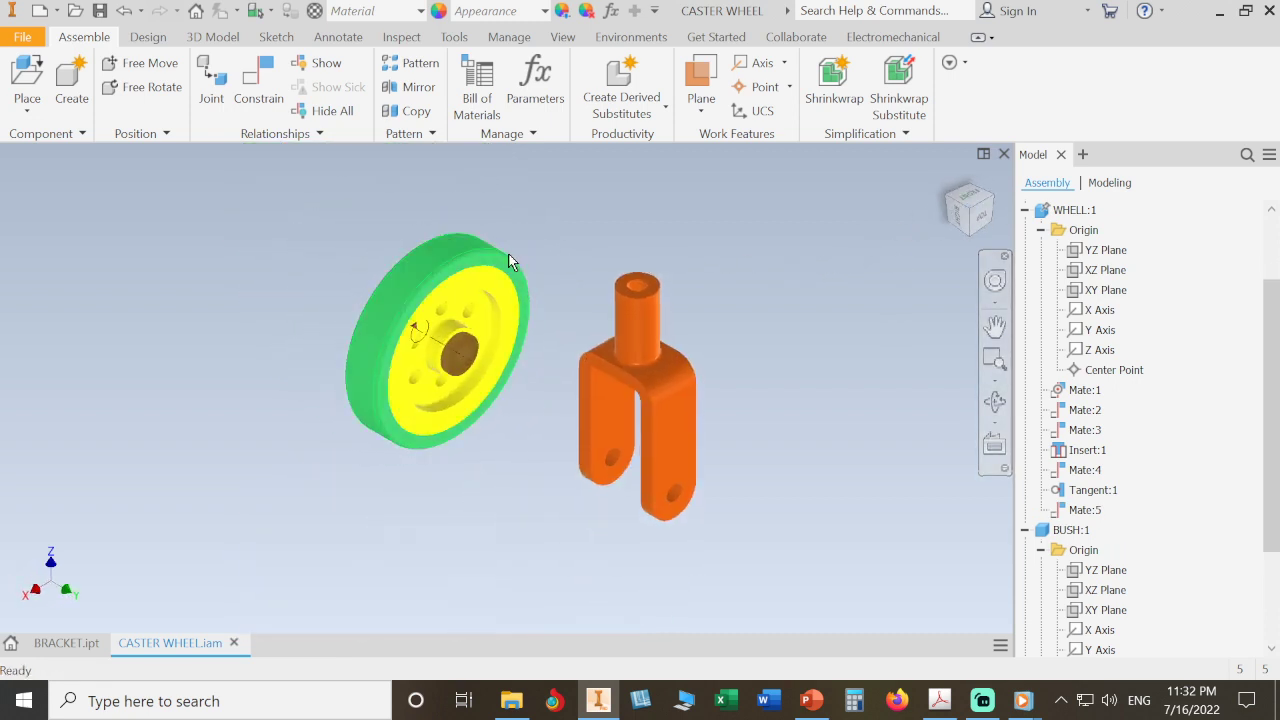
click(469, 256)
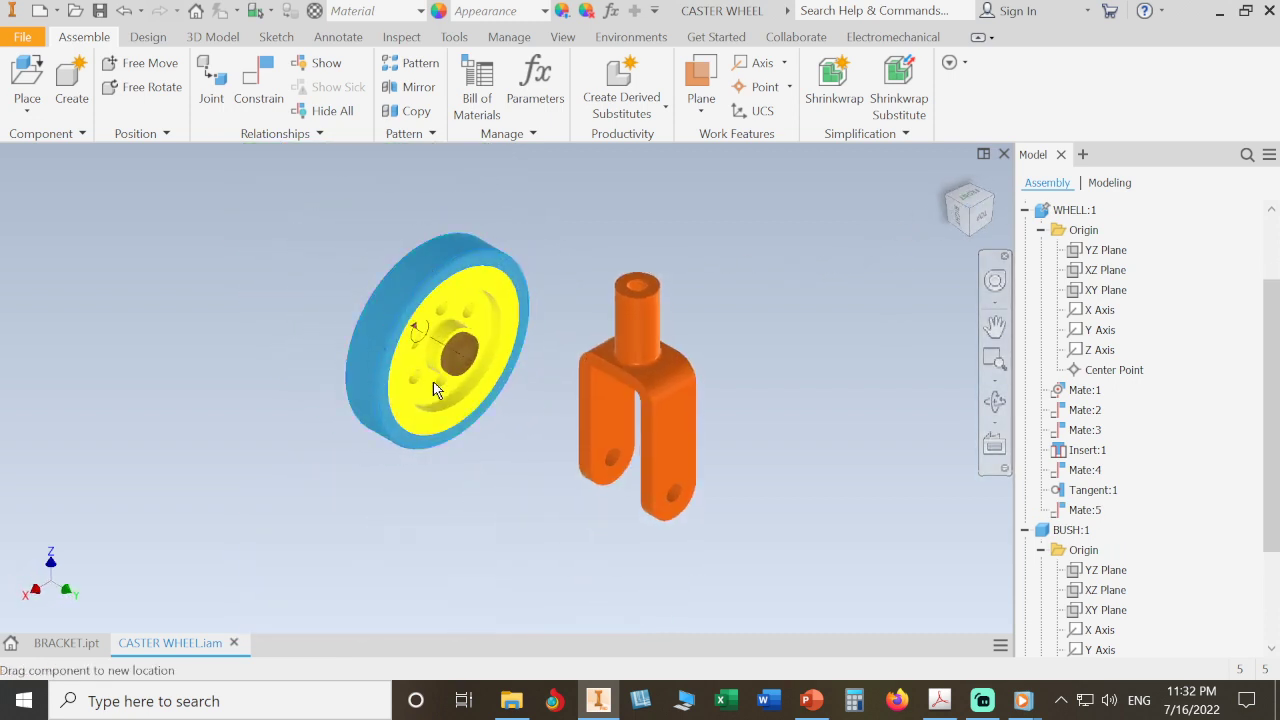
drag(398, 316, 418, 348)
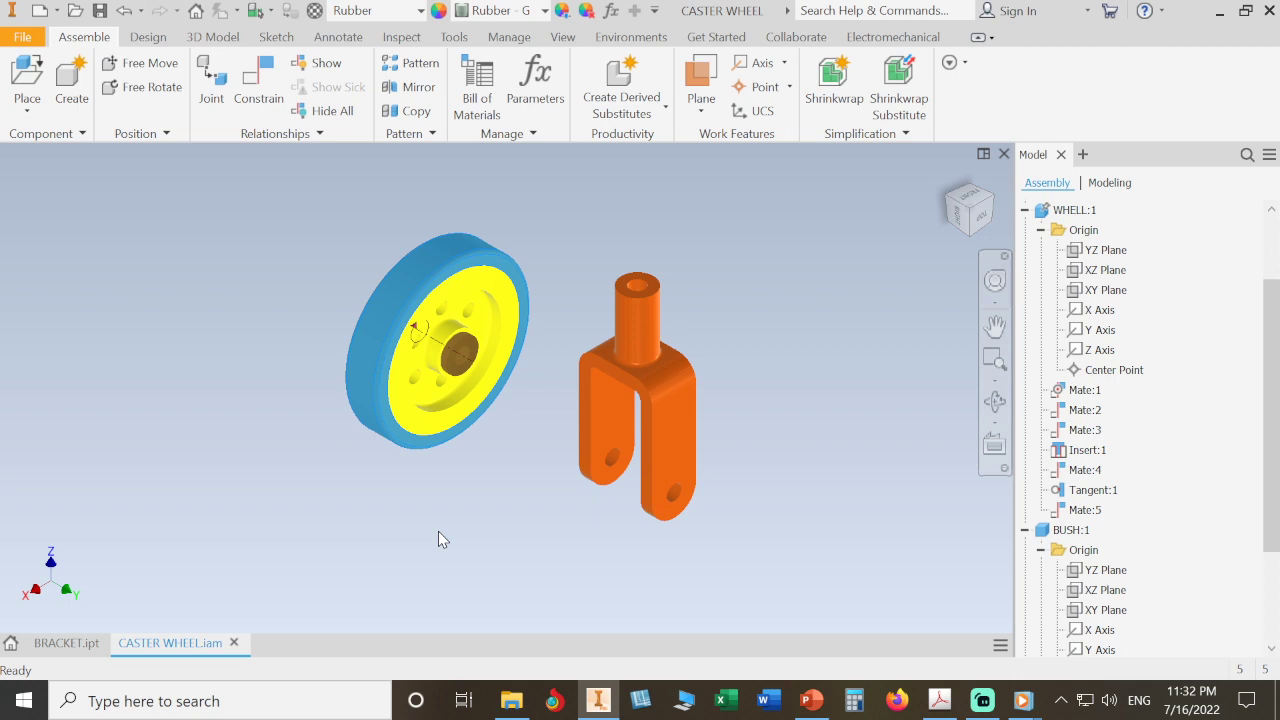
scroll(527, 242, up, 4)
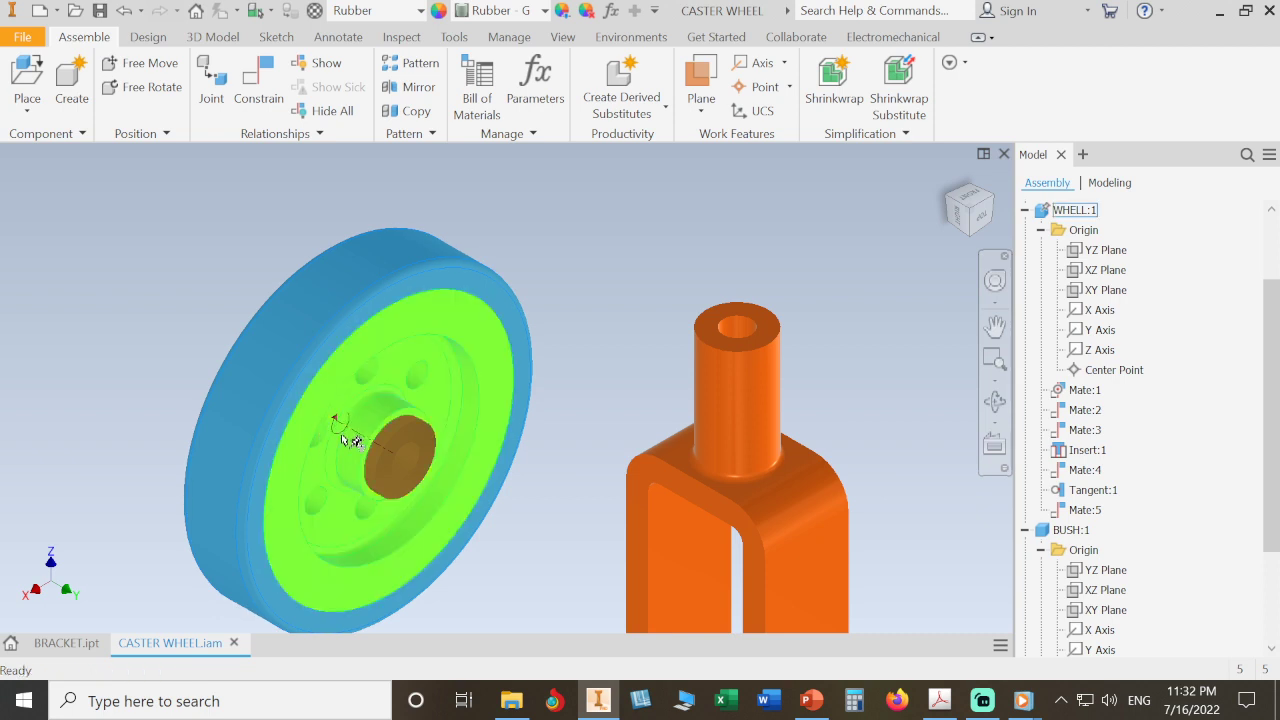
drag(389, 295, 203, 273)
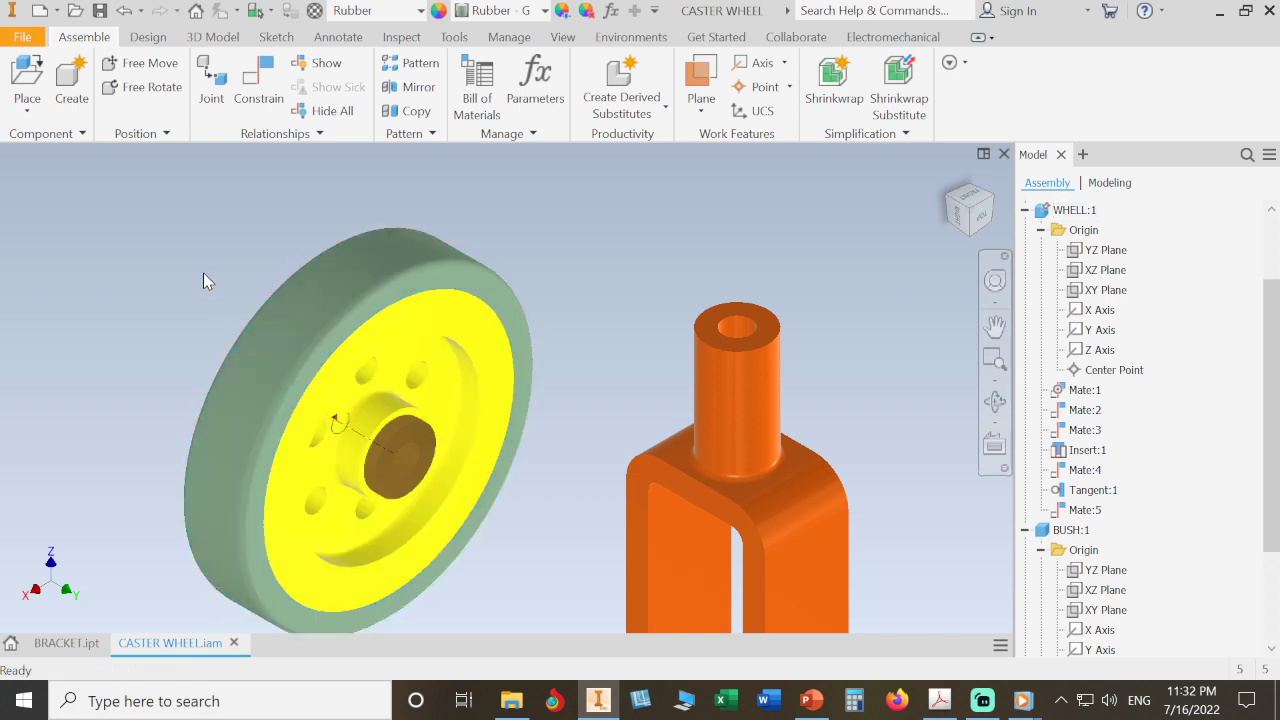
click(203, 280)
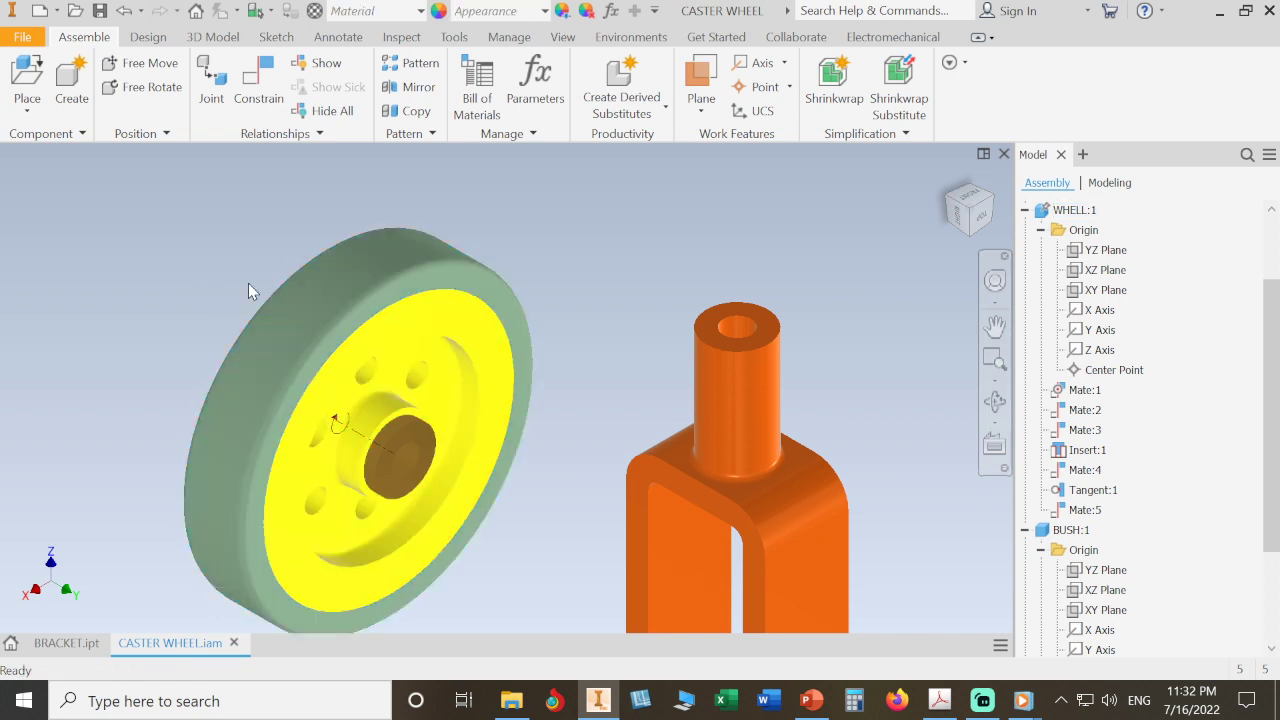
click(330, 287)
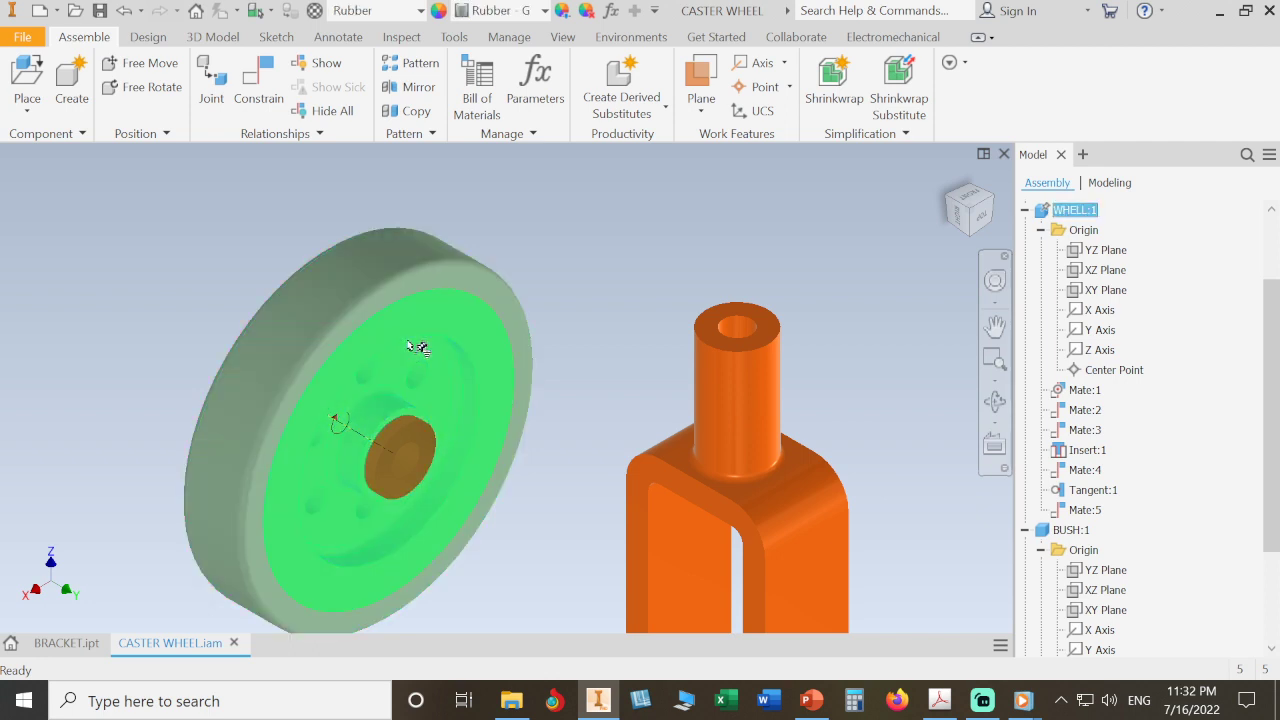
click(376, 345)
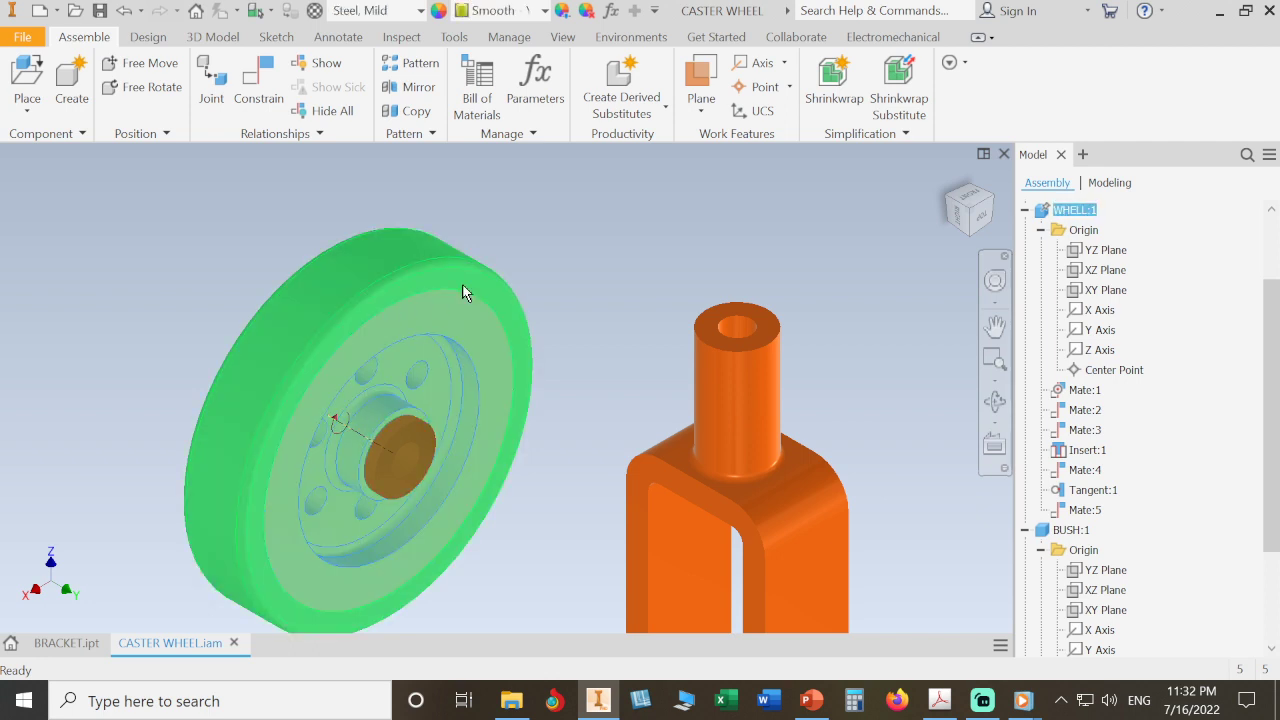
click(530, 252)
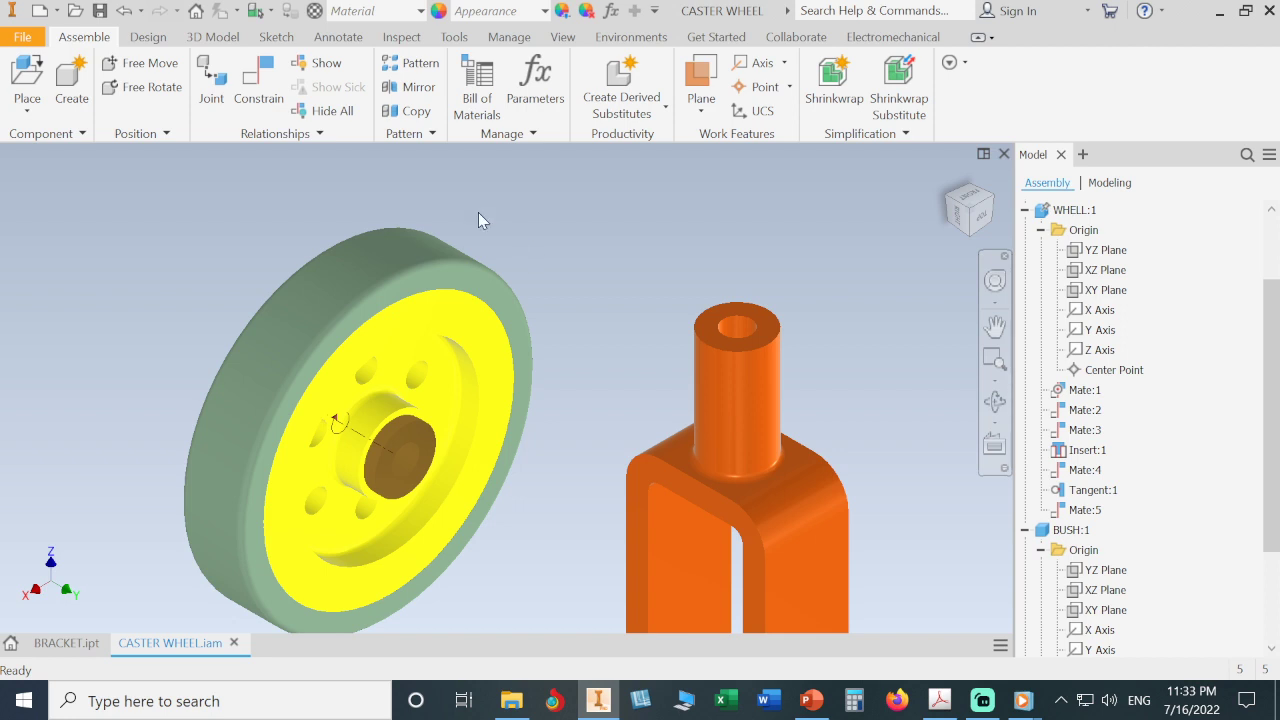
Step: Mate the RUBBER ring's YZ origin plane to the wheel's YZ origin plane with an offset of 0.000 mm
click(258, 90)
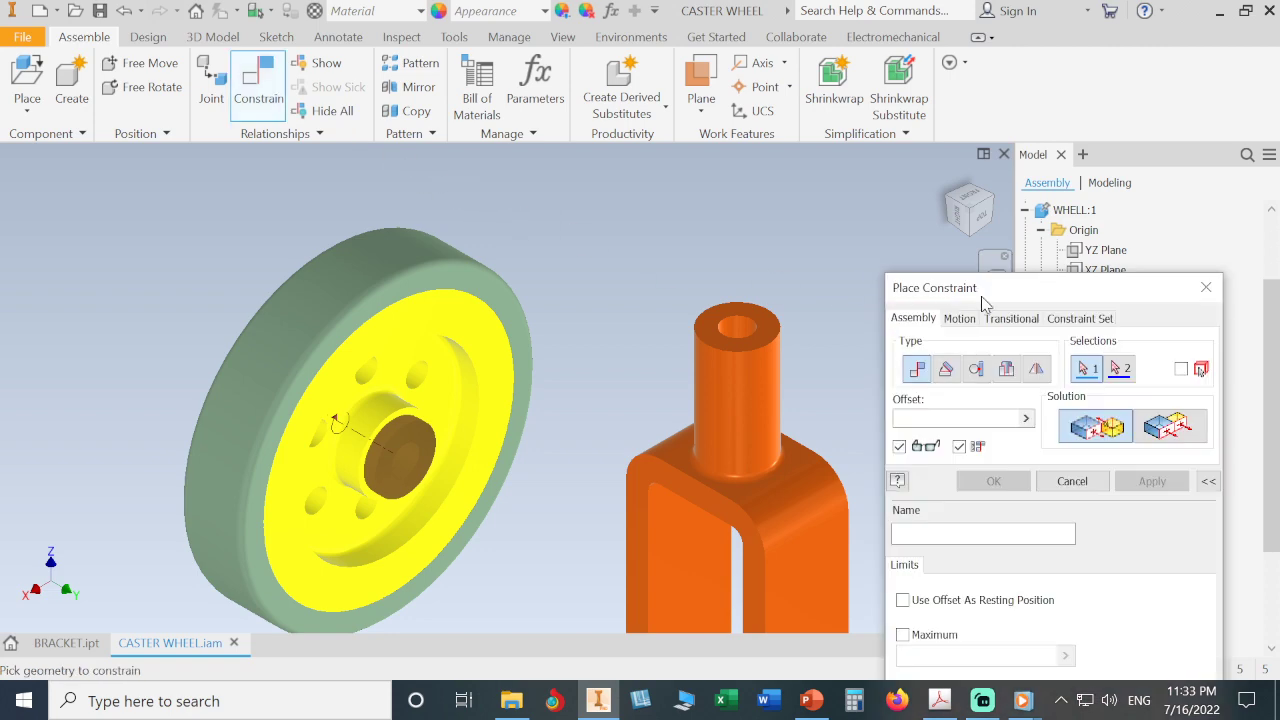
drag(983, 302, 522, 420)
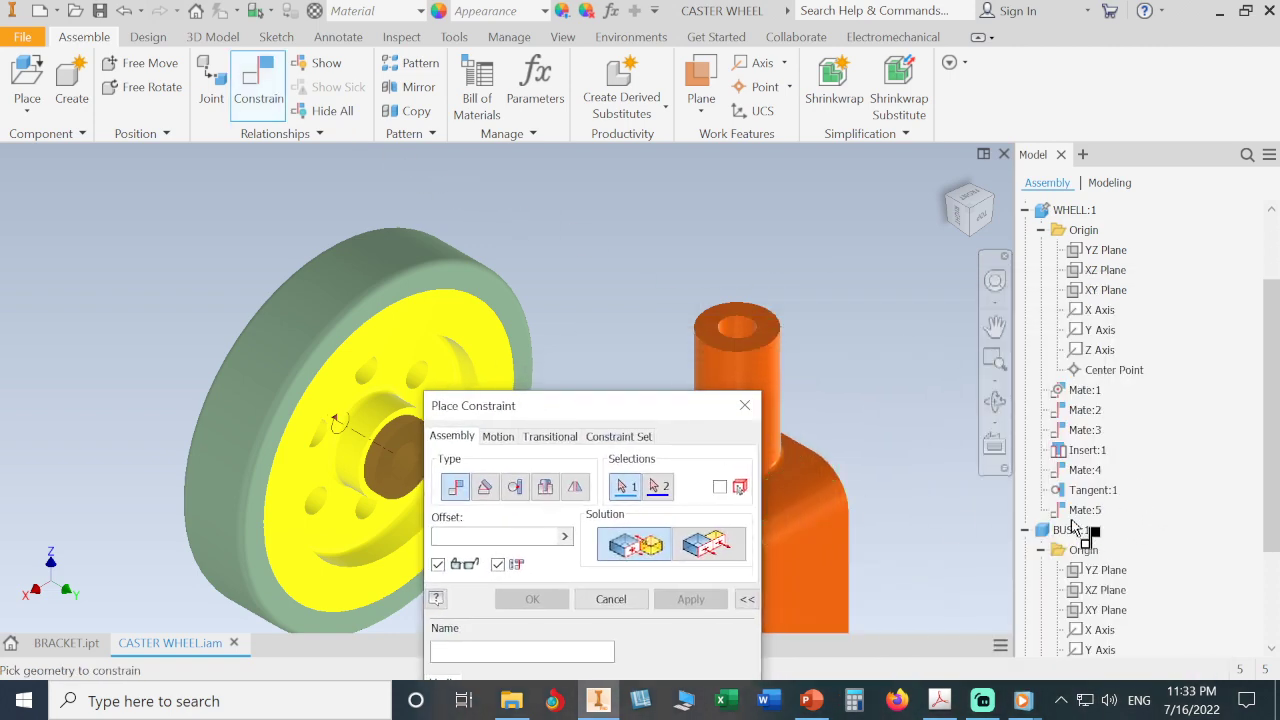
click(1025, 530)
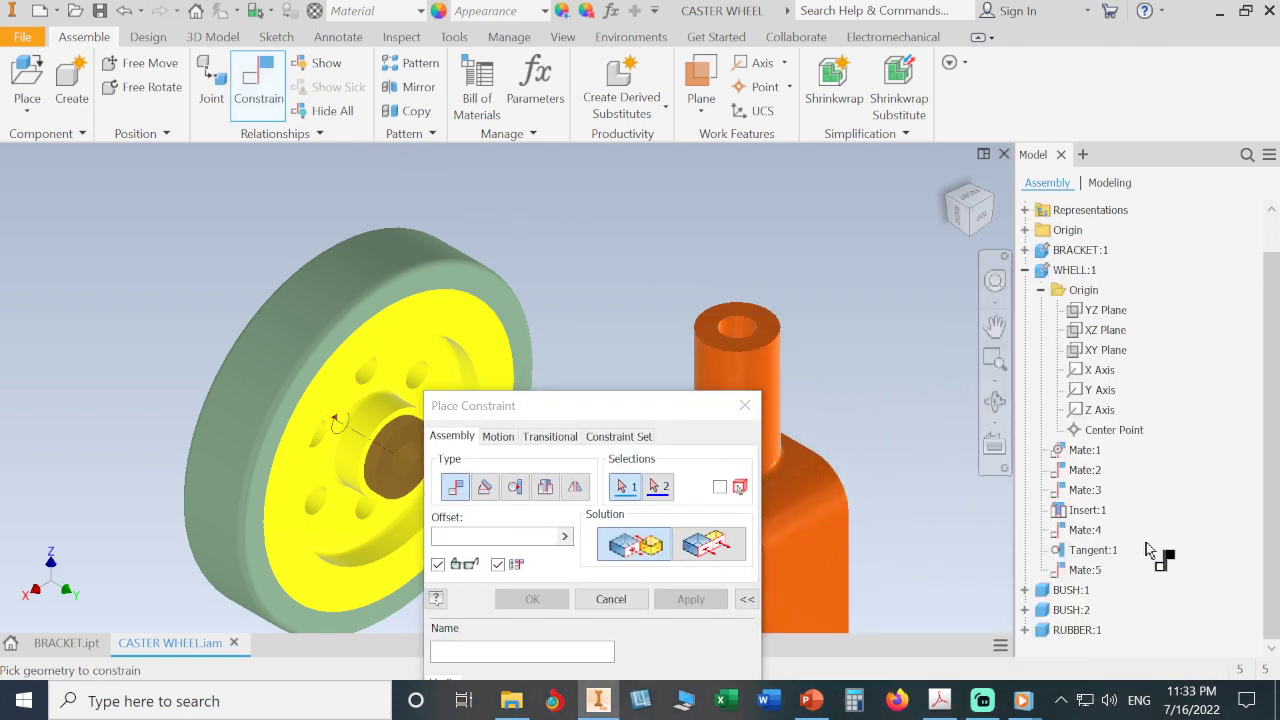
click(1025, 630)
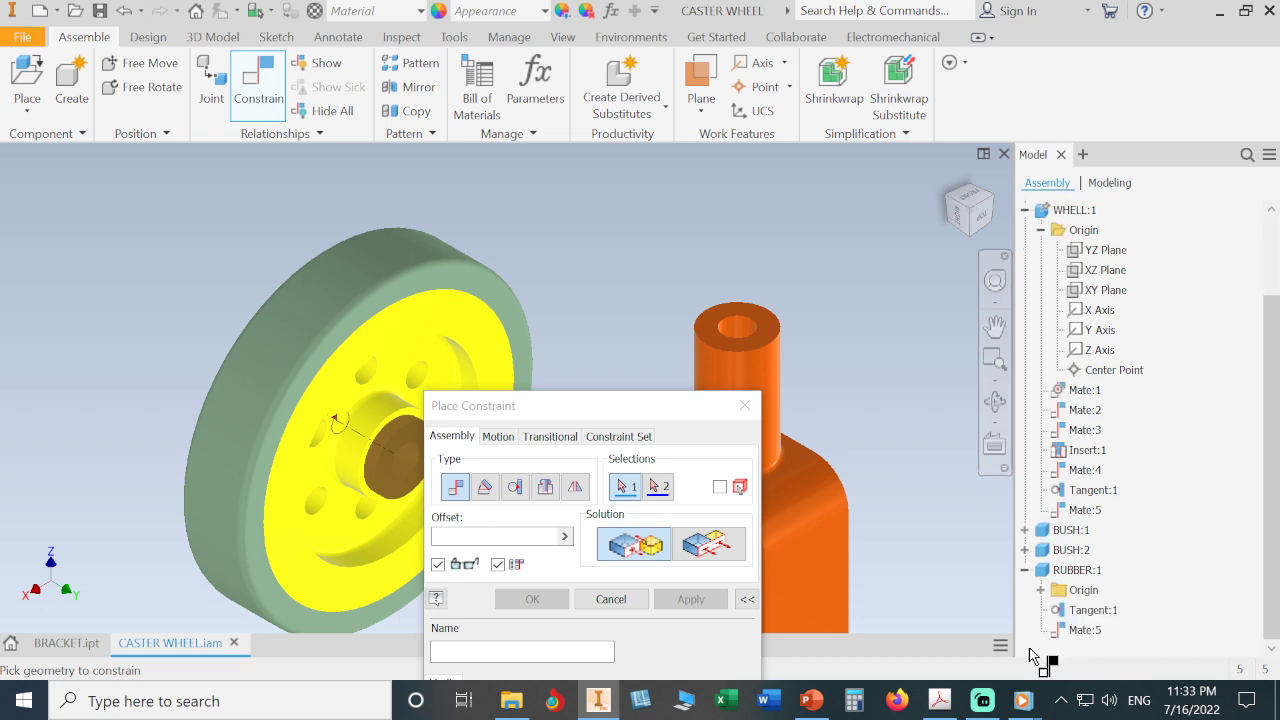
click(1041, 591)
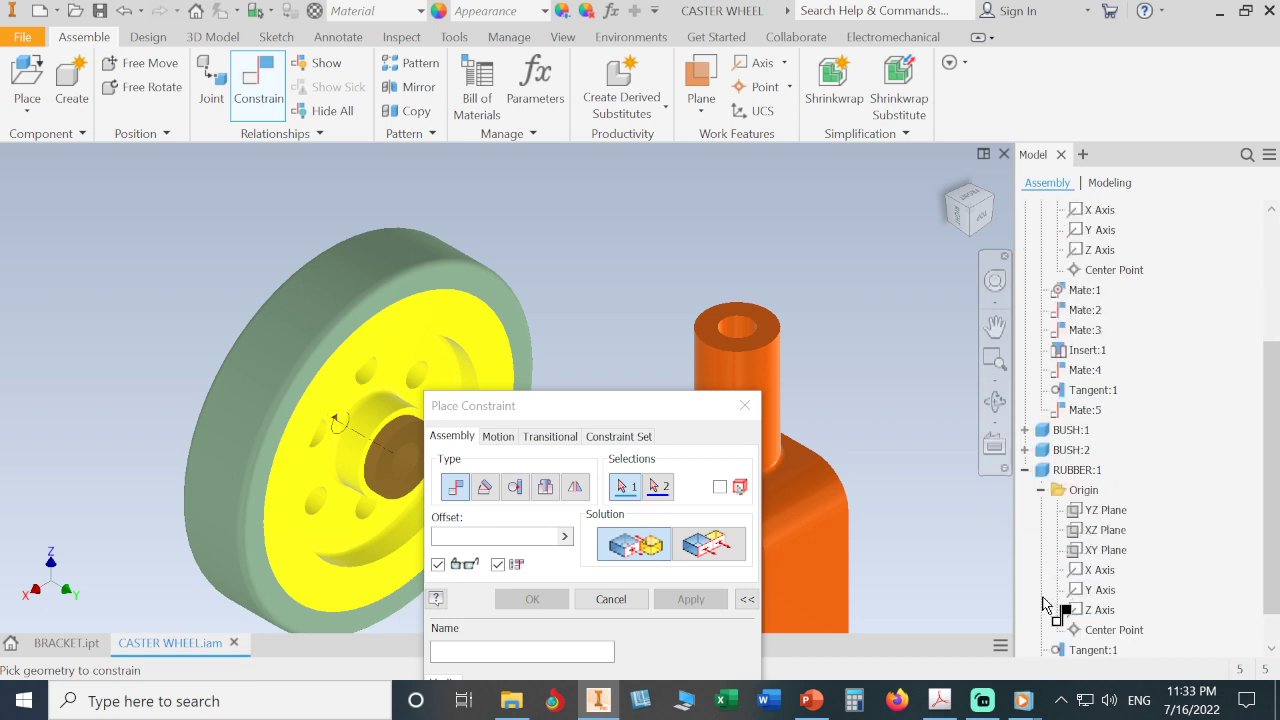
click(1078, 512)
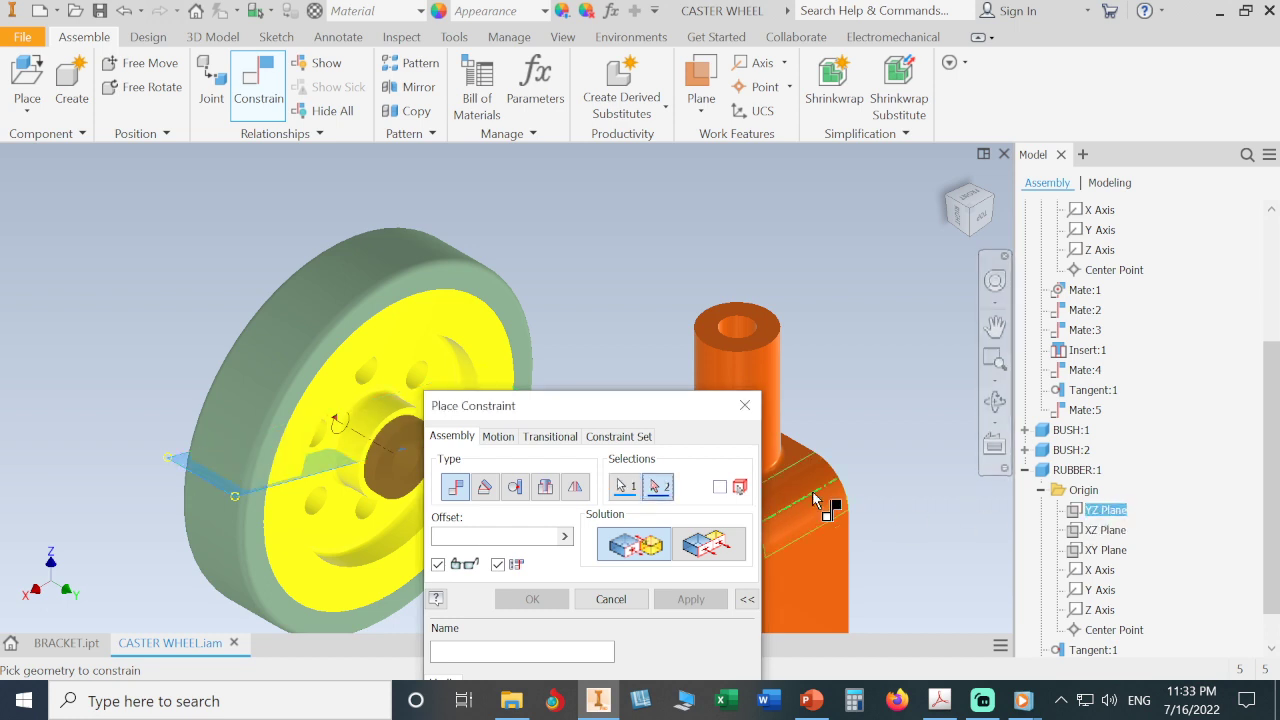
scroll(1215, 340, up, 5)
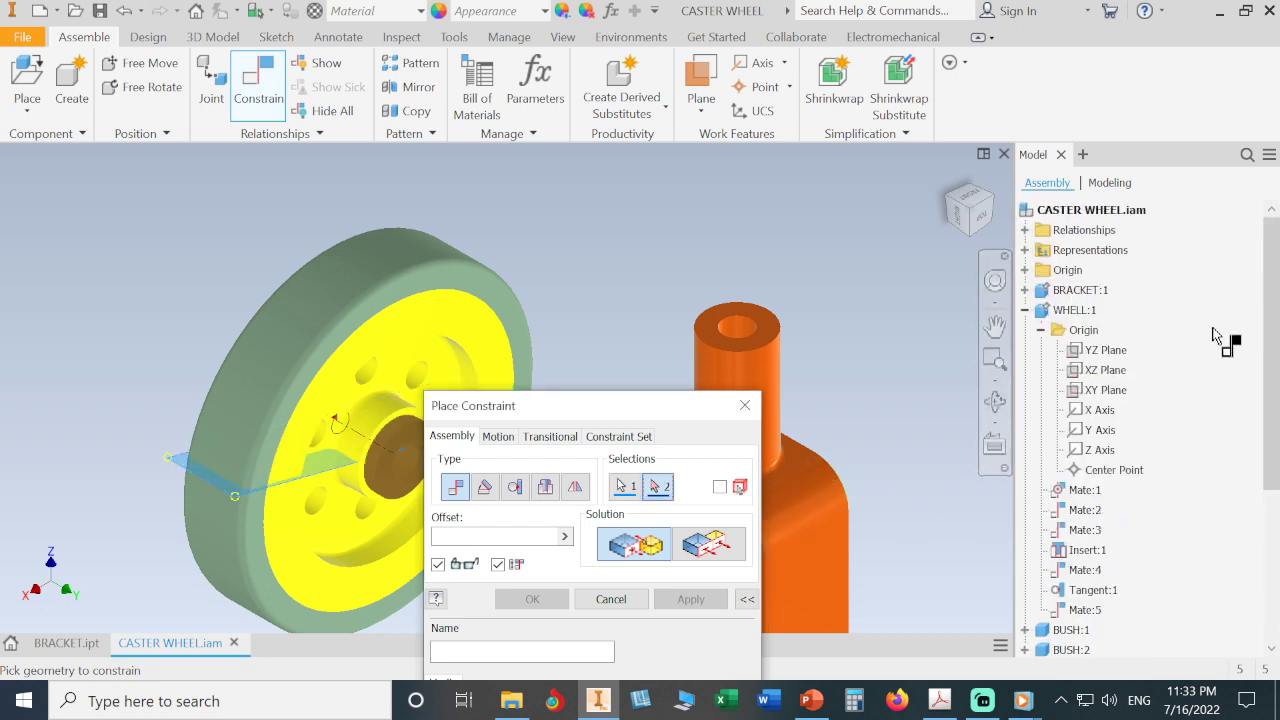
click(1108, 350)
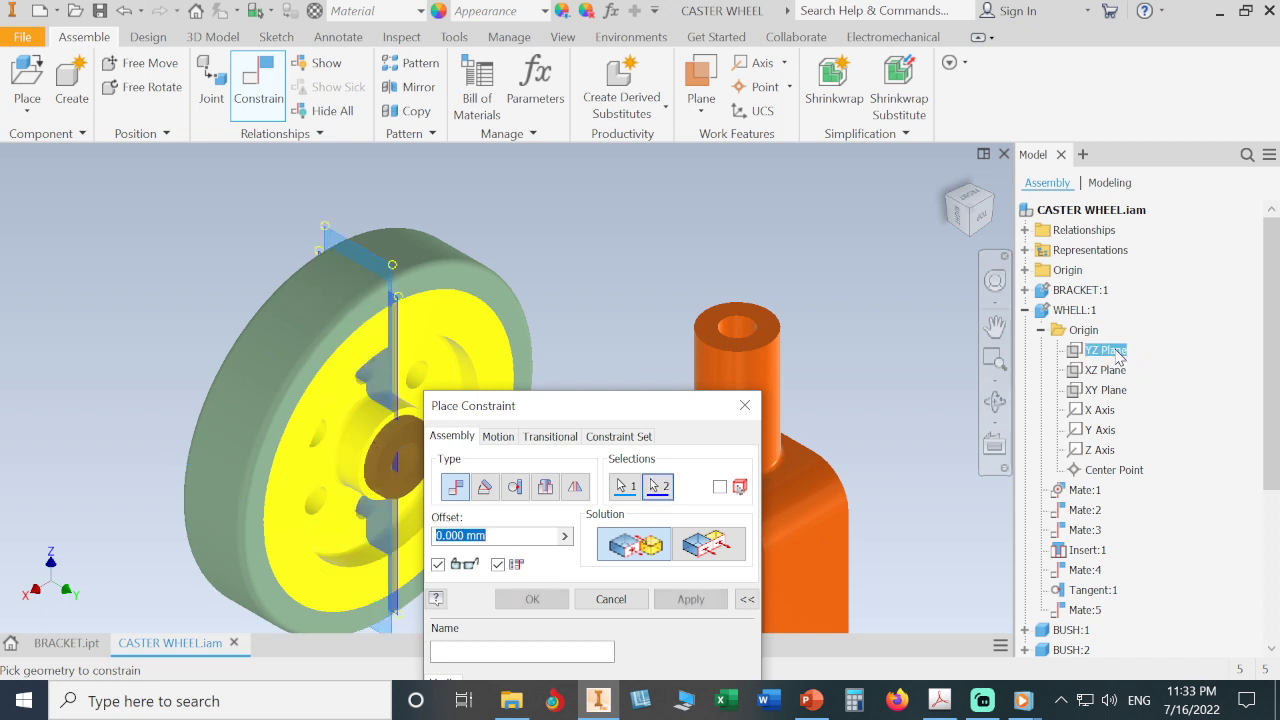
drag(670, 407, 887, 328)
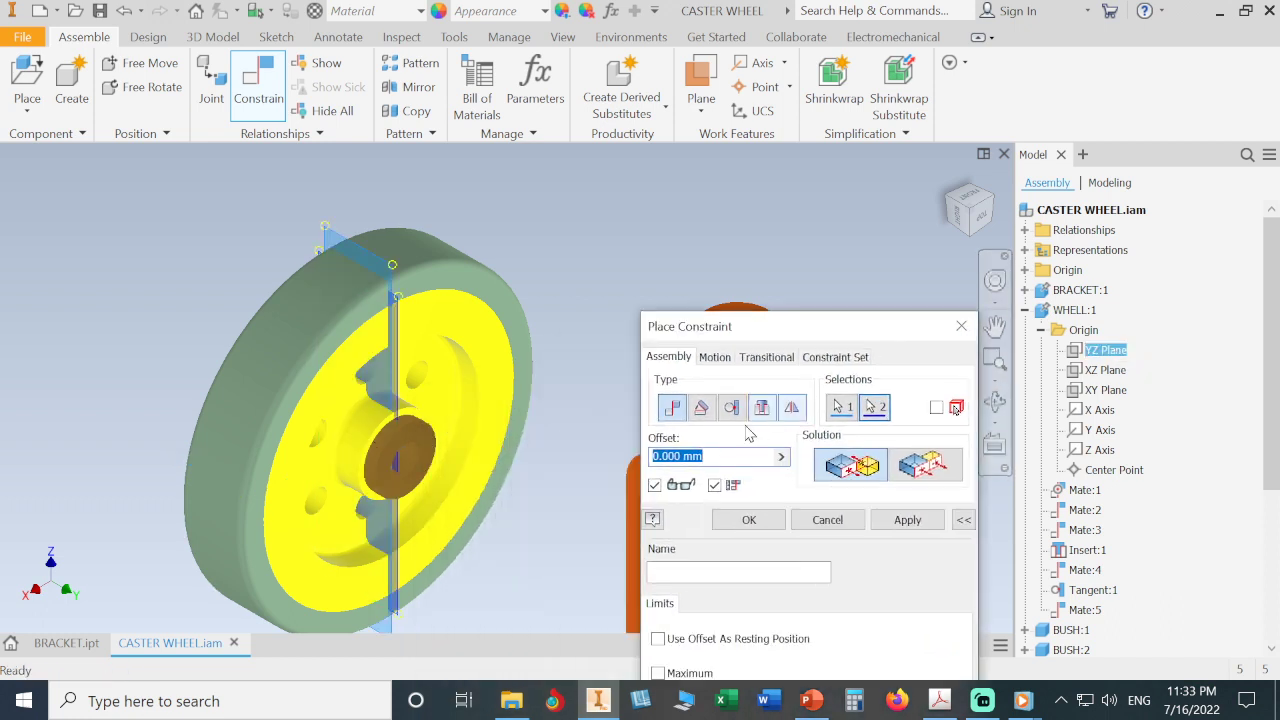
click(745, 520)
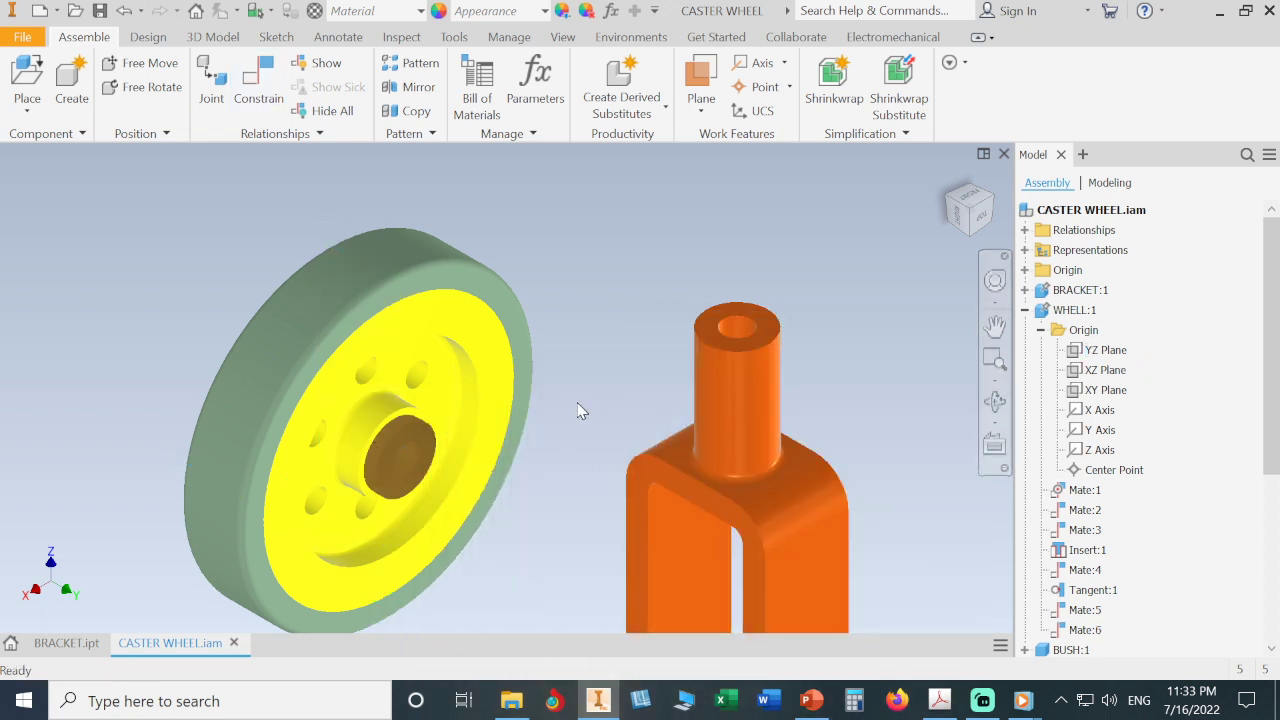
Step: Test whether the RUBBER ring still moves on the wheel, and save the assembly
click(480, 302)
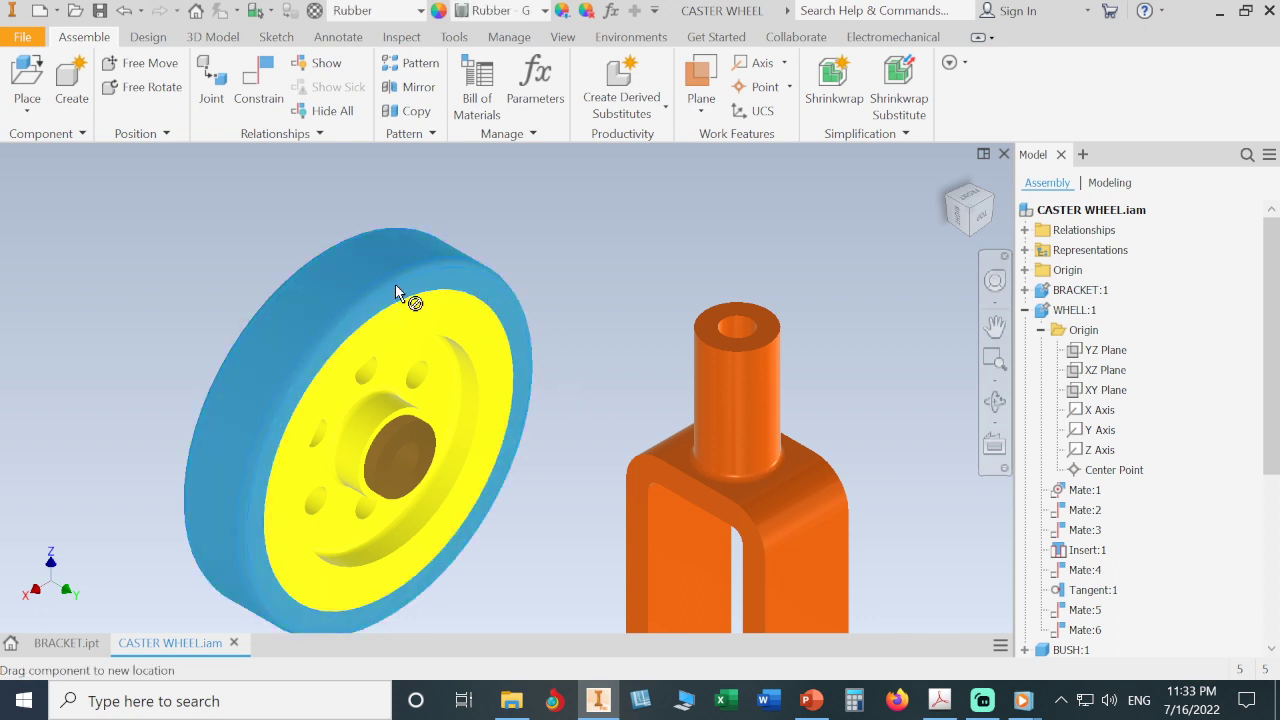
click(564, 357)
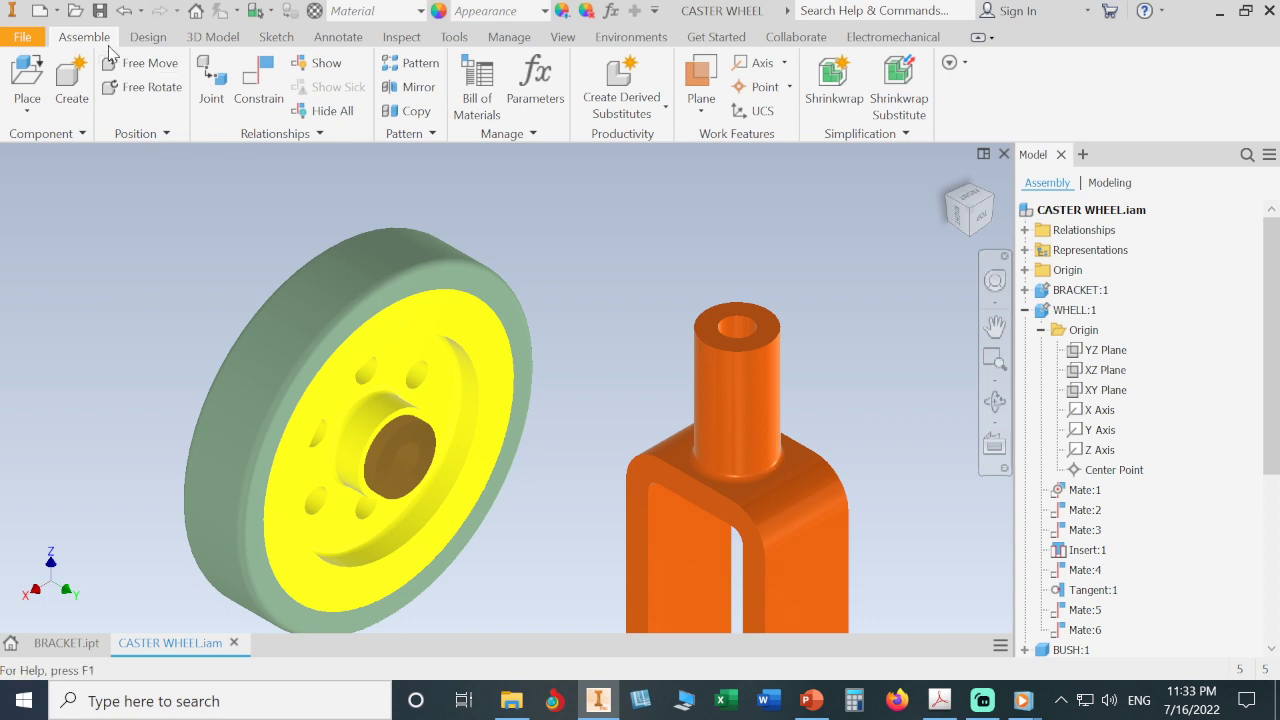
click(101, 15)
Step: Unground the wheel and move it with its ring and bushes a little lower beside the bracket
scroll(565, 275, down, 3)
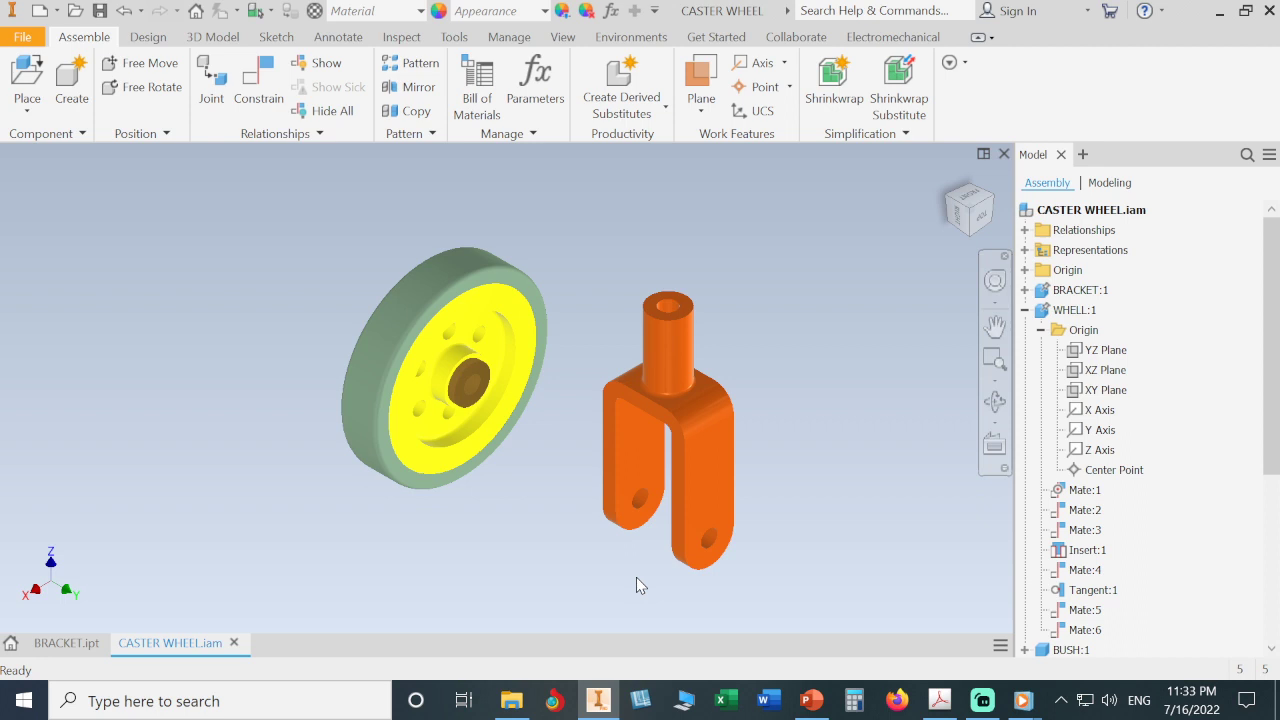
click(456, 457)
right_click(456, 457)
mouse_move(450, 446)
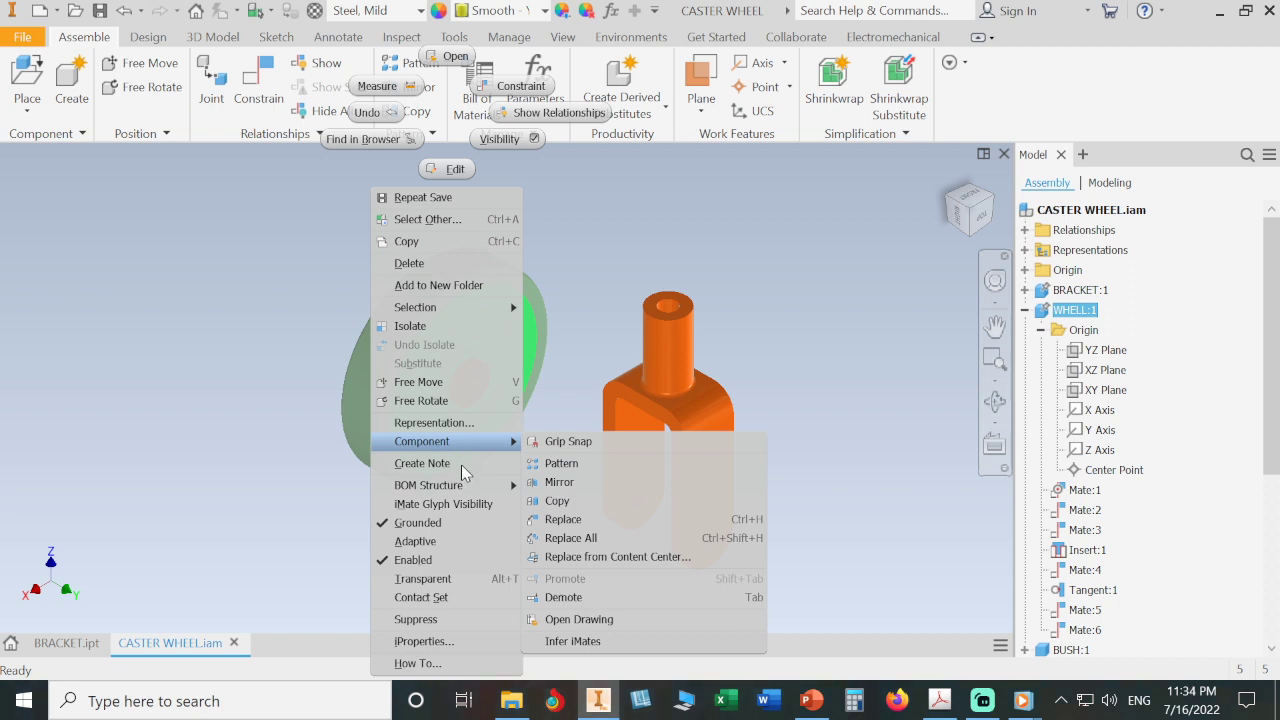
click(476, 523)
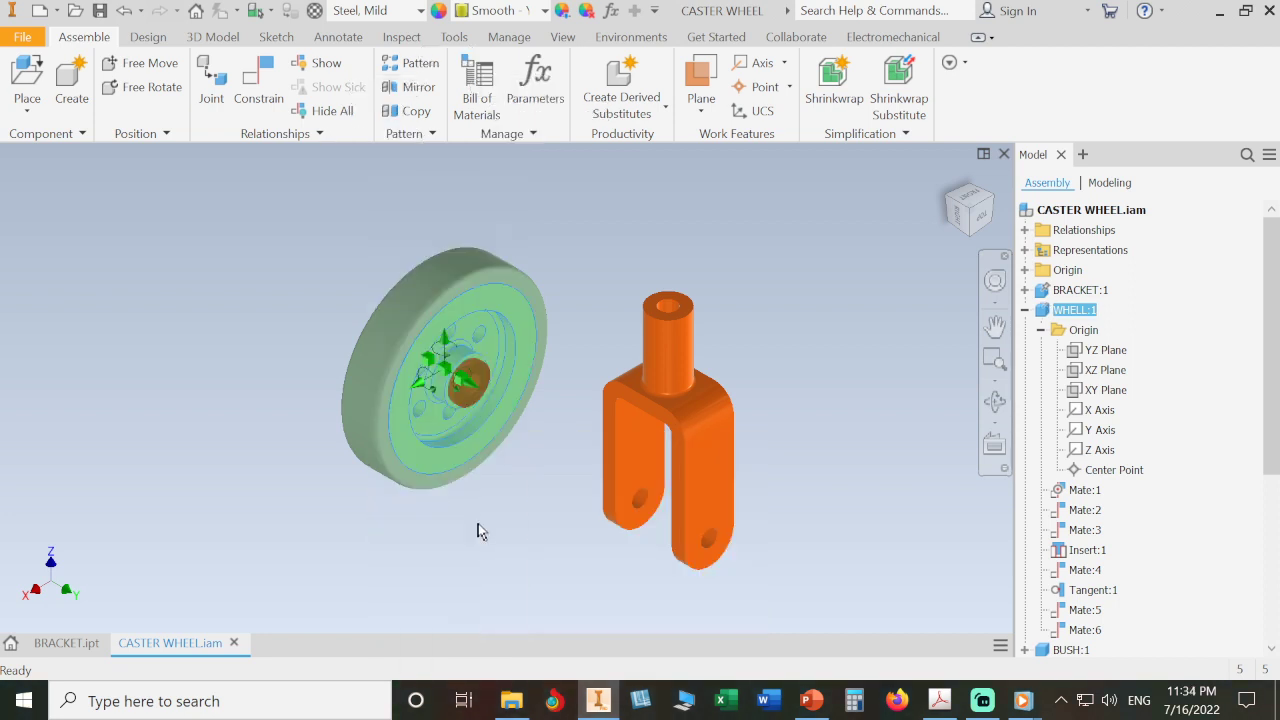
drag(444, 411, 444, 500)
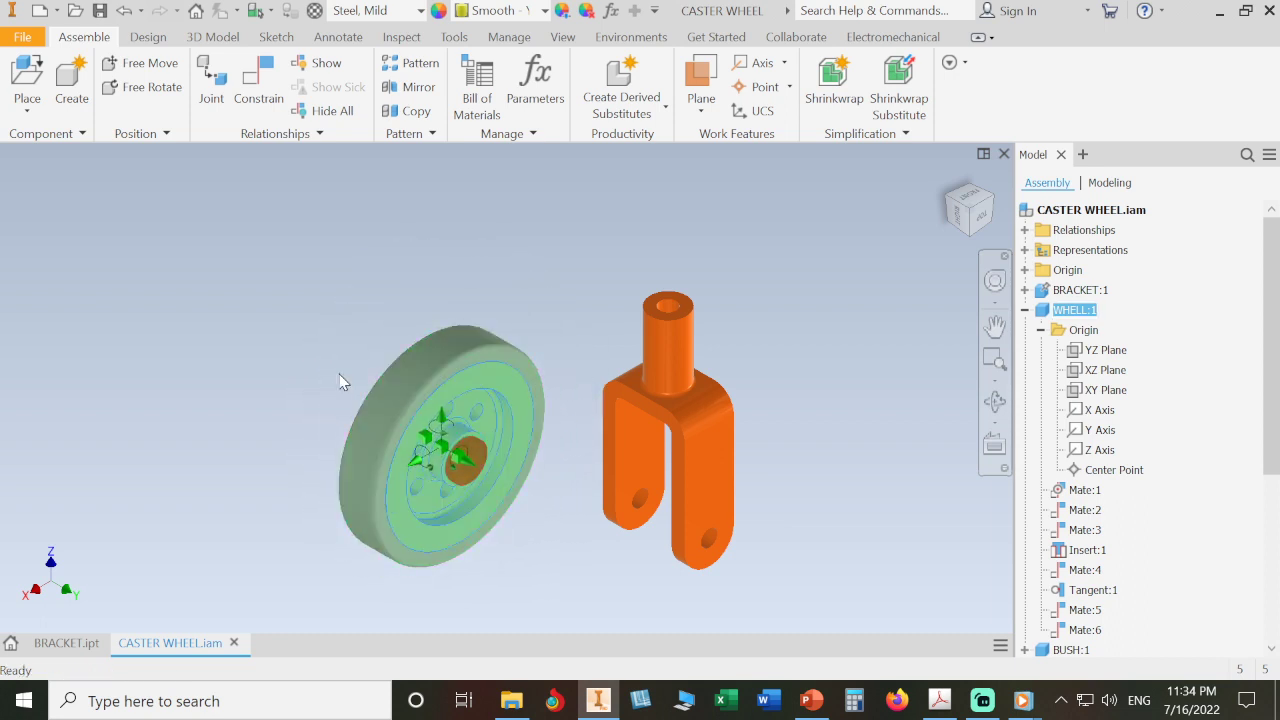
scroll(337, 369, up, 3)
middle_drag(337, 361, 269, 274)
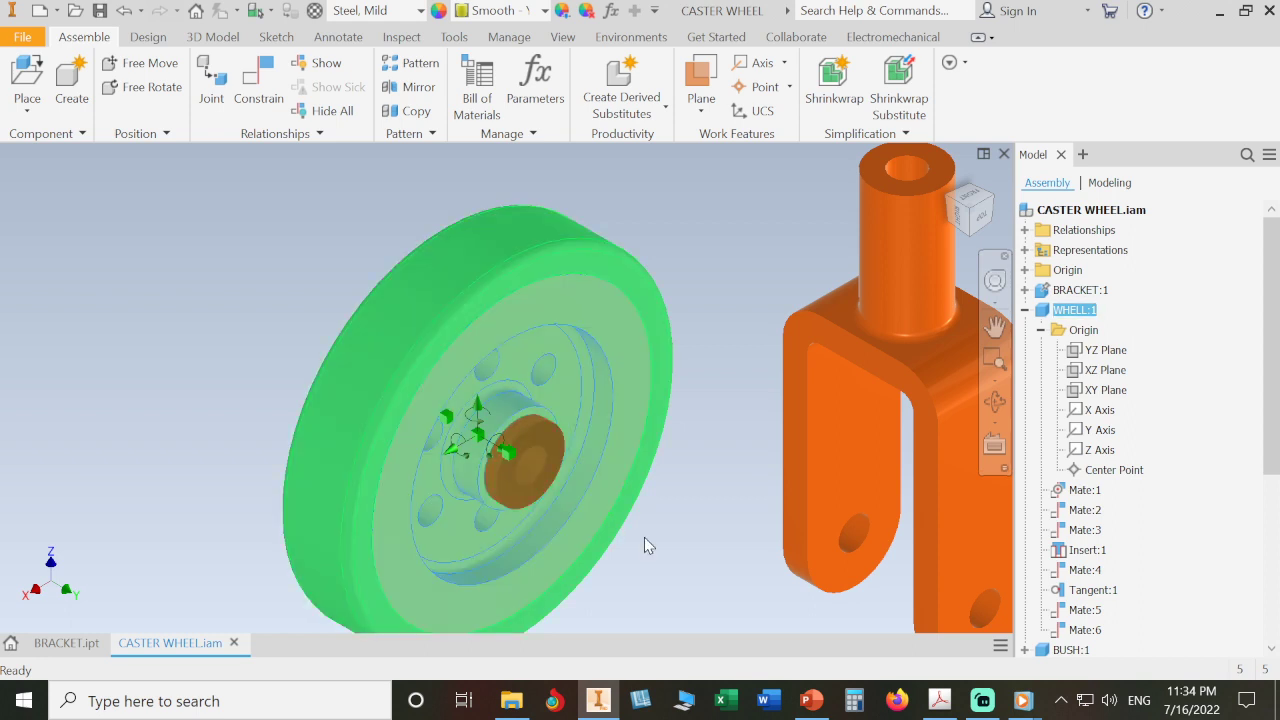
scroll(665, 541, down, 3)
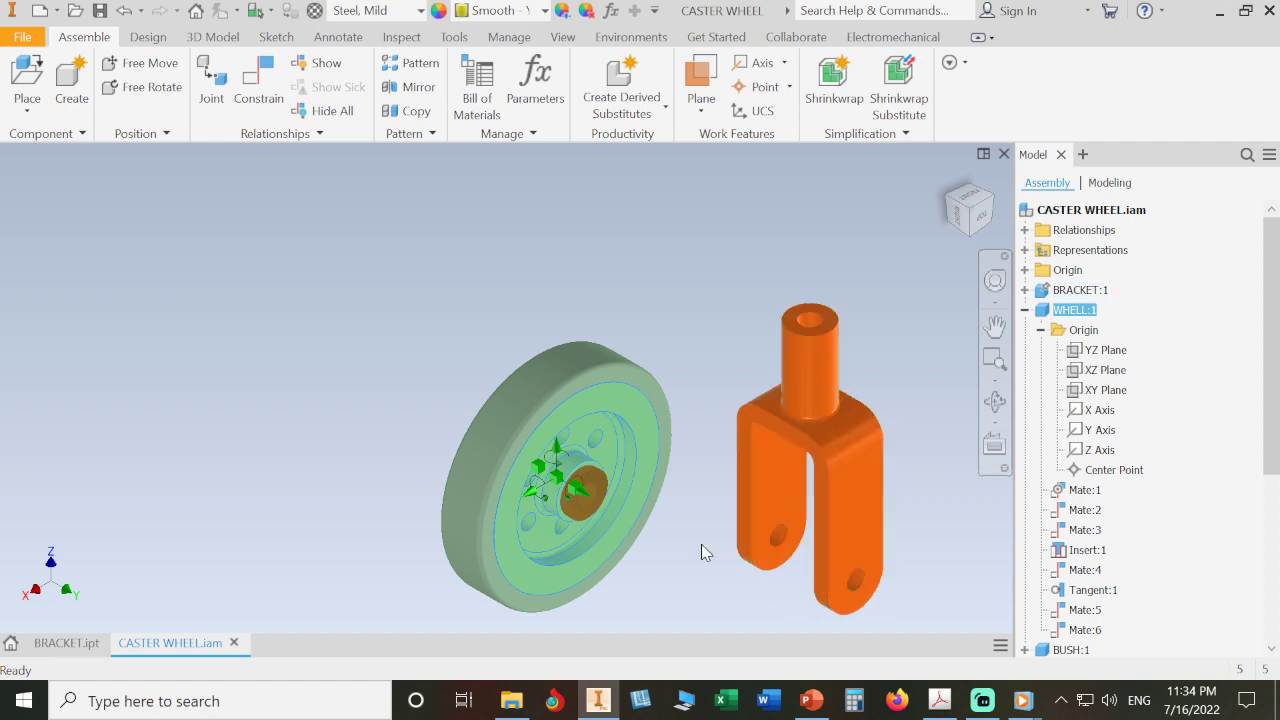
click(438, 295)
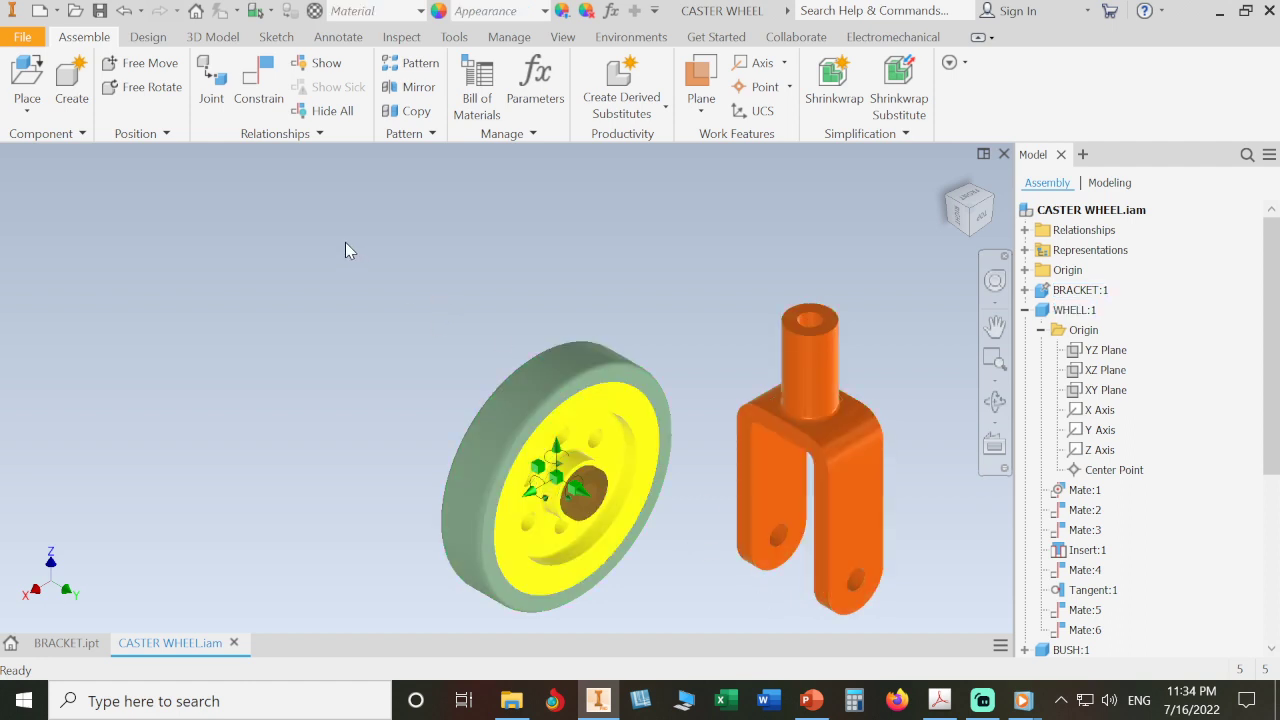
Step: Insert the wheel into the bracket by constraining the bush's circular edge to the hole edge inside the bracket arm, offset 0.000 mm
click(254, 90)
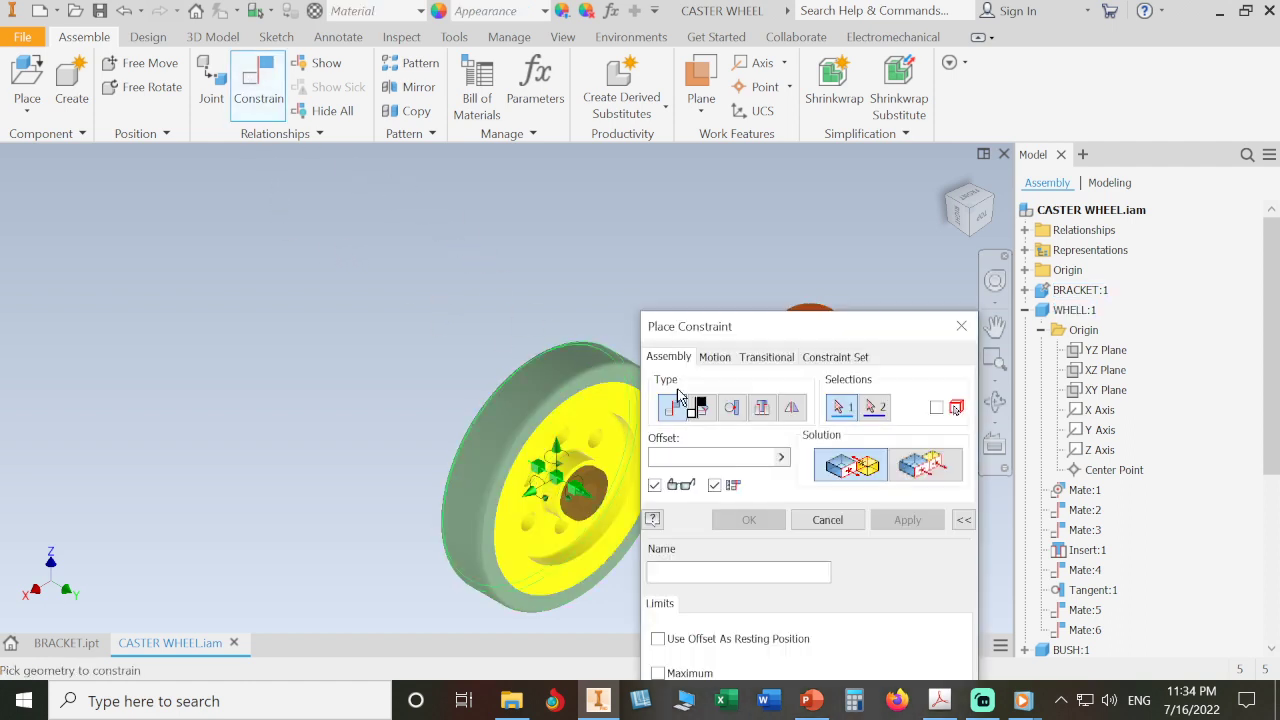
click(762, 408)
drag(720, 326, 889, 232)
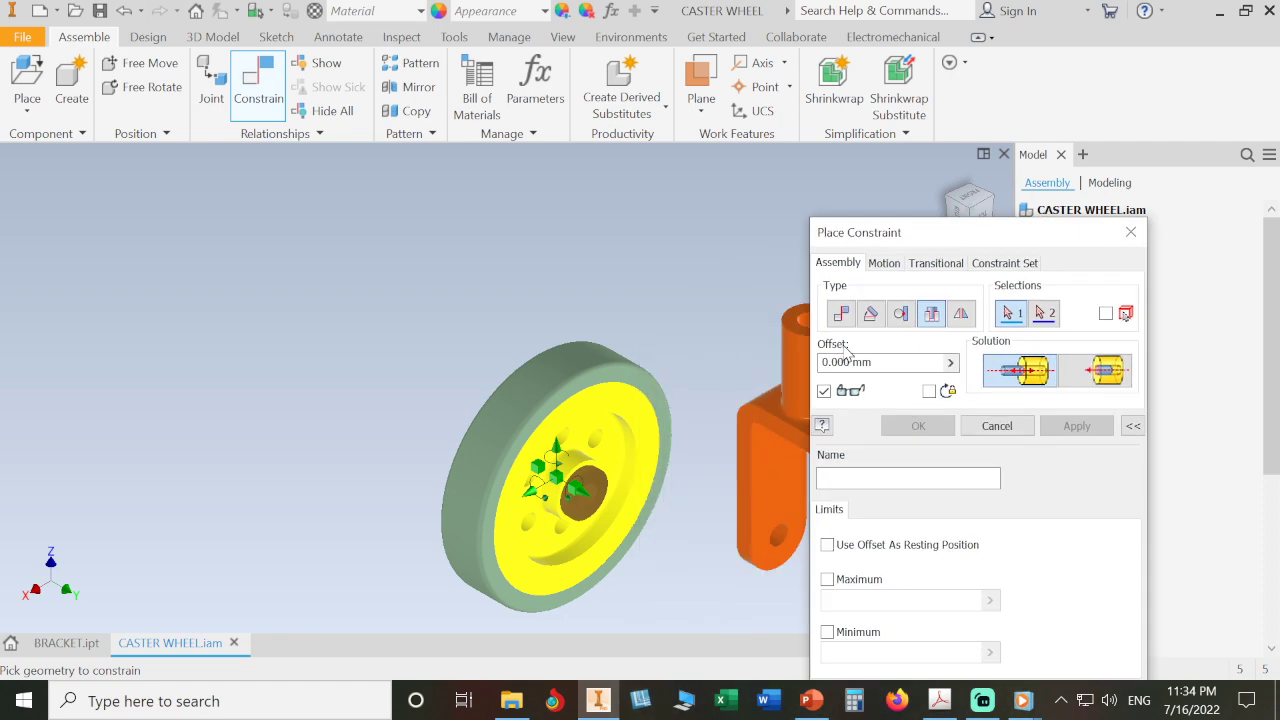
scroll(575, 533, down, 5)
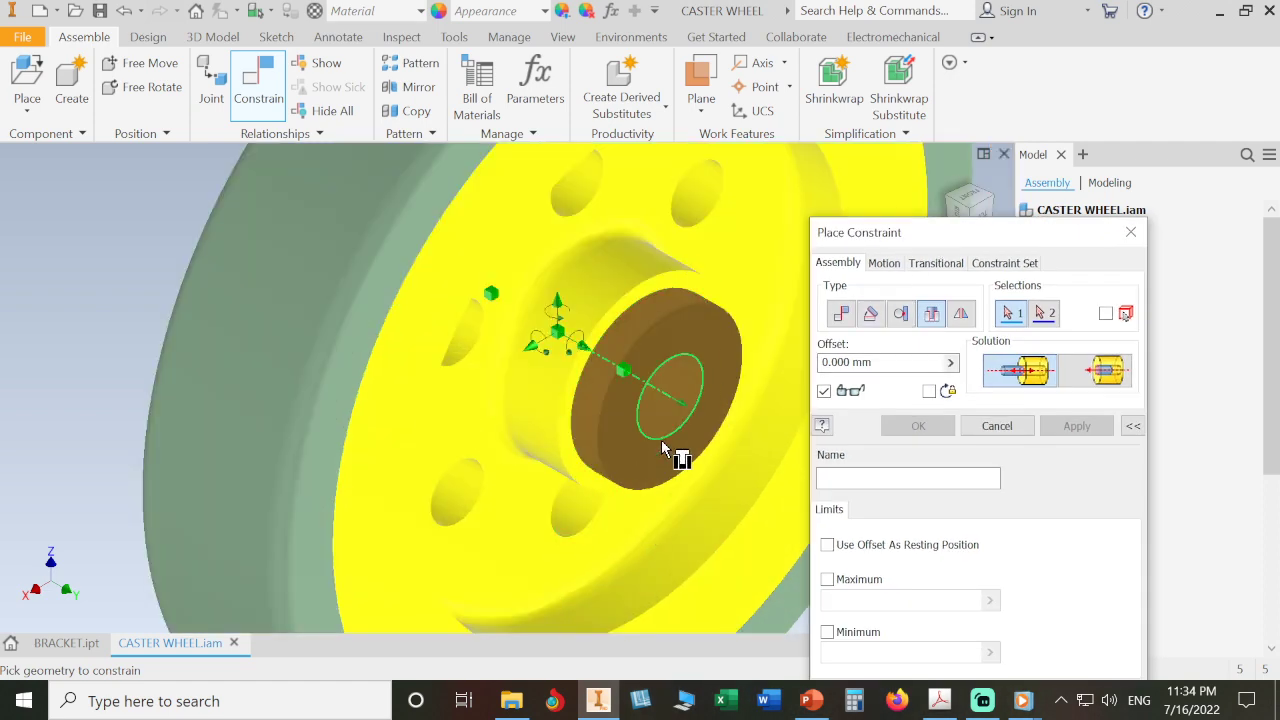
click(661, 439)
scroll(651, 459, up, 3)
scroll(651, 459, up, 4)
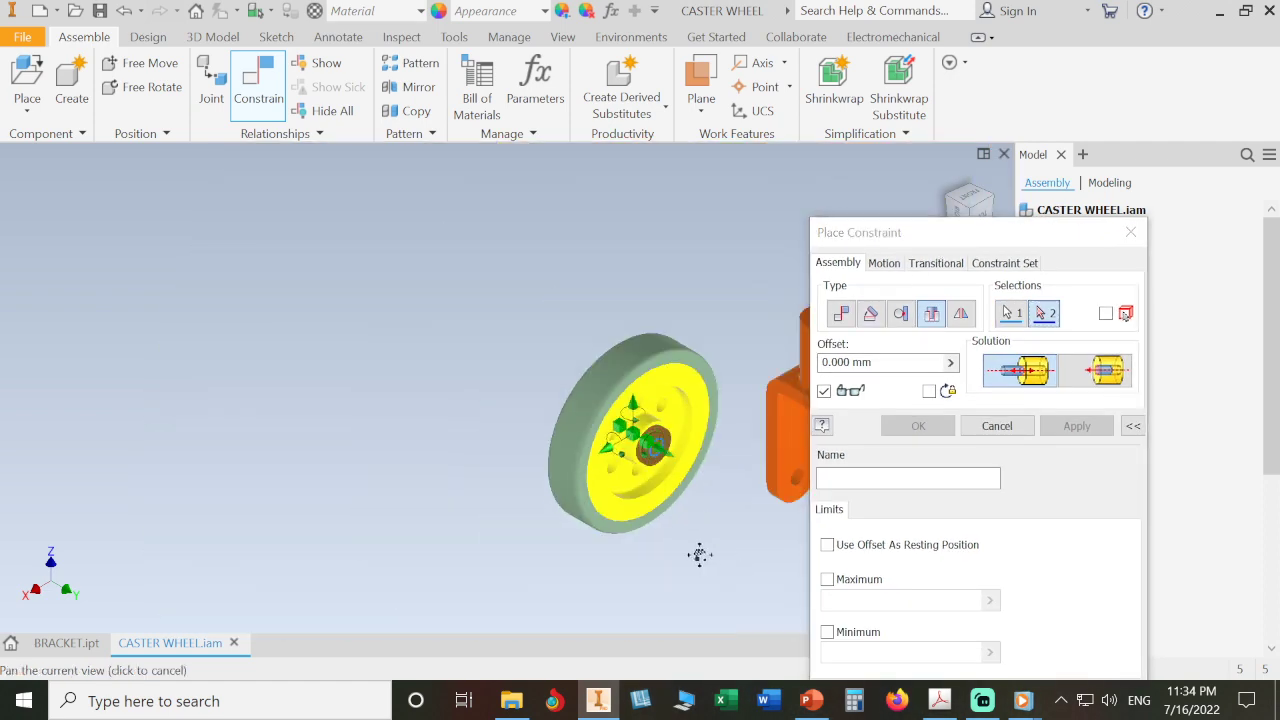
middle_drag(697, 551, 514, 514)
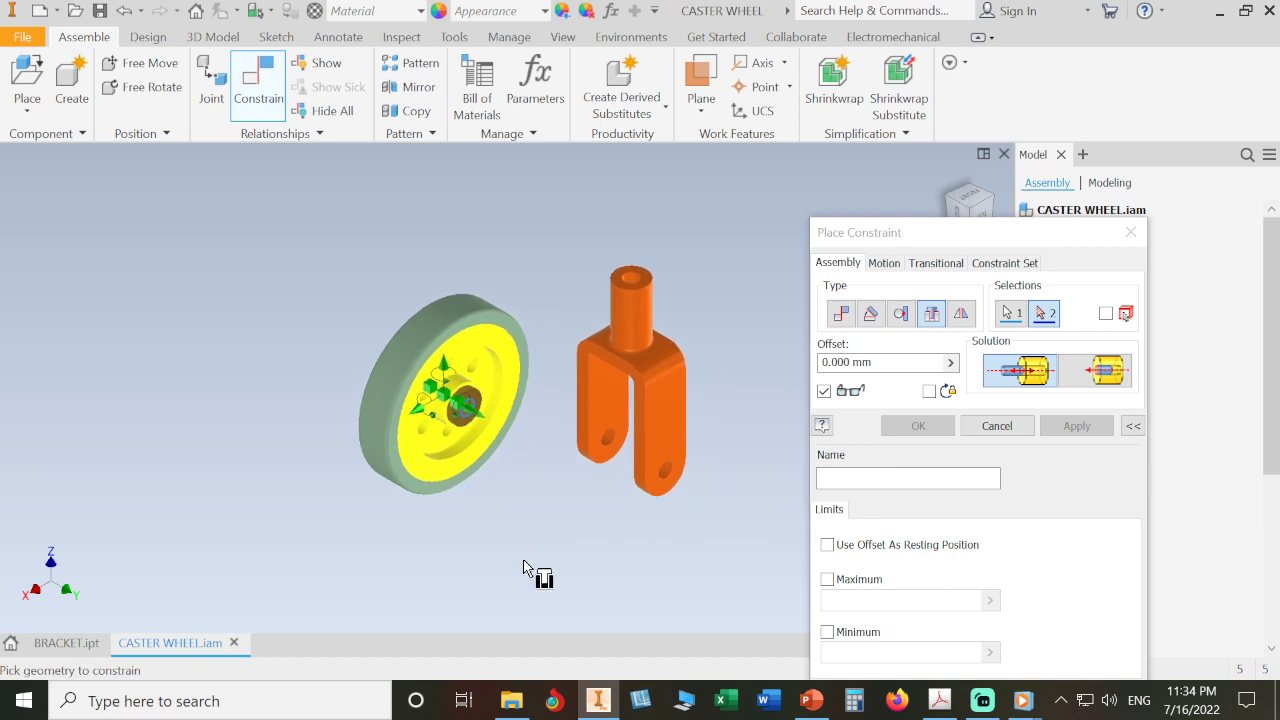
shift+middle_drag(523, 567, 594, 526)
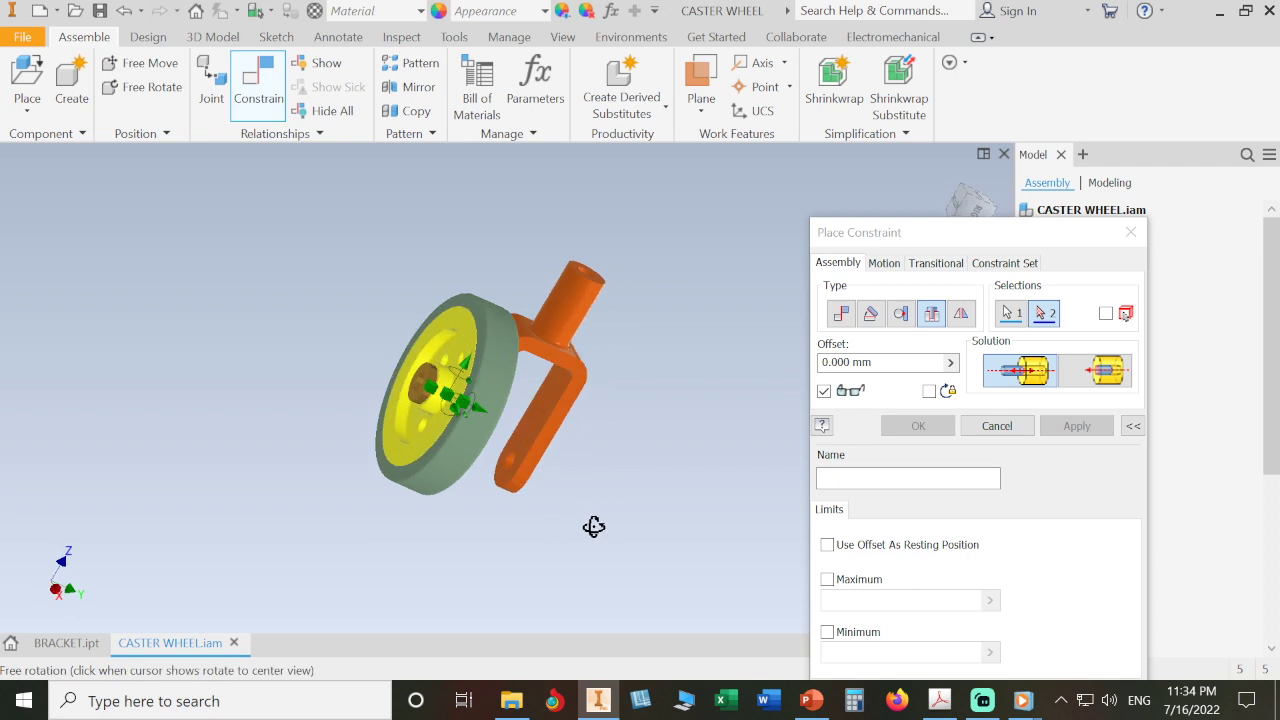
scroll(539, 515, down, 5)
click(429, 349)
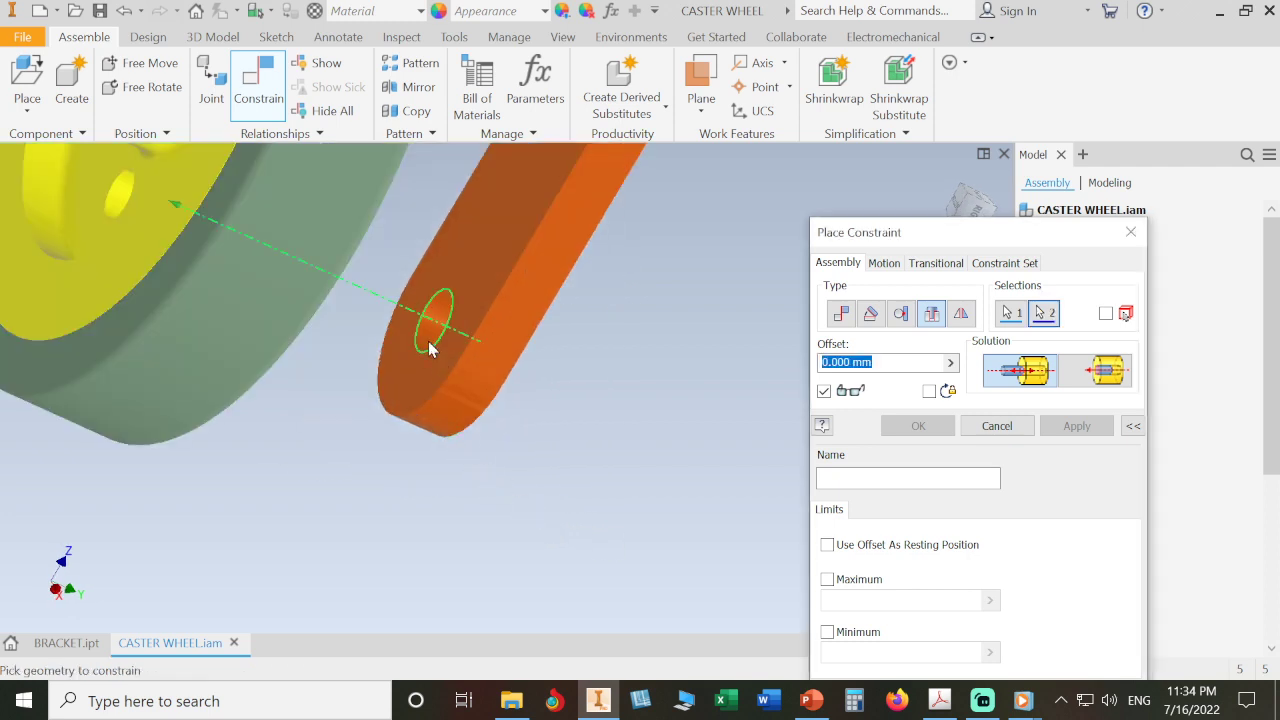
click(947, 178)
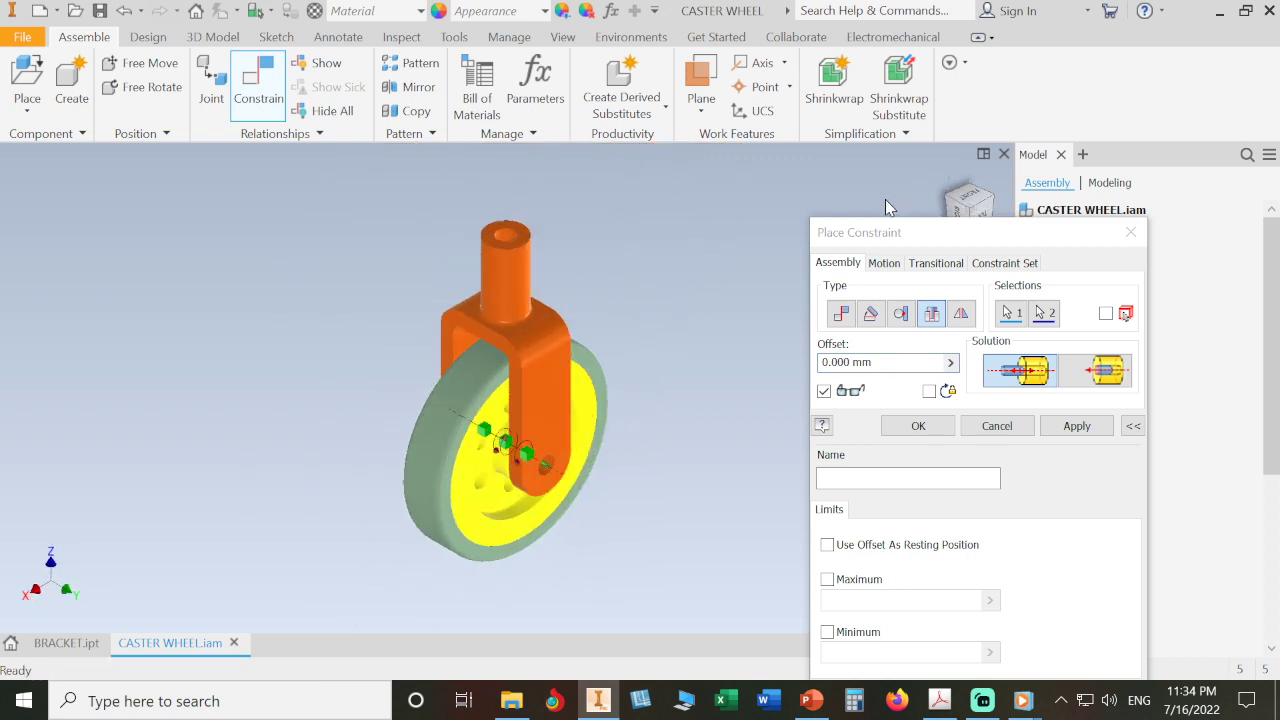
click(915, 427)
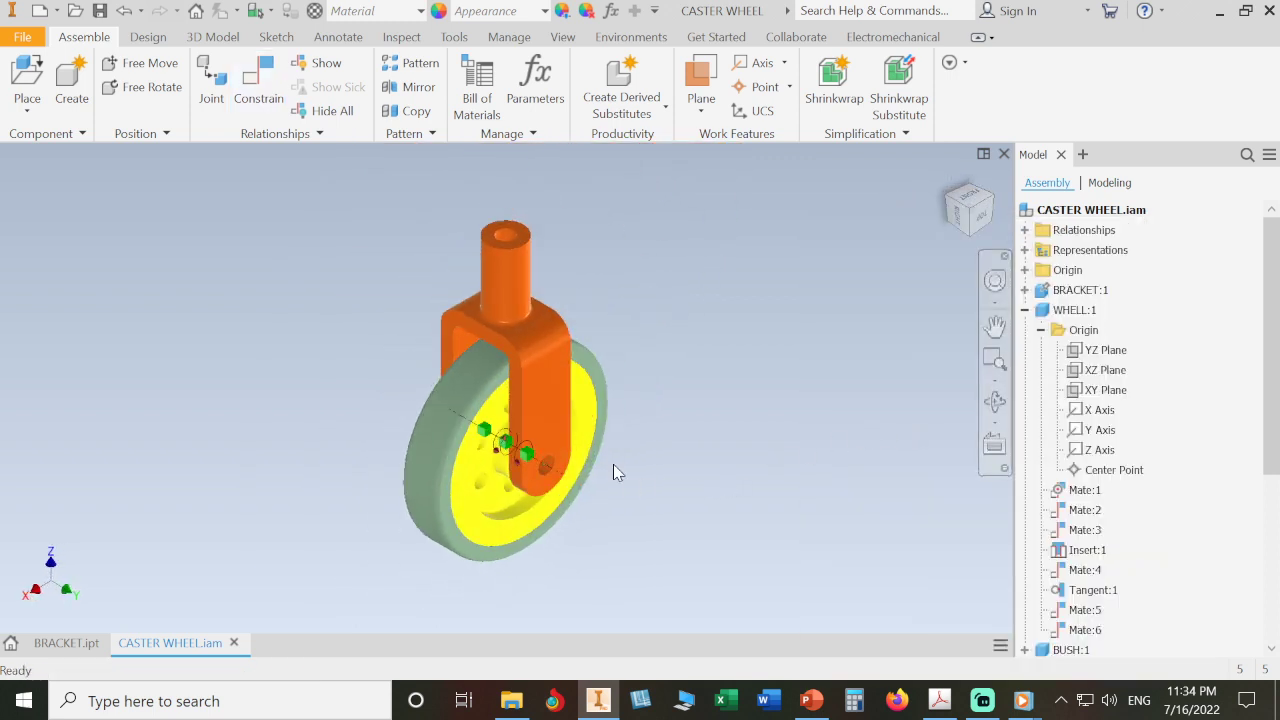
Step: Check the wheel's freedom of movement by turning it within the bracket
scroll(613, 471, up, 3)
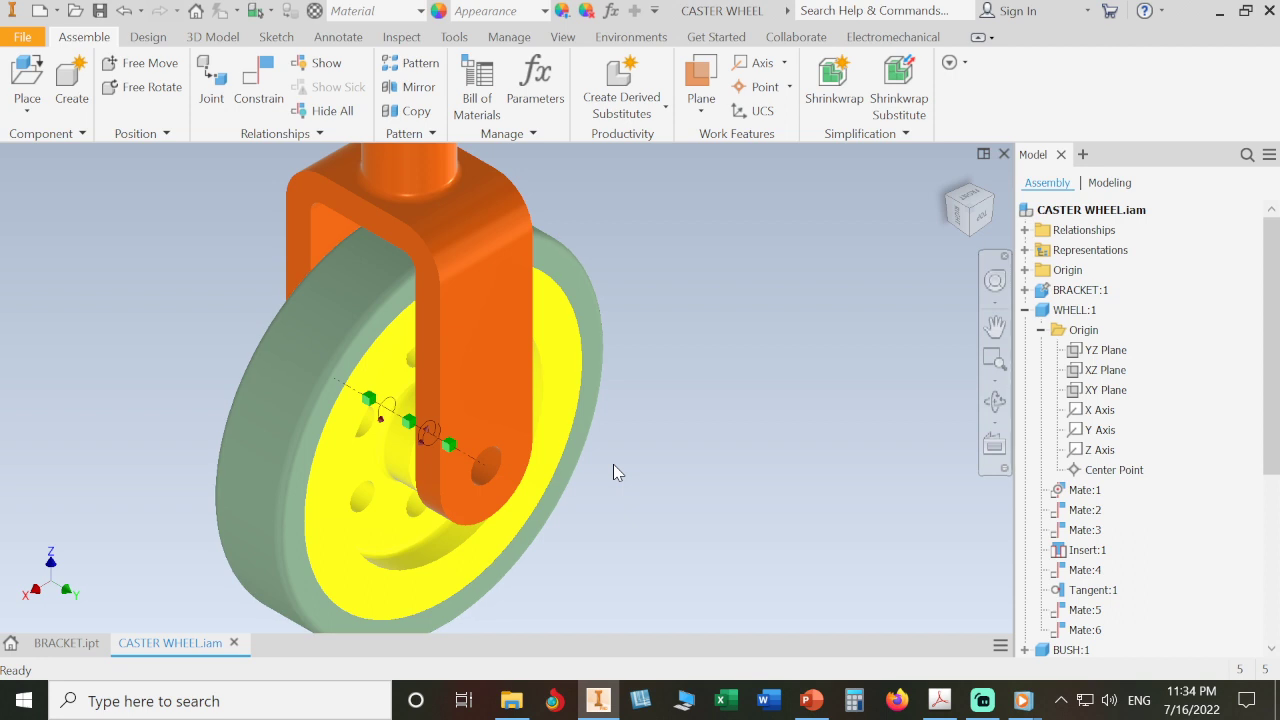
click(575, 475)
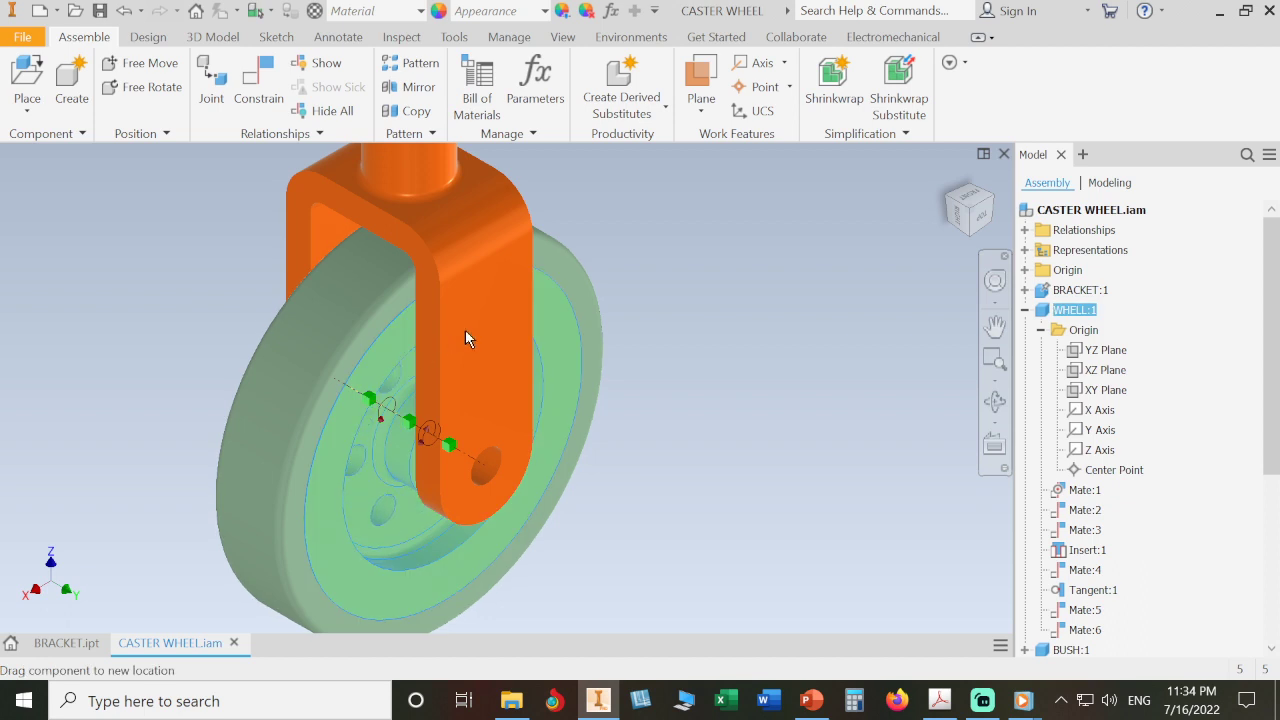
drag(388, 565, 509, 356)
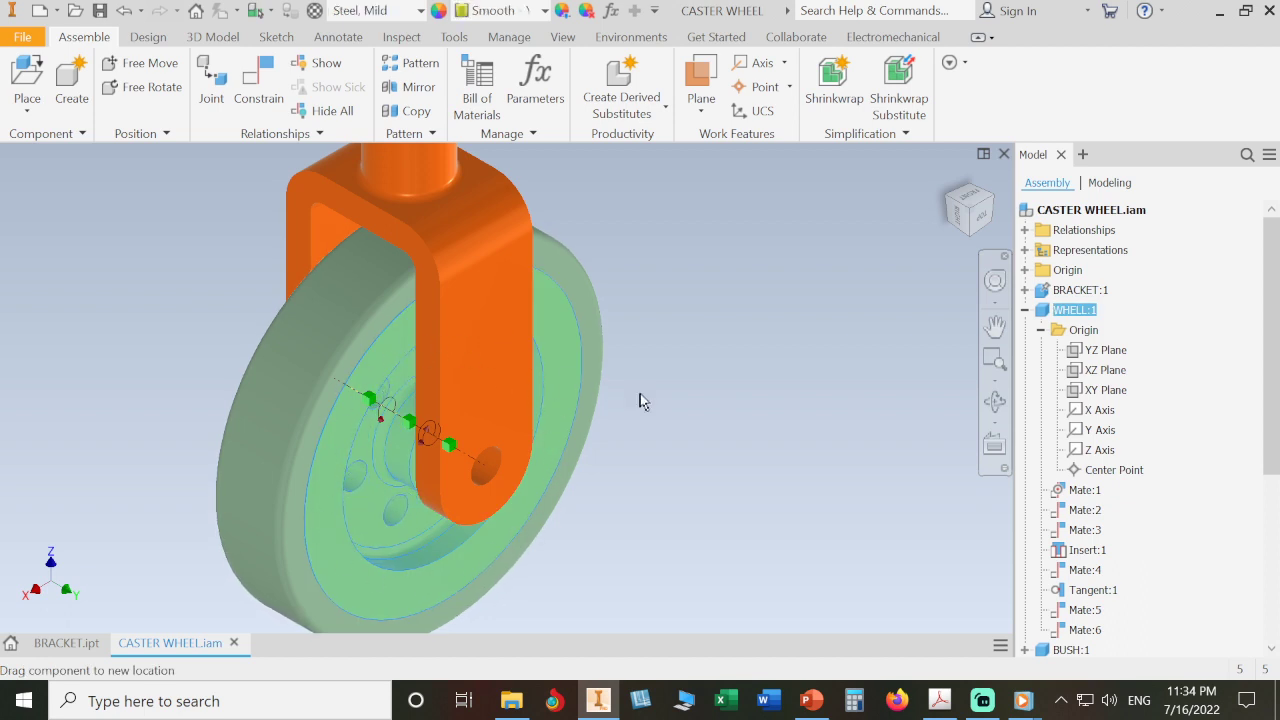
click(674, 396)
scroll(675, 399, down, 3)
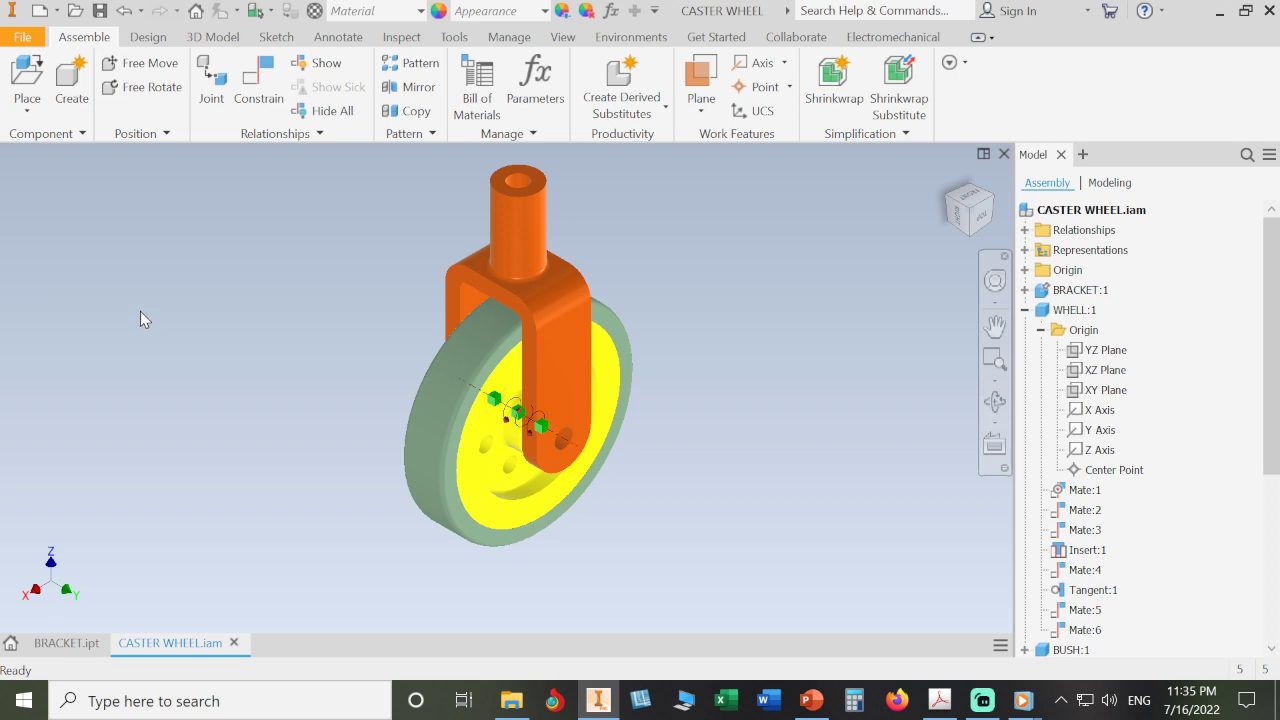
Step: Start placing a component from the Content Center and filter the library to the ISO standard
click(27, 110)
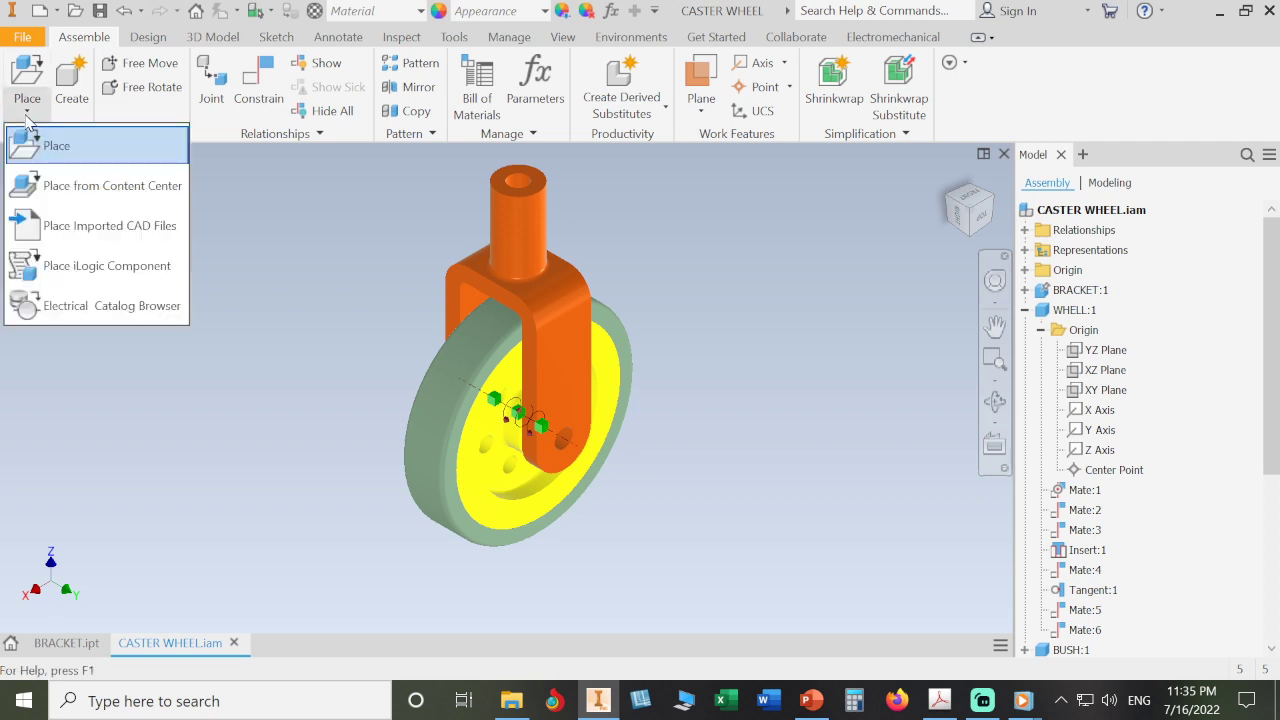
click(65, 188)
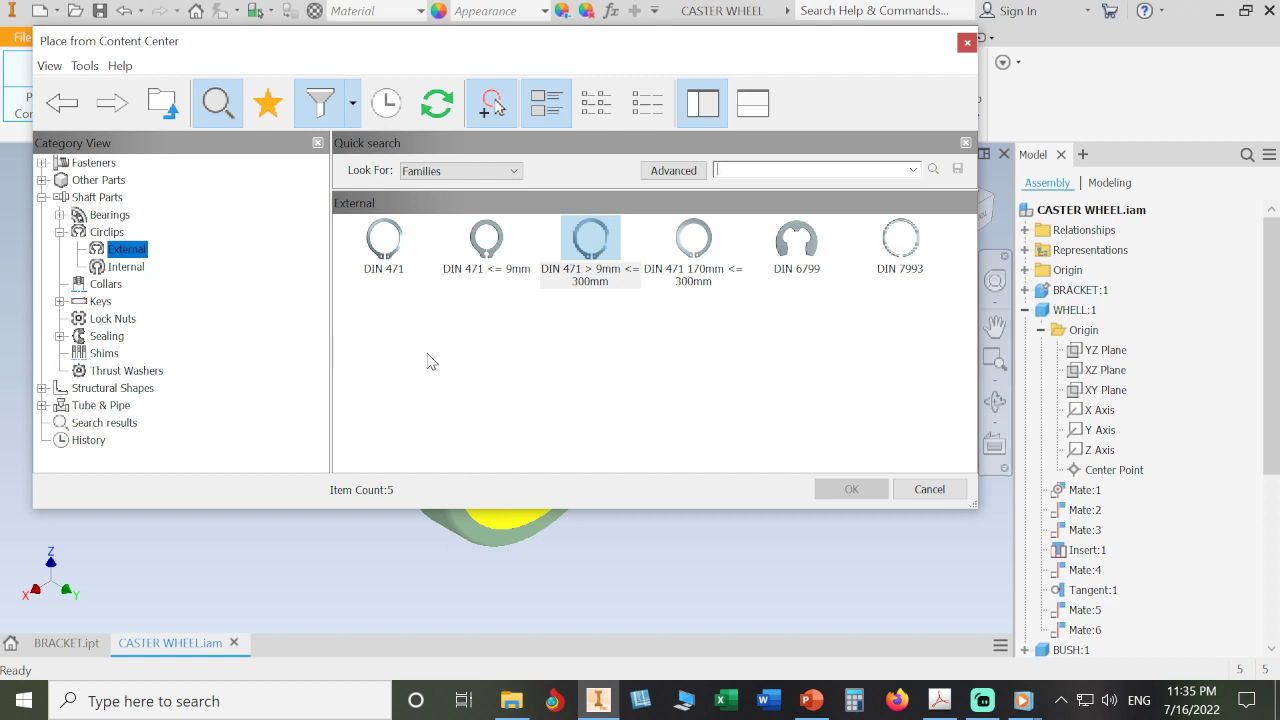
click(354, 106)
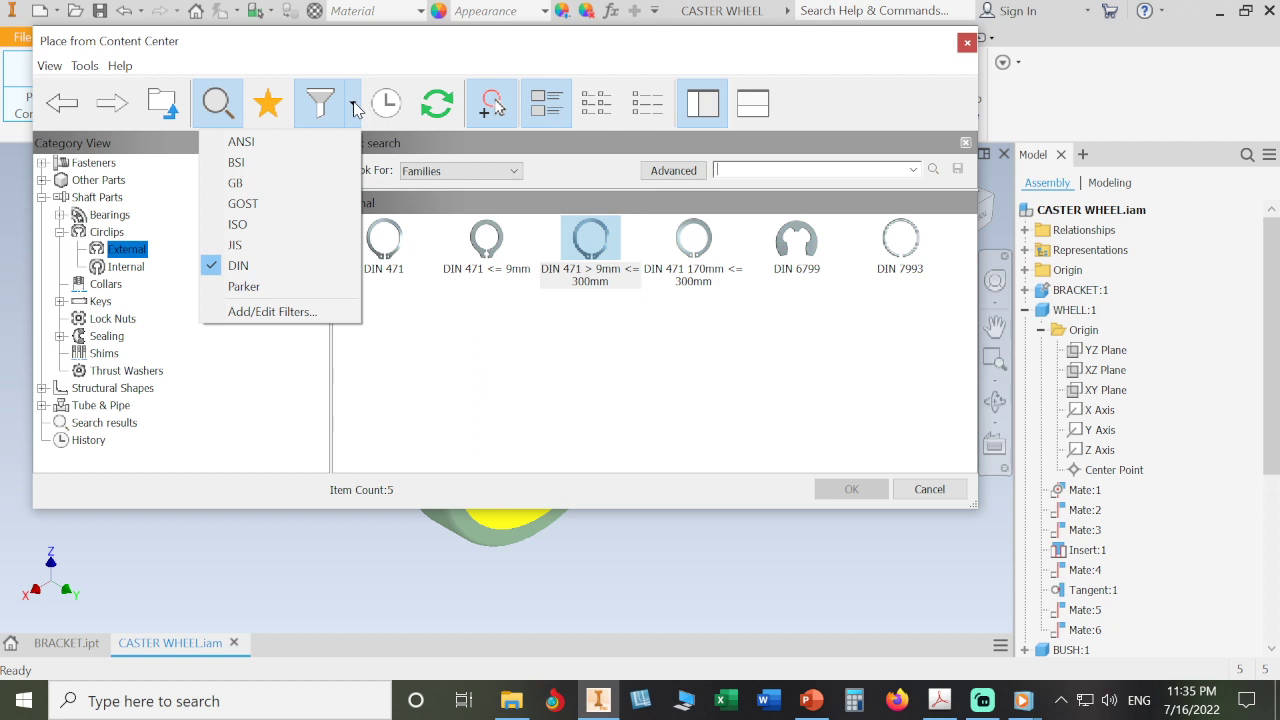
click(305, 223)
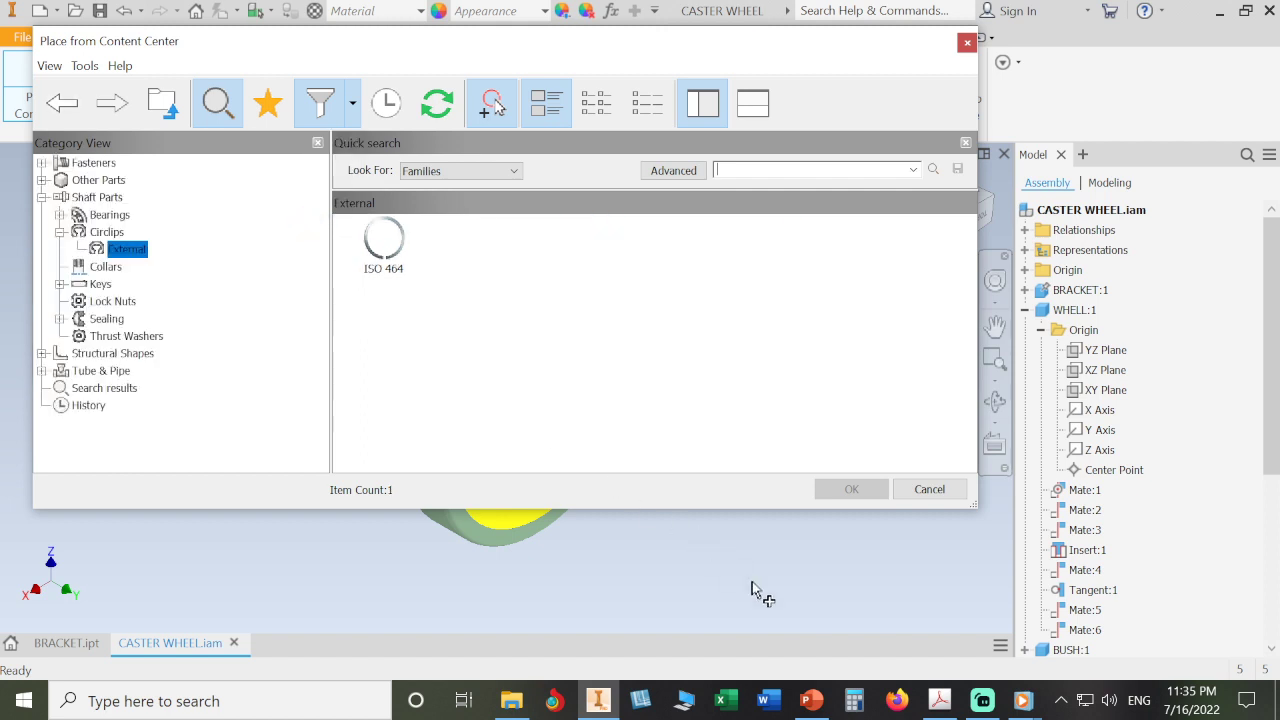
Step: Switch to the exercise book PDF in Acrobat and examine the standard-part entries in the CASTER WHEEL parts list
click(939, 700)
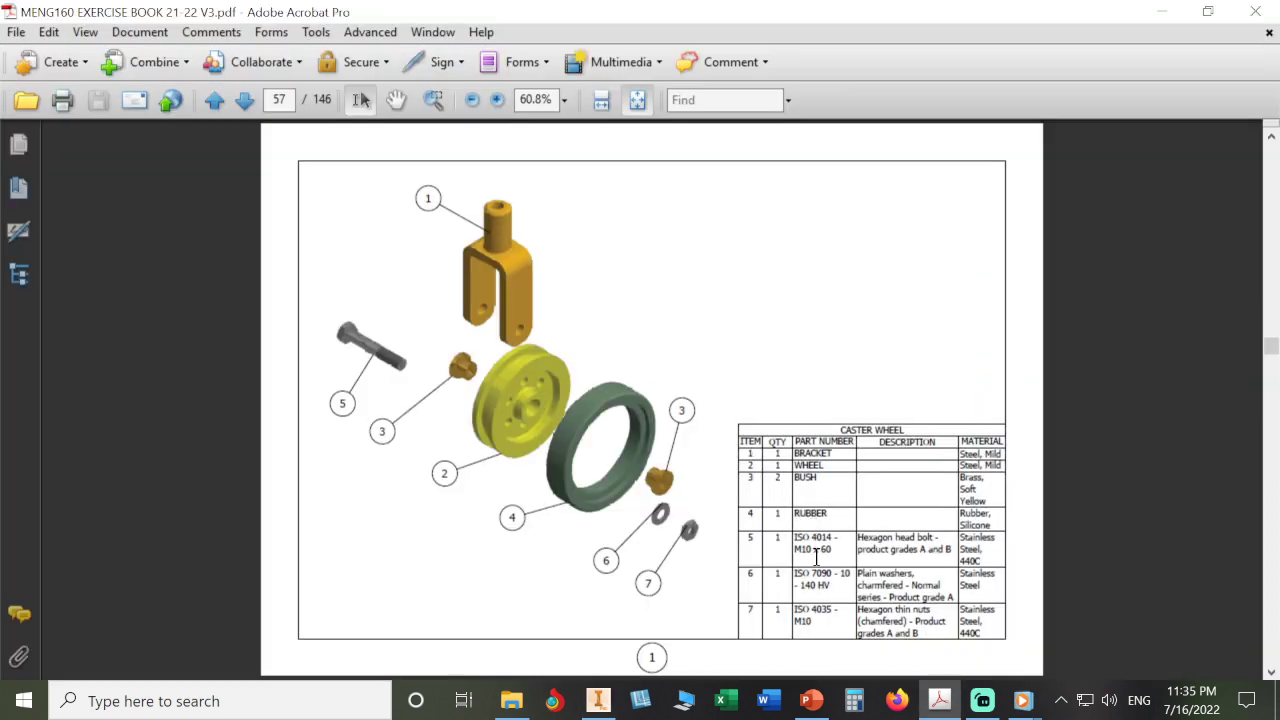
ctrl+scroll(815, 553, up, 3)
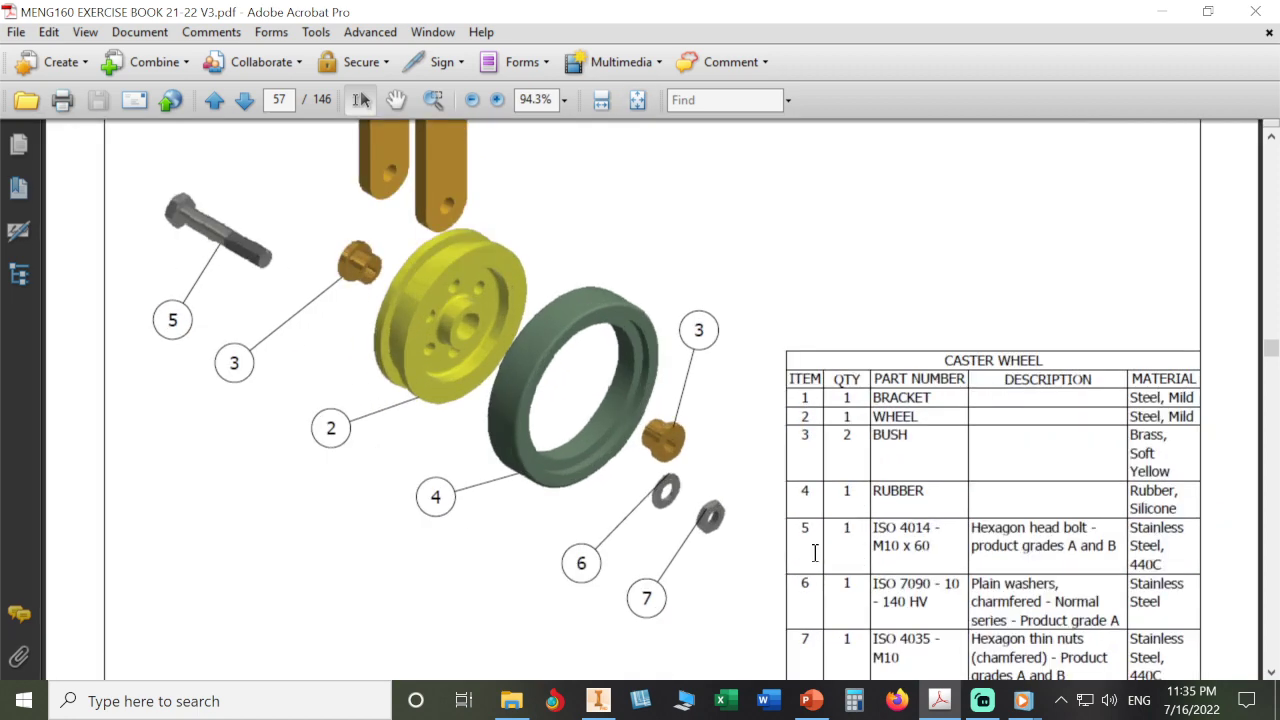
ctrl+scroll(815, 553, up, 1)
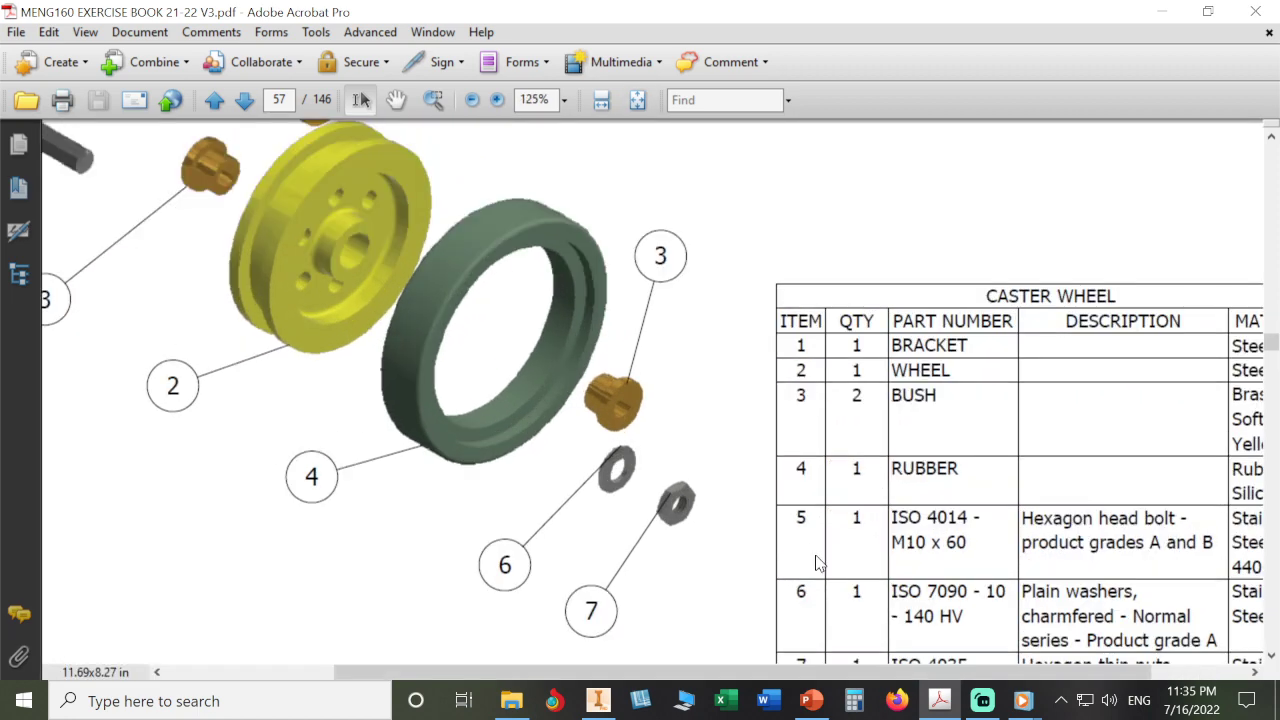
drag(818, 674, 924, 678)
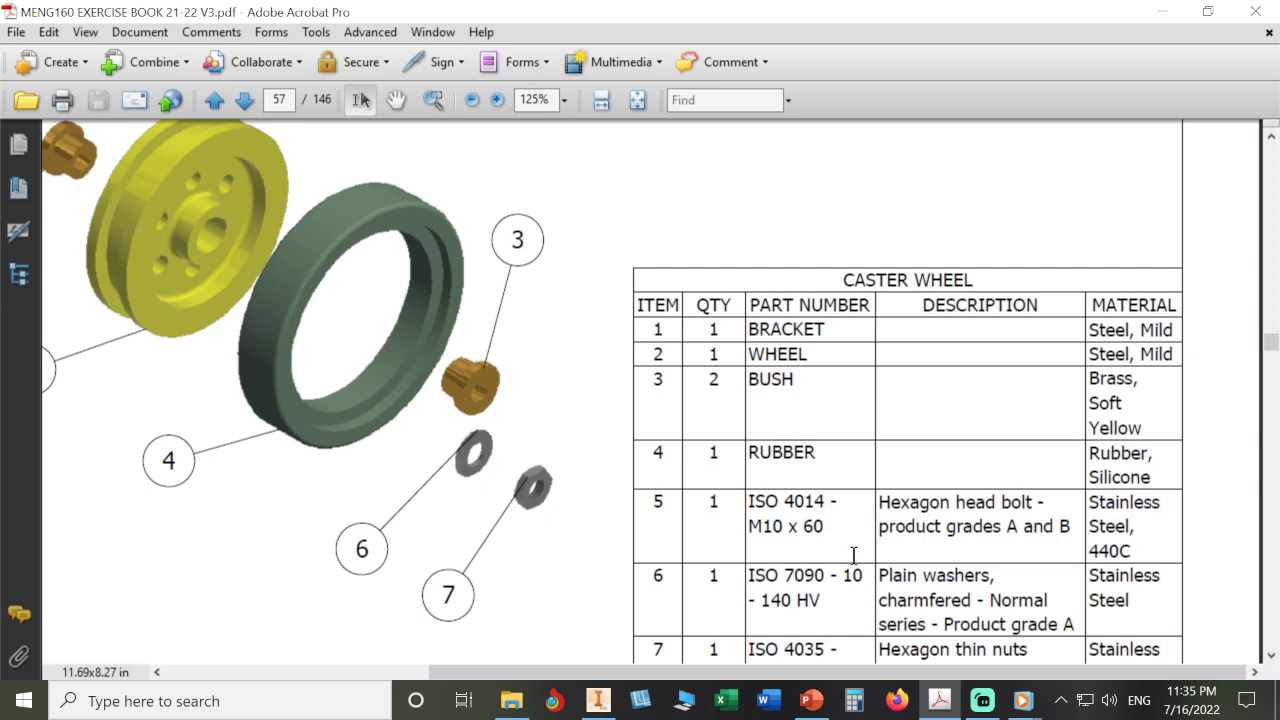
Step: Return to Inventor and choose the ISO 4014 hex head bolt from the Fasteners category, opening its size selection beside the model
click(598, 701)
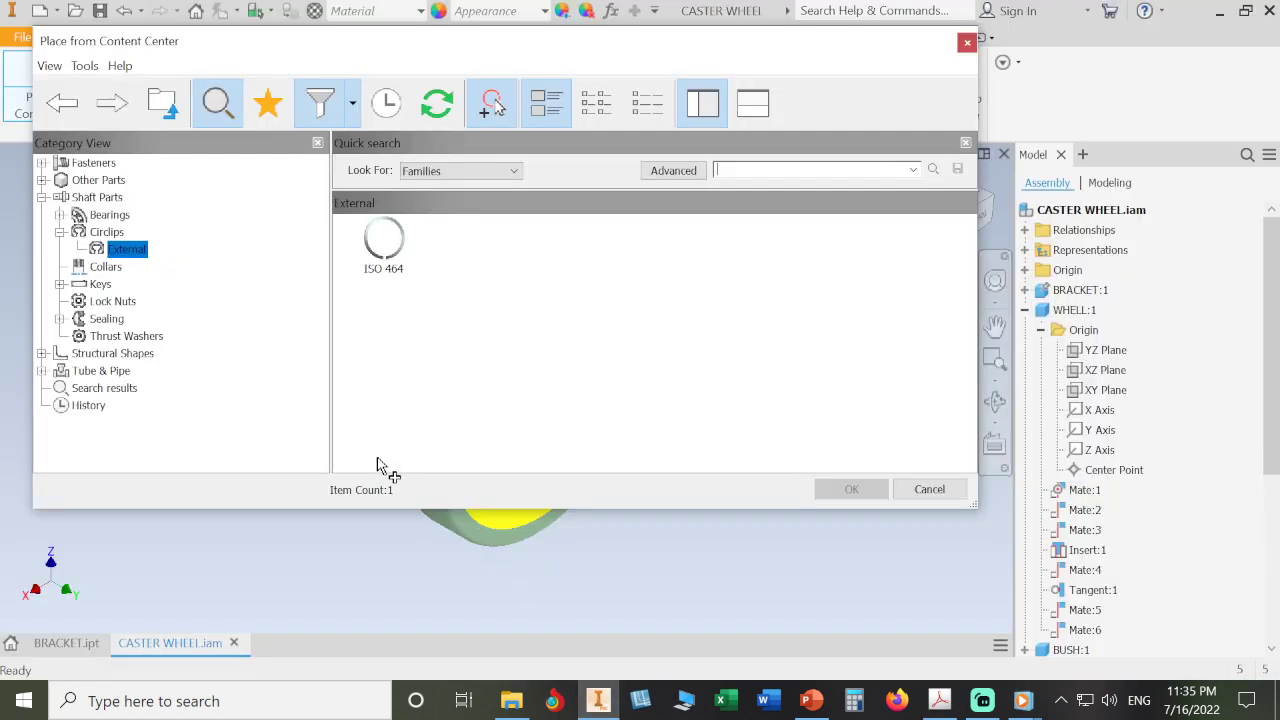
double_click(92, 163)
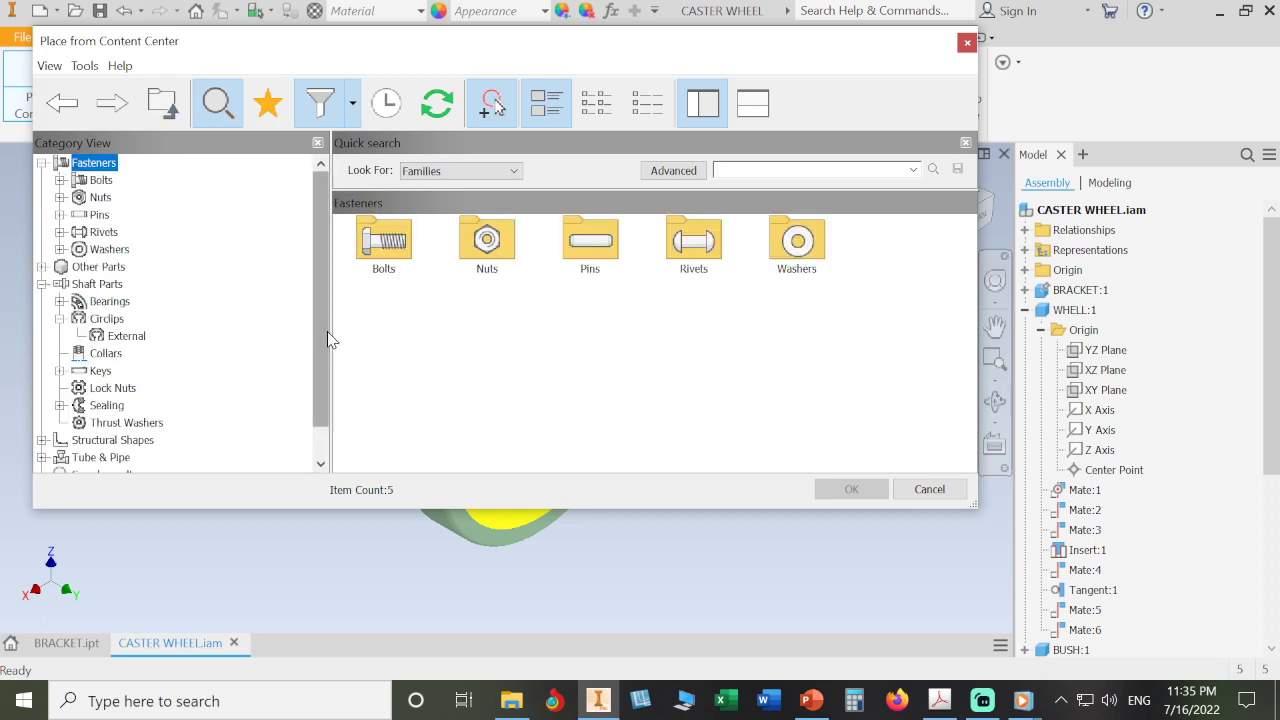
double_click(383, 245)
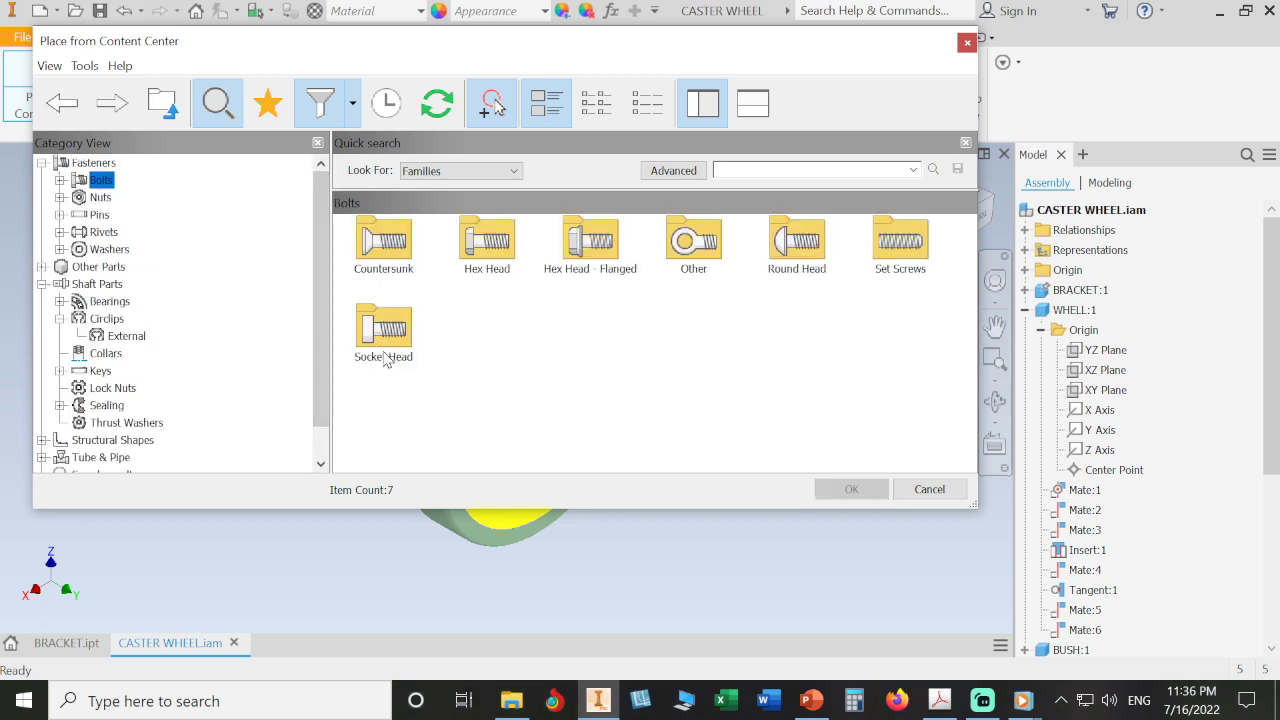
double_click(486, 242)
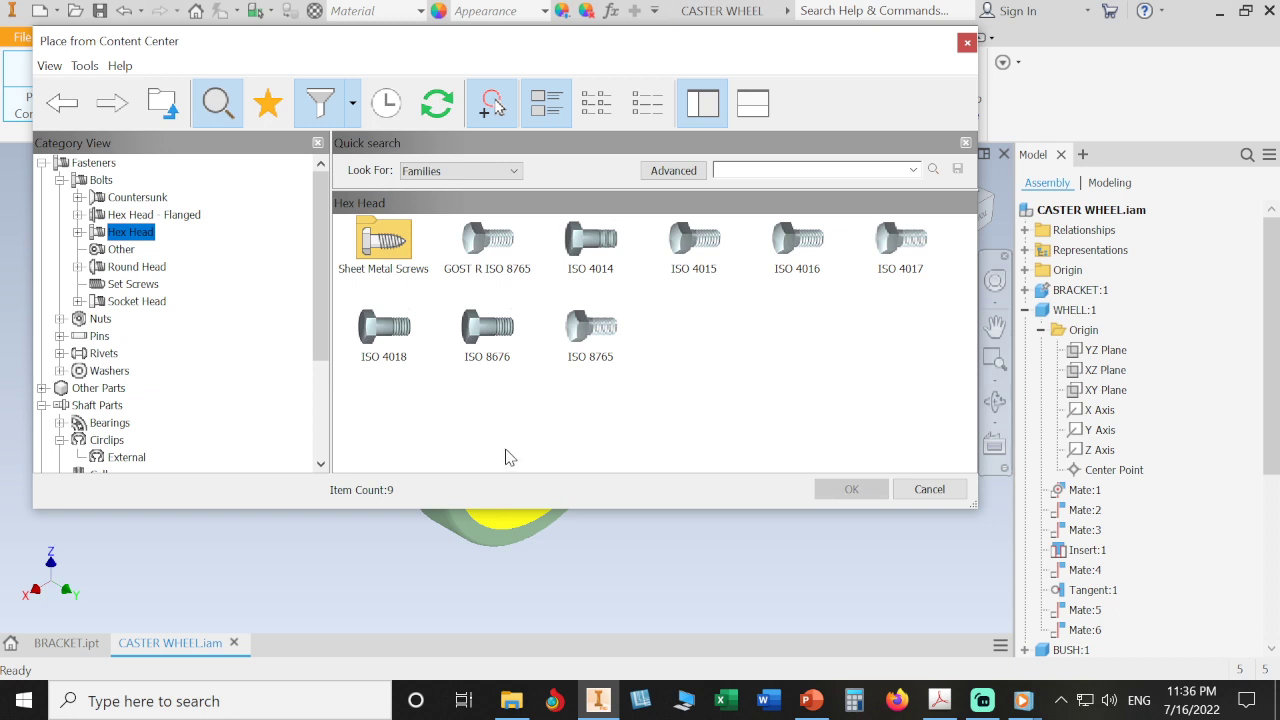
double_click(592, 240)
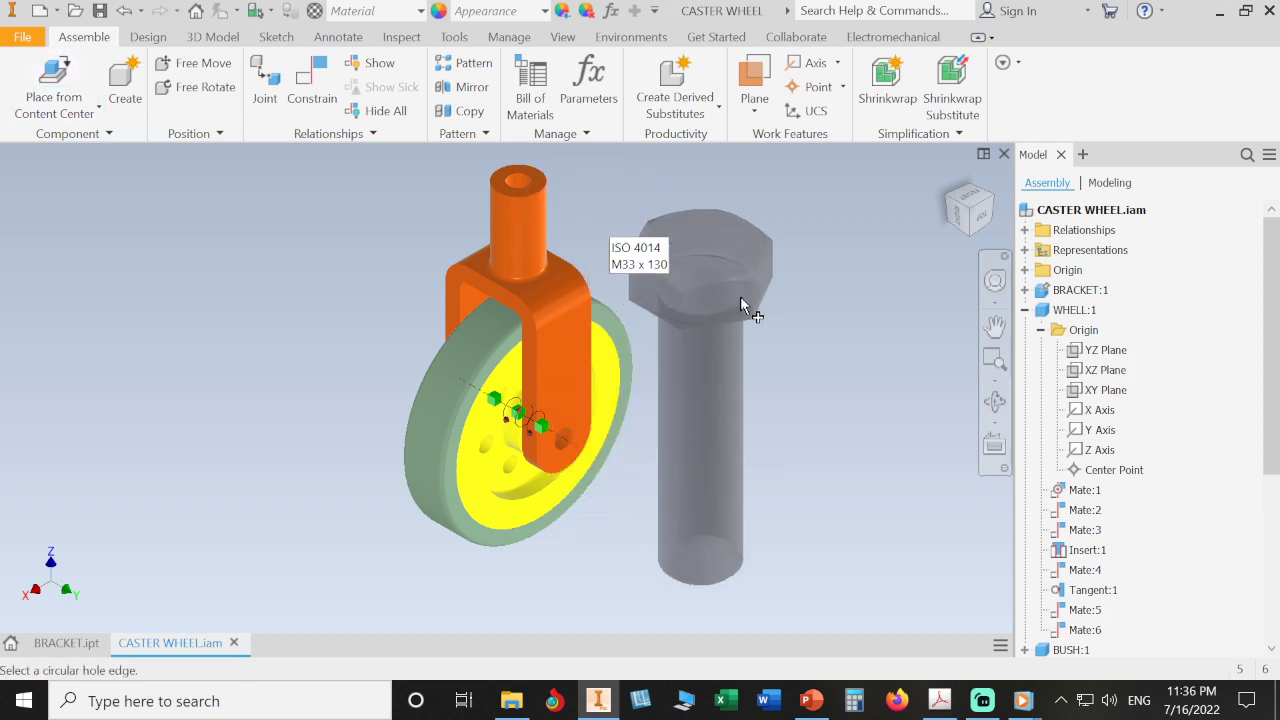
click(733, 305)
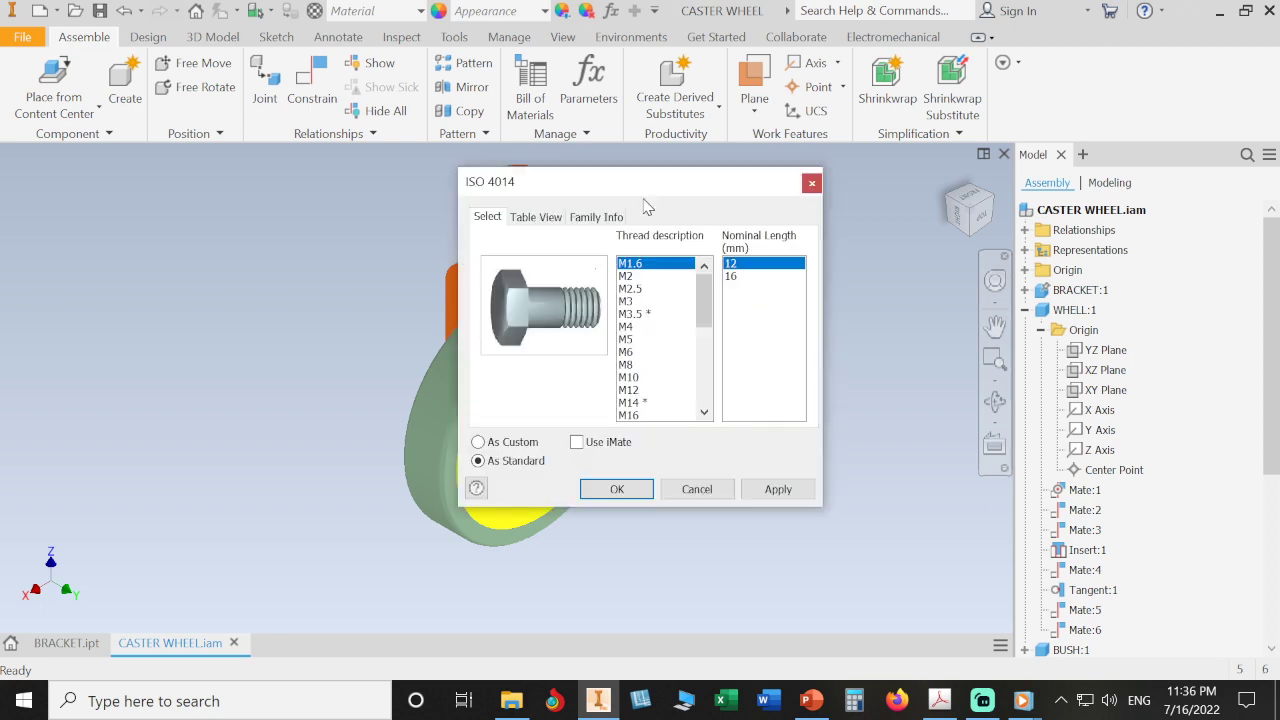
drag(633, 183, 829, 190)
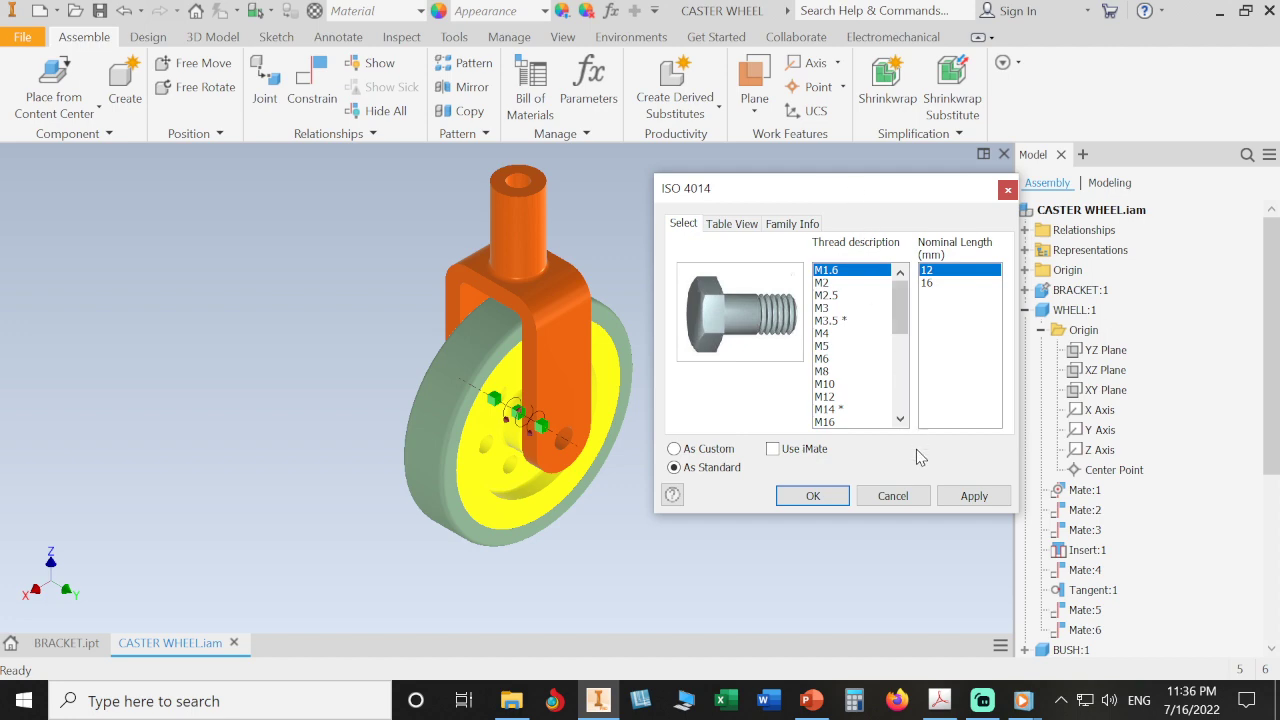
Step: Check the thread and length of the ISO 4014 bolt in the PDF parts list in Acrobat
click(938, 702)
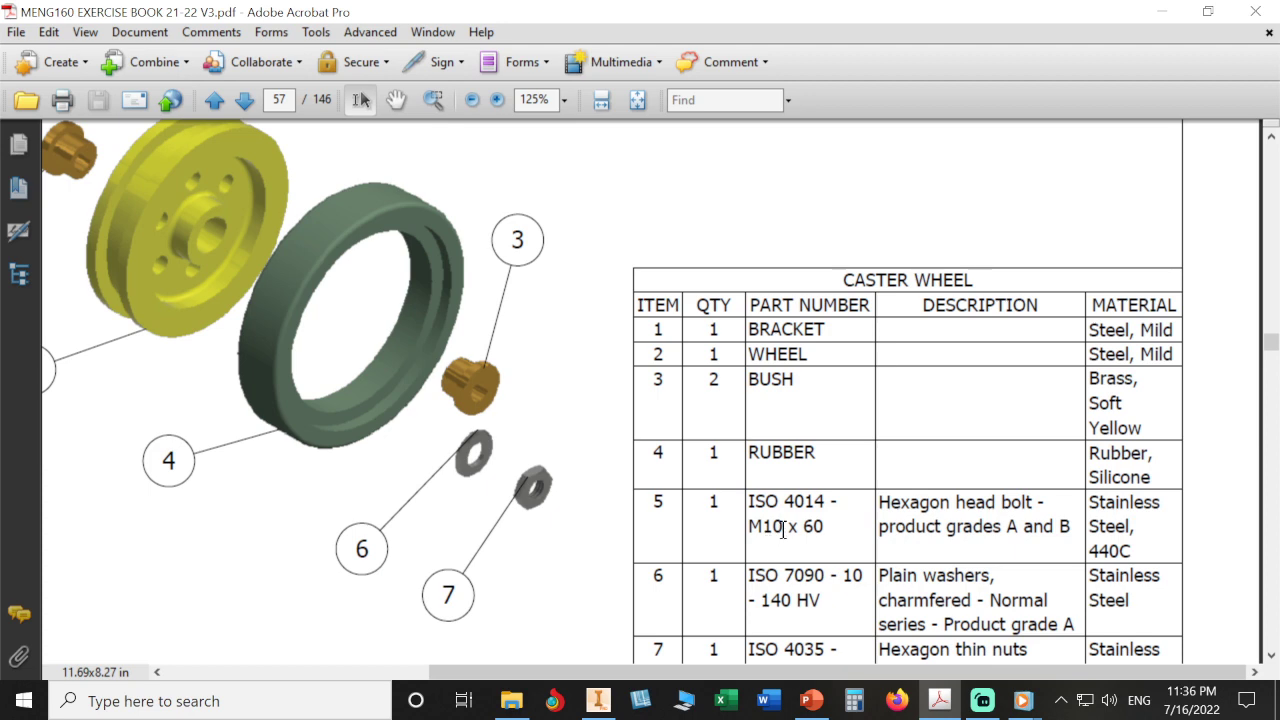
drag(784, 531, 751, 528)
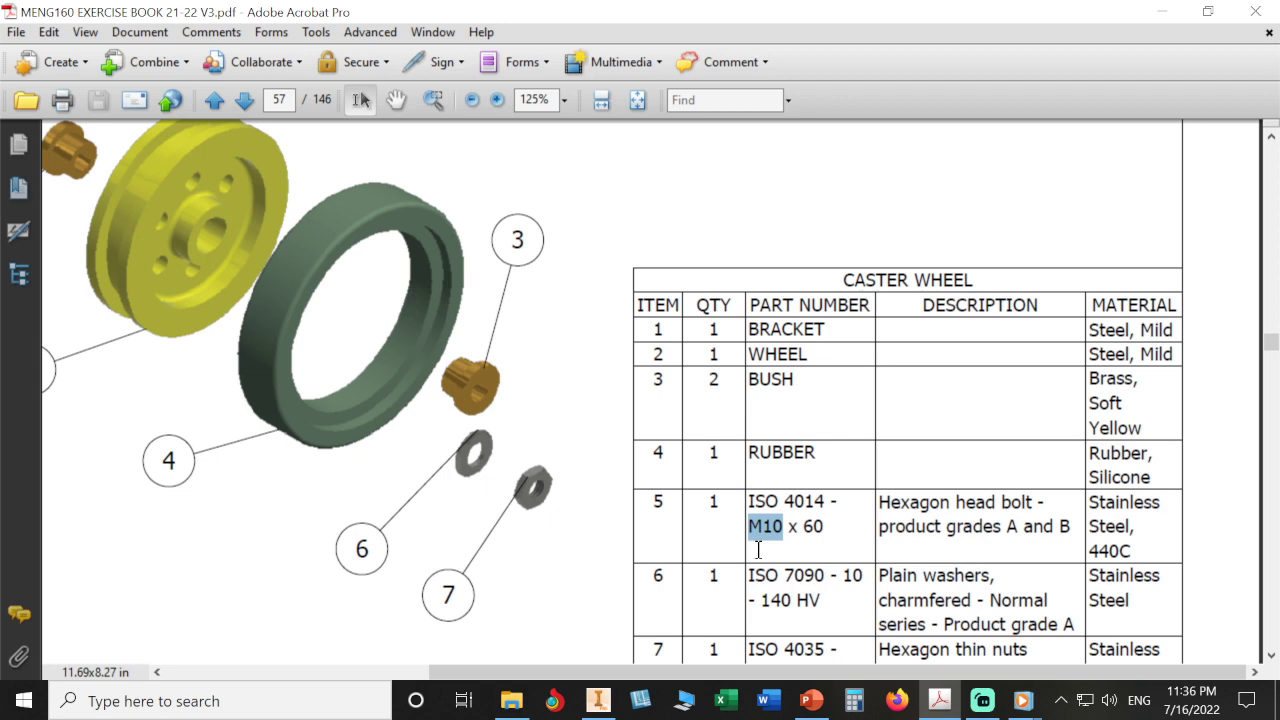
click(820, 543)
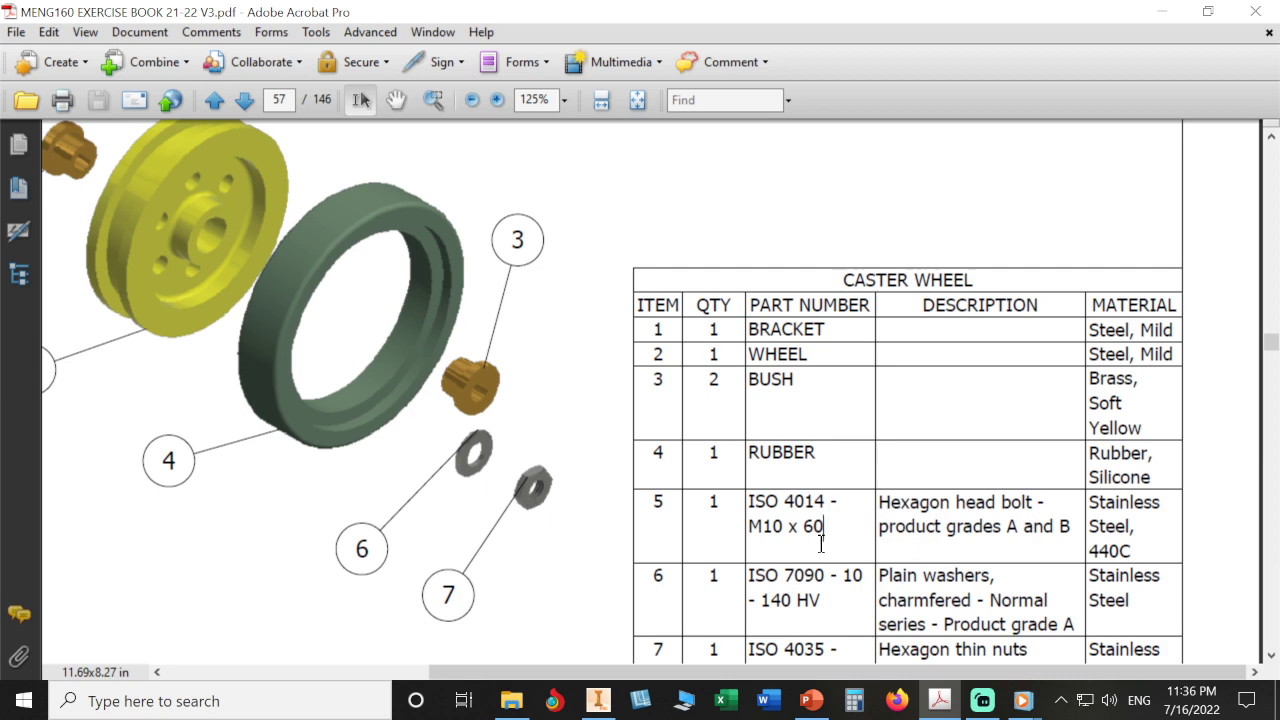
Step: Back in Inventor, set the bolt to thread M10 and nominal length 60 mm, and place one beside the bracket
click(598, 700)
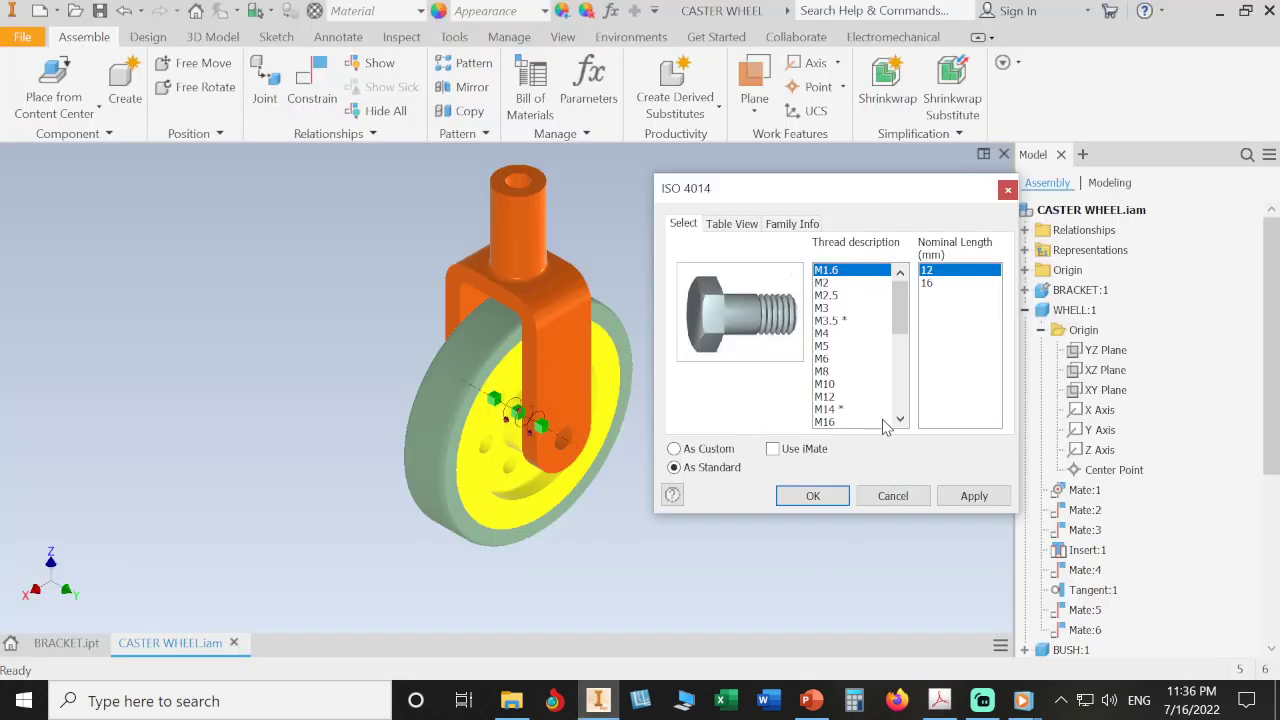
click(822, 384)
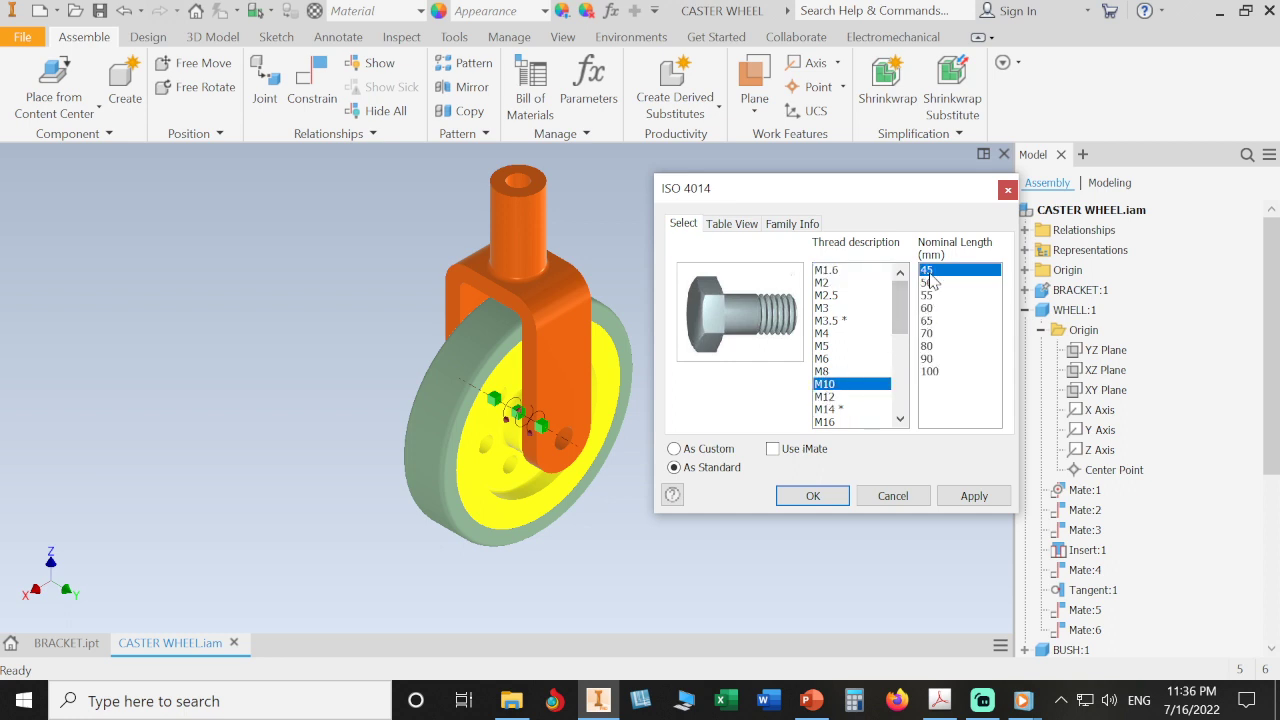
click(928, 308)
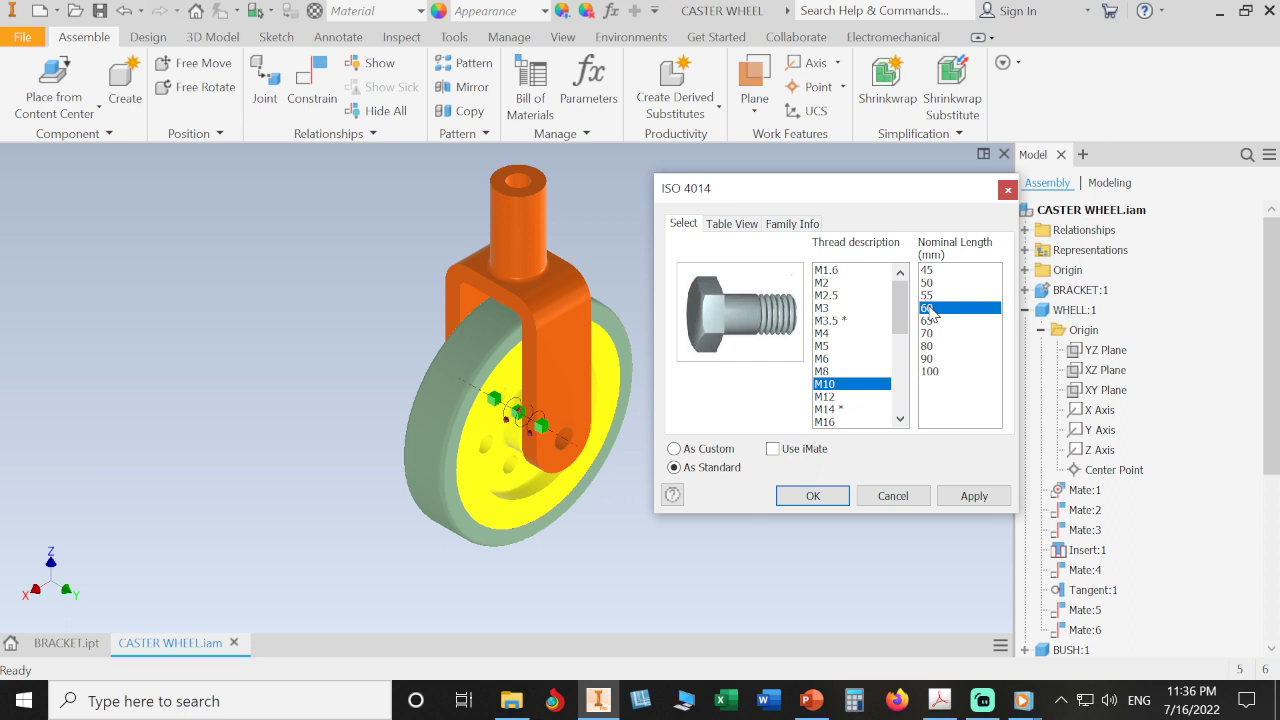
click(838, 495)
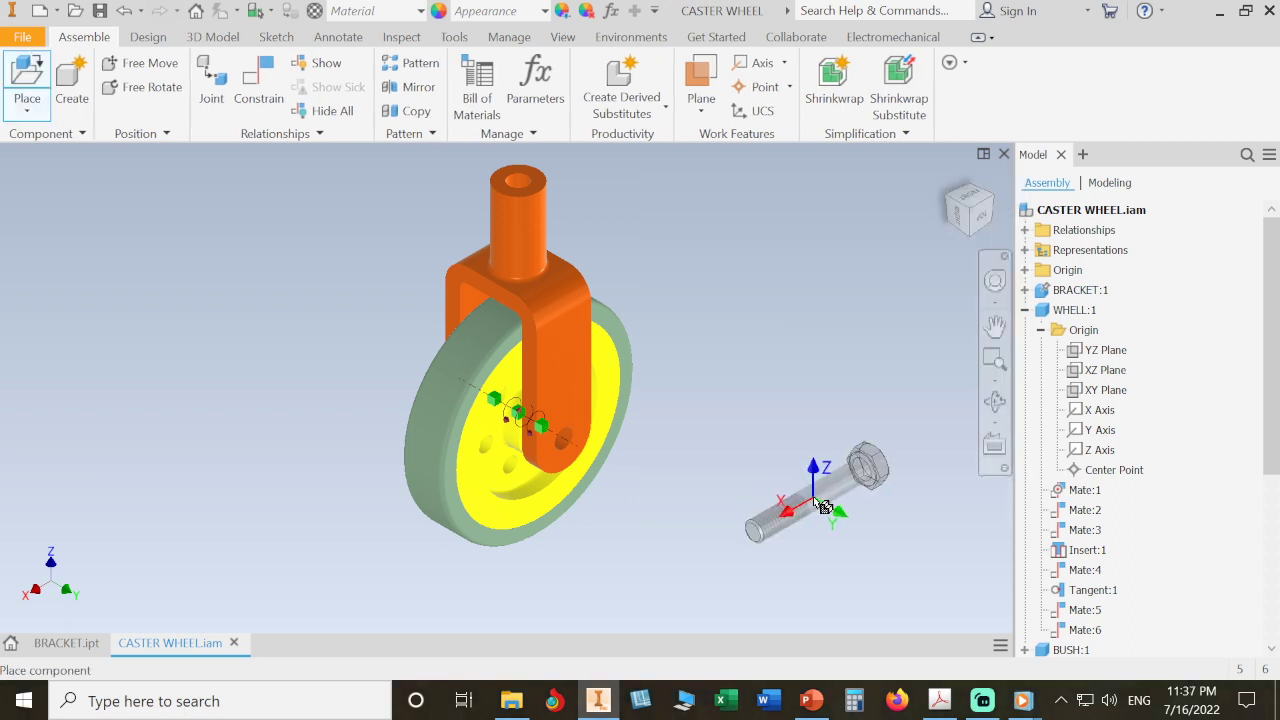
click(717, 404)
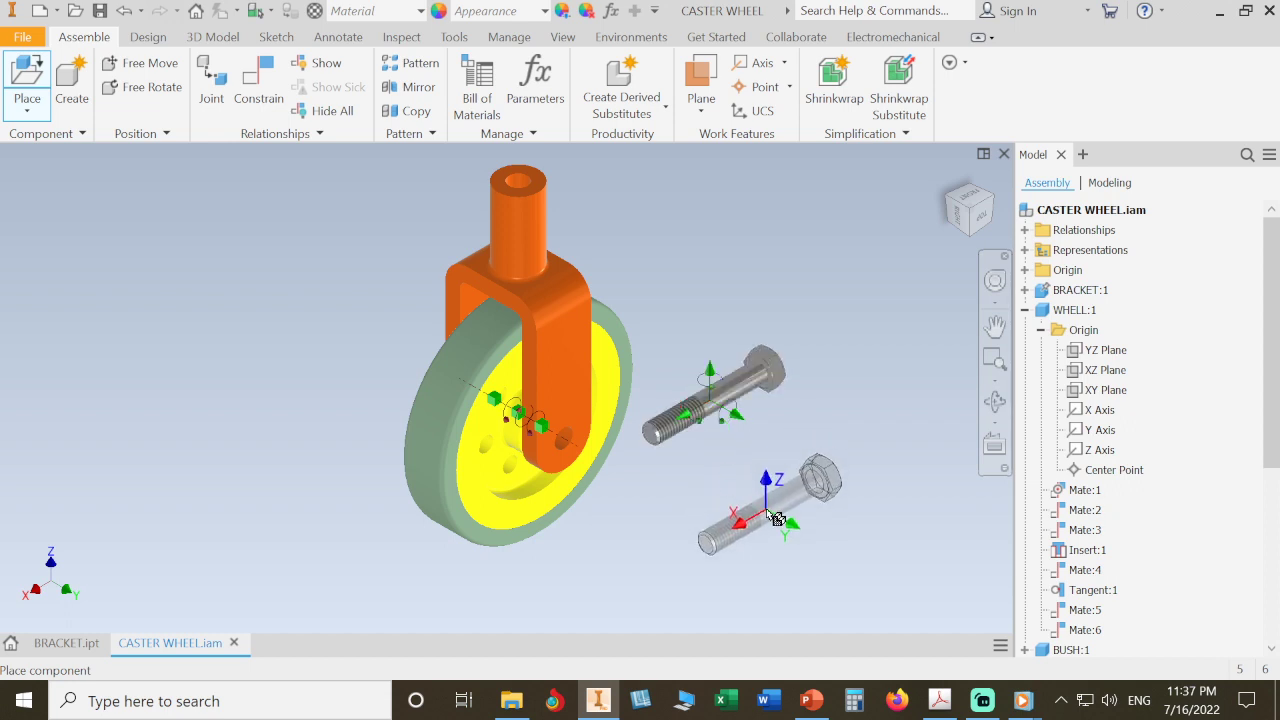
right_click(773, 509)
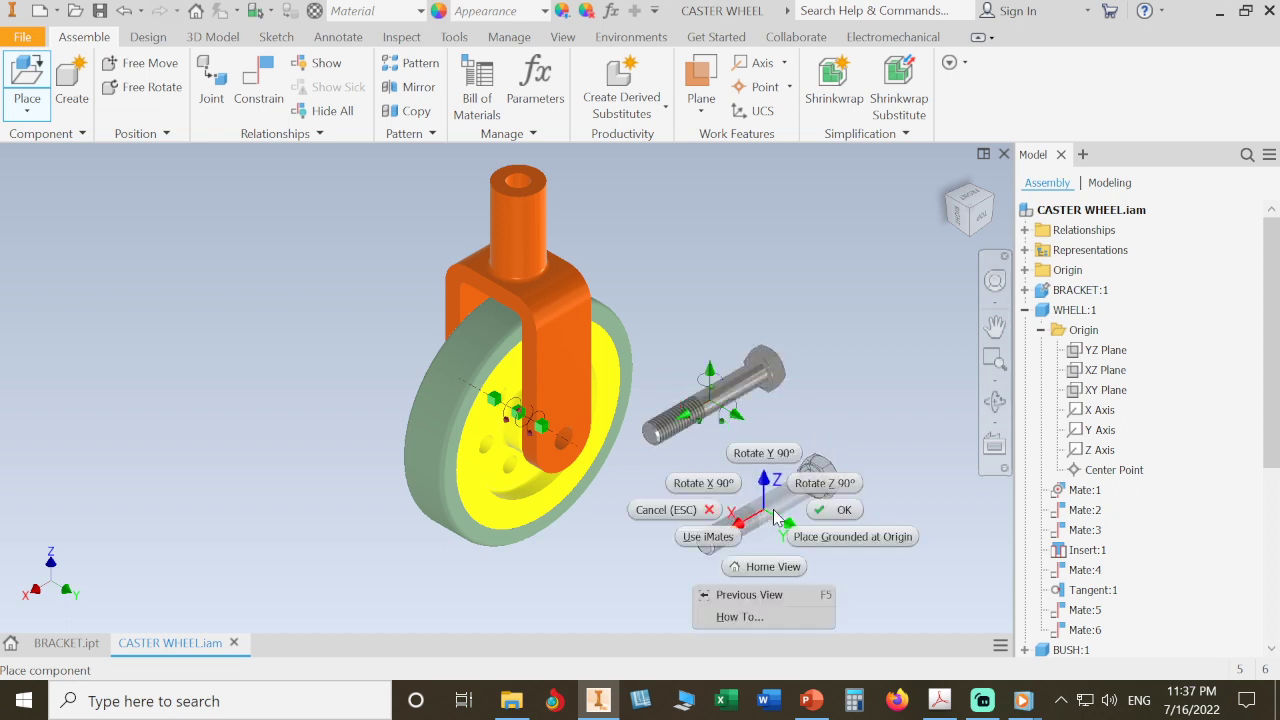
click(836, 510)
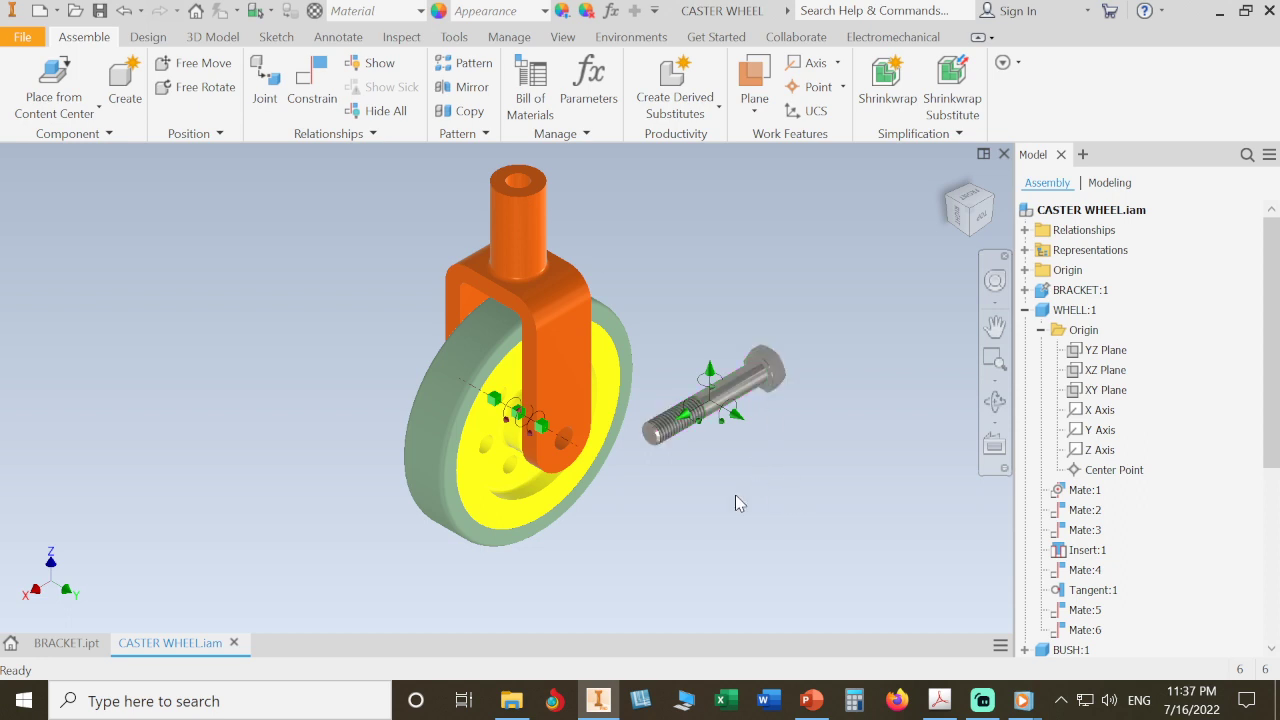
Step: Insert the bolt into the bracket by constraining the circular edge under its head to the outer hole edge of the arm, offset 0.000 mm
click(313, 88)
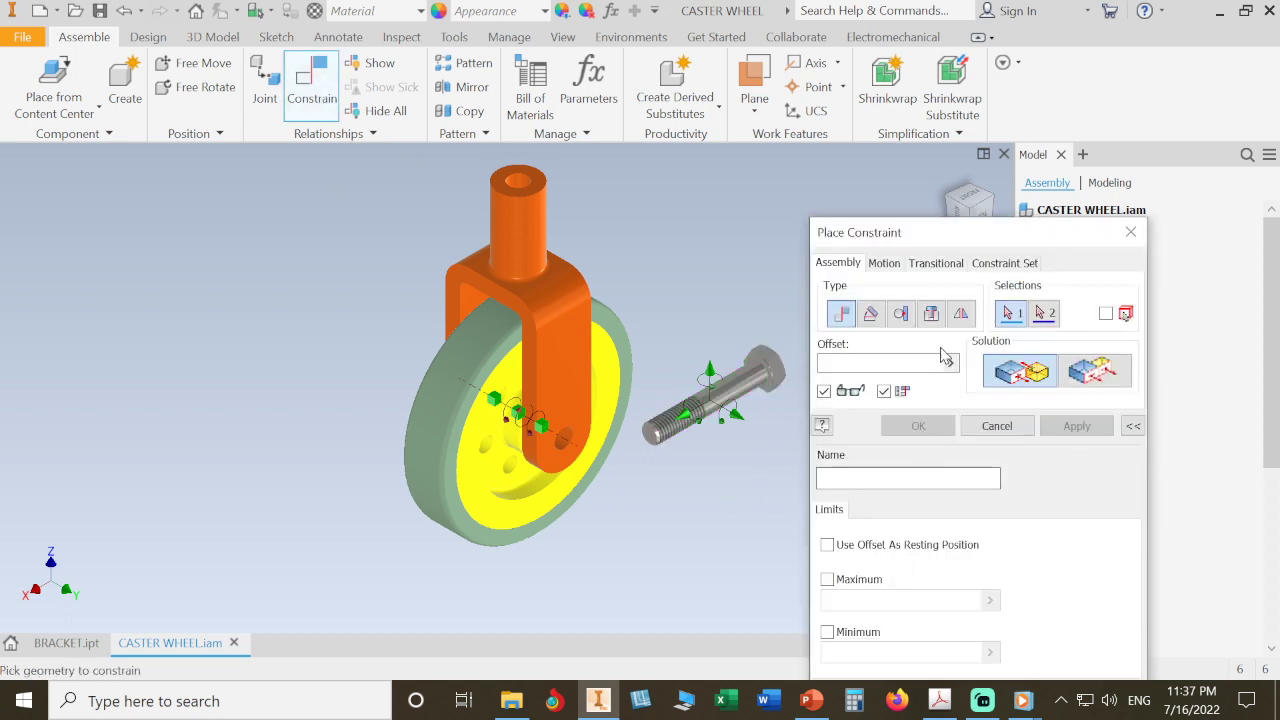
click(931, 314)
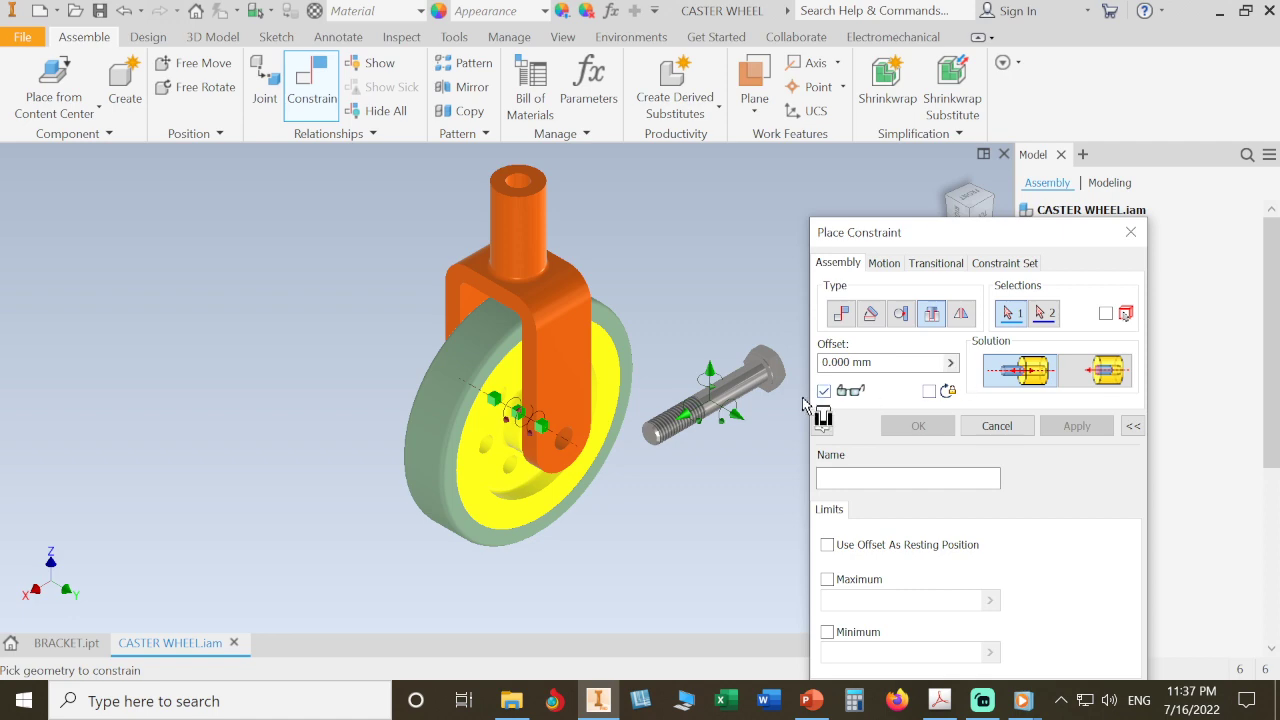
scroll(758, 400, up, 5)
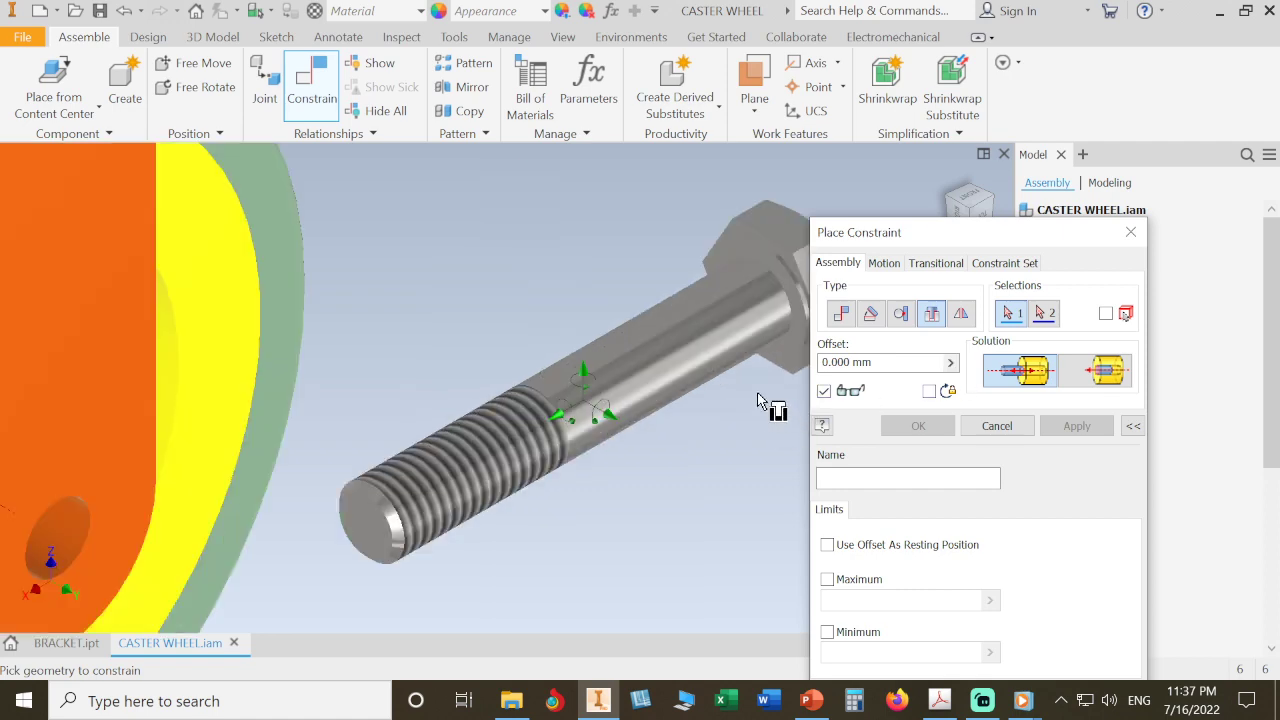
click(790, 312)
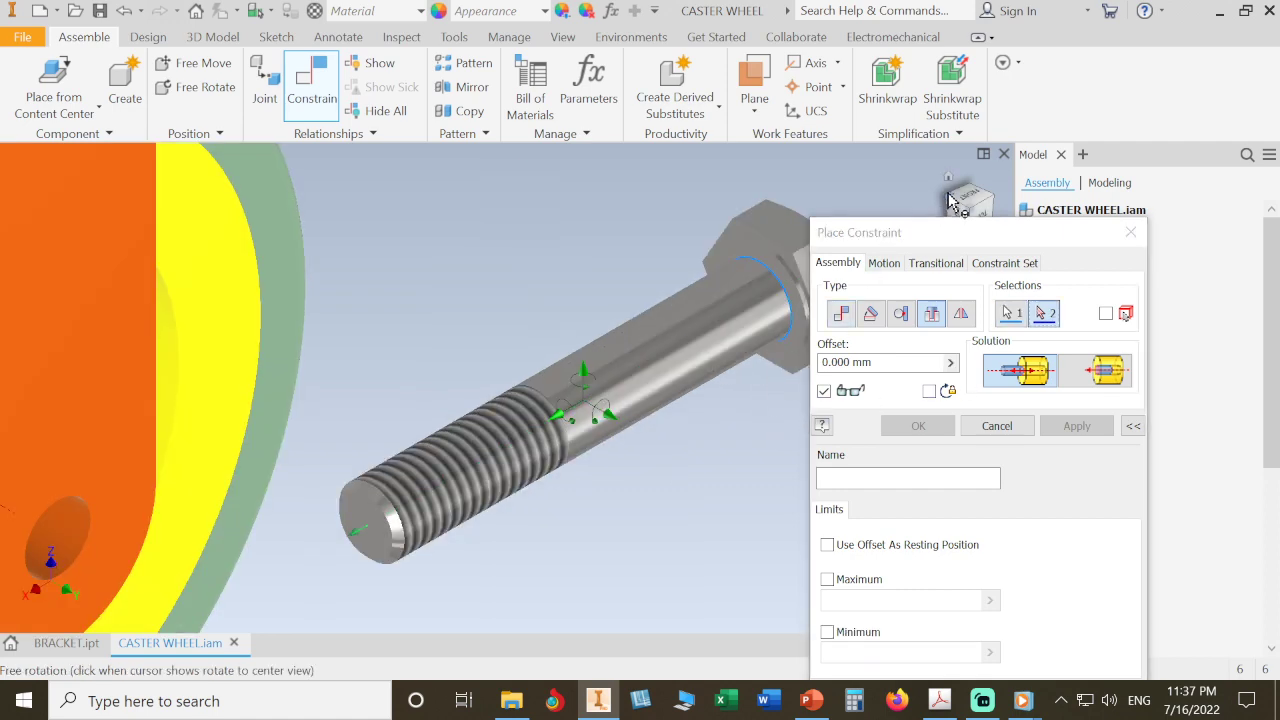
scroll(709, 380, down, 8)
scroll(484, 512, up, 5)
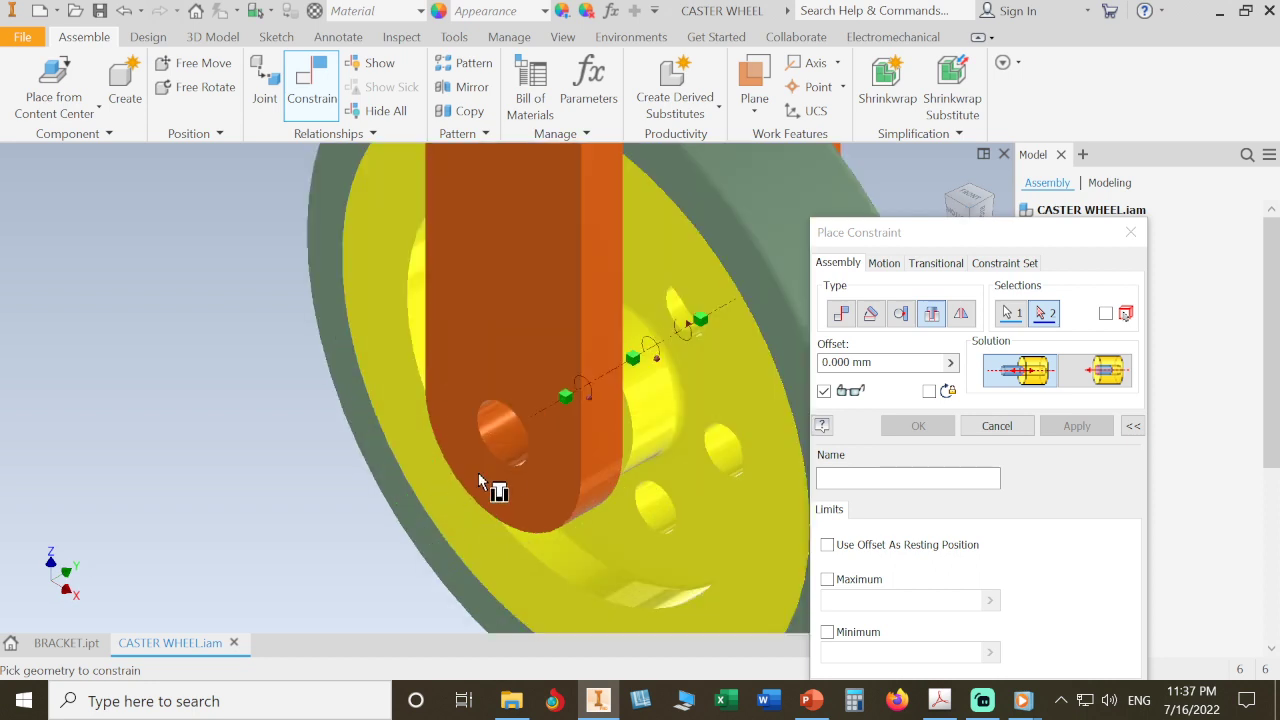
click(504, 461)
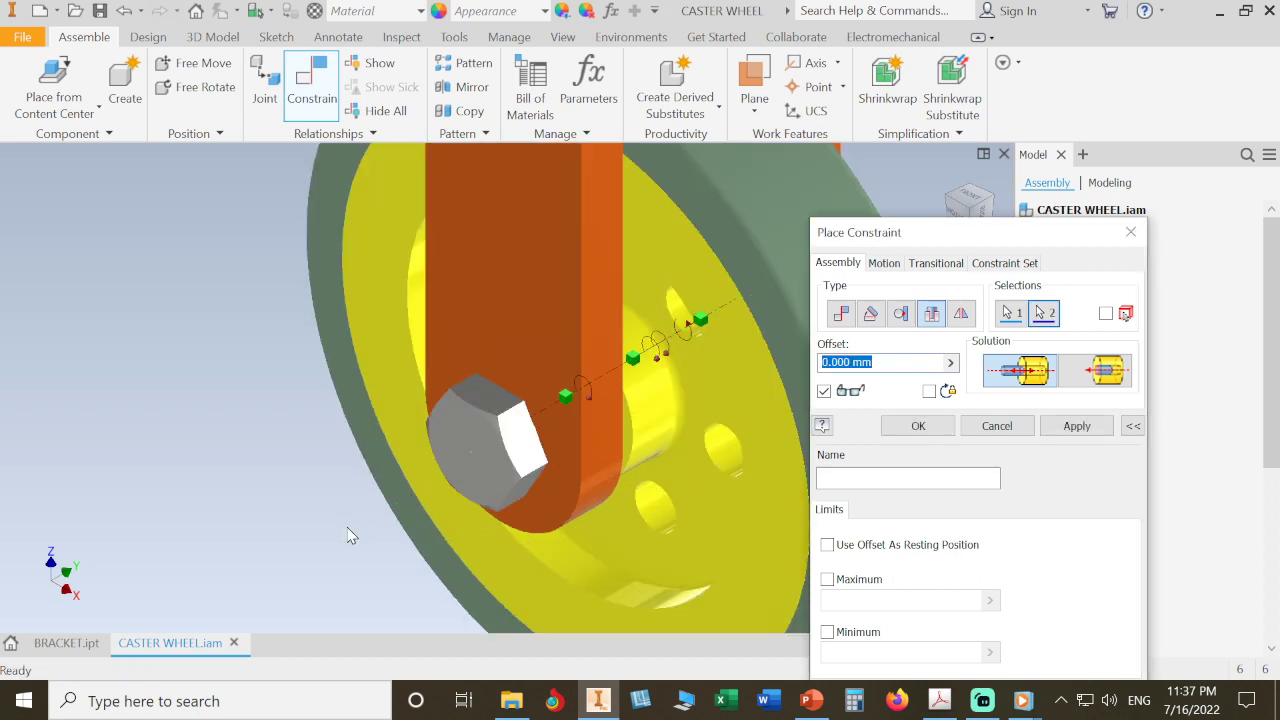
drag(957, 248, 994, 406)
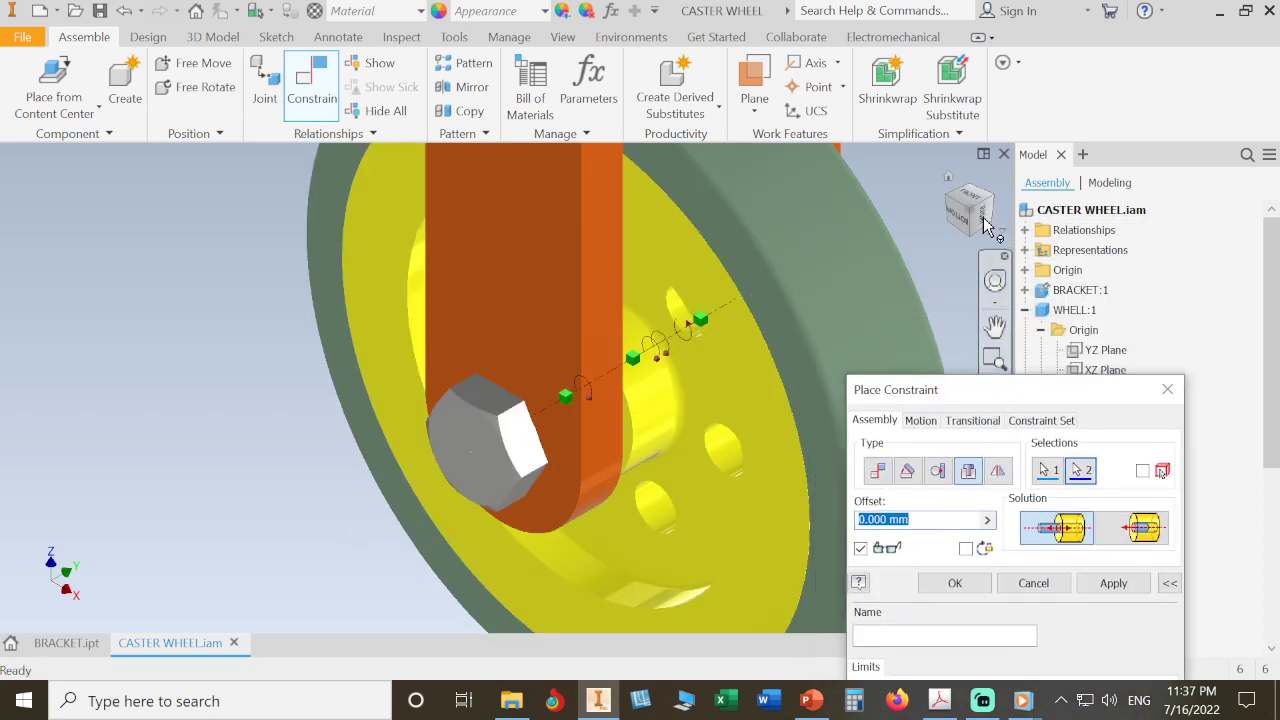
scroll(924, 309, down, 5)
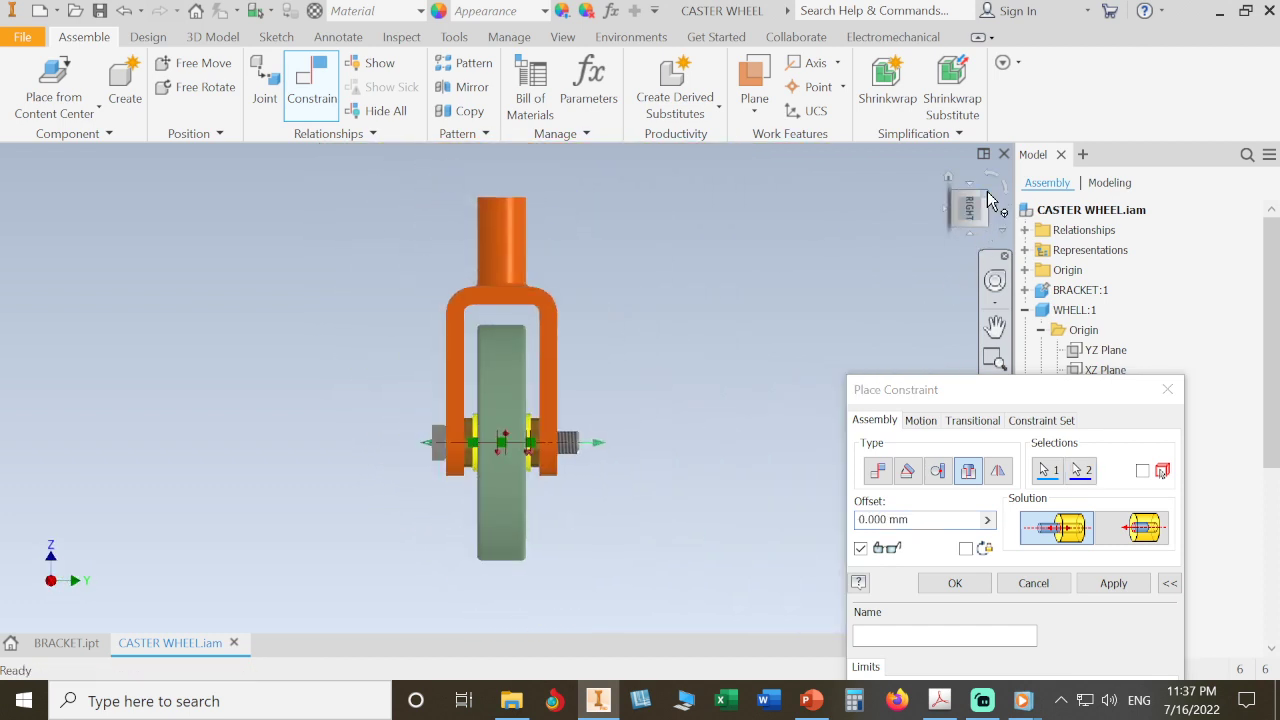
click(967, 213)
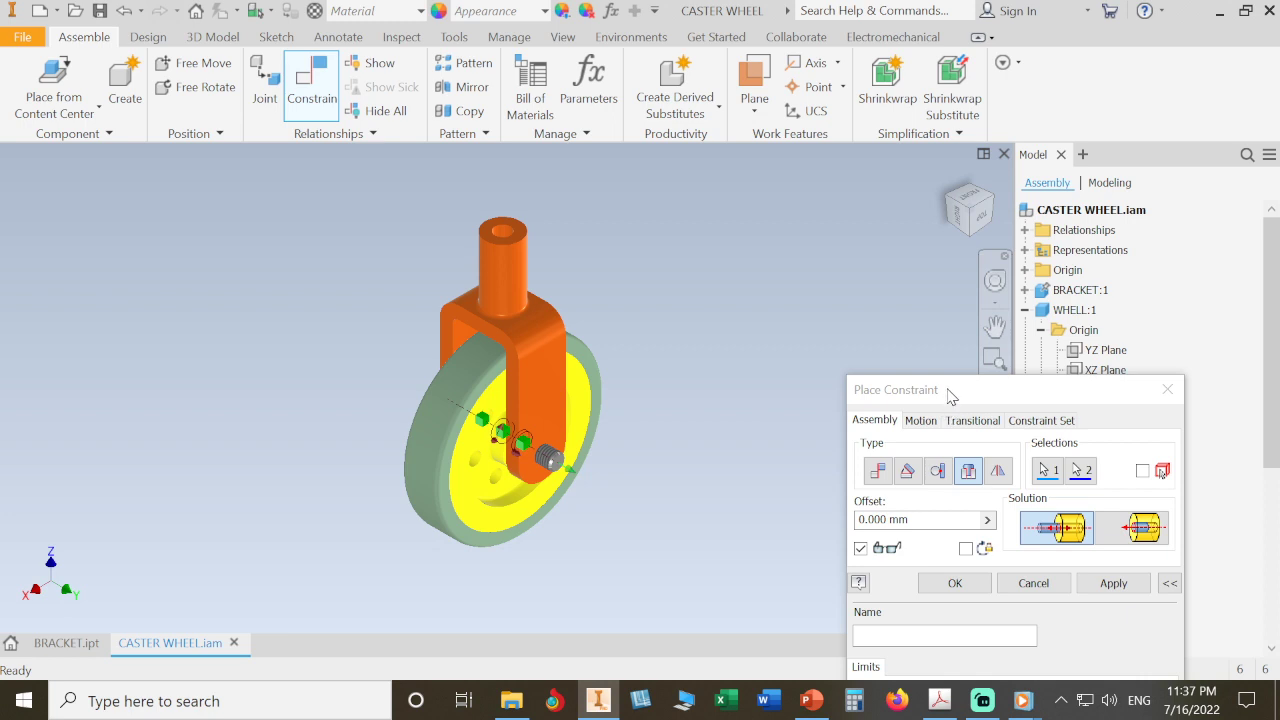
drag(950, 397, 906, 273)
click(908, 463)
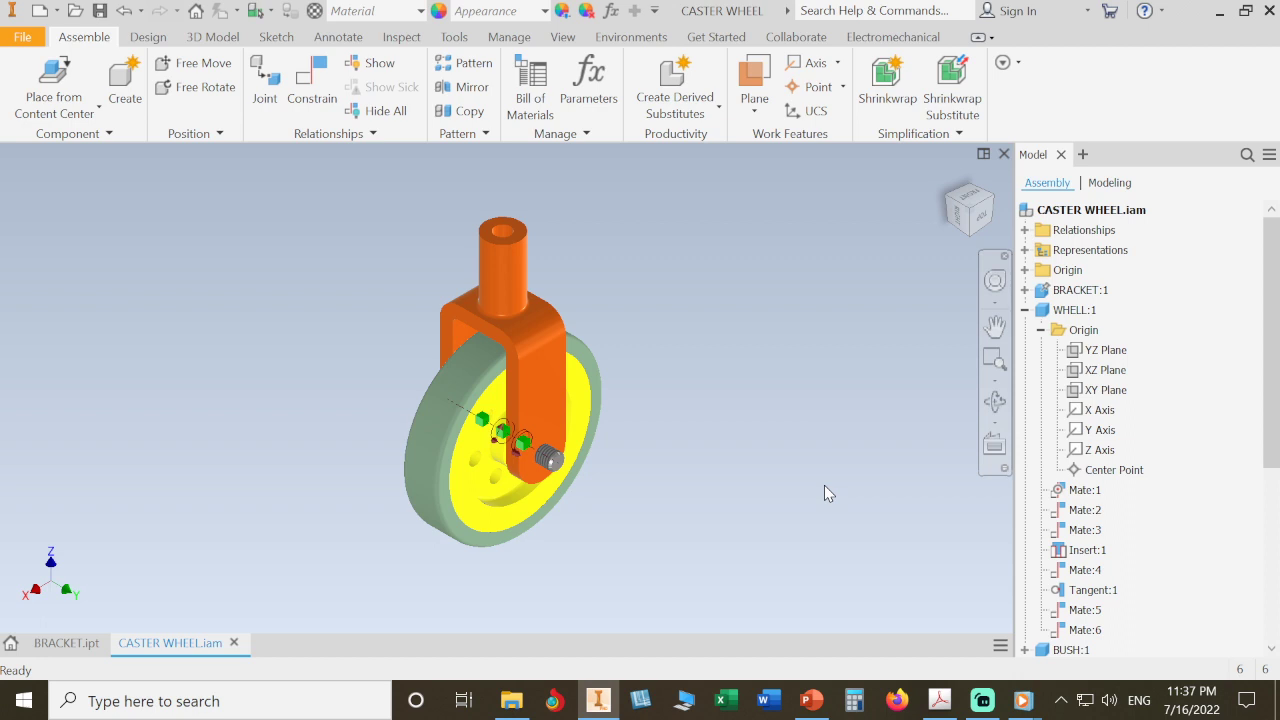
Step: Examine both ends of the inserted bolt and test whether it still rotates freely in the bracket hole
scroll(562, 452, up, 3)
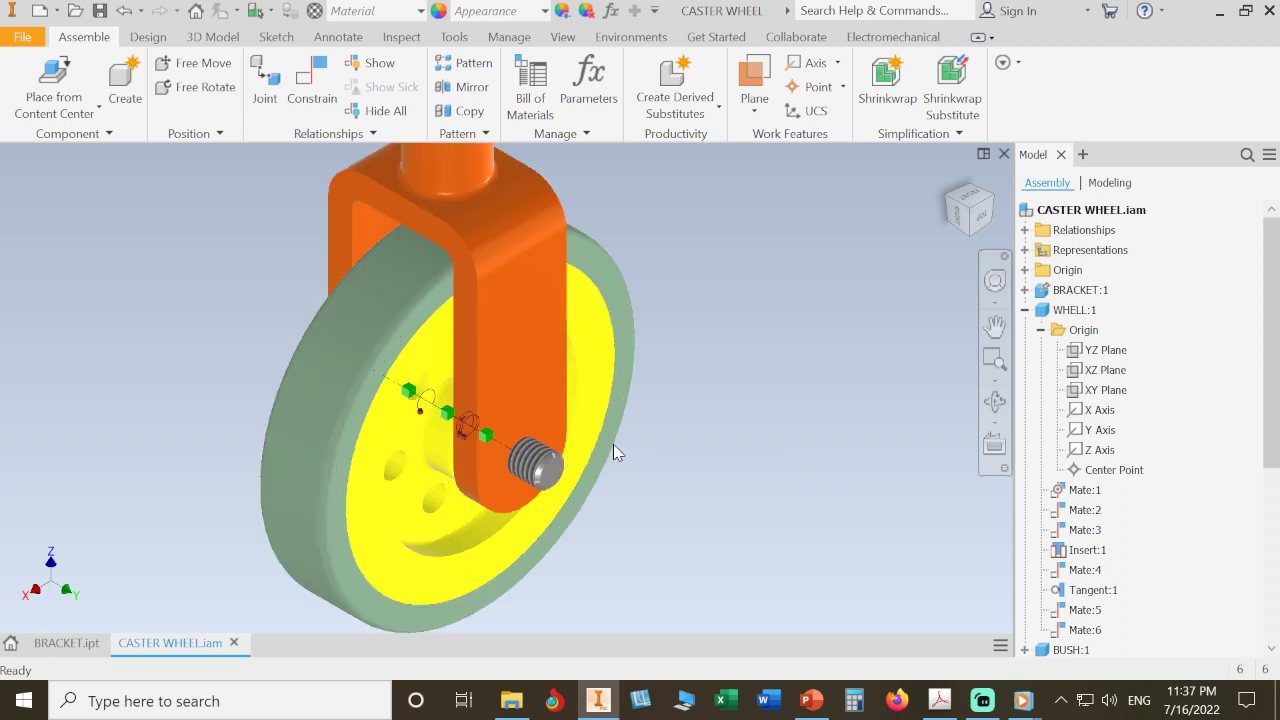
click(948, 212)
scroll(443, 491, up, 5)
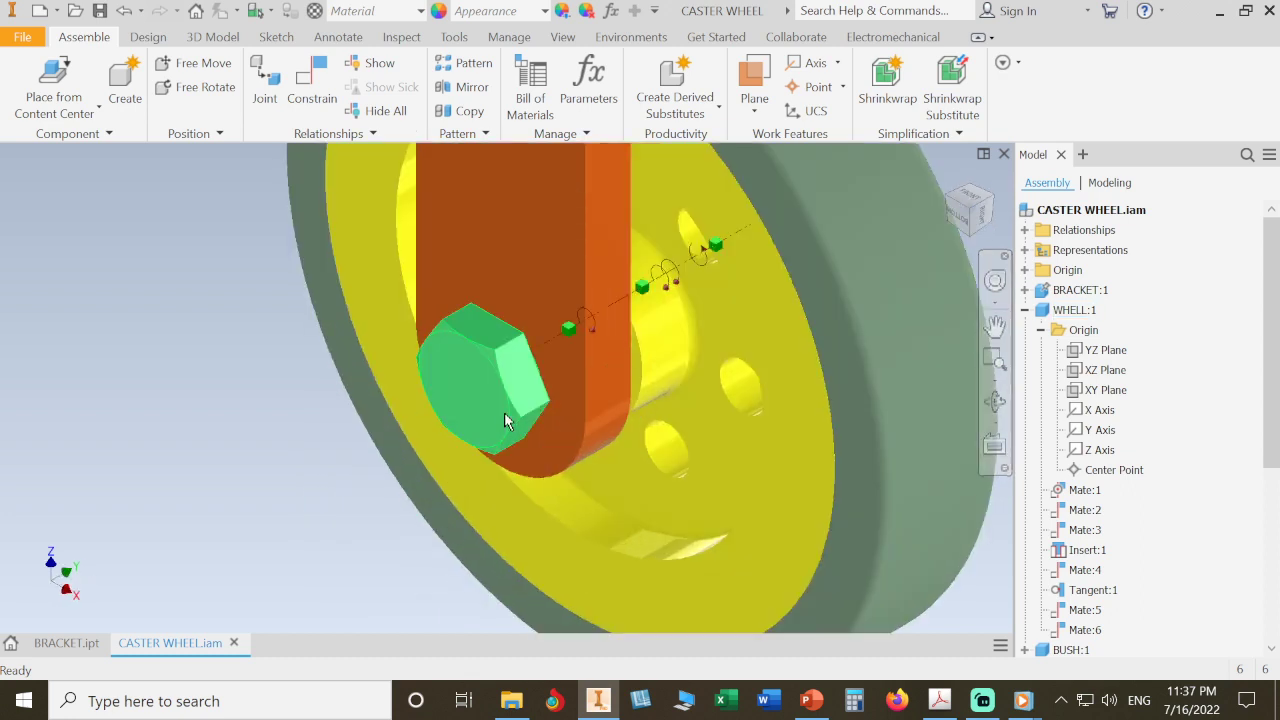
click(515, 424)
mouse_move(456, 340)
mouse_down()
mouse_move(521, 403)
mouse_move(453, 352)
mouse_move(478, 352)
mouse_up()
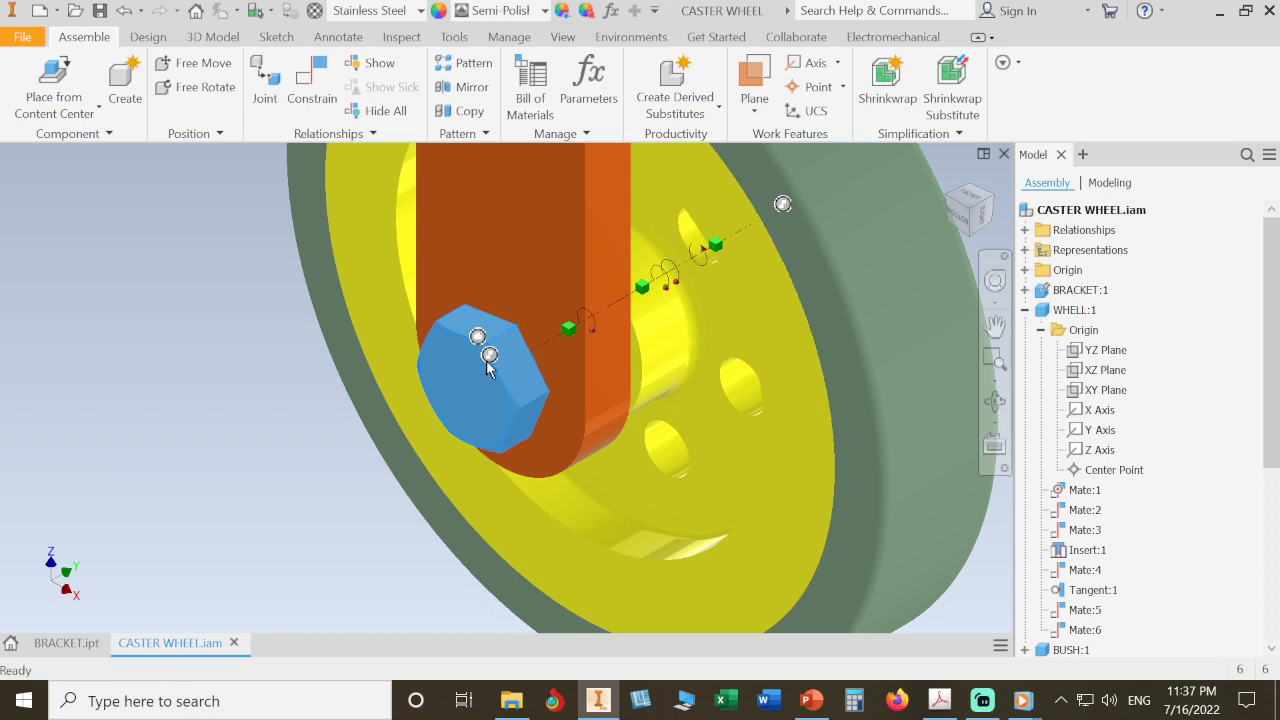
scroll(545, 385, down, 5)
click(800, 386)
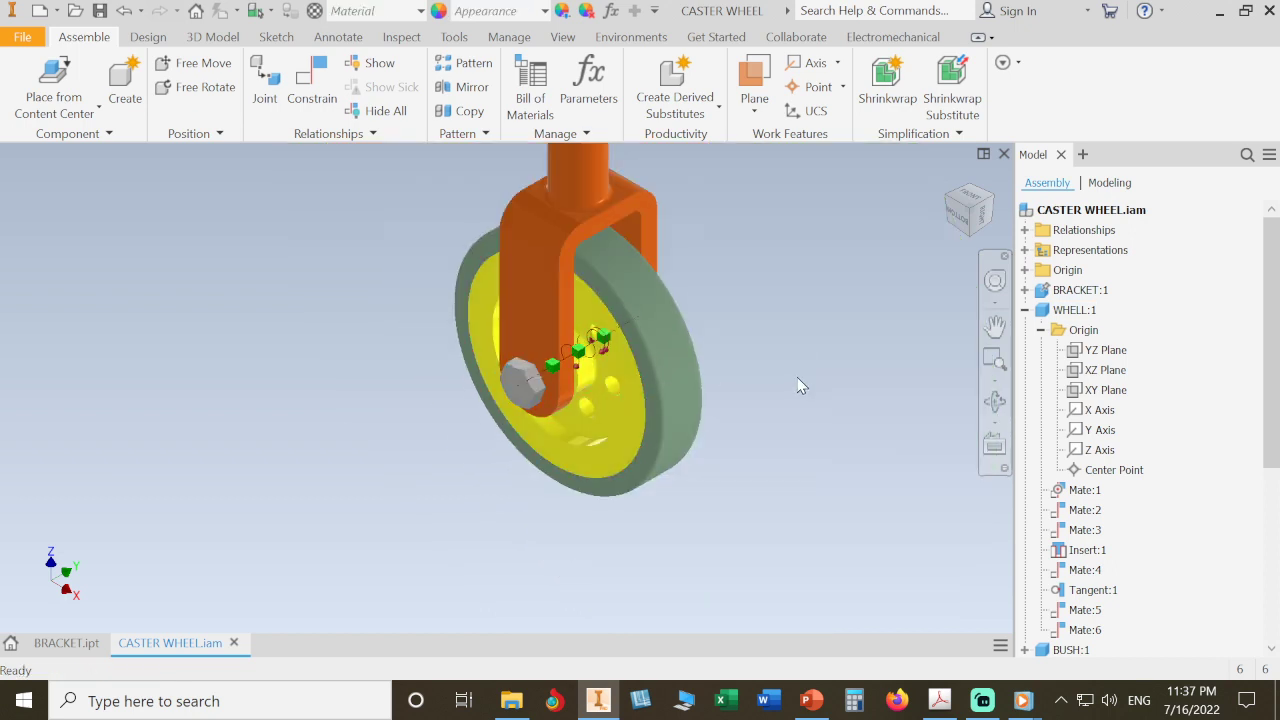
Step: Expose the origin planes of the ISO 4014 M10 x 60 bolt and BRACKET:1 in the model browser, collapsing WHELL:1
click(312, 85)
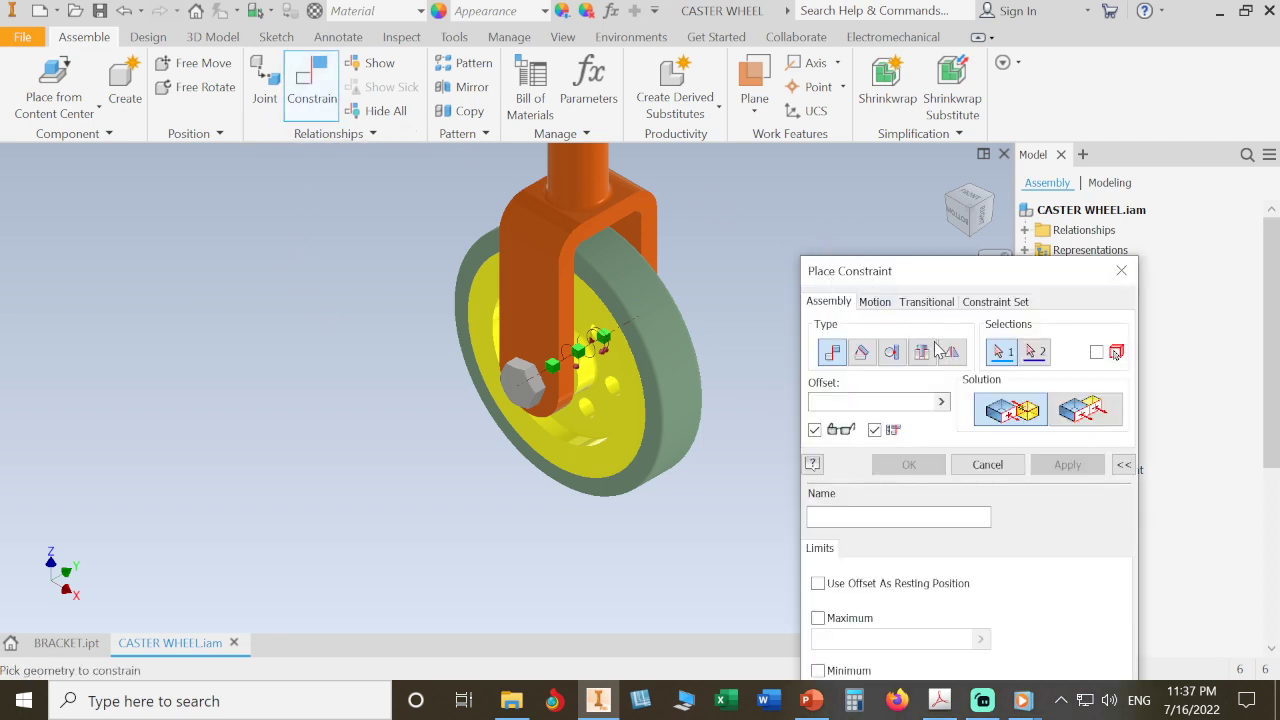
click(986, 465)
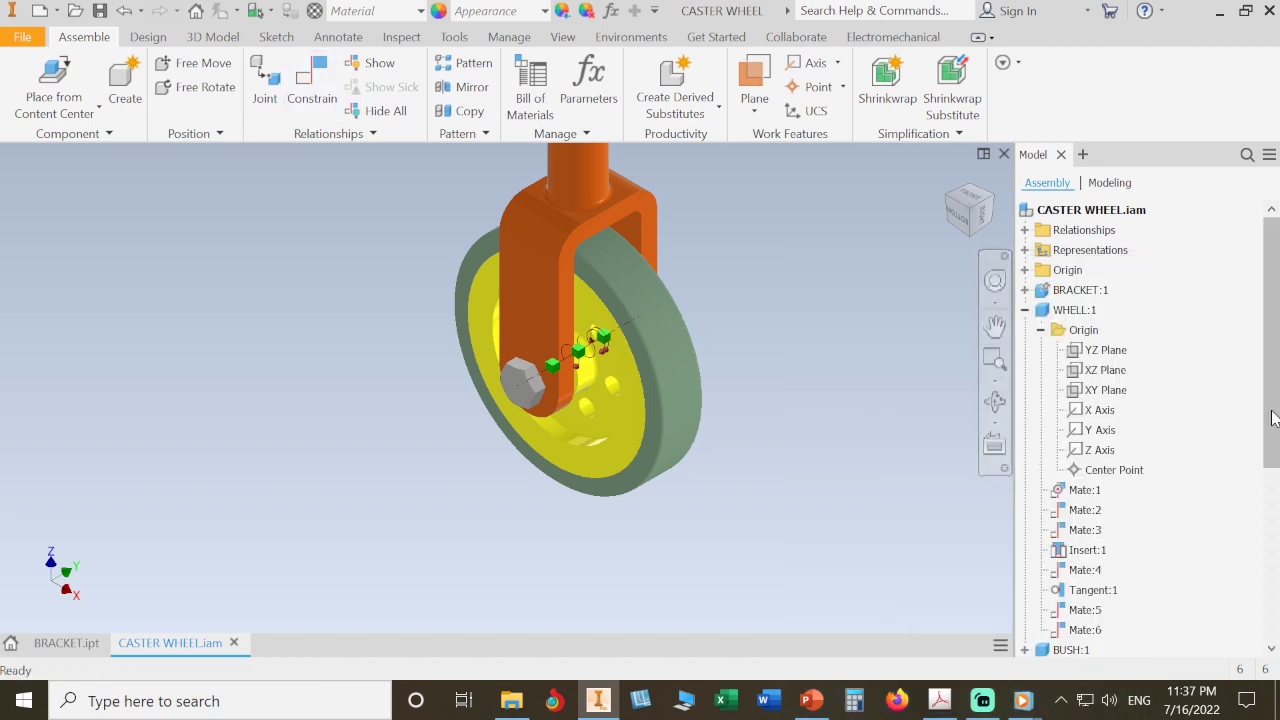
drag(1268, 457, 1274, 615)
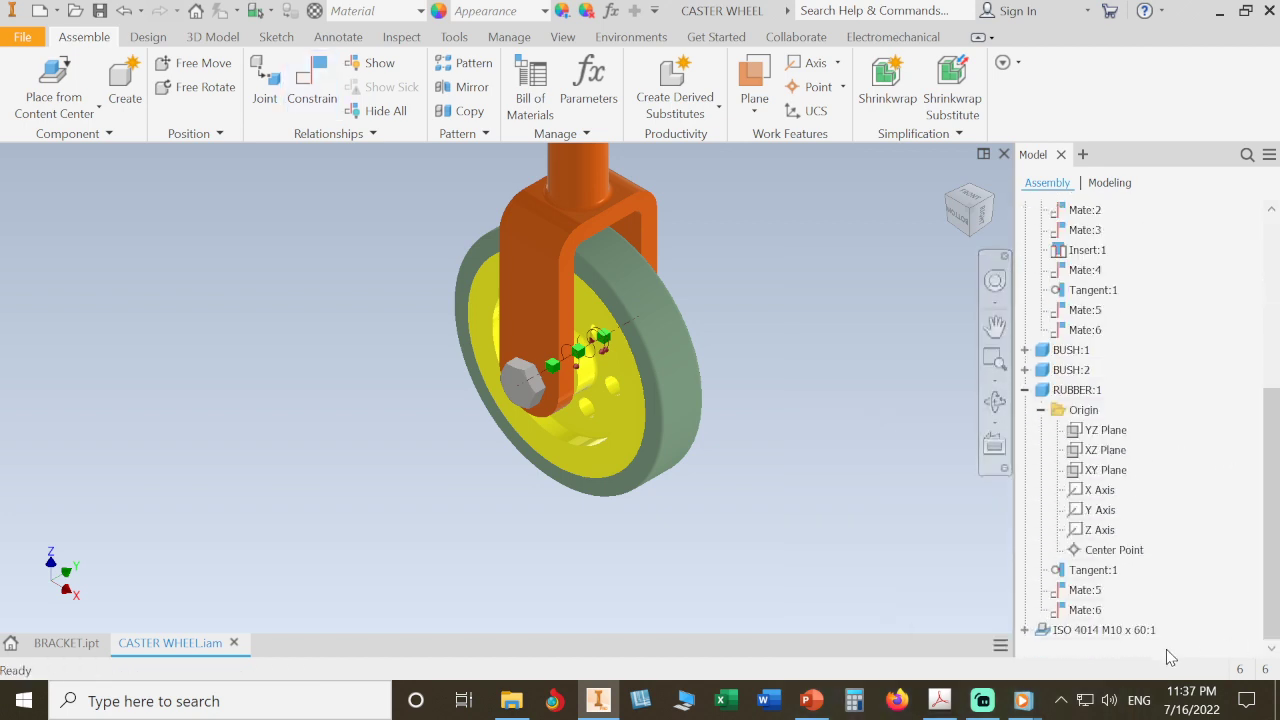
click(1025, 631)
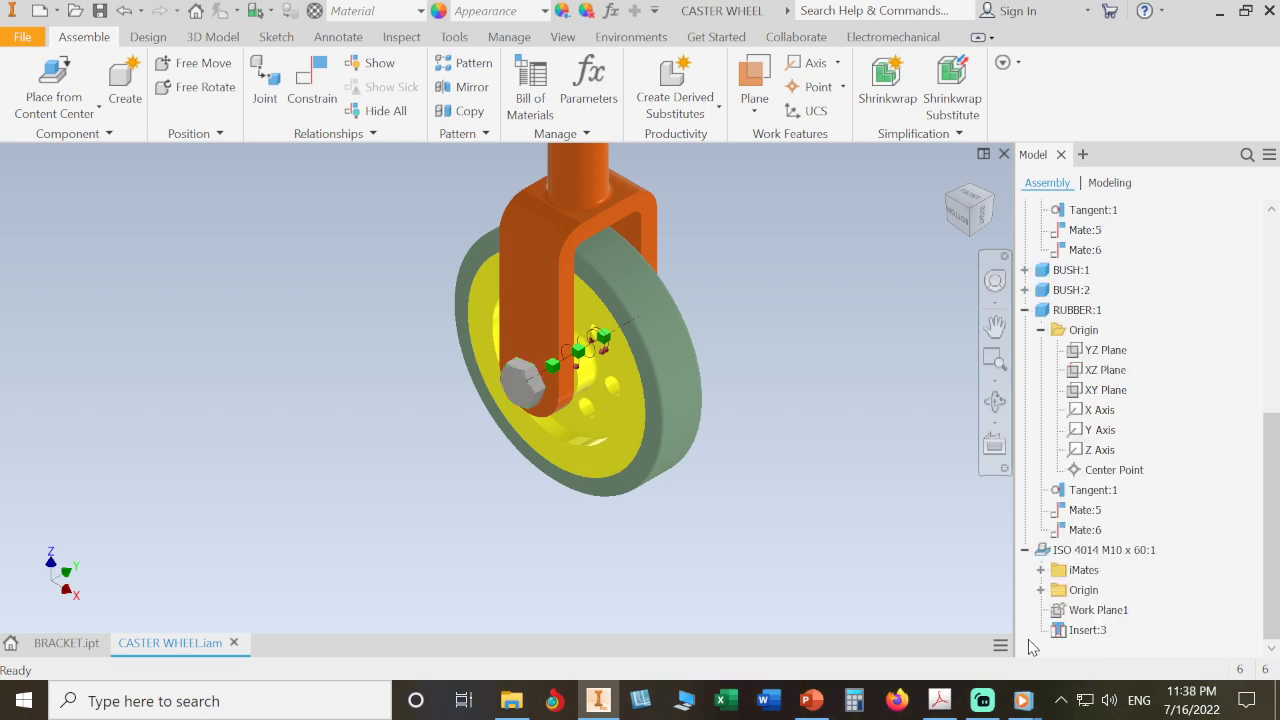
click(1041, 590)
scroll(1262, 445, up, 2)
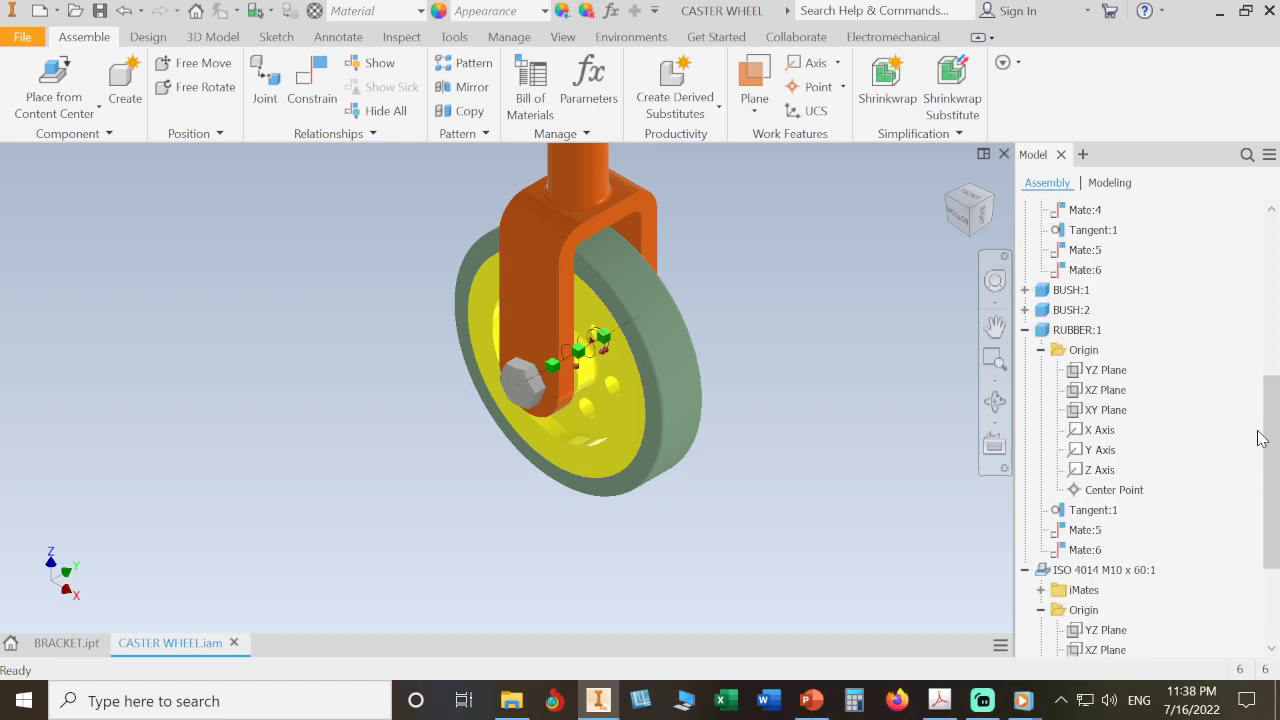
scroll(1262, 440, up, 2)
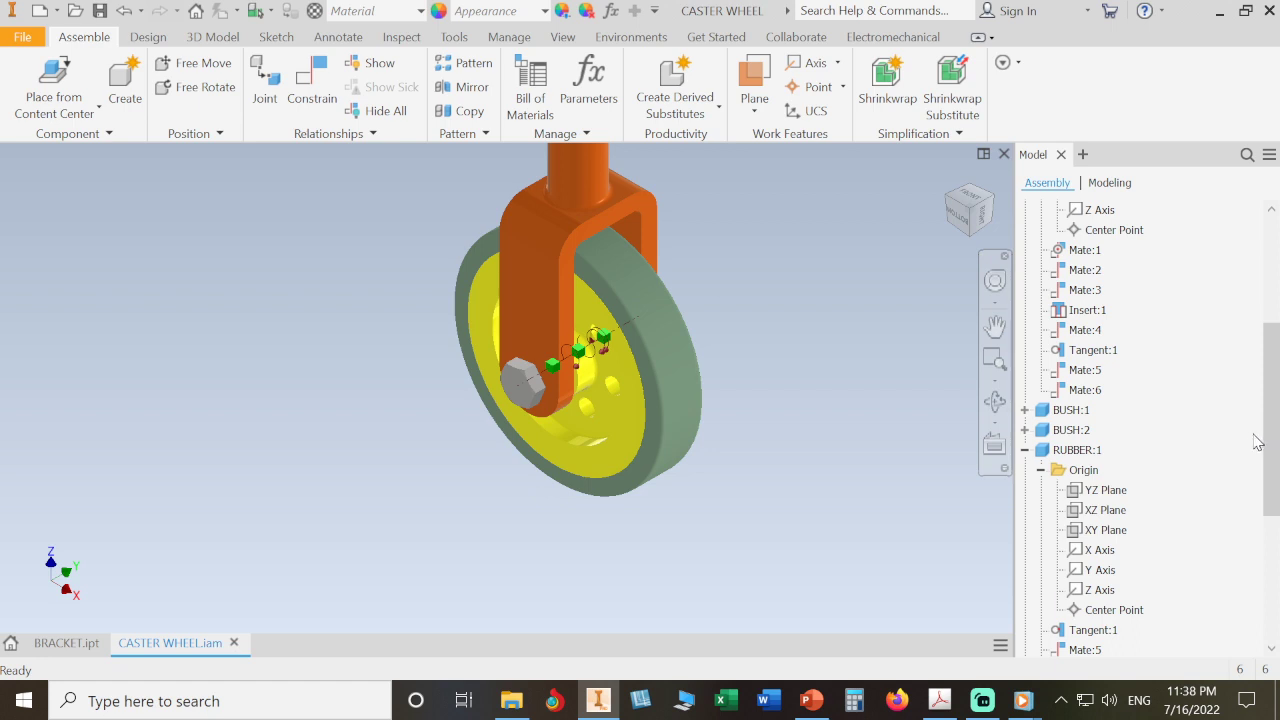
scroll(1249, 443, up, 3)
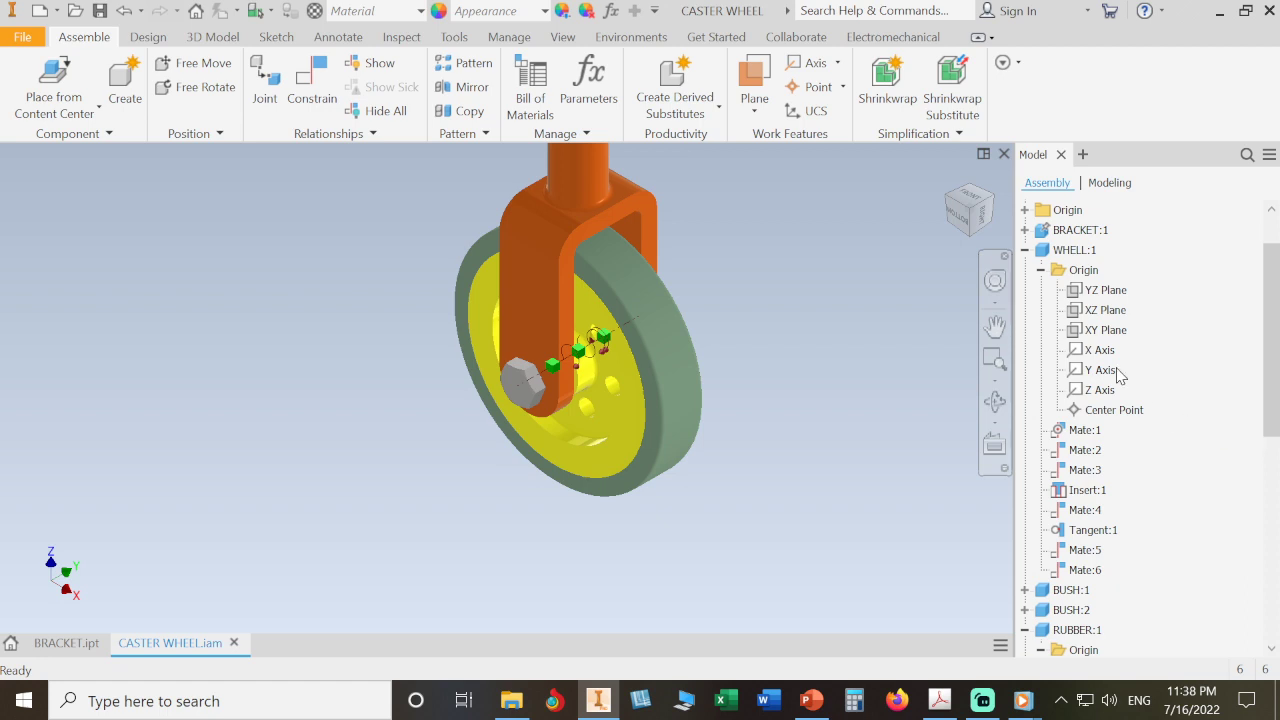
click(1024, 250)
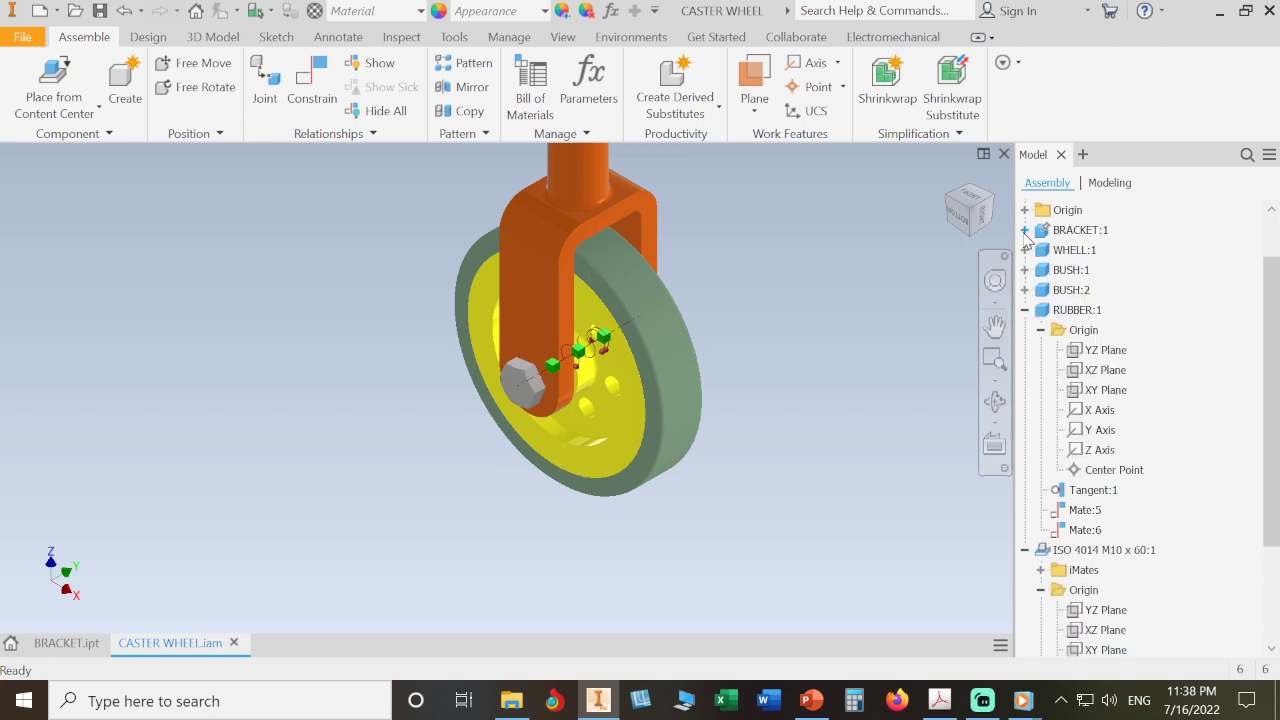
click(1024, 230)
click(1041, 250)
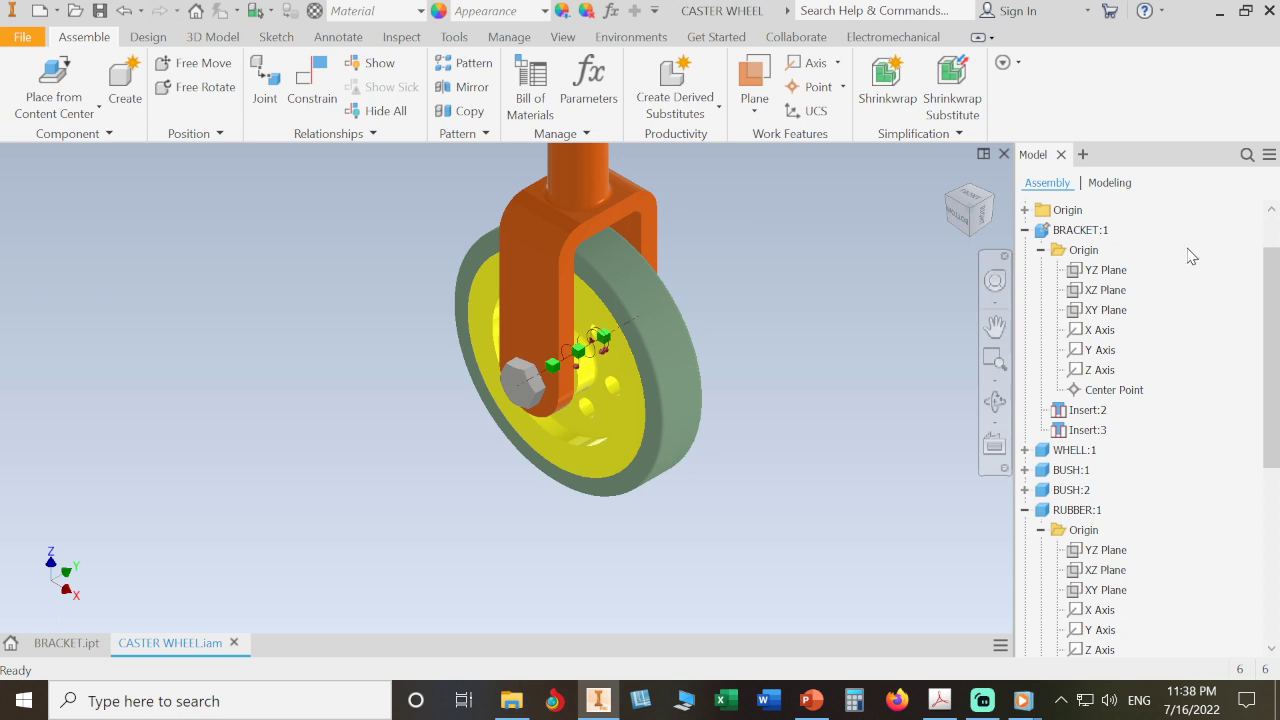
Step: Mate the XY Plane of BRACKET:1 with the XY Plane of the ISO 4014 bolt at offset 0.000 mm to lock its rotation
click(1108, 312)
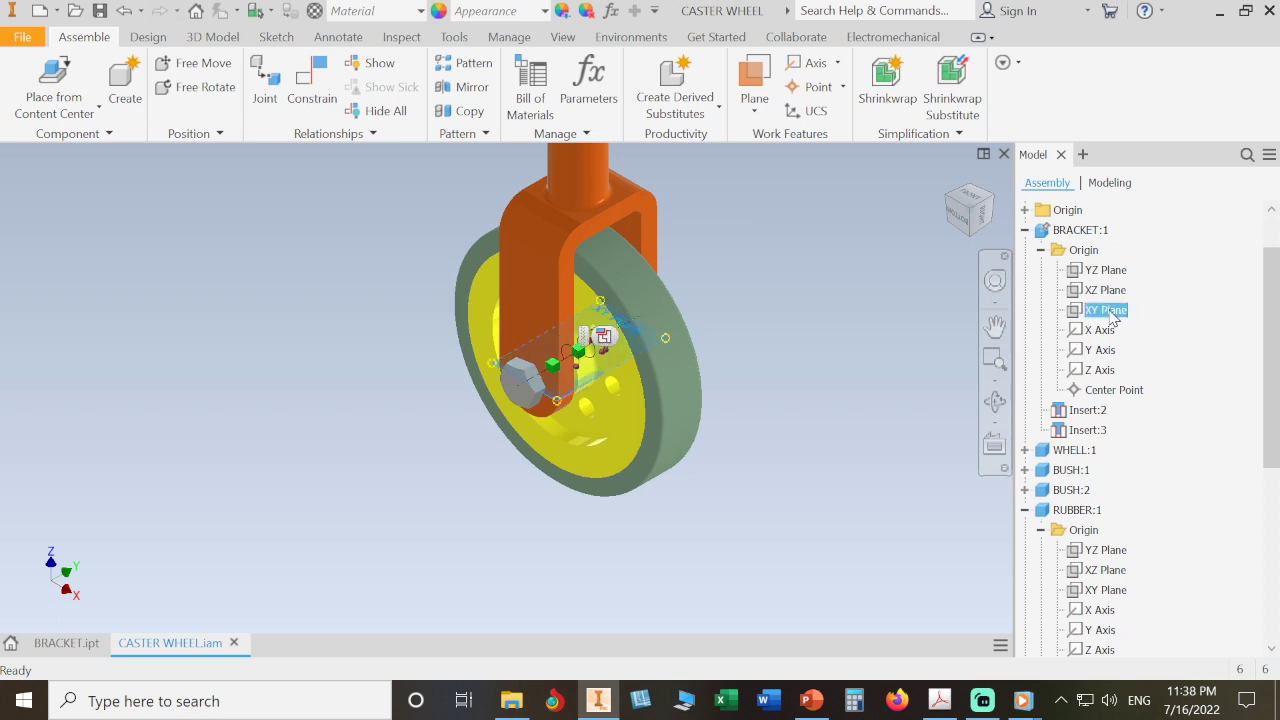
drag(1272, 396, 1278, 588)
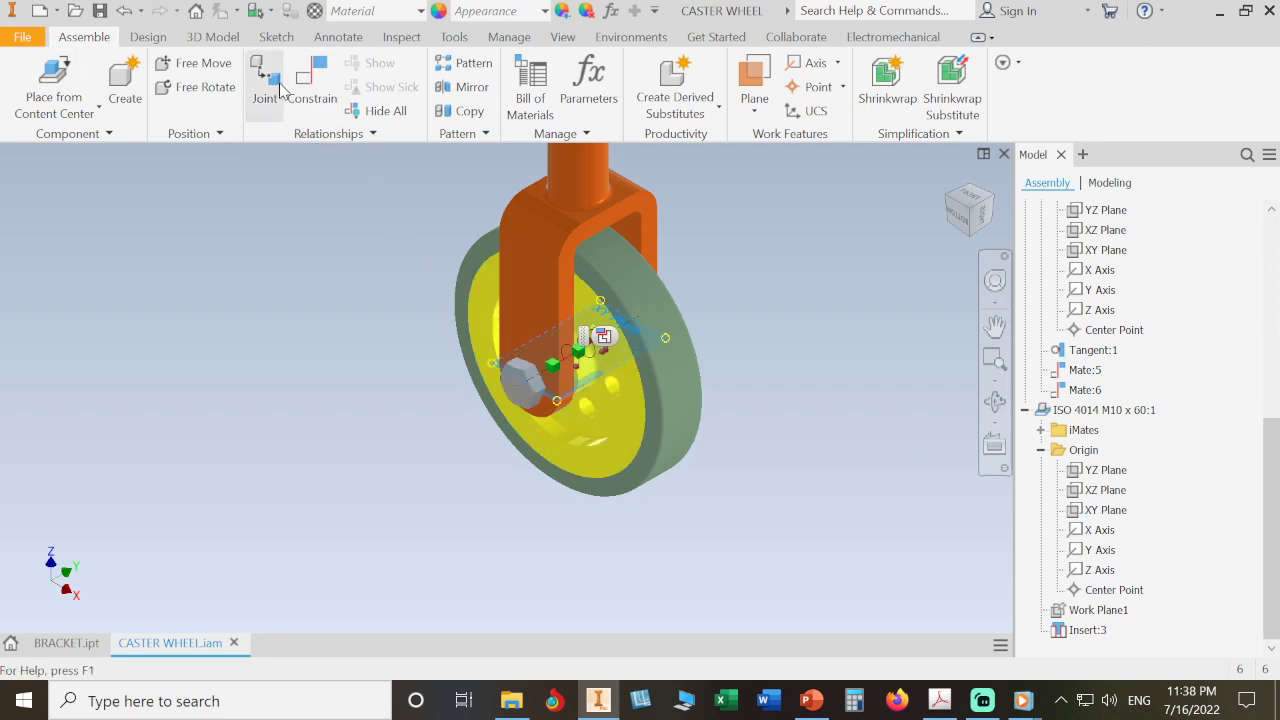
click(312, 88)
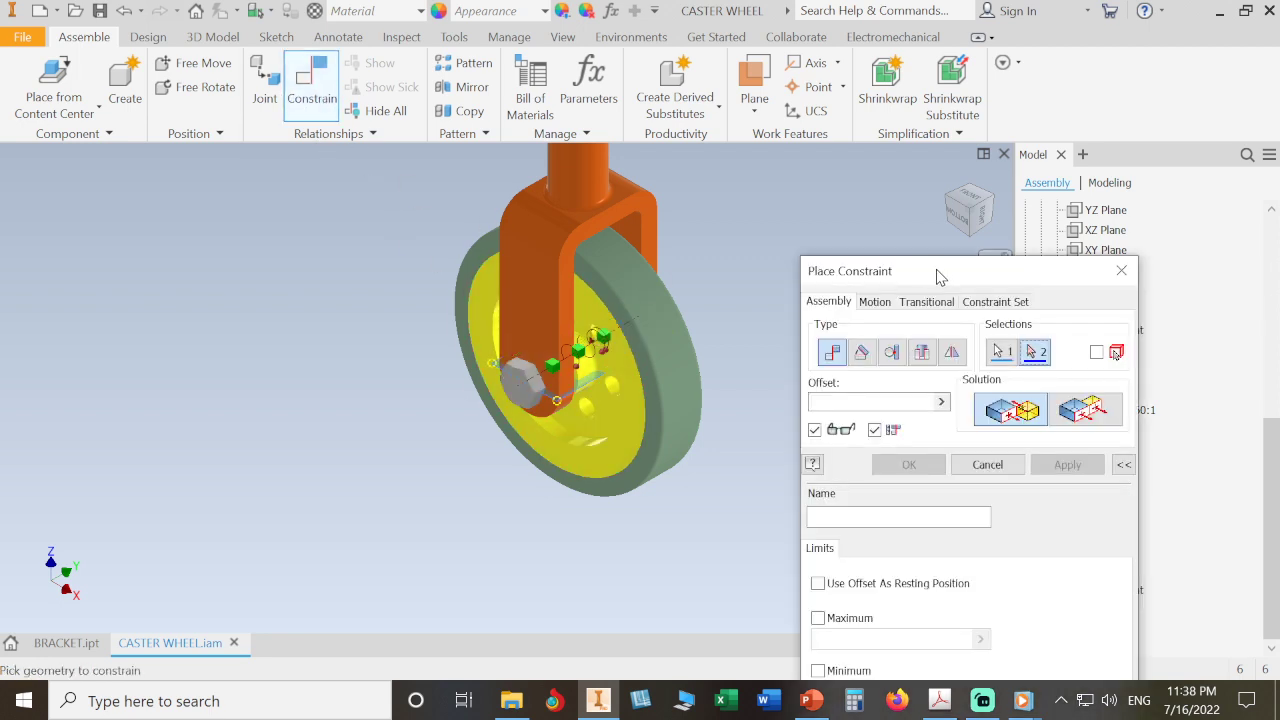
drag(941, 274, 350, 416)
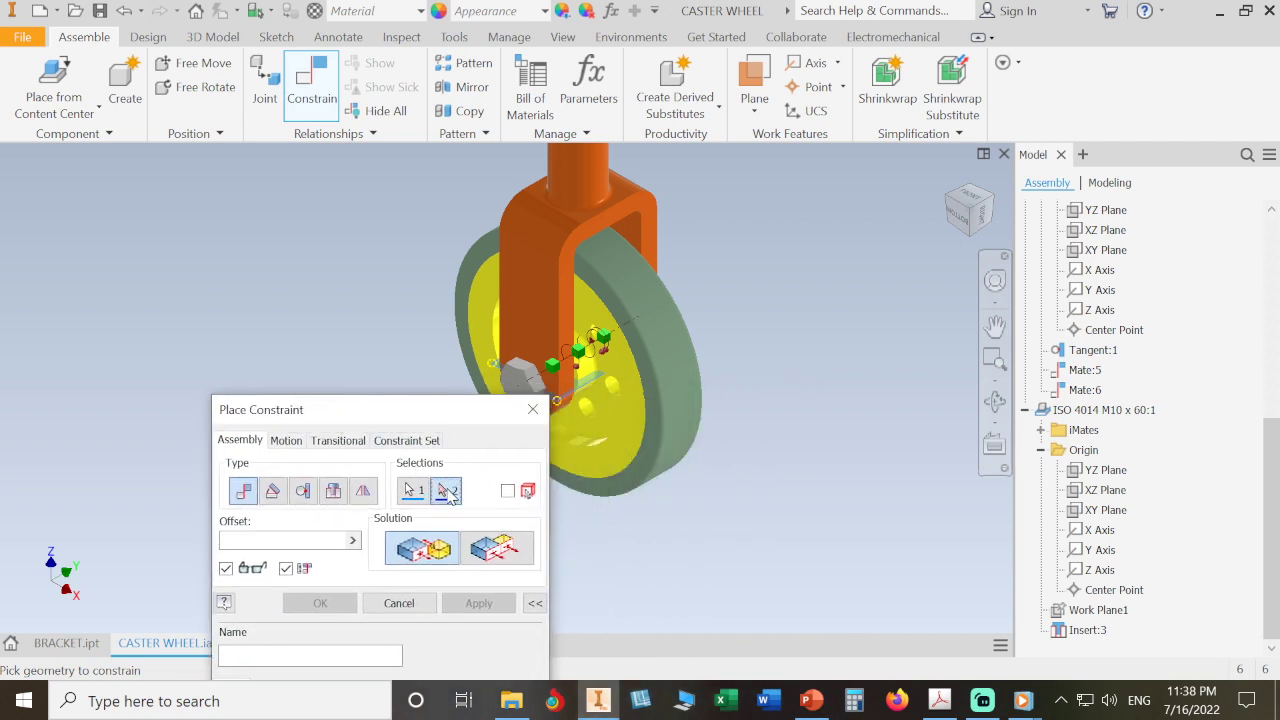
click(1110, 511)
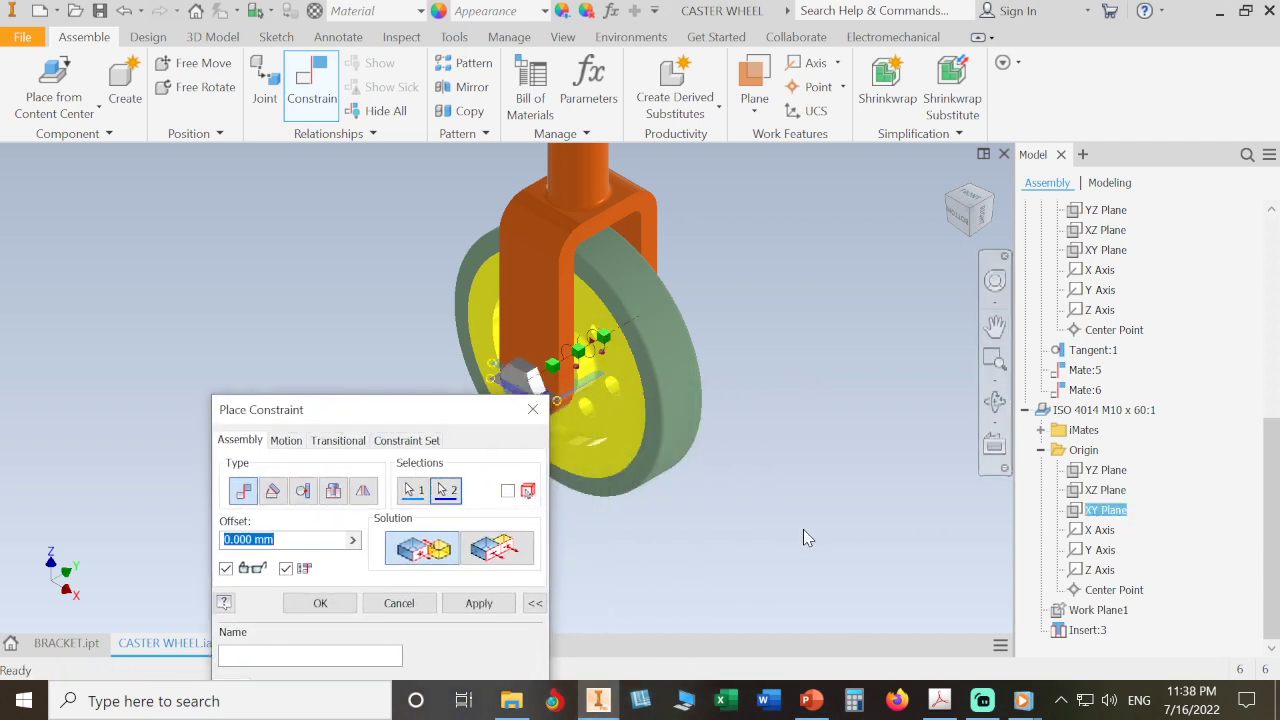
drag(470, 410, 887, 324)
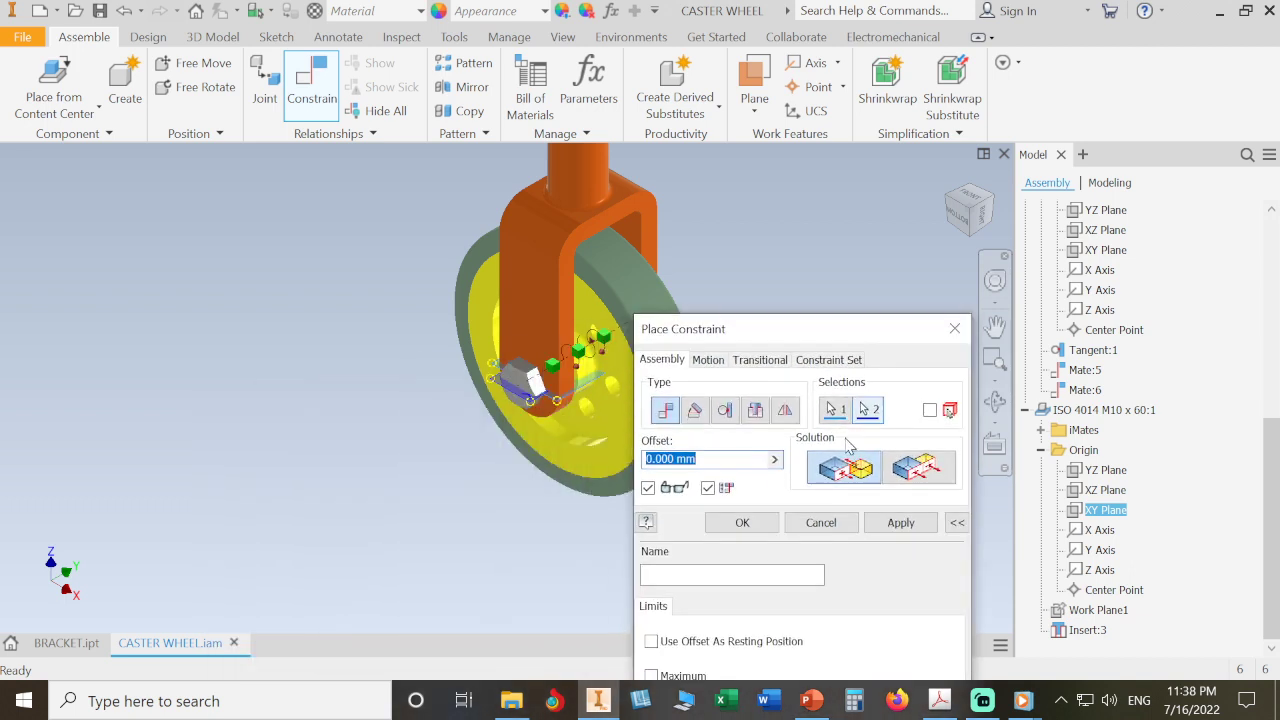
click(752, 518)
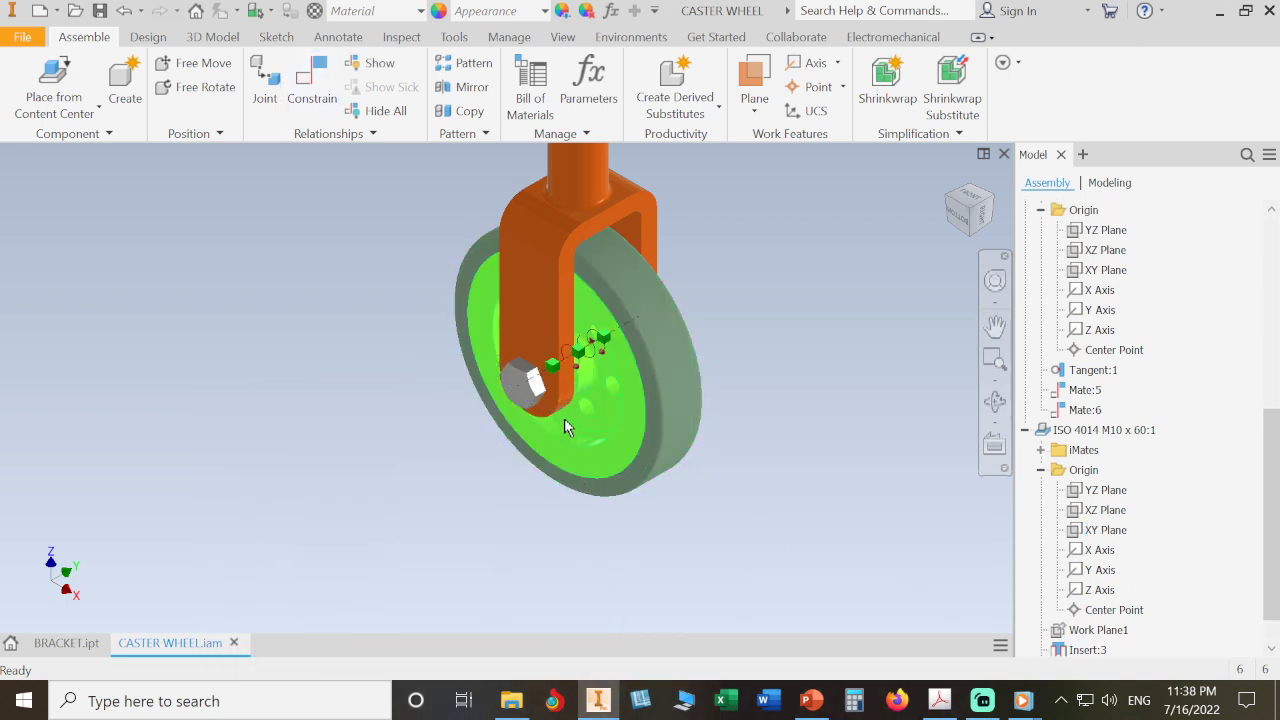
click(538, 395)
click(755, 421)
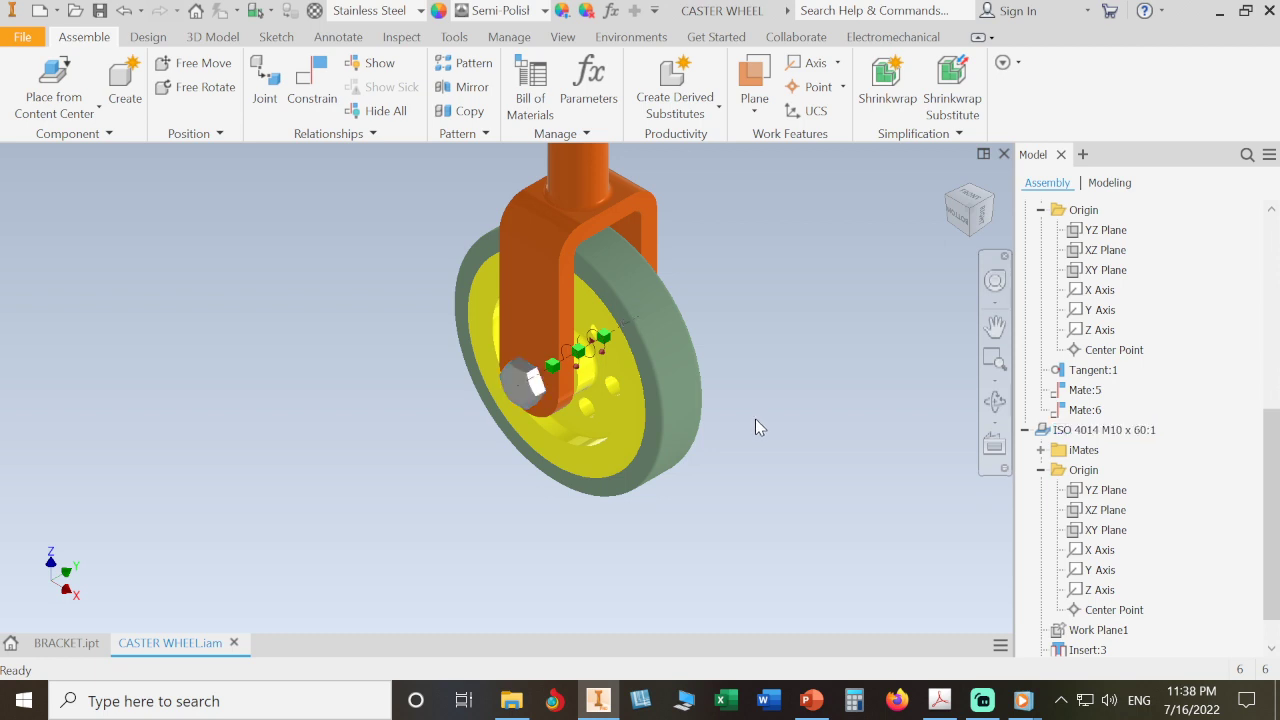
Step: Open the Fasteners category of the Content Center and check the washer's designation in the PDF parts list in Acrobat
click(968, 206)
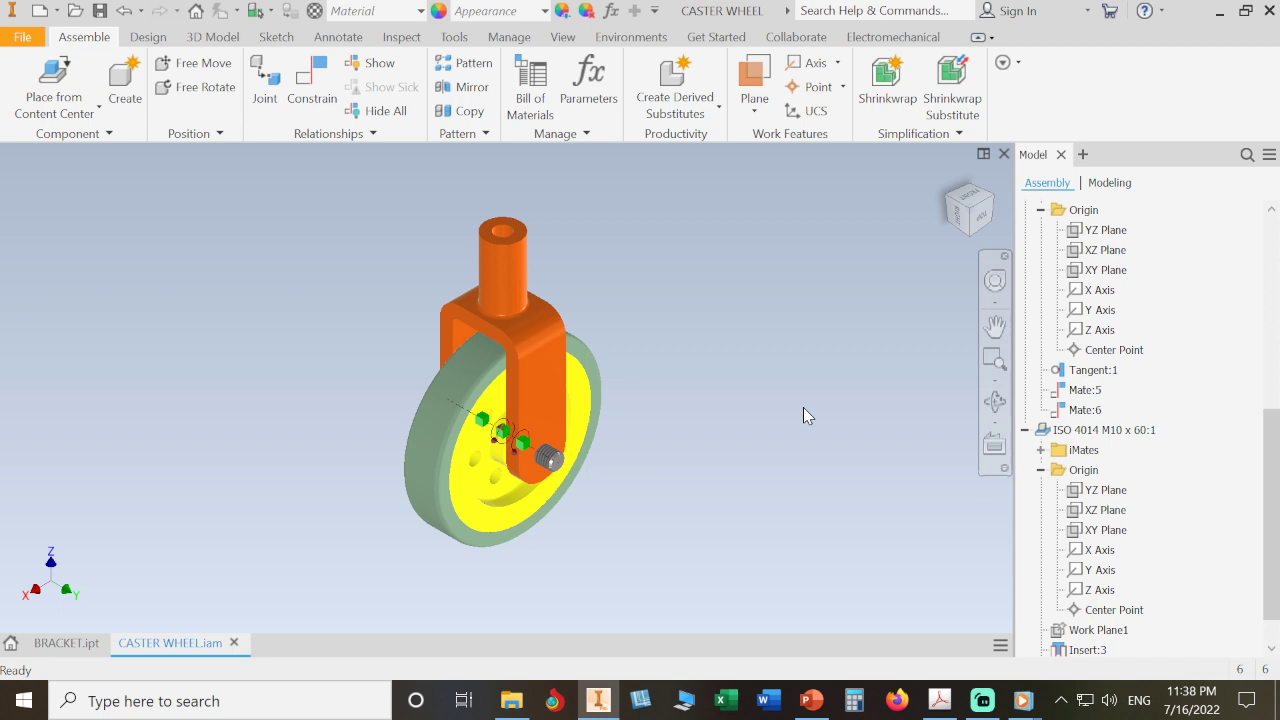
click(55, 80)
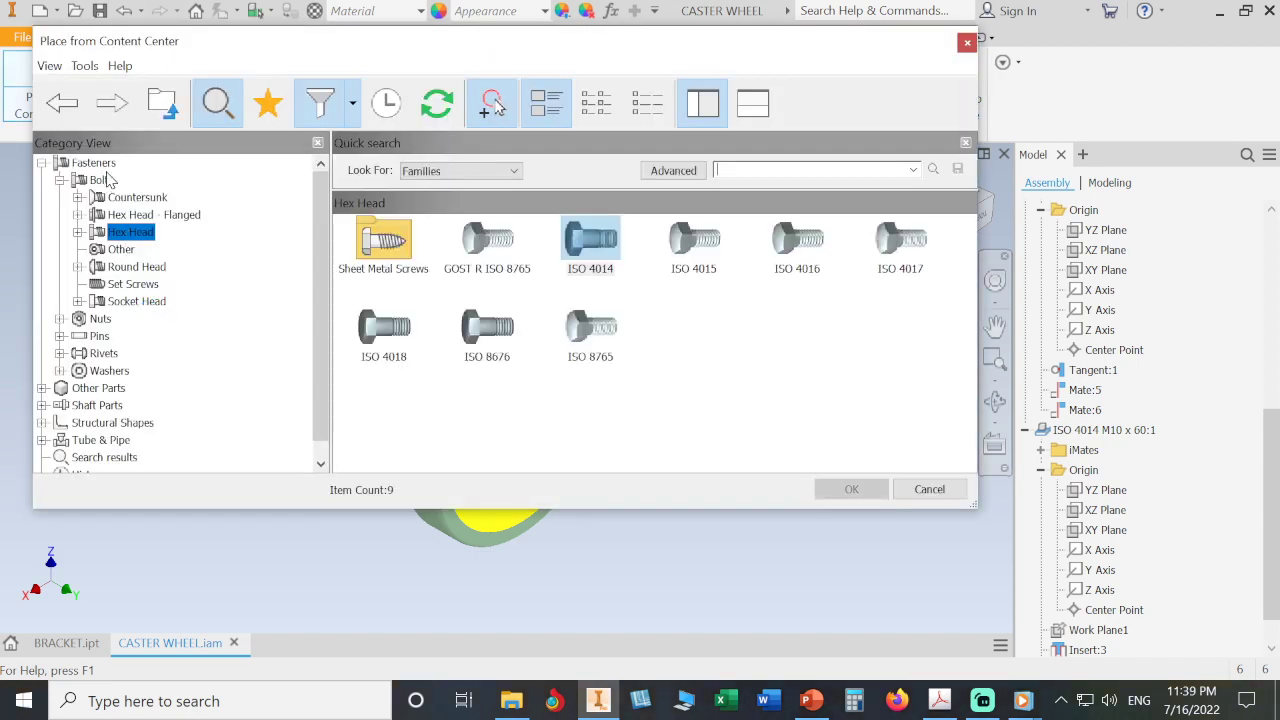
double_click(107, 168)
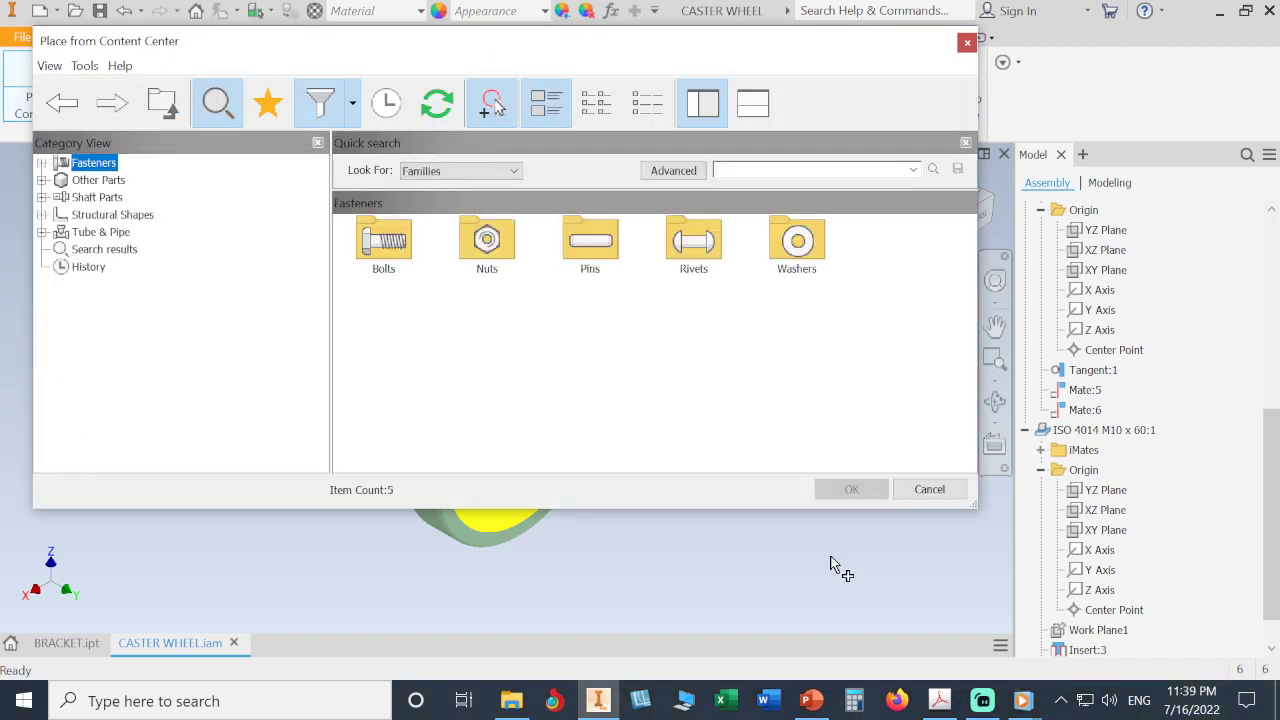
click(939, 700)
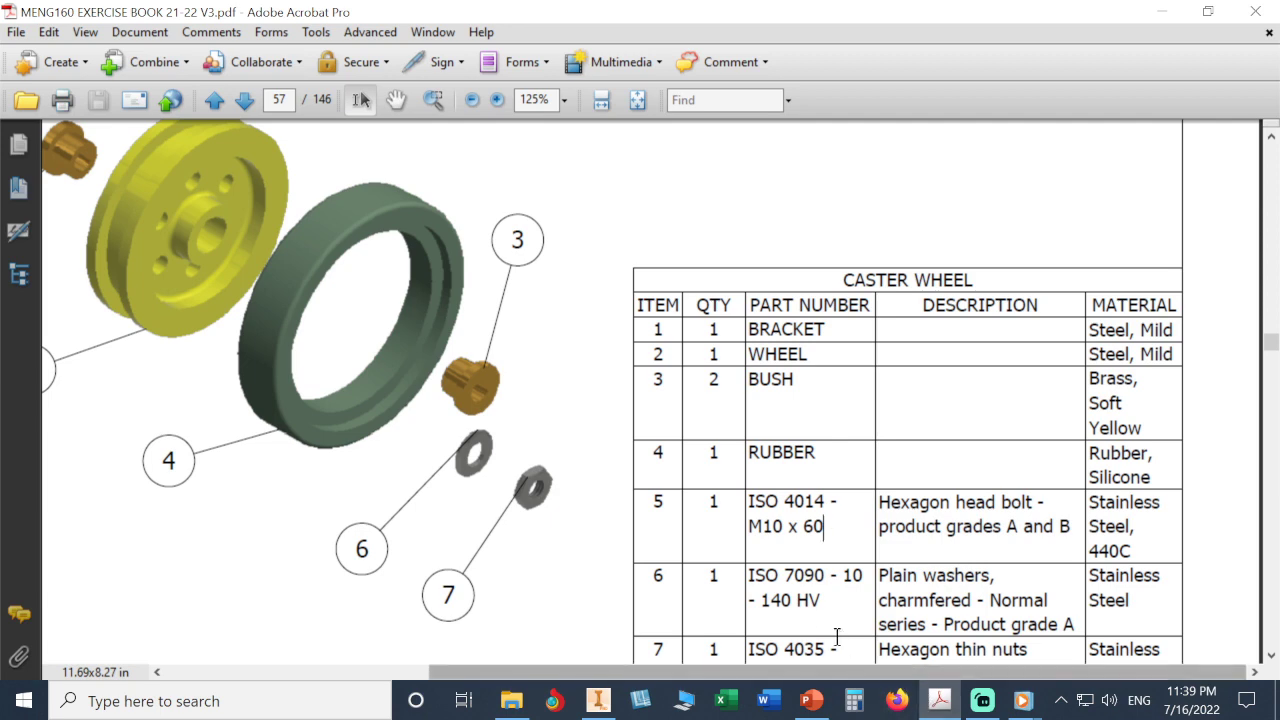
scroll(826, 501, down, 1)
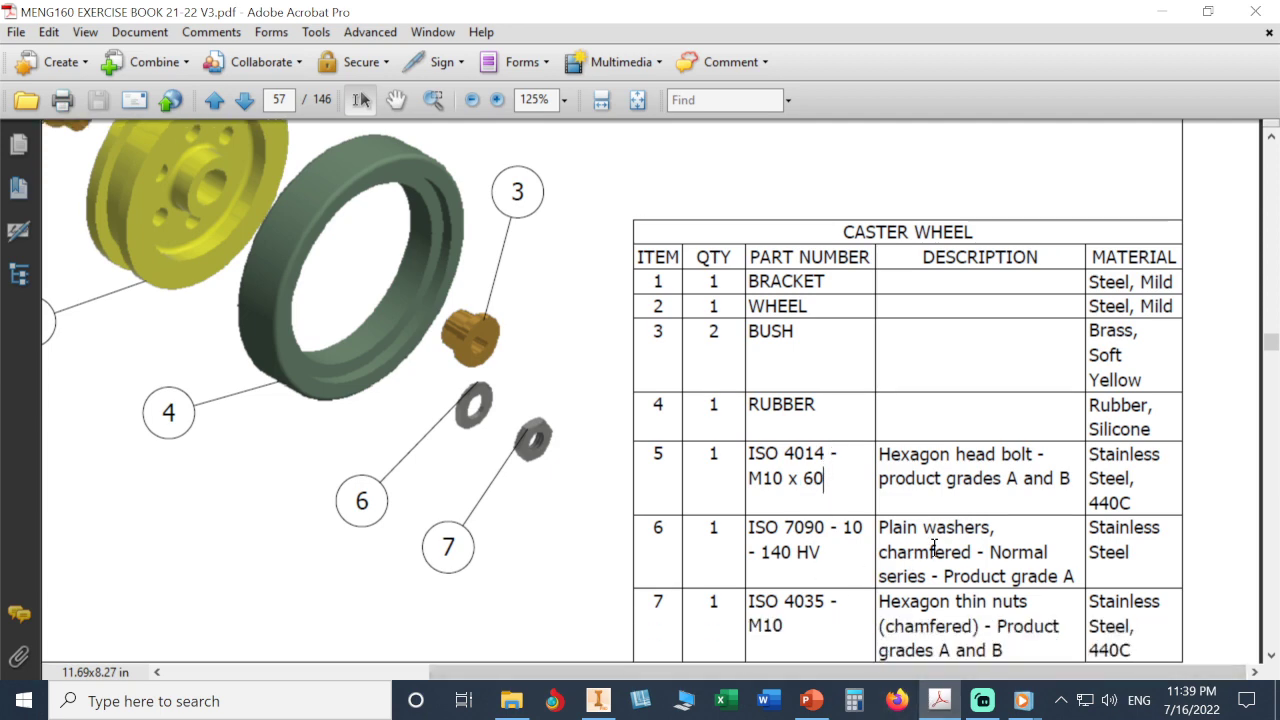
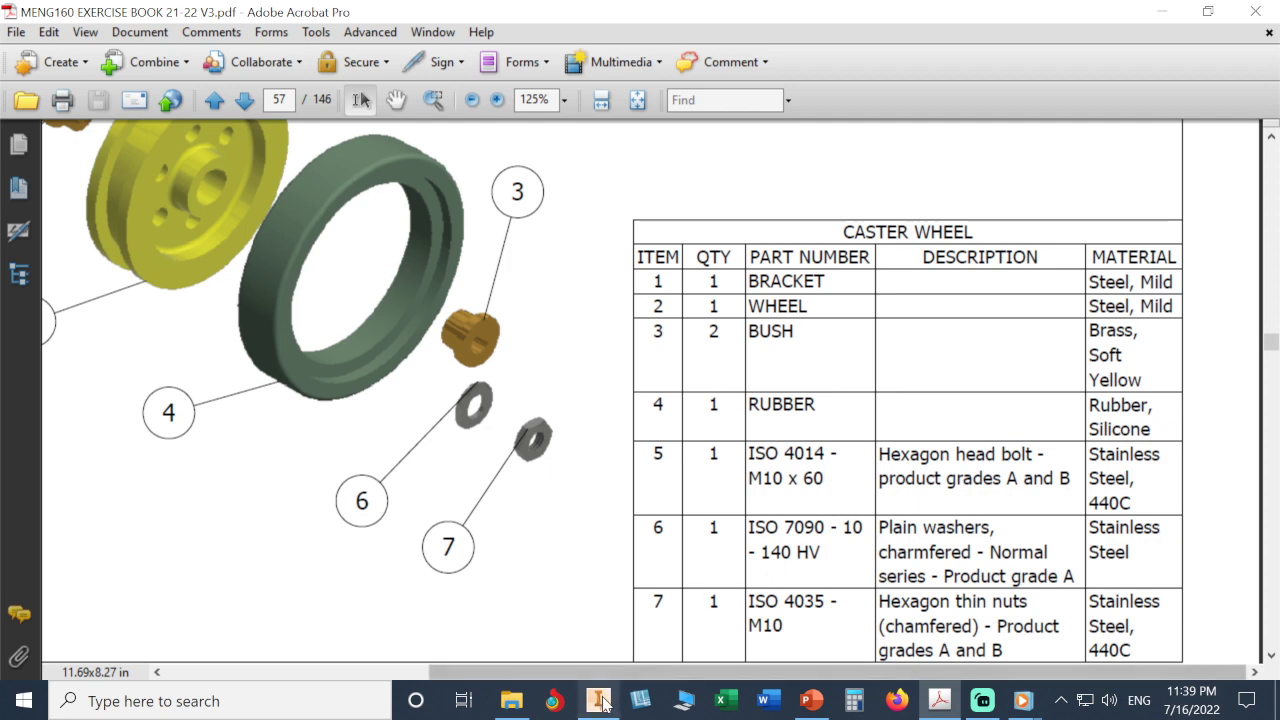
Step: Back in Inventor, choose the ISO 7090 plain washer with nominal diameter 10 mm and place one beside the bracket
click(597, 700)
double_click(796, 245)
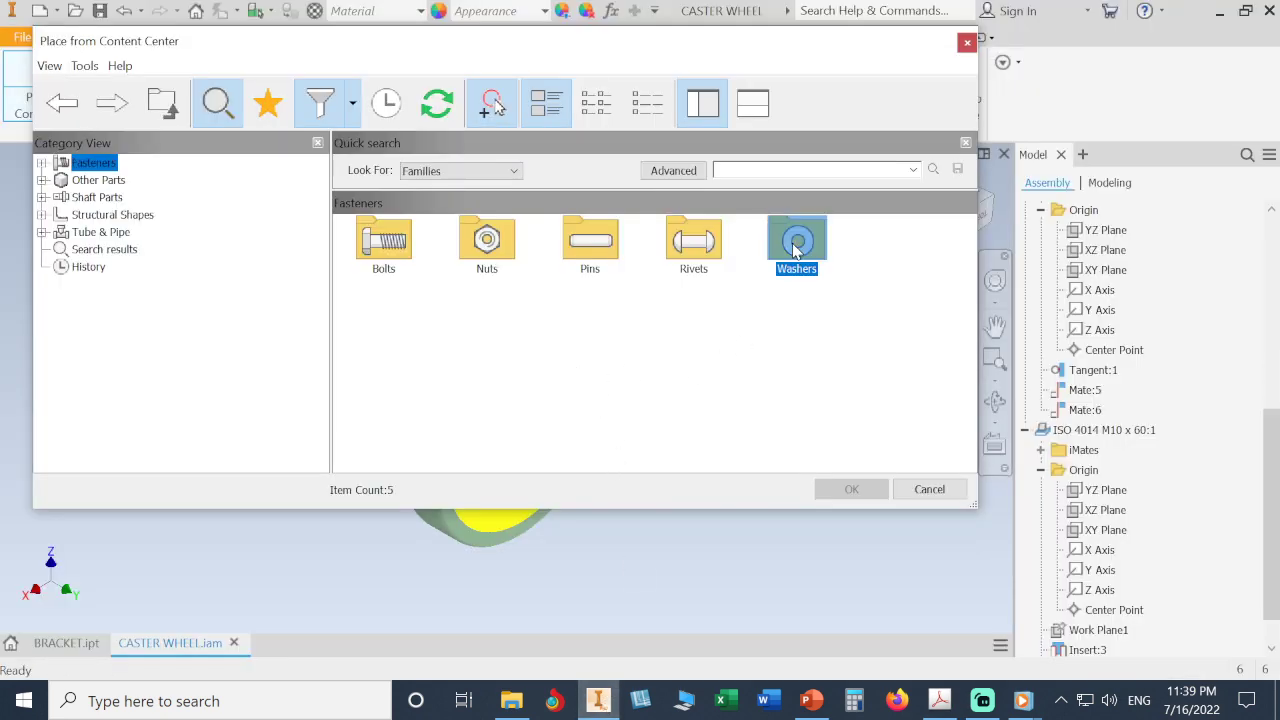
double_click(386, 250)
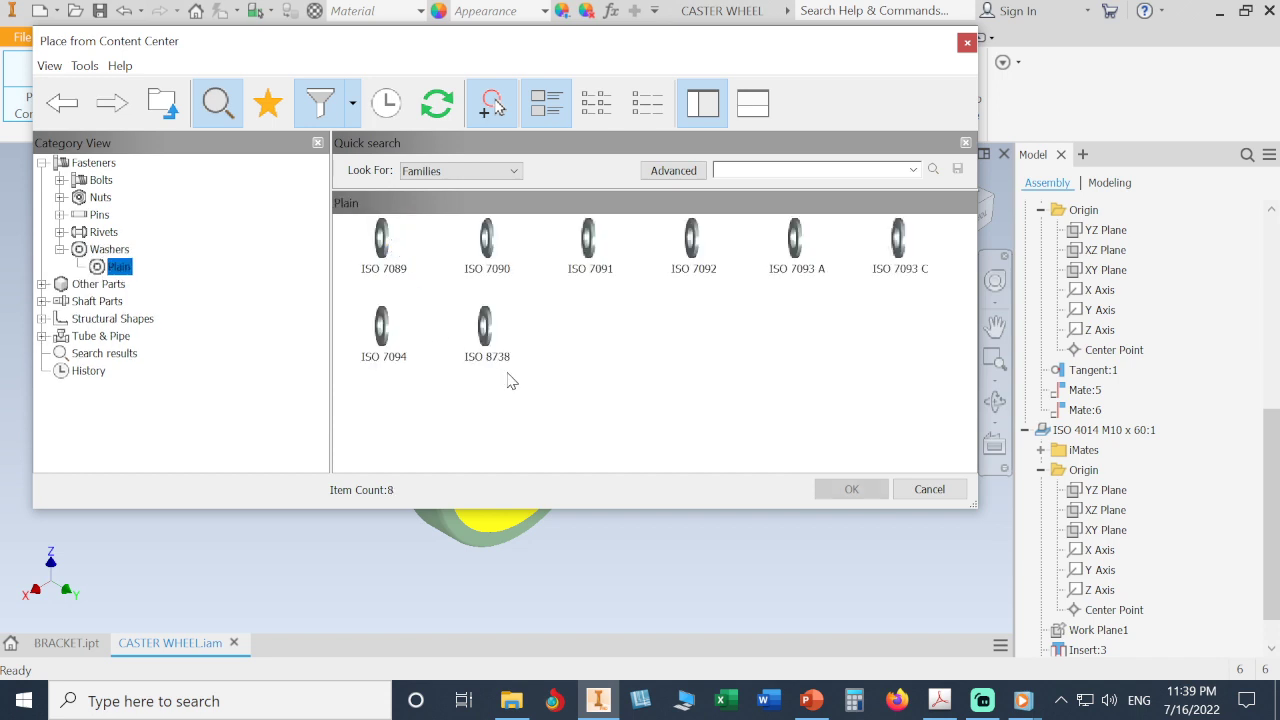
double_click(487, 240)
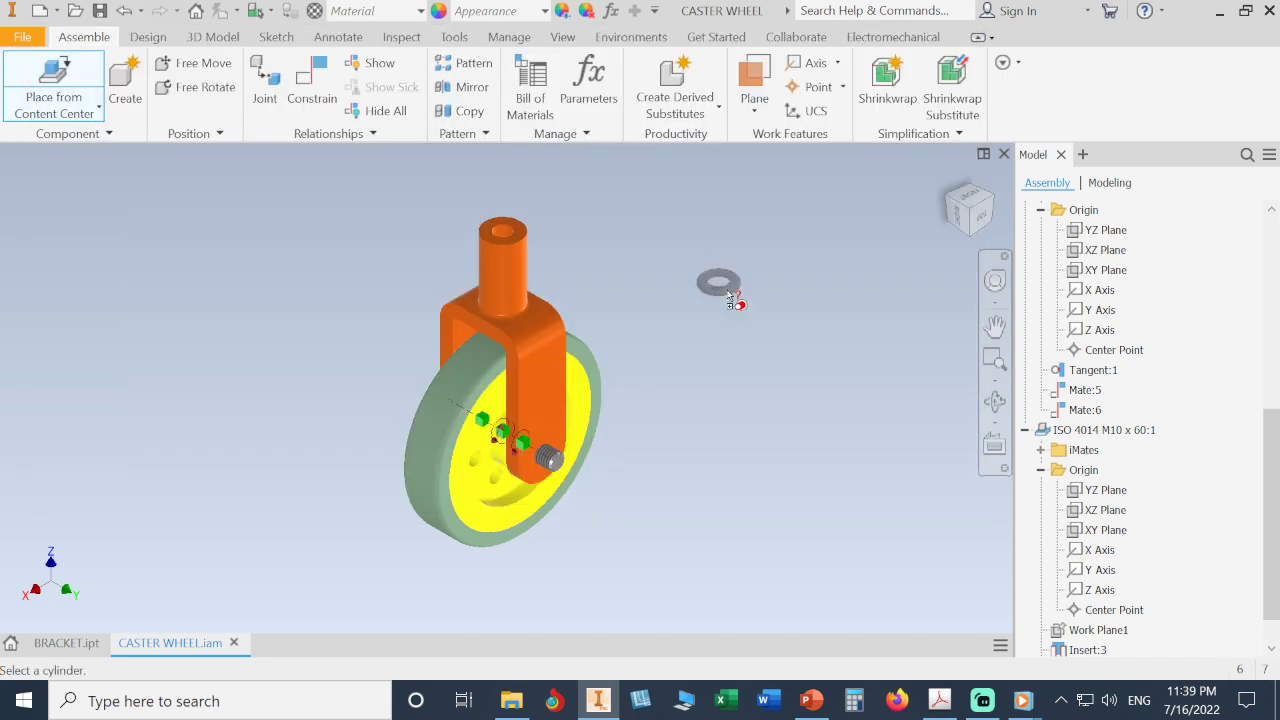
click(666, 374)
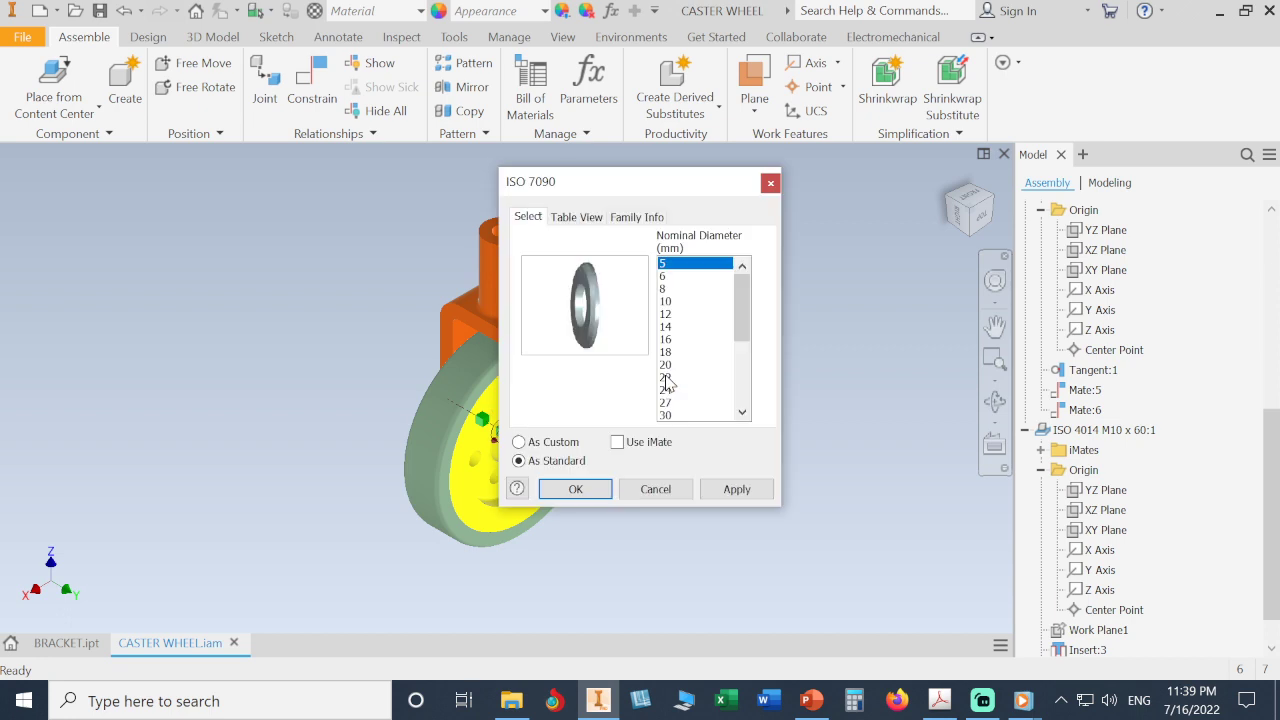
click(668, 302)
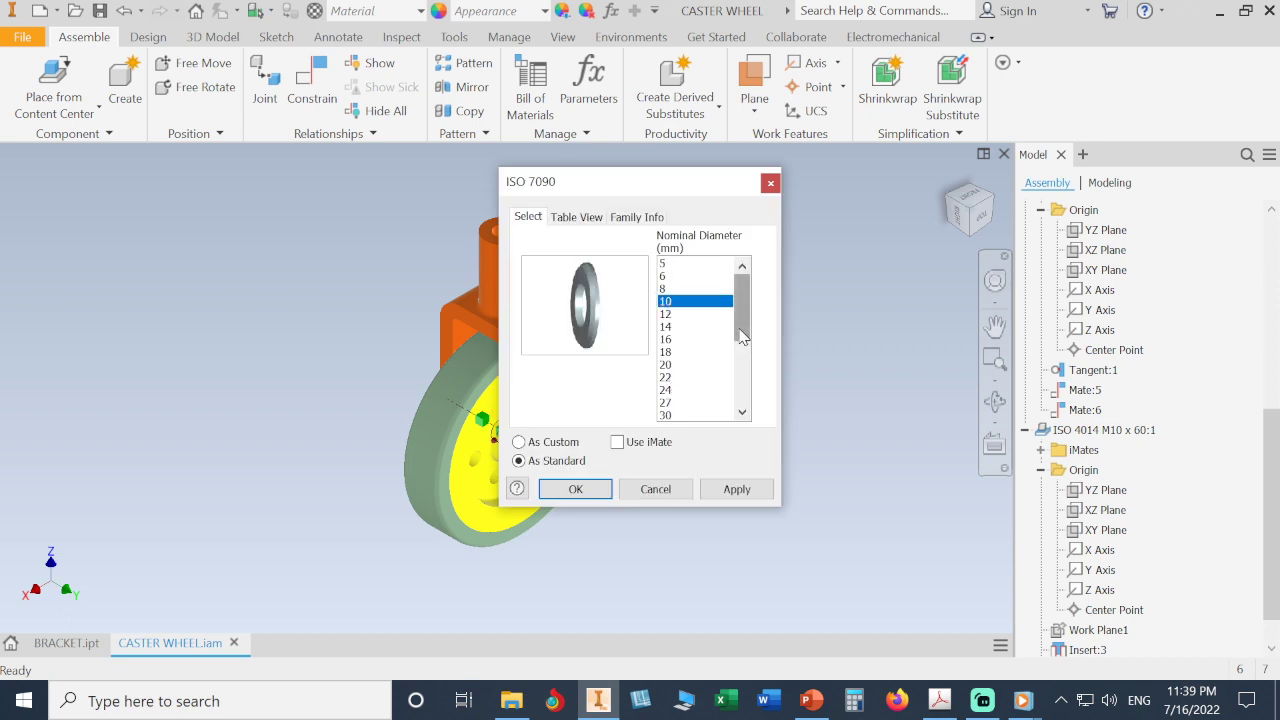
click(576, 489)
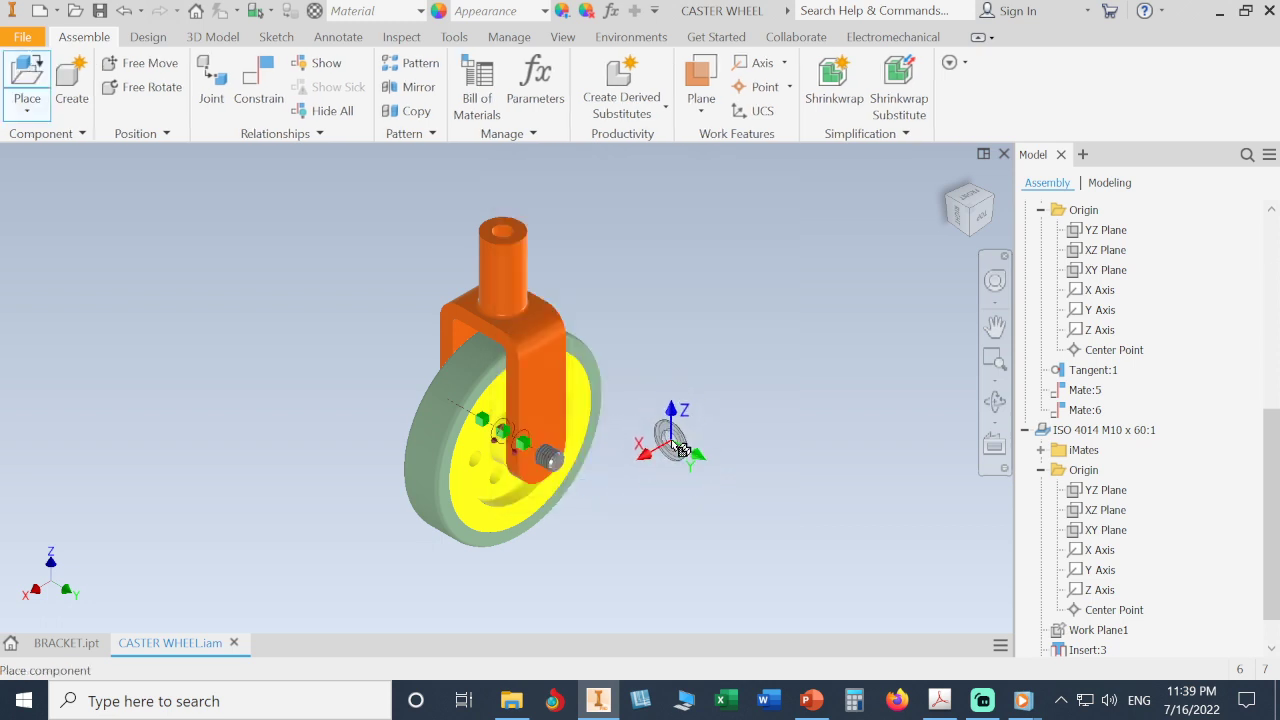
click(683, 454)
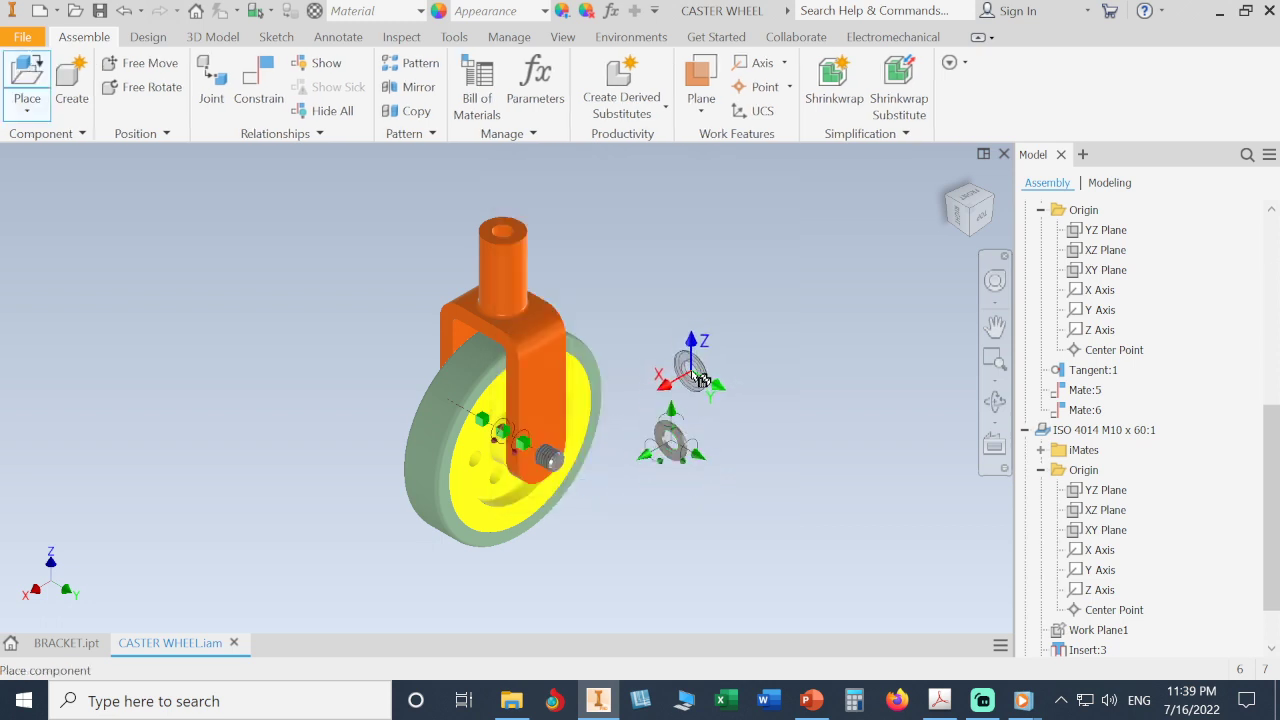
key(Escape)
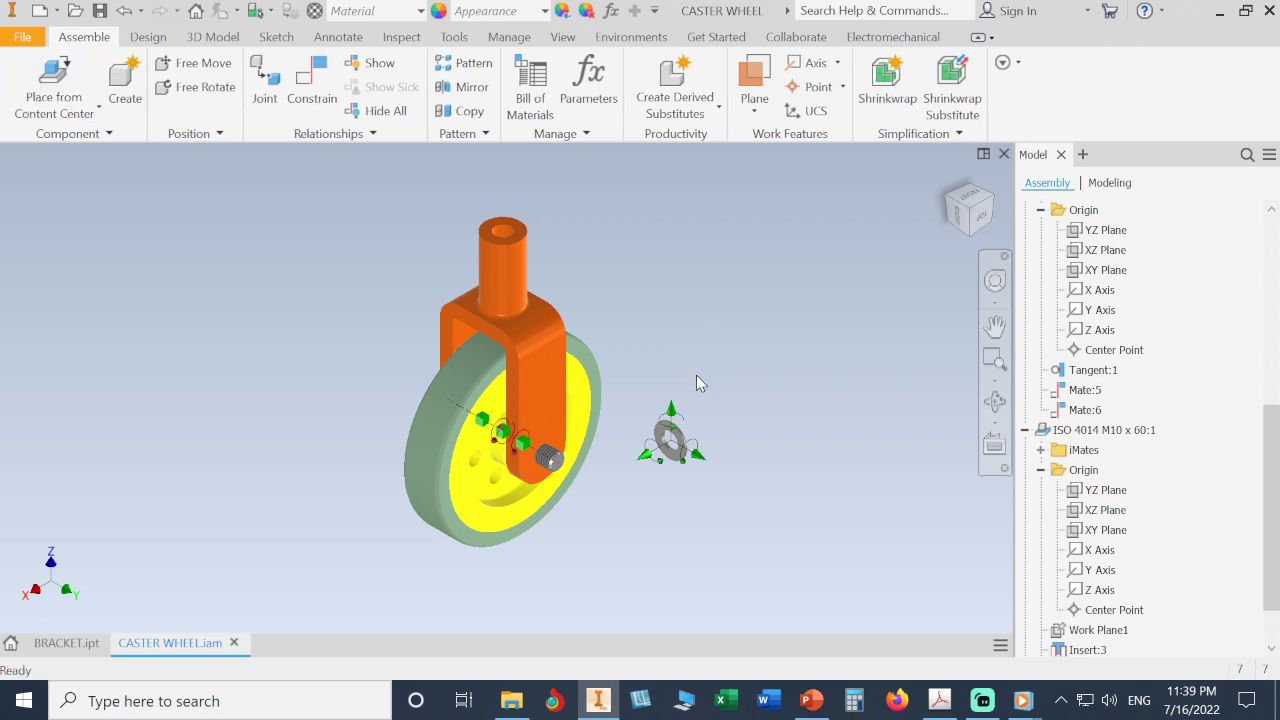
scroll(698, 395, up, 5)
middle_drag(698, 395, 707, 304)
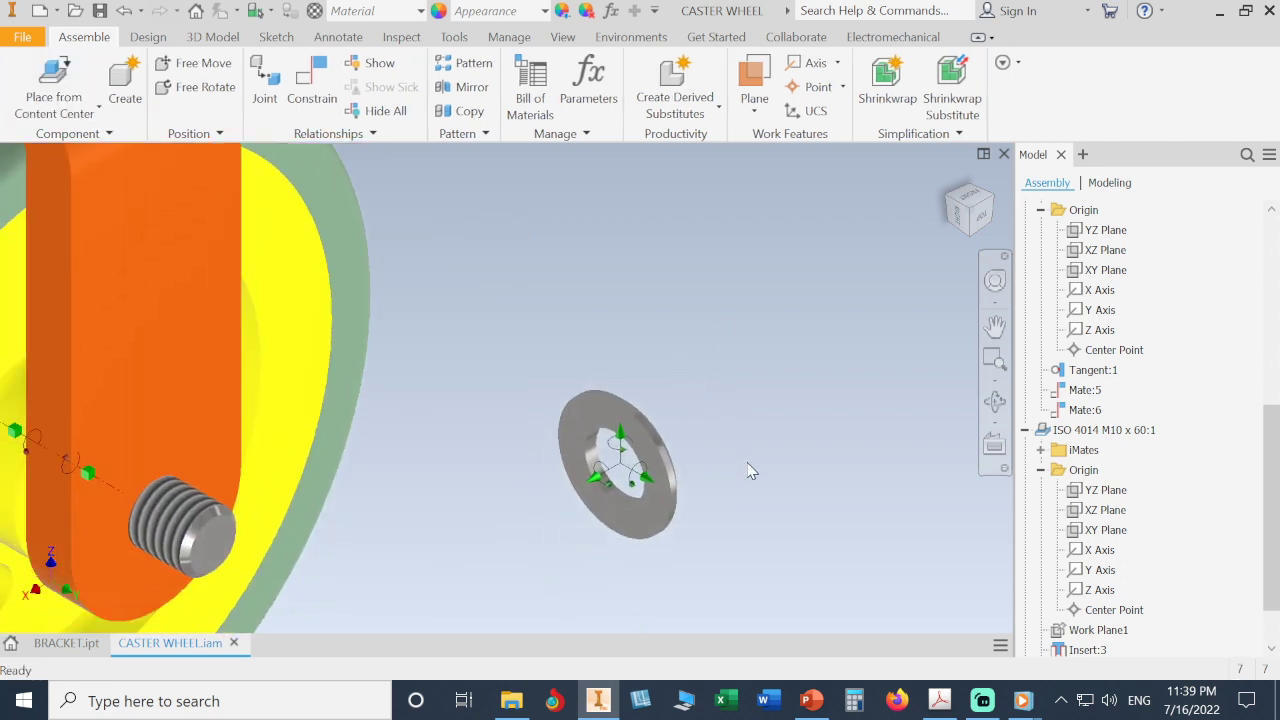
shift+middle_drag(749, 469, 746, 431)
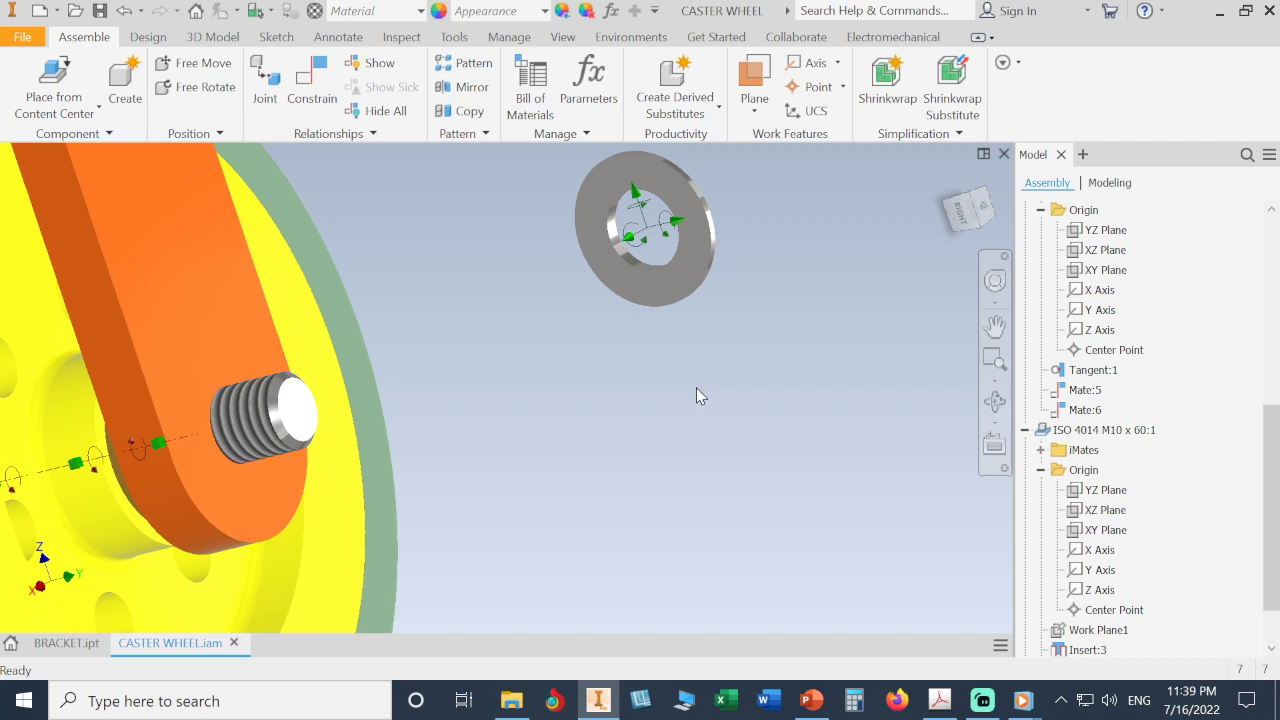
click(310, 90)
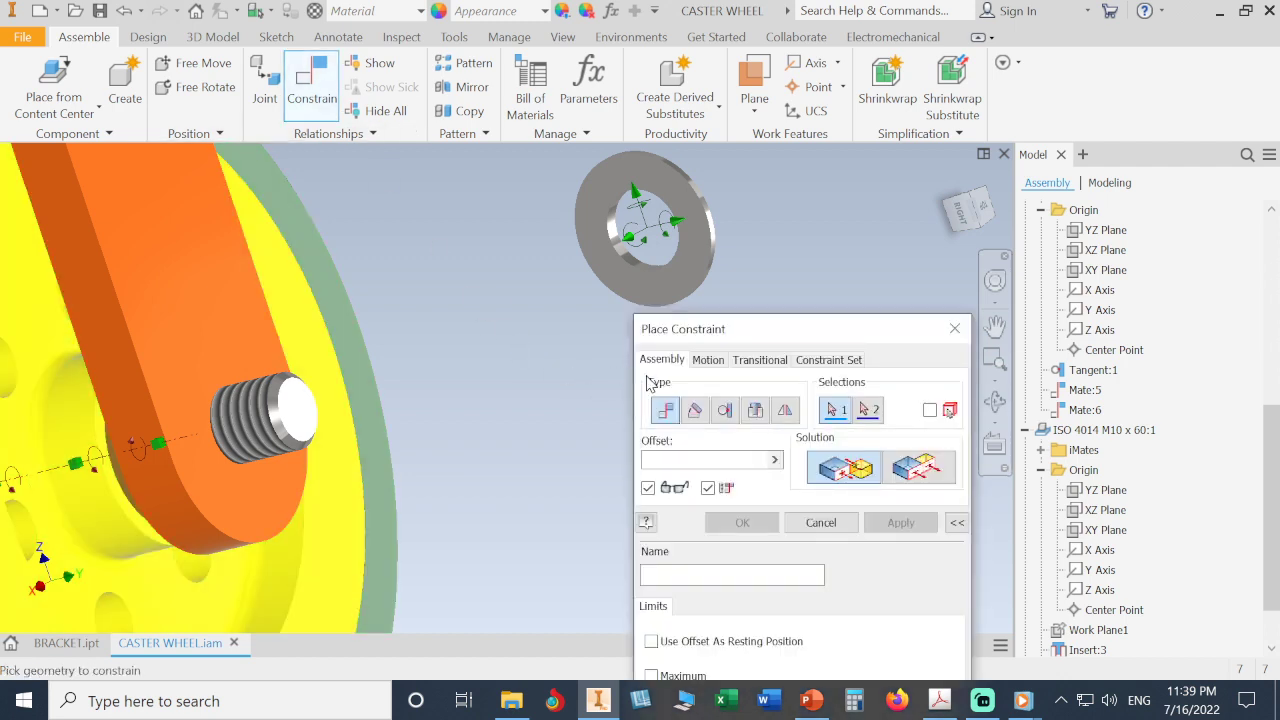
click(725, 410)
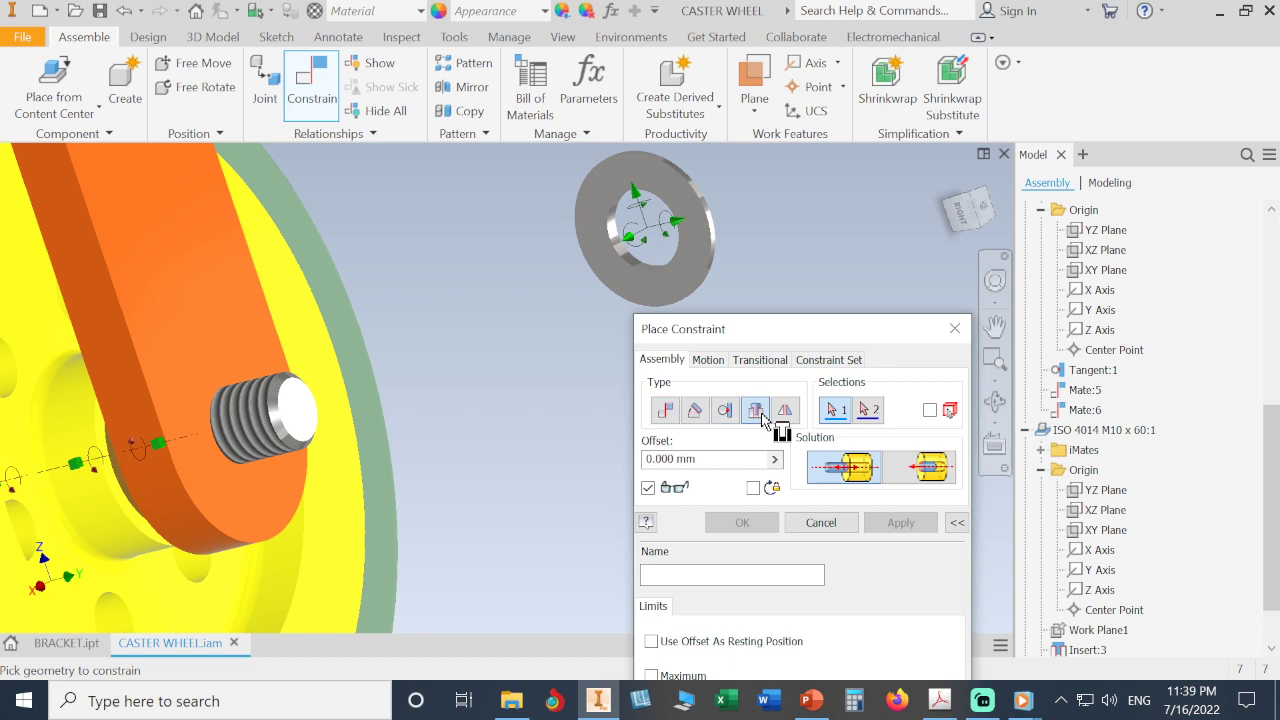
click(628, 275)
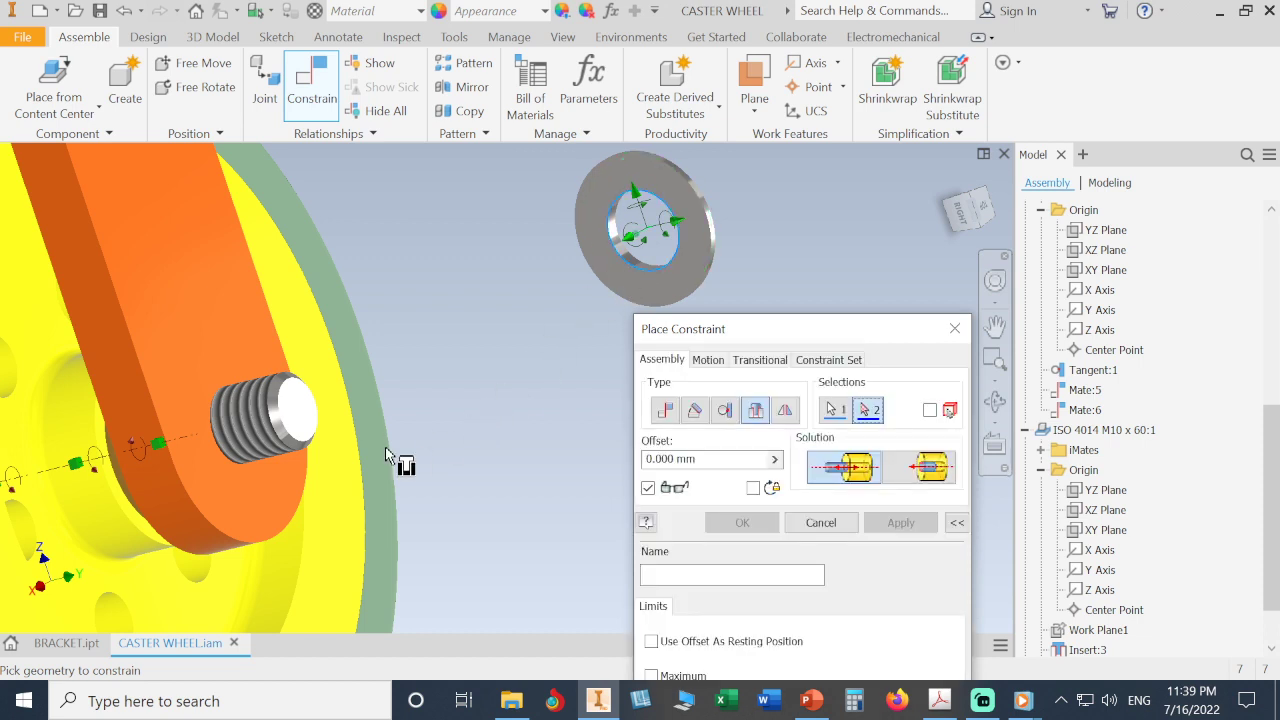
click(243, 466)
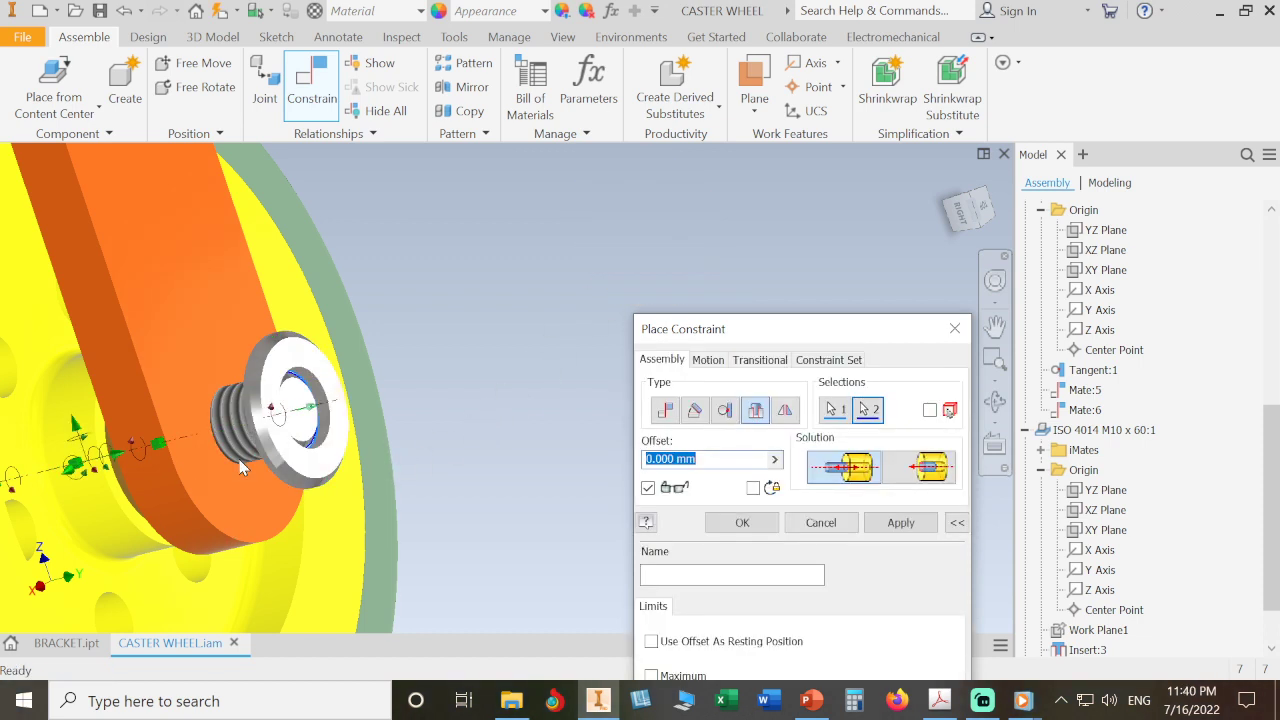
click(810, 525)
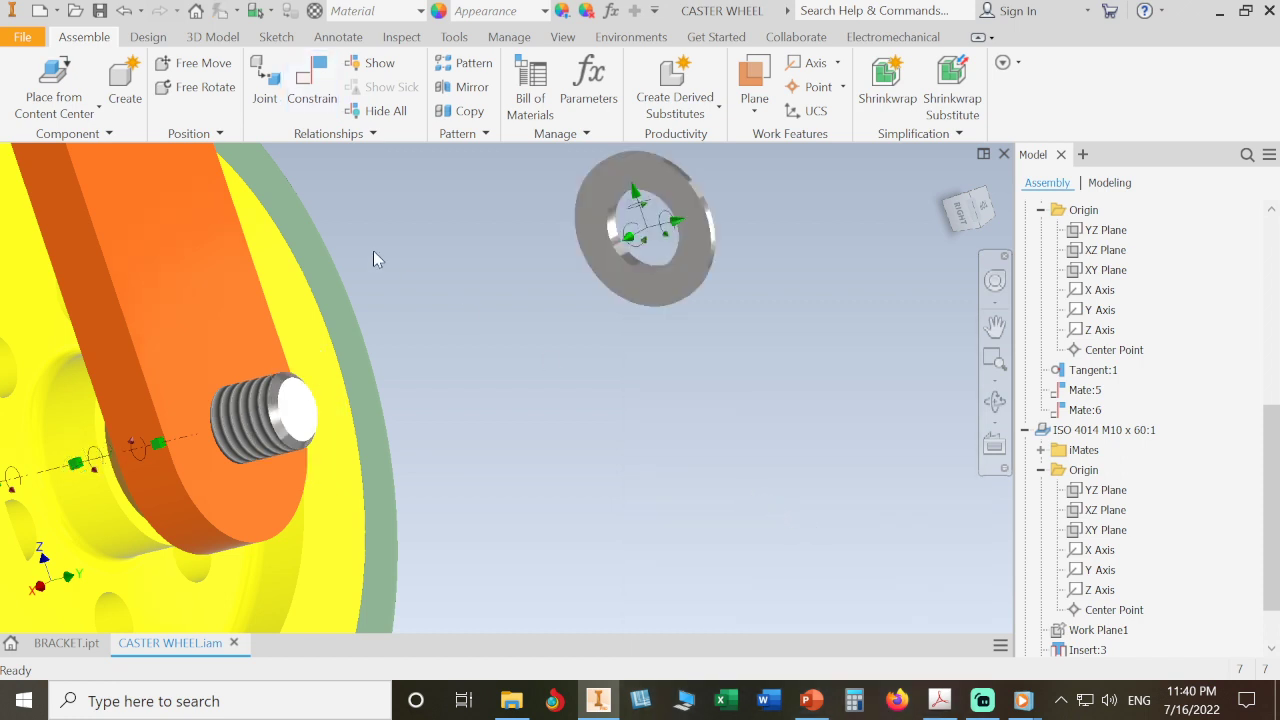
Step: Apply an Insert constraint between the washer's inner edge and the bracket's bolt hole edge at offset 0.000 mm
click(312, 90)
click(755, 410)
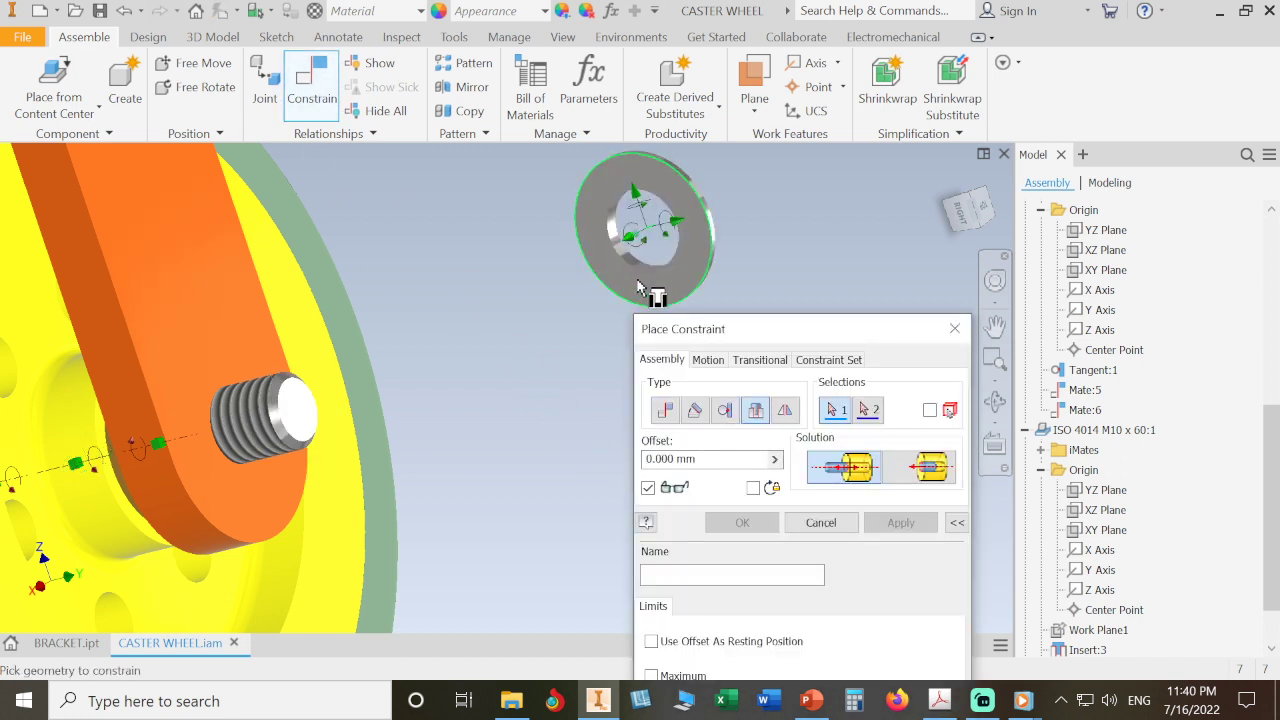
click(652, 286)
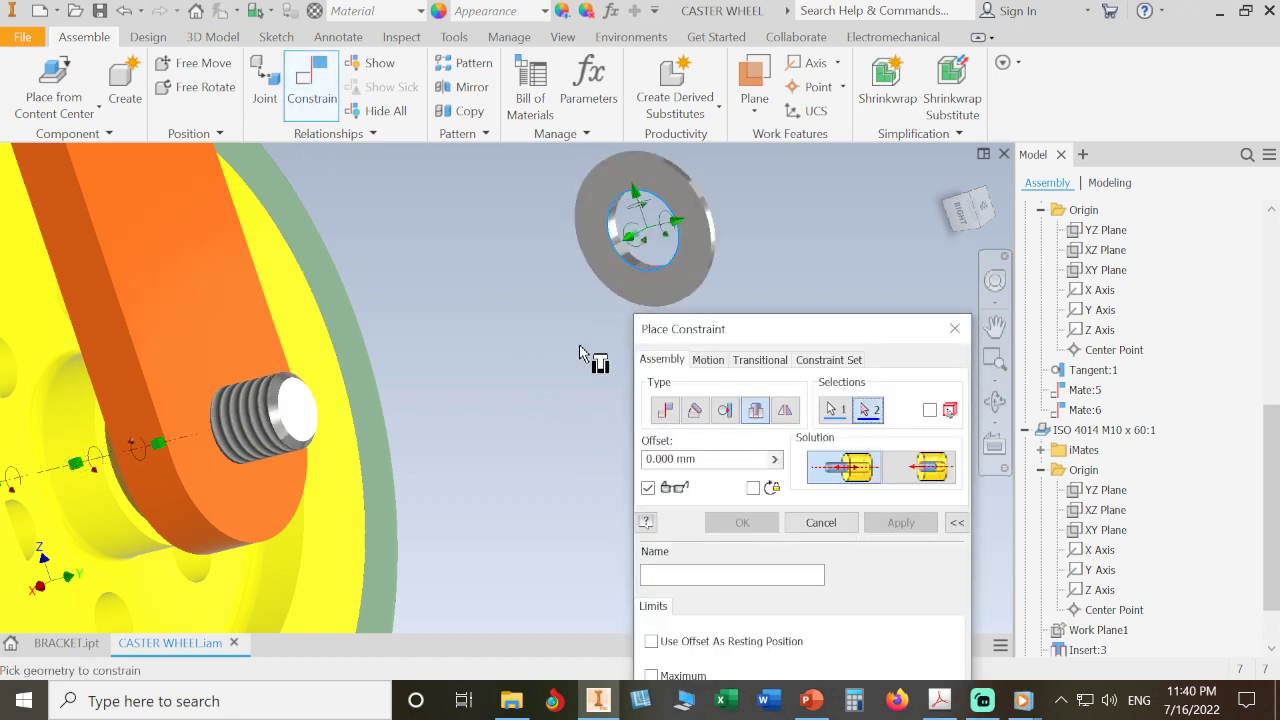
click(258, 475)
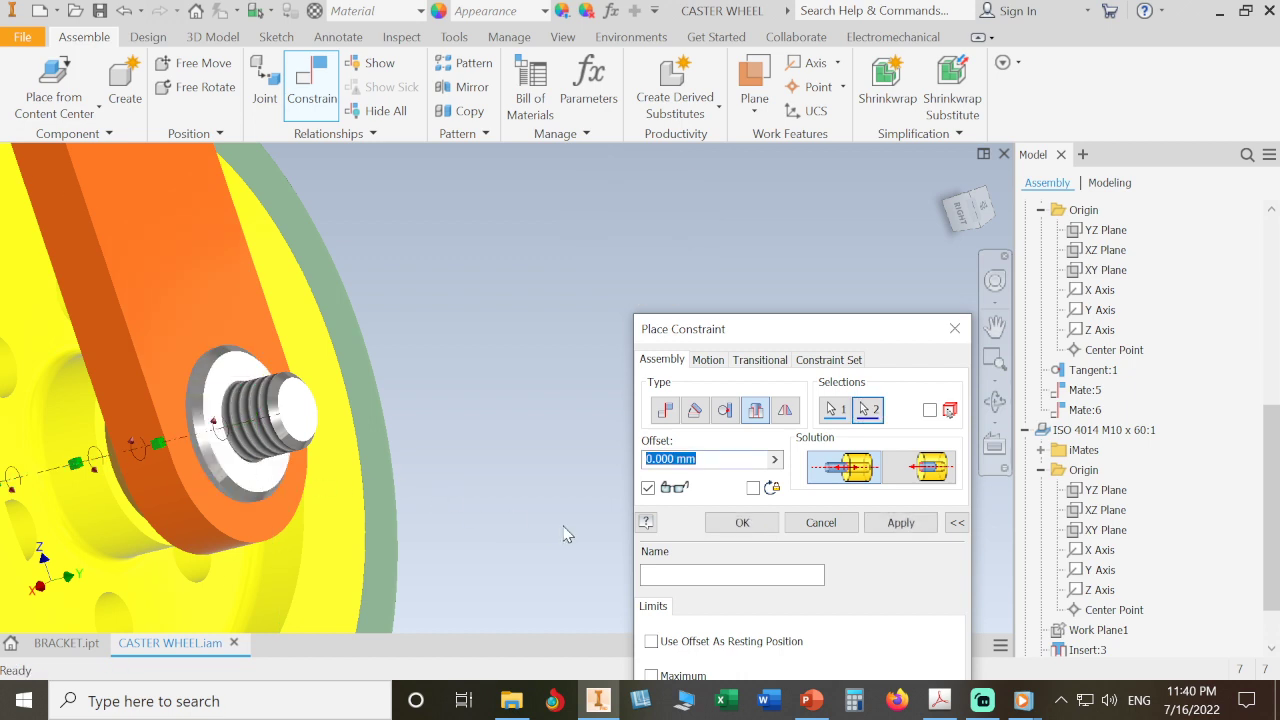
click(742, 522)
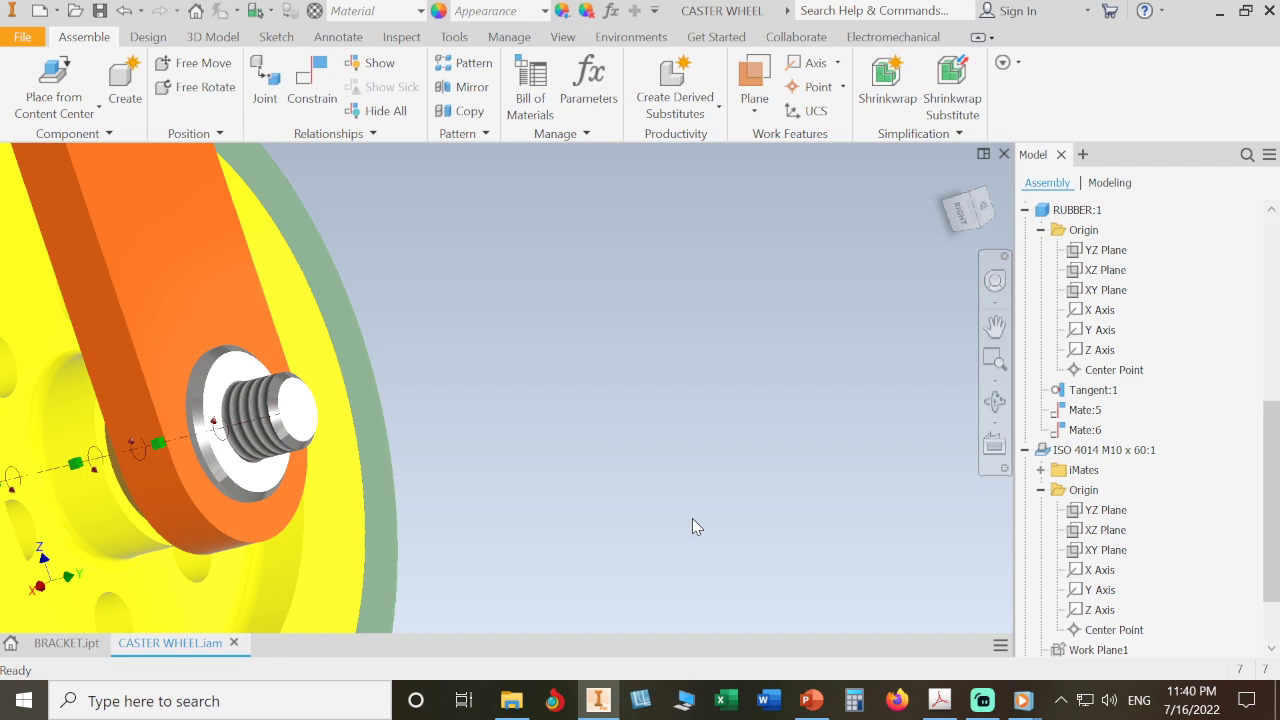
right_click(694, 450)
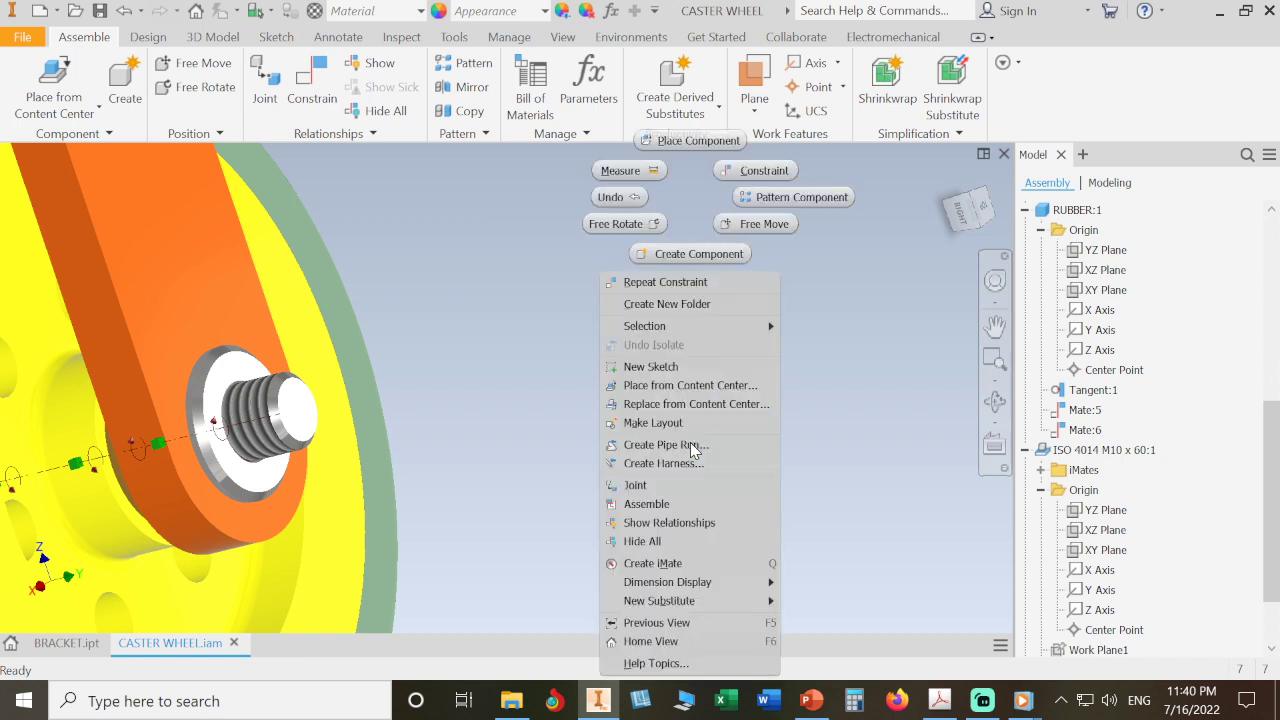
key(Escape)
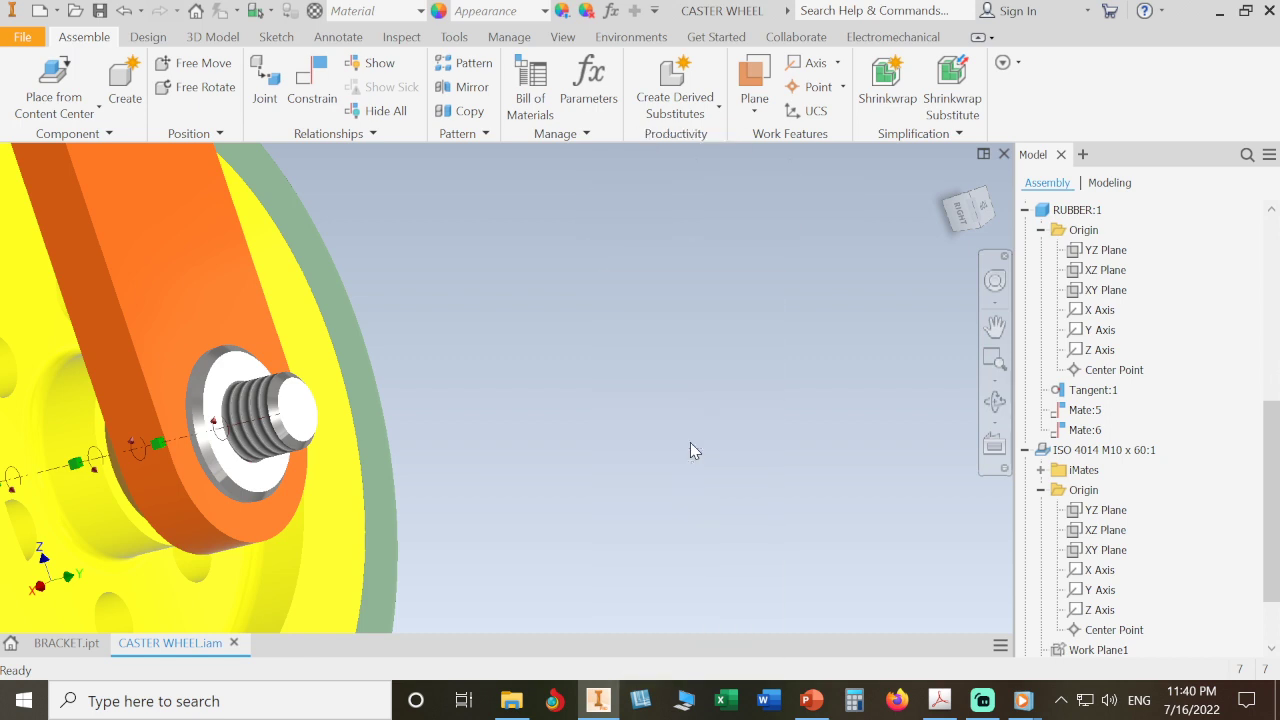
Step: Open the Content Center and go to the Hex family of Nuts under Fasteners
click(948, 178)
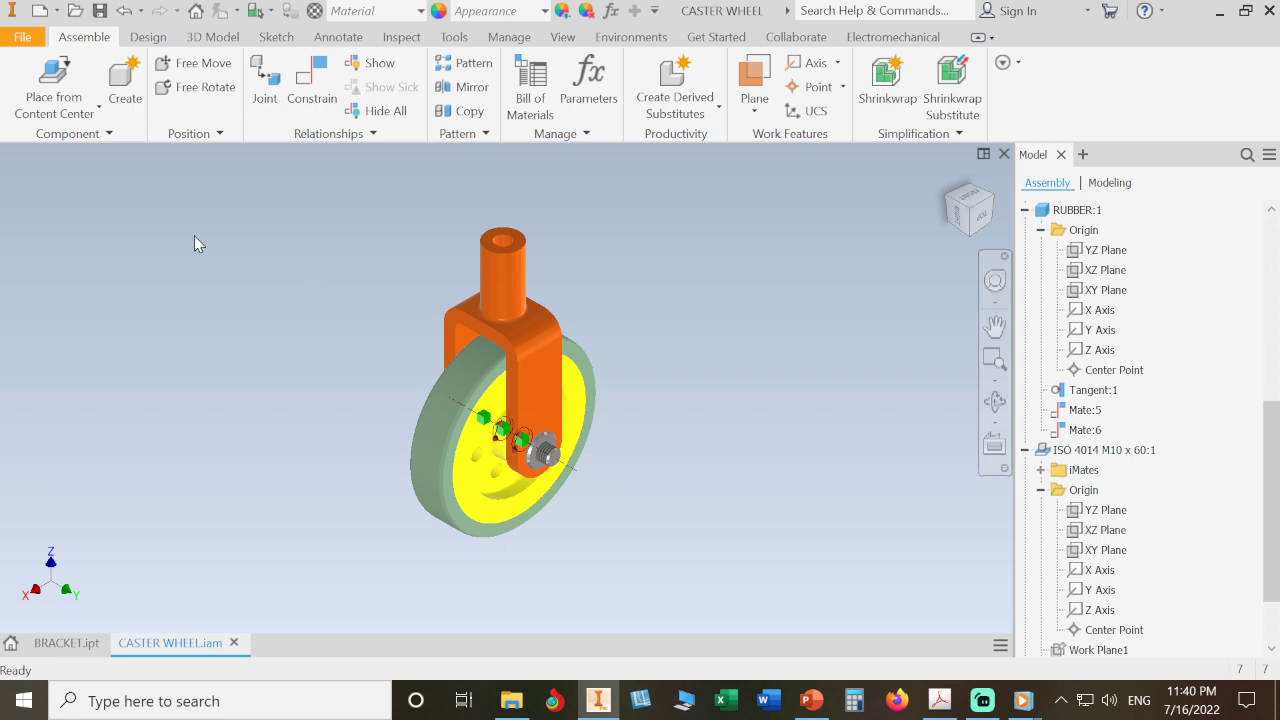
click(60, 100)
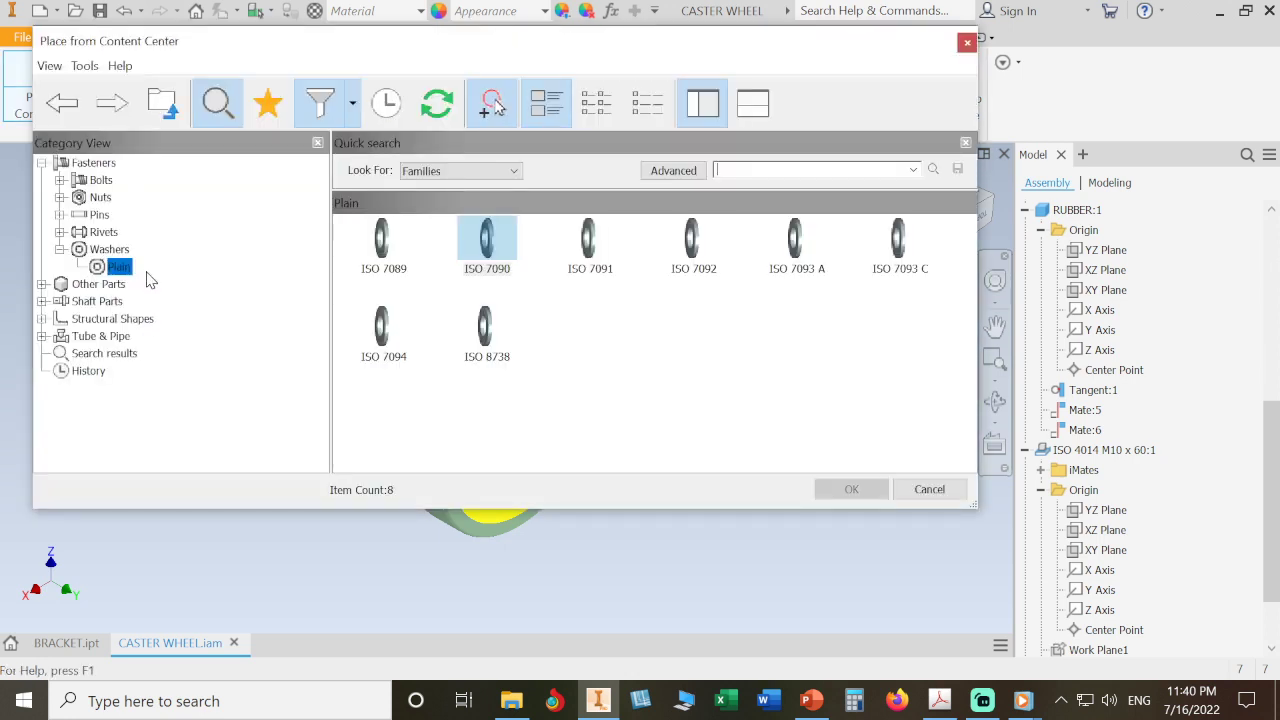
double_click(104, 164)
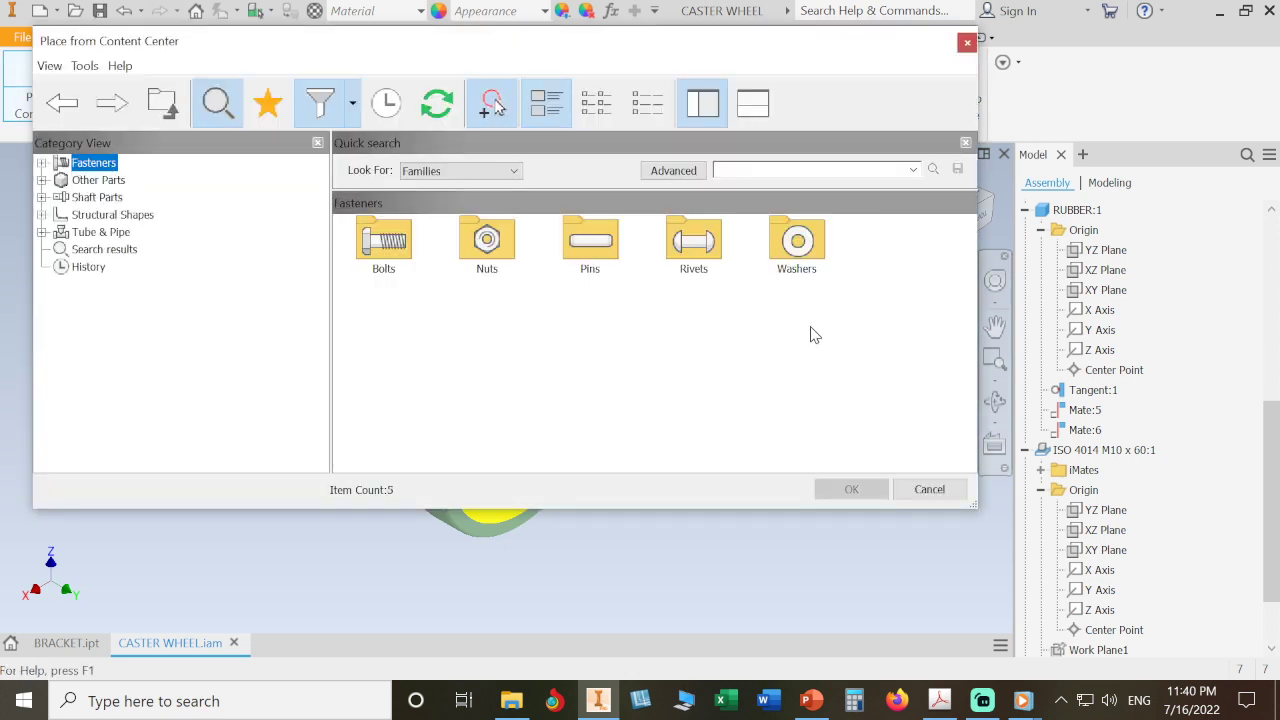
double_click(506, 242)
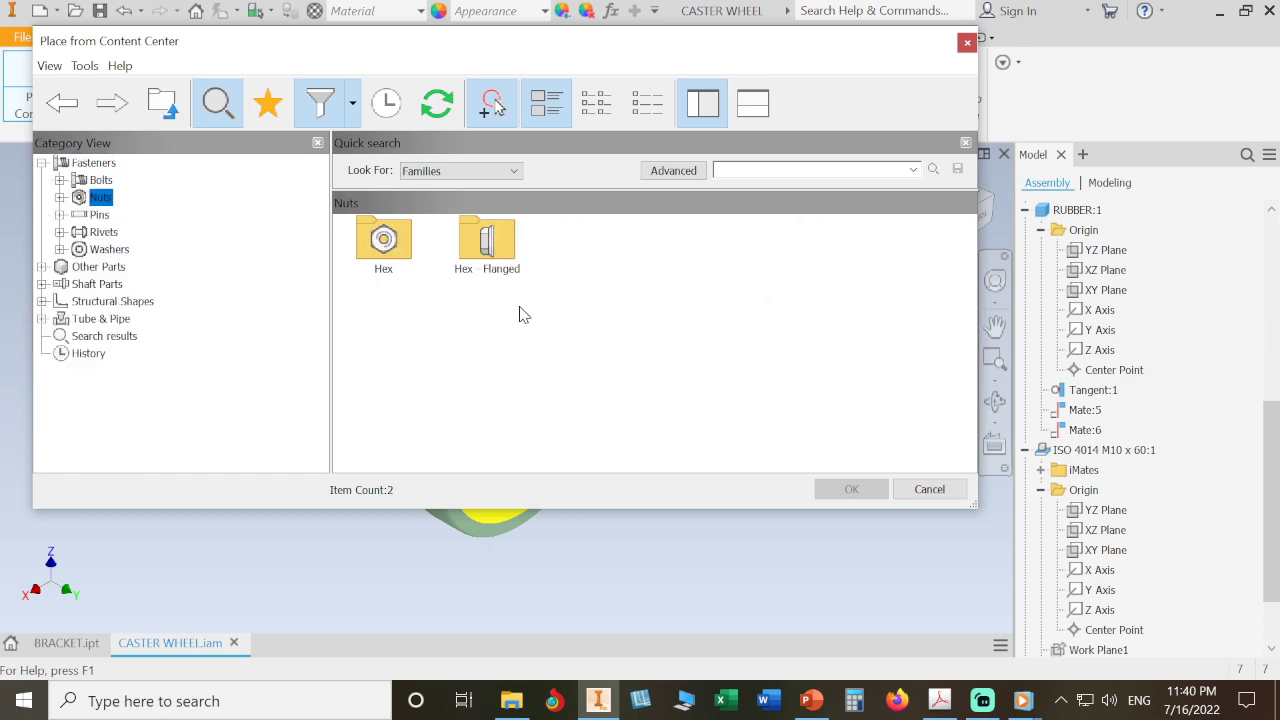
click(392, 233)
double_click(392, 233)
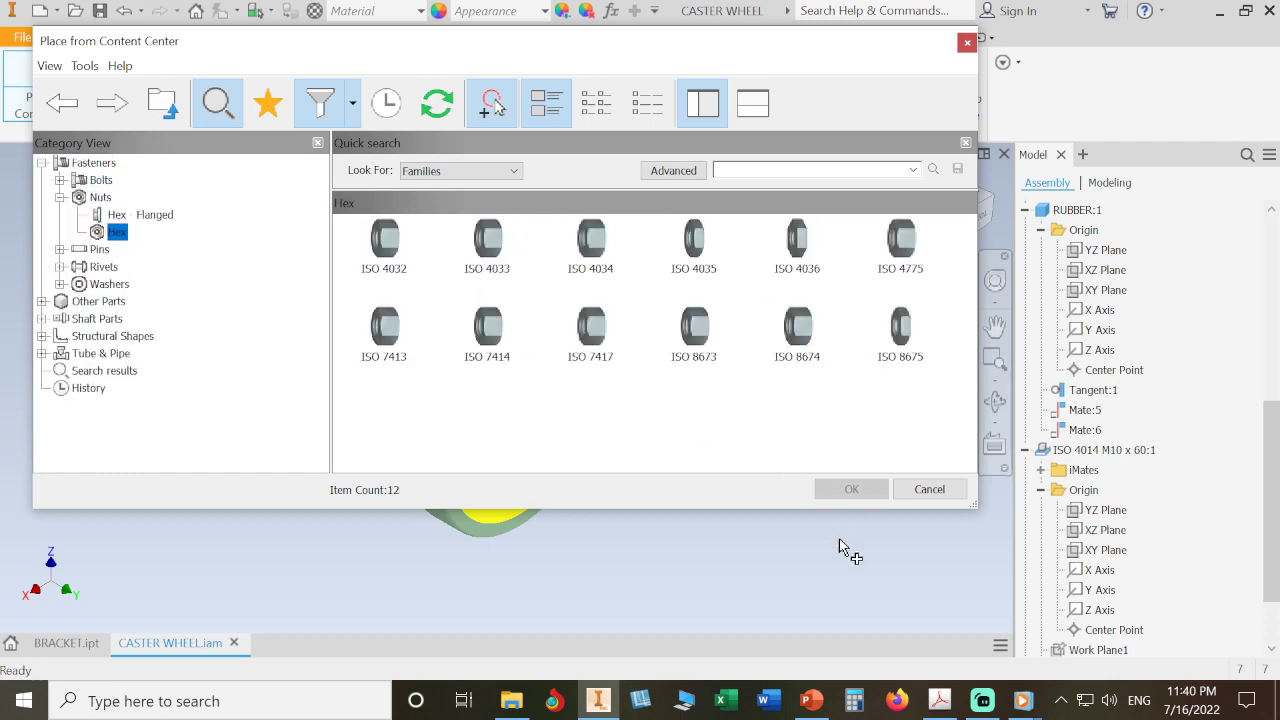
Step: Check the nut's designation in the CASTER WHEEL parts list in Acrobat, and return to Inventor
click(940, 703)
scroll(851, 490, down, 3)
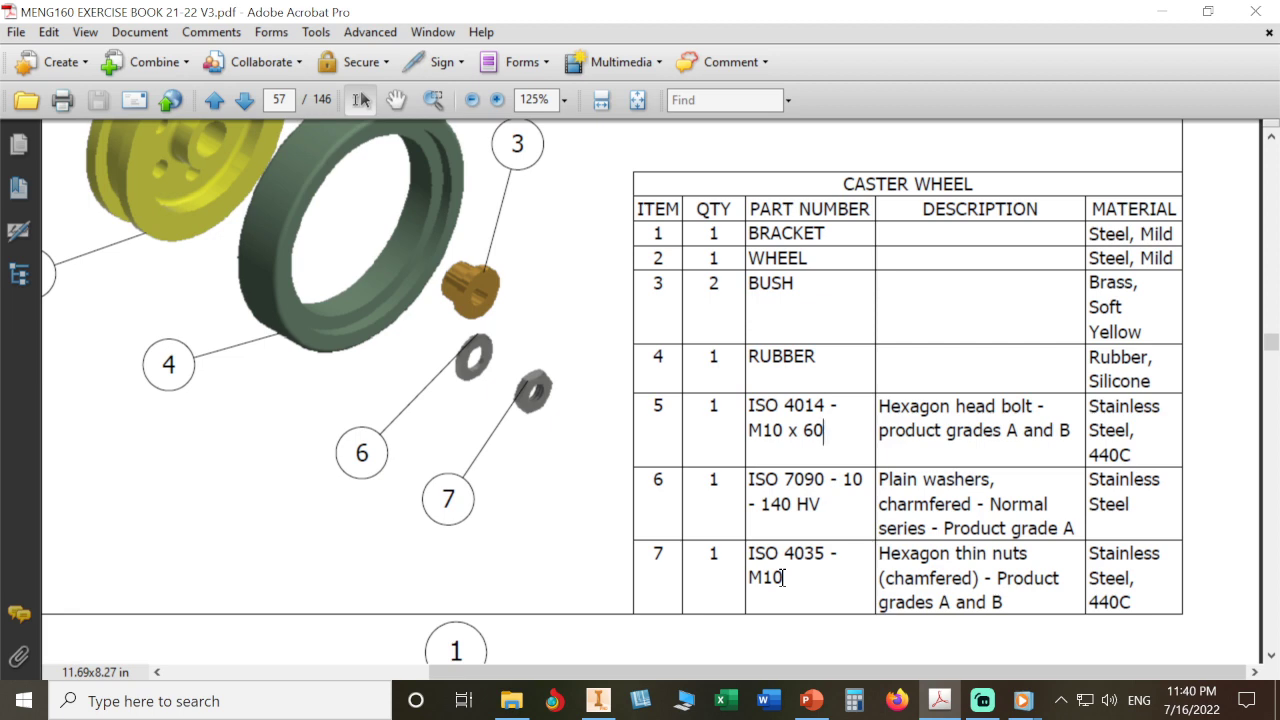
click(598, 700)
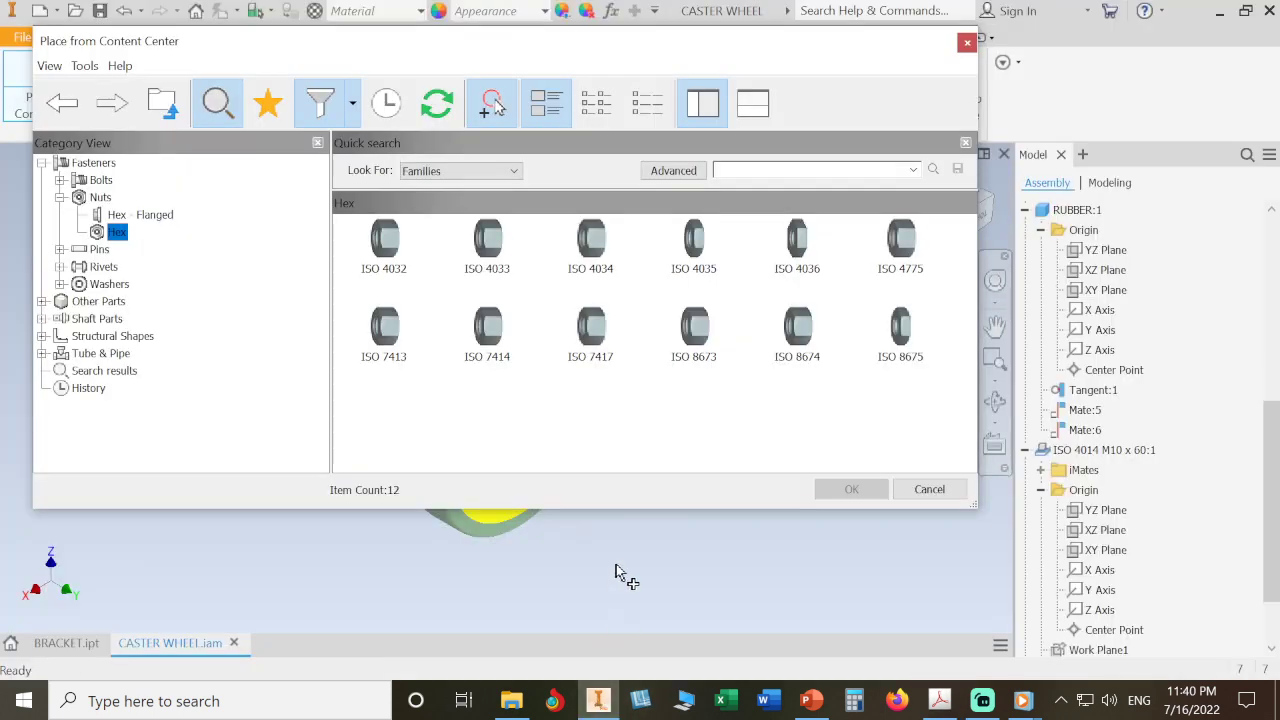
click(598, 700)
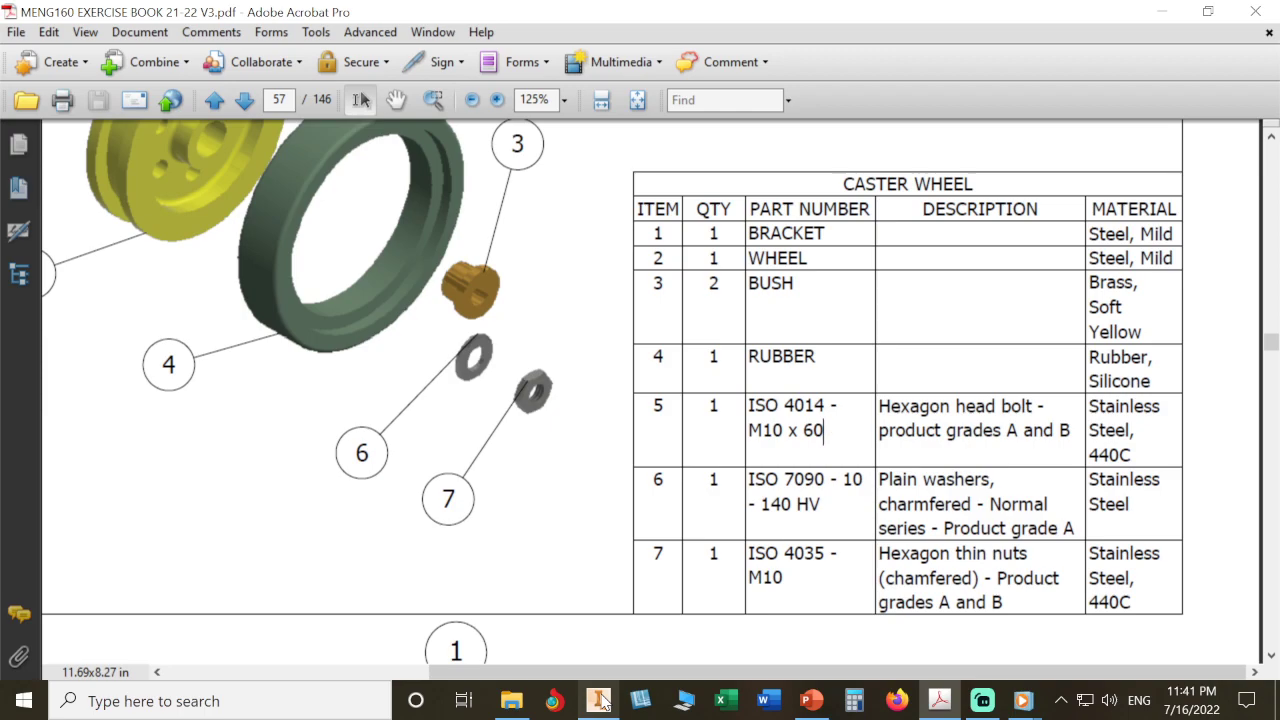
click(598, 700)
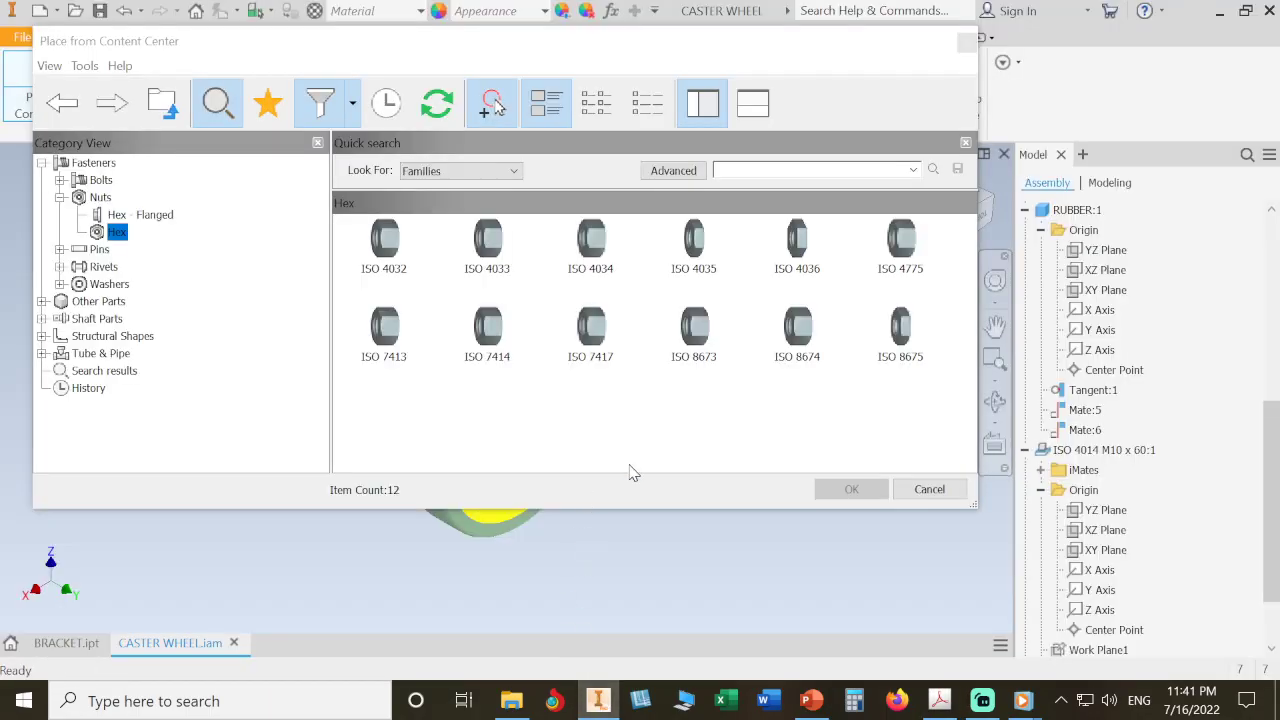
Step: Place one ISO 4035 M10 nut with AutoDrop on the bolt's threaded end, seated against the washer's outer face
double_click(696, 250)
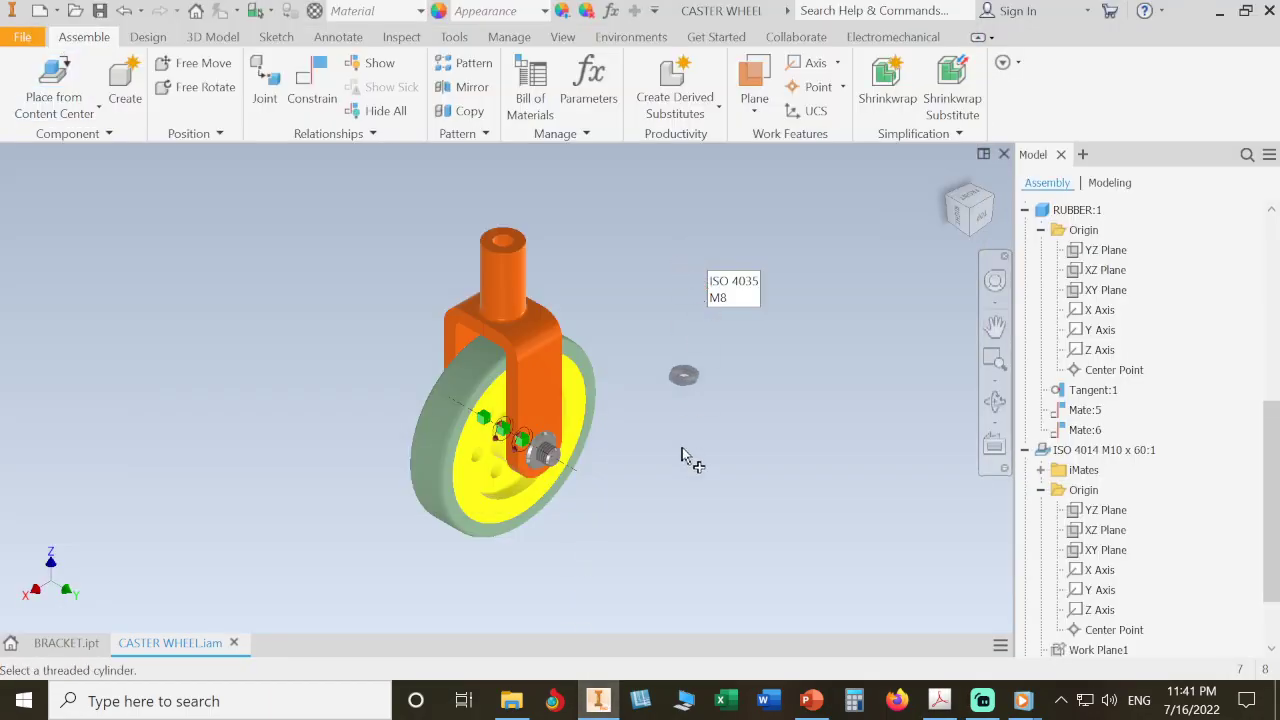
scroll(617, 455, up, 5)
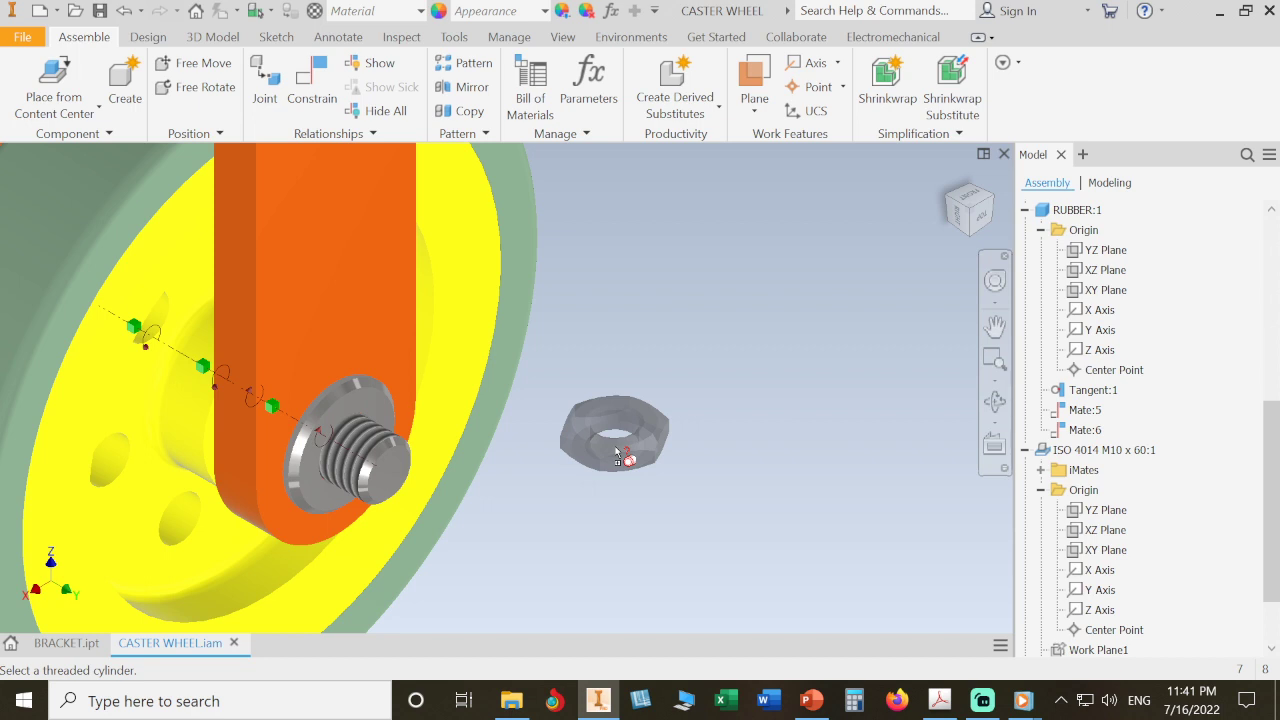
middle_drag(617, 455, 714, 355)
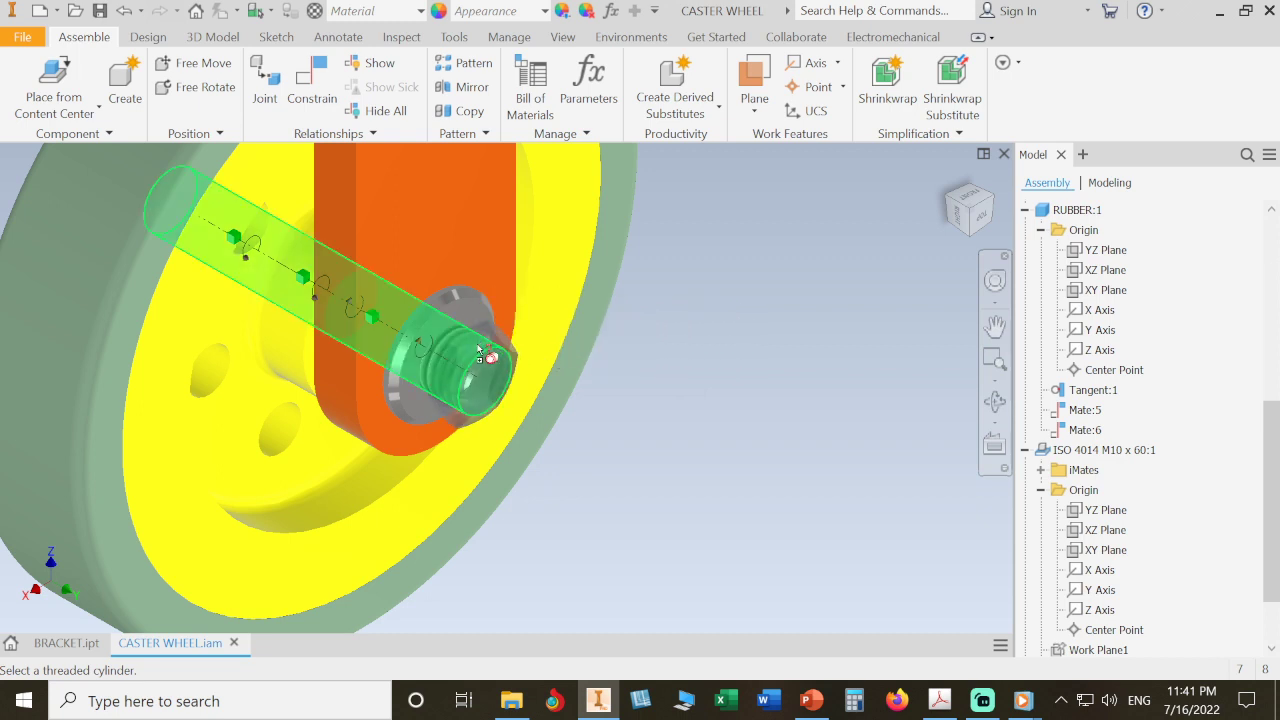
click(476, 345)
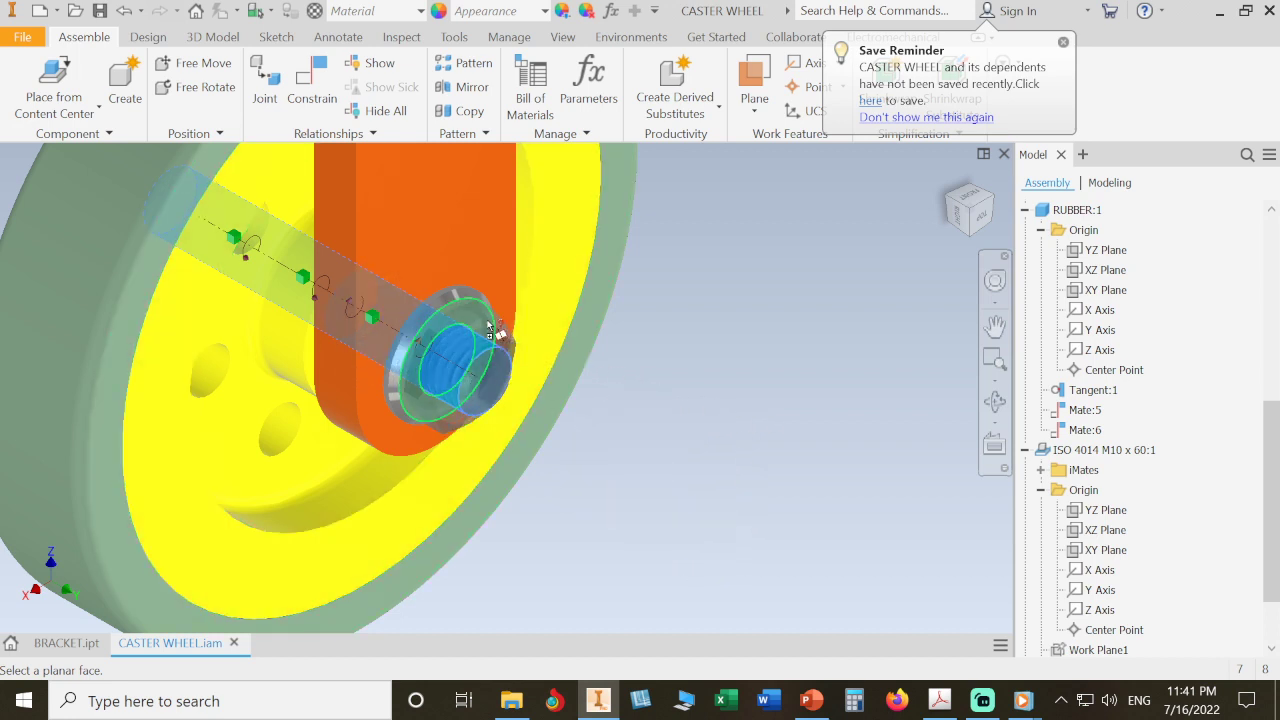
click(489, 325)
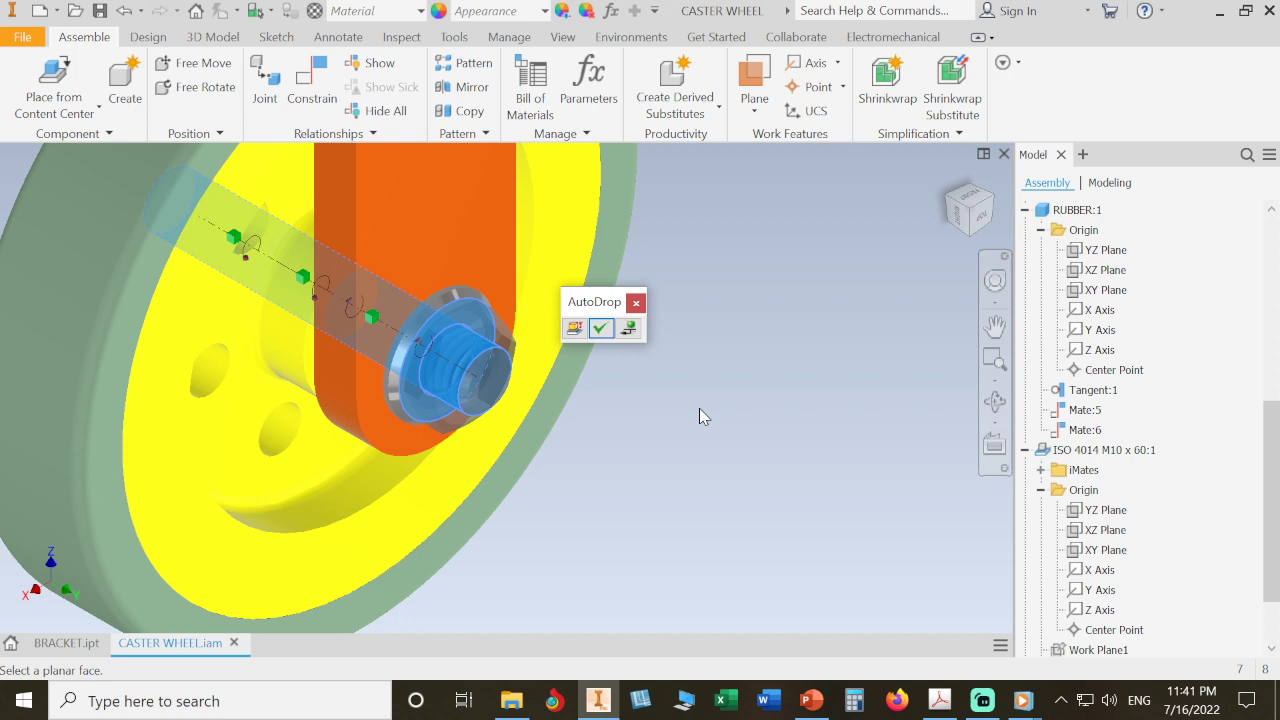
click(600, 328)
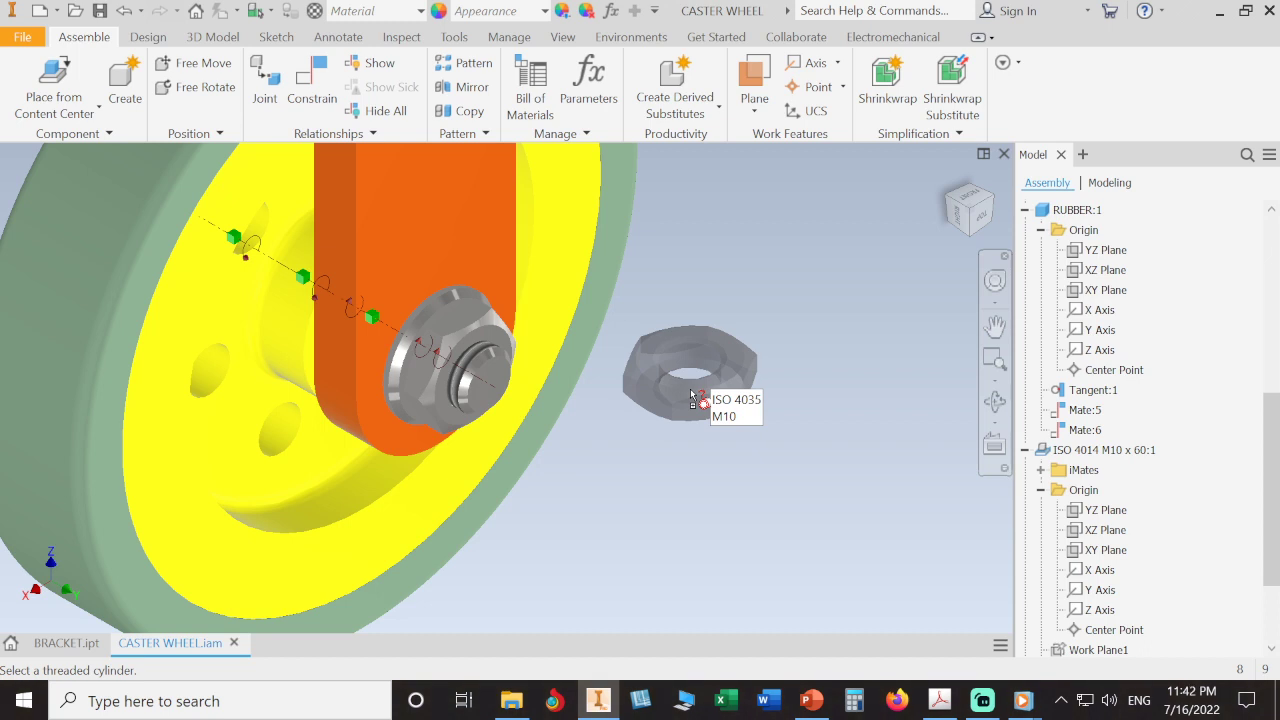
key(Escape)
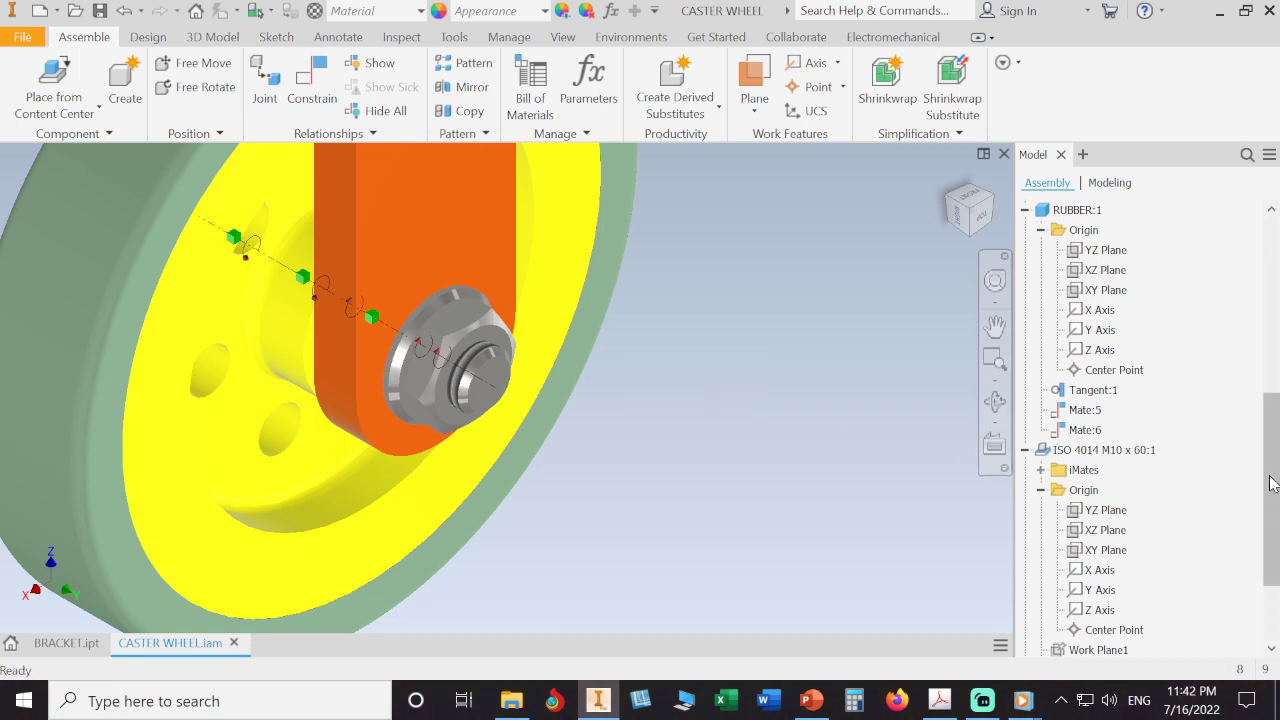
Step: Compare the fasteners at the end of the model browser with the PDF parts list in Acrobat, and return to Inventor
drag(1272, 490, 1278, 545)
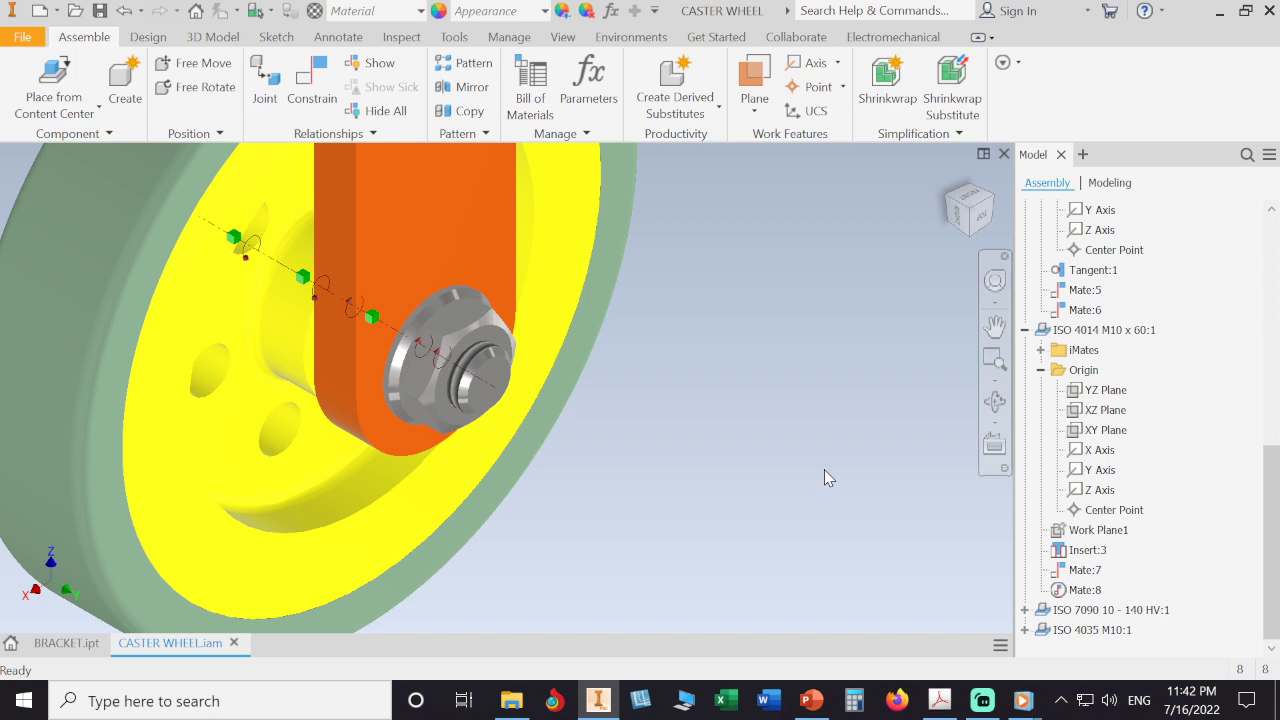
click(940, 700)
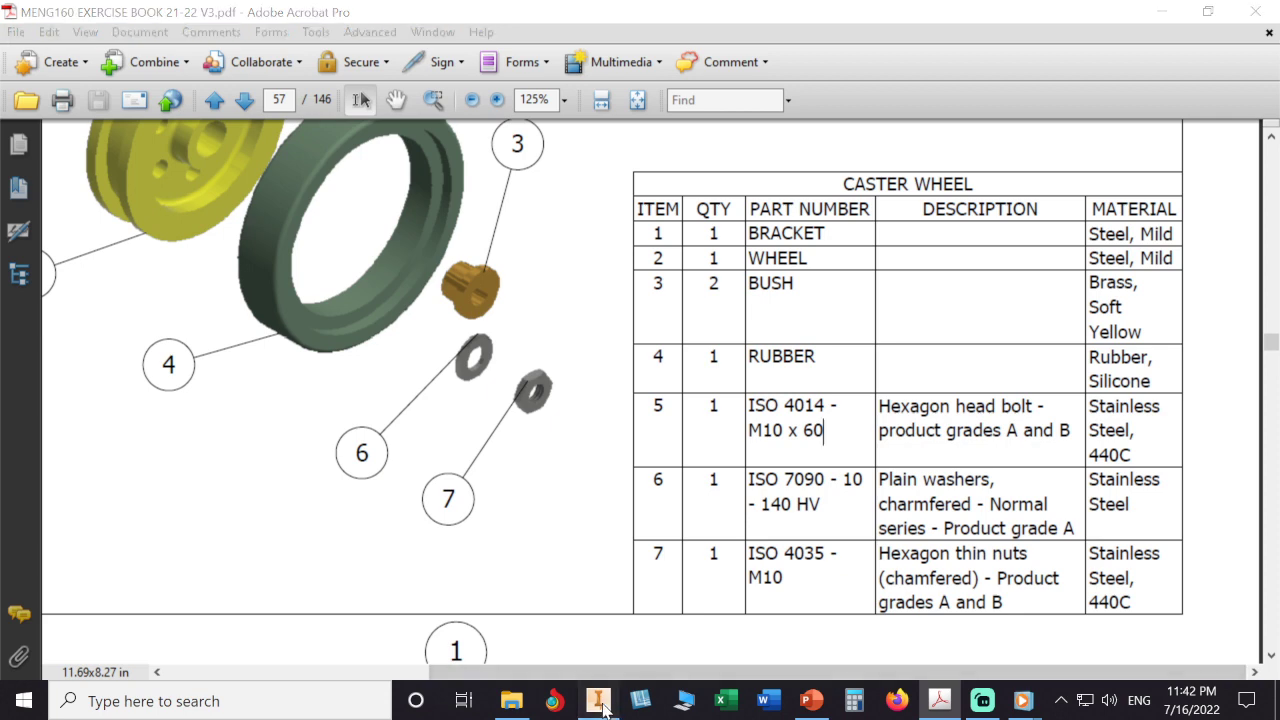
click(598, 700)
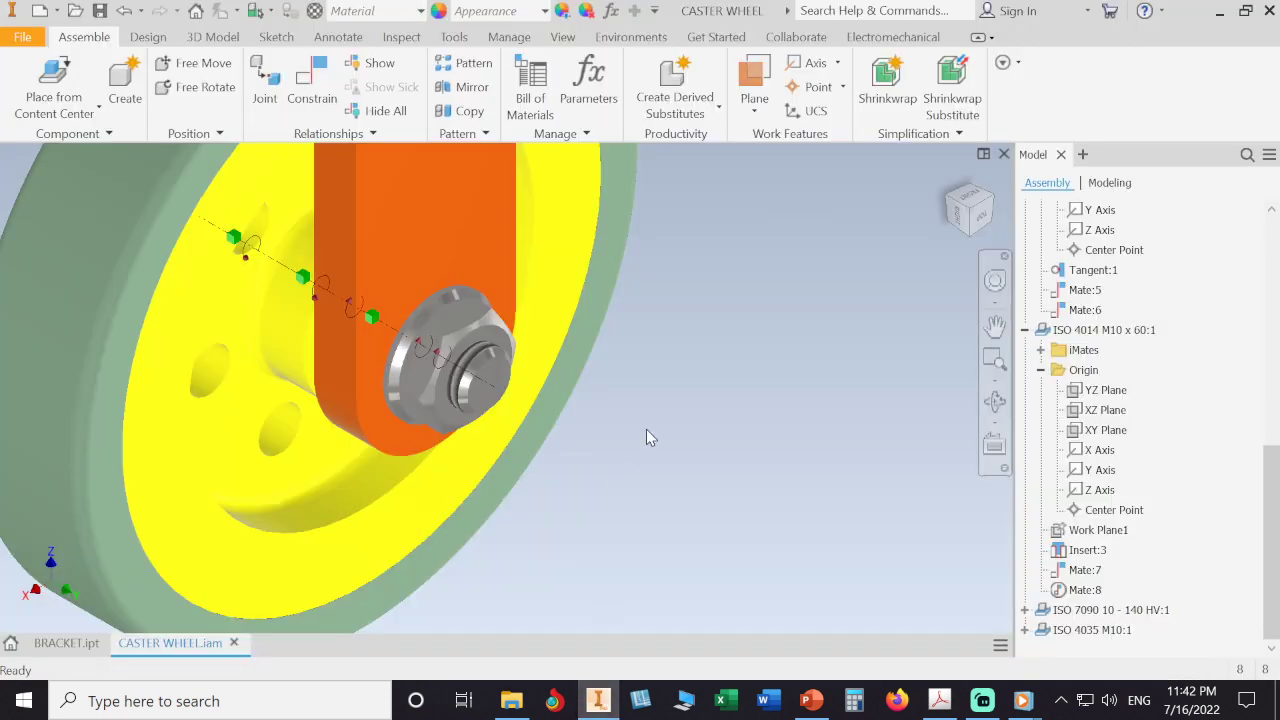
Step: Reopen the Content Center and switch AutoDrop off and back on
click(63, 74)
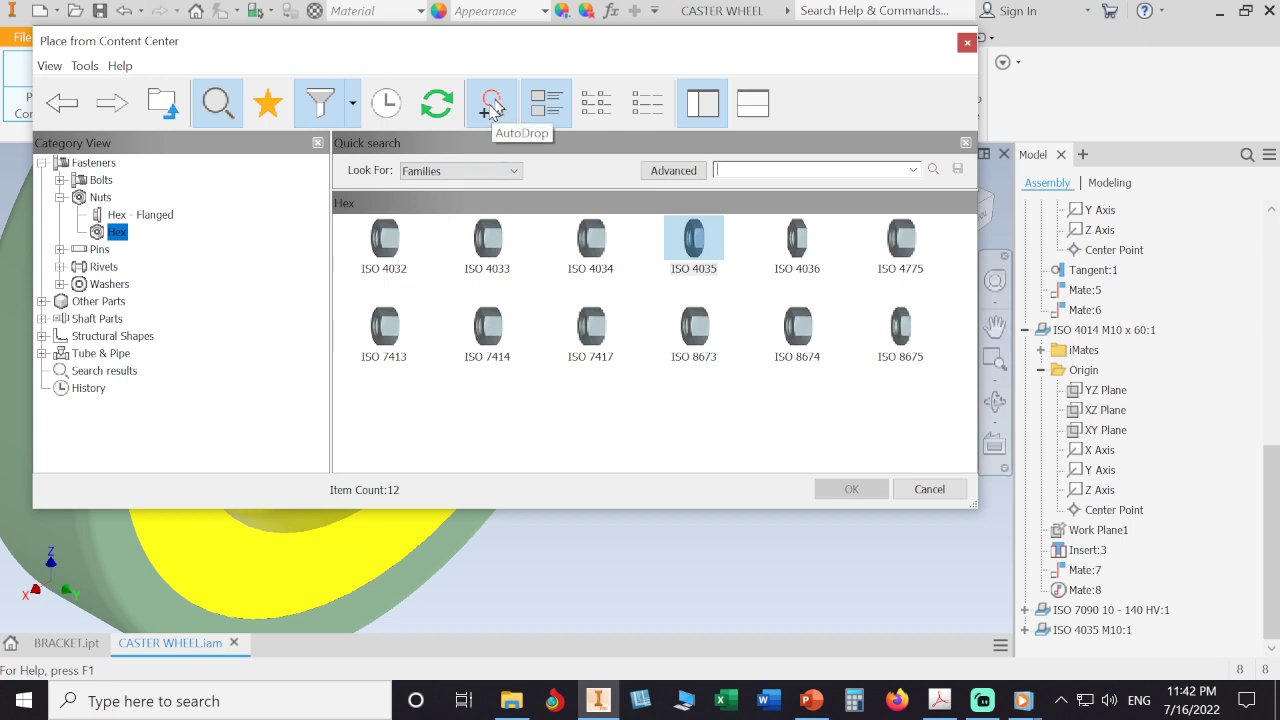
click(492, 106)
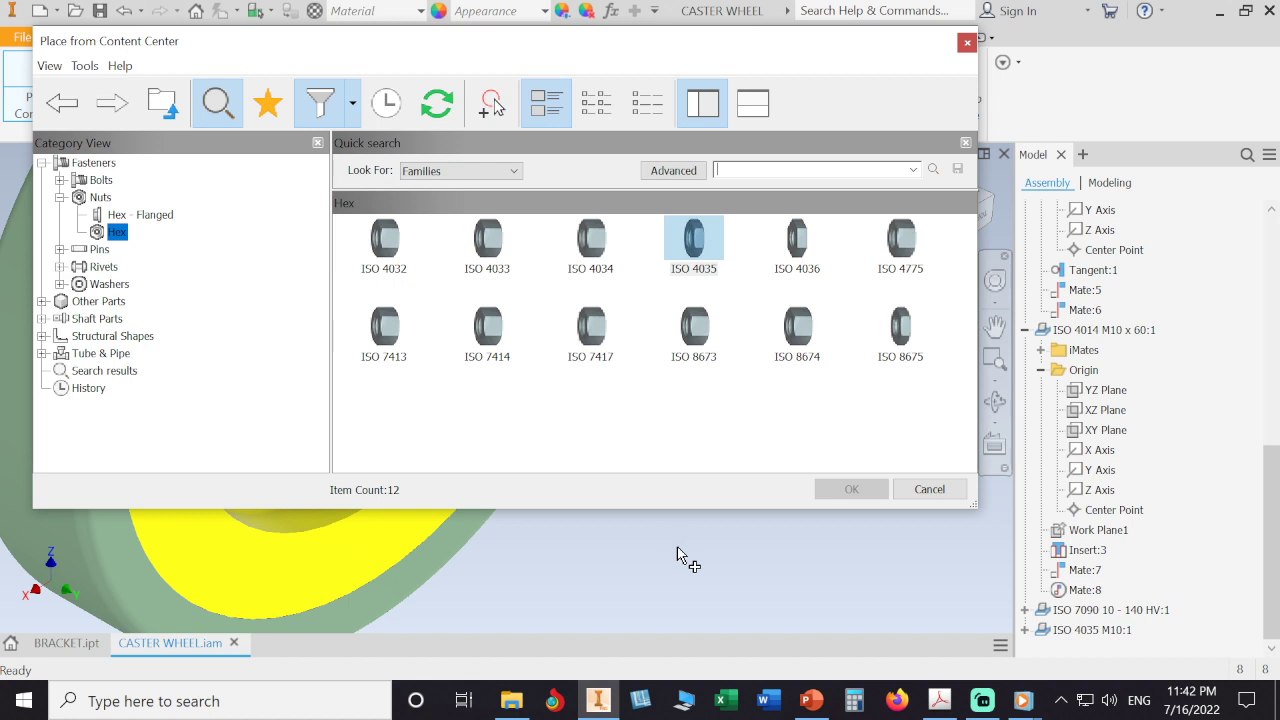
click(492, 106)
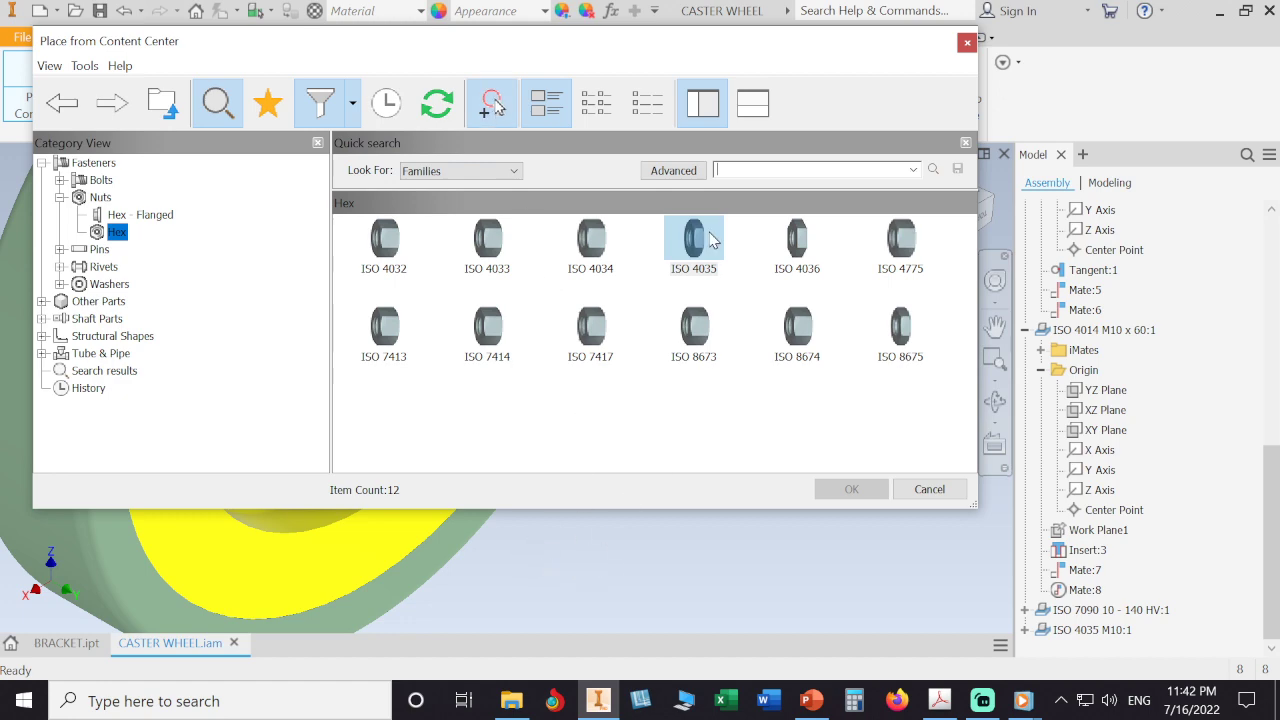
Step: Move the Content Center dialog aside to view the placed nut, and close it without placing another part
drag(745, 47, 1258, 116)
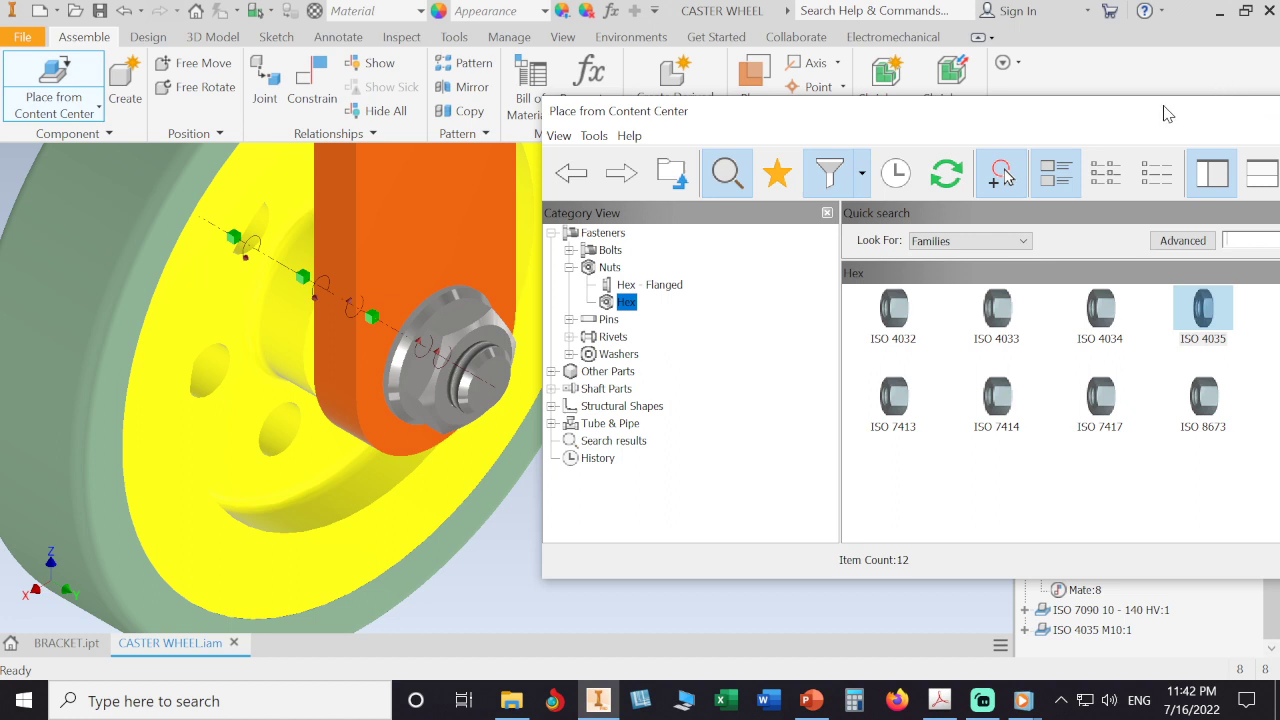
drag(1160, 115, 913, 106)
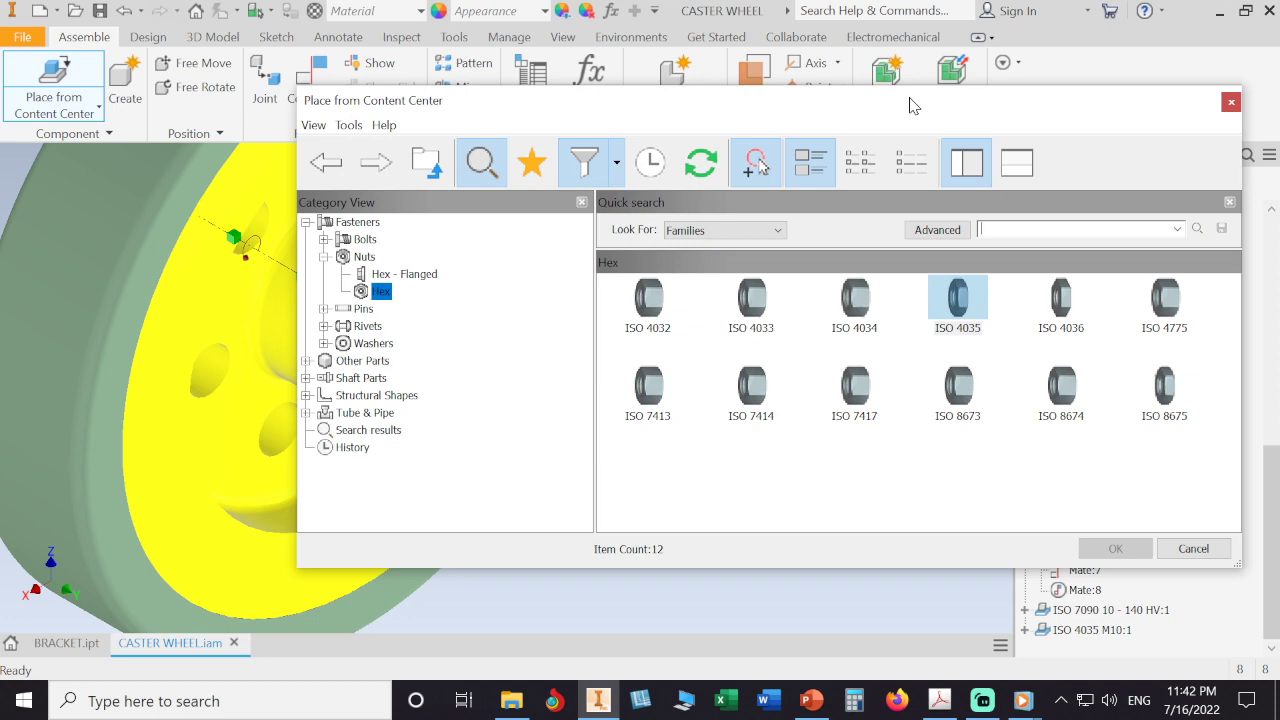
drag(912, 104, 778, 108)
click(1051, 554)
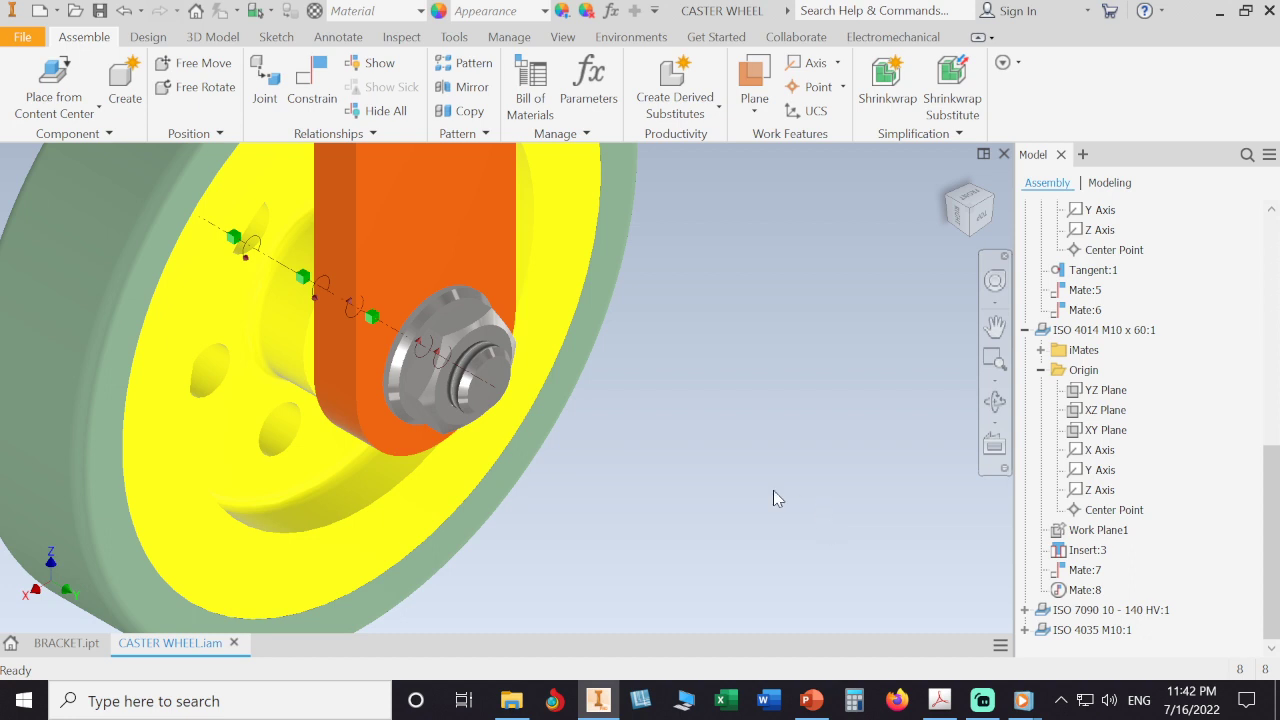
Step: Expand the ISO 4035 M10 nut's origin planes in the model browser and select its XZ plane
click(477, 328)
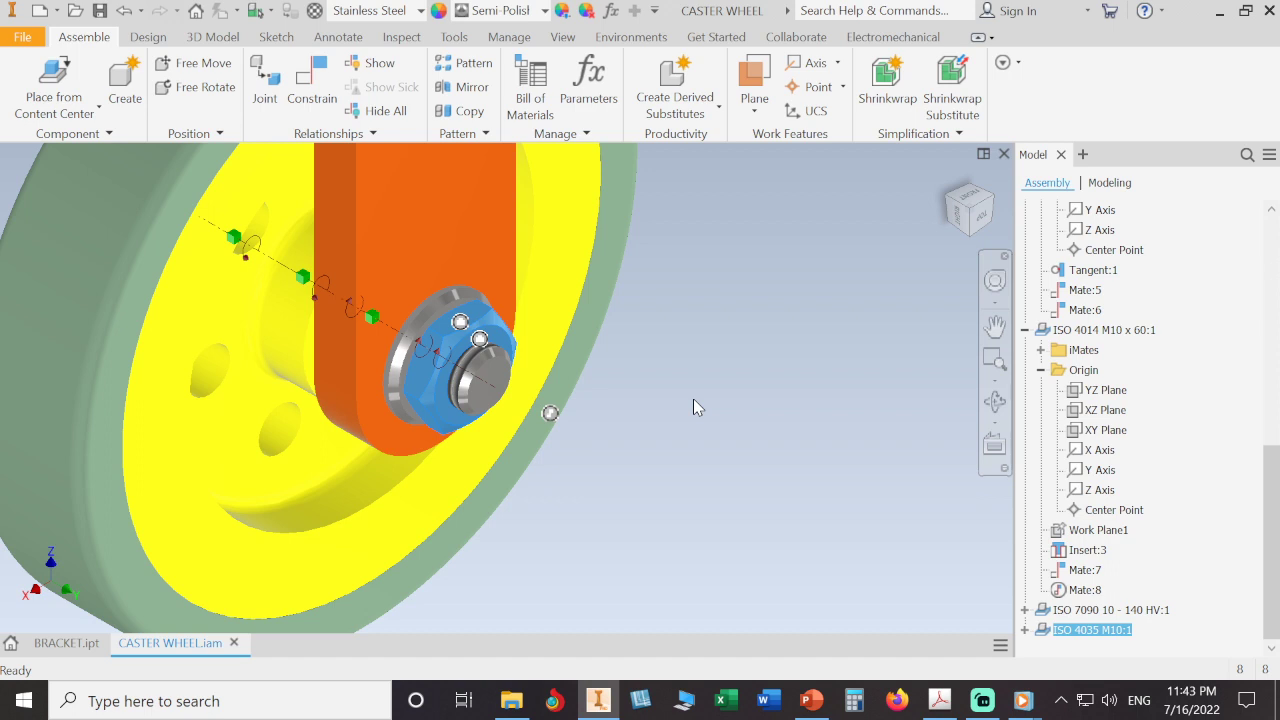
click(1024, 630)
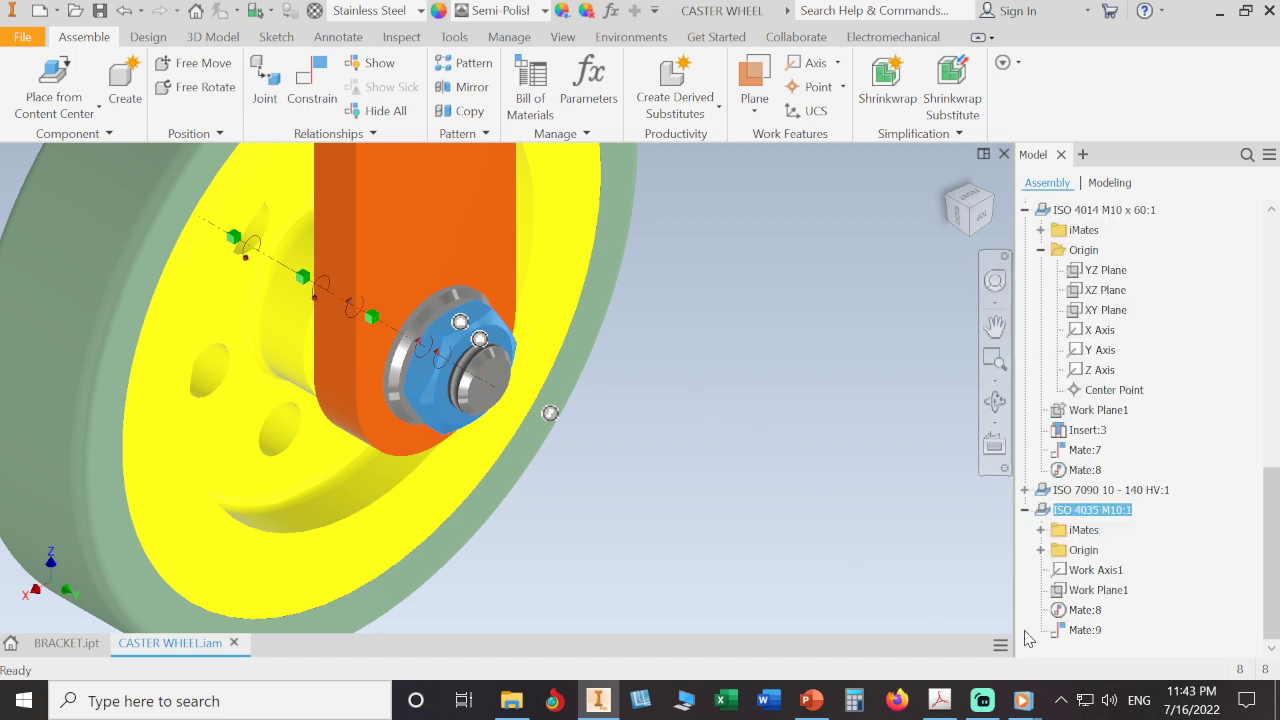
click(1040, 550)
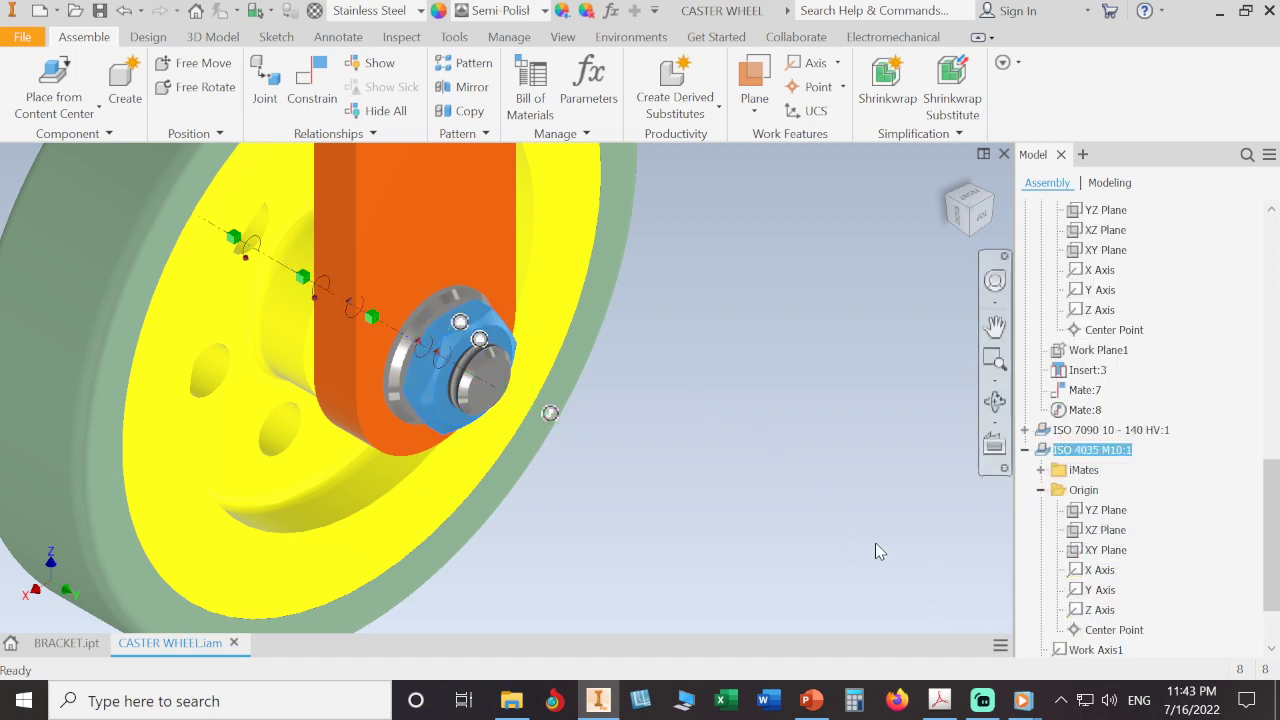
click(1080, 511)
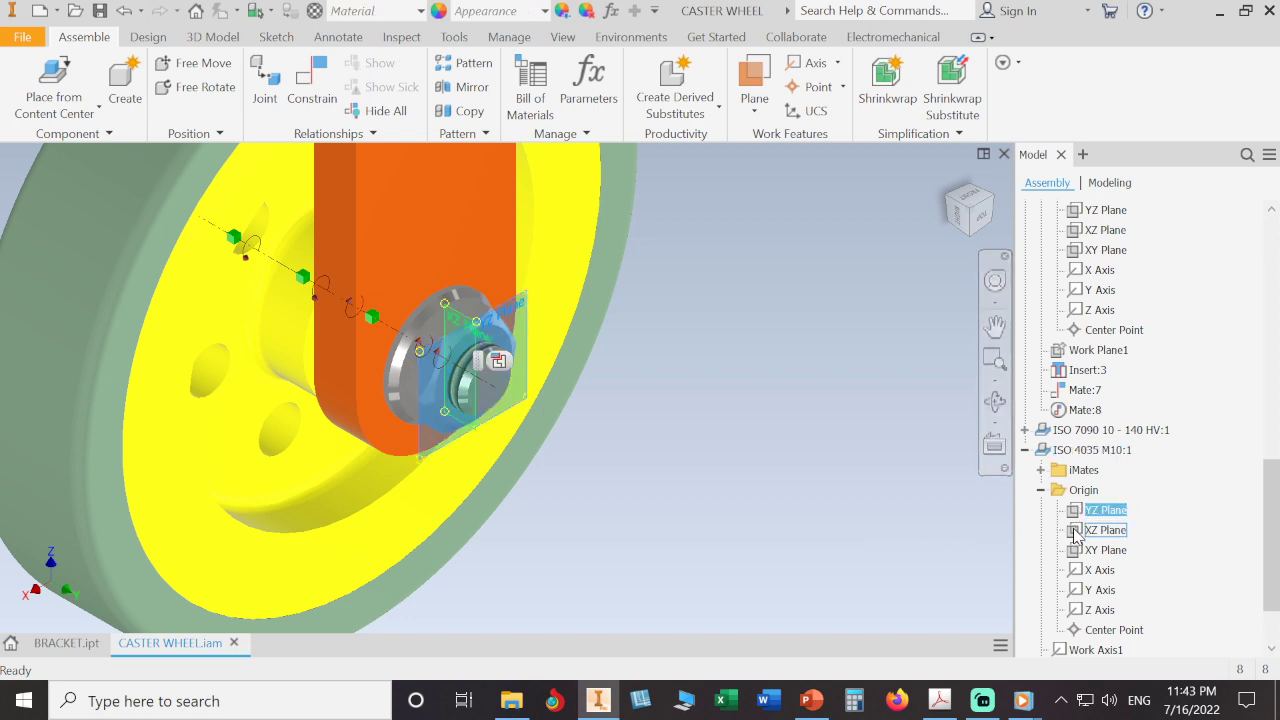
click(1078, 531)
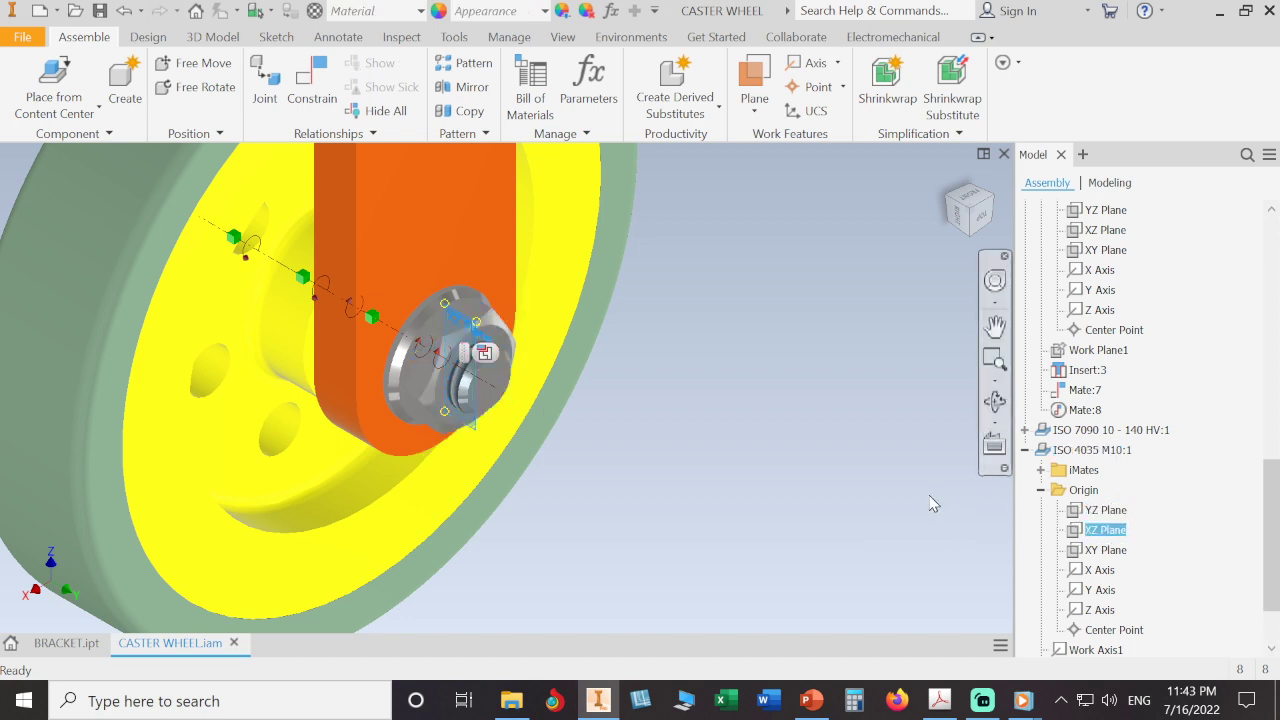
Step: Start a mate constraint from the nut's XZ plane and try the RUBBER part's YZ plane as the second reference
click(312, 88)
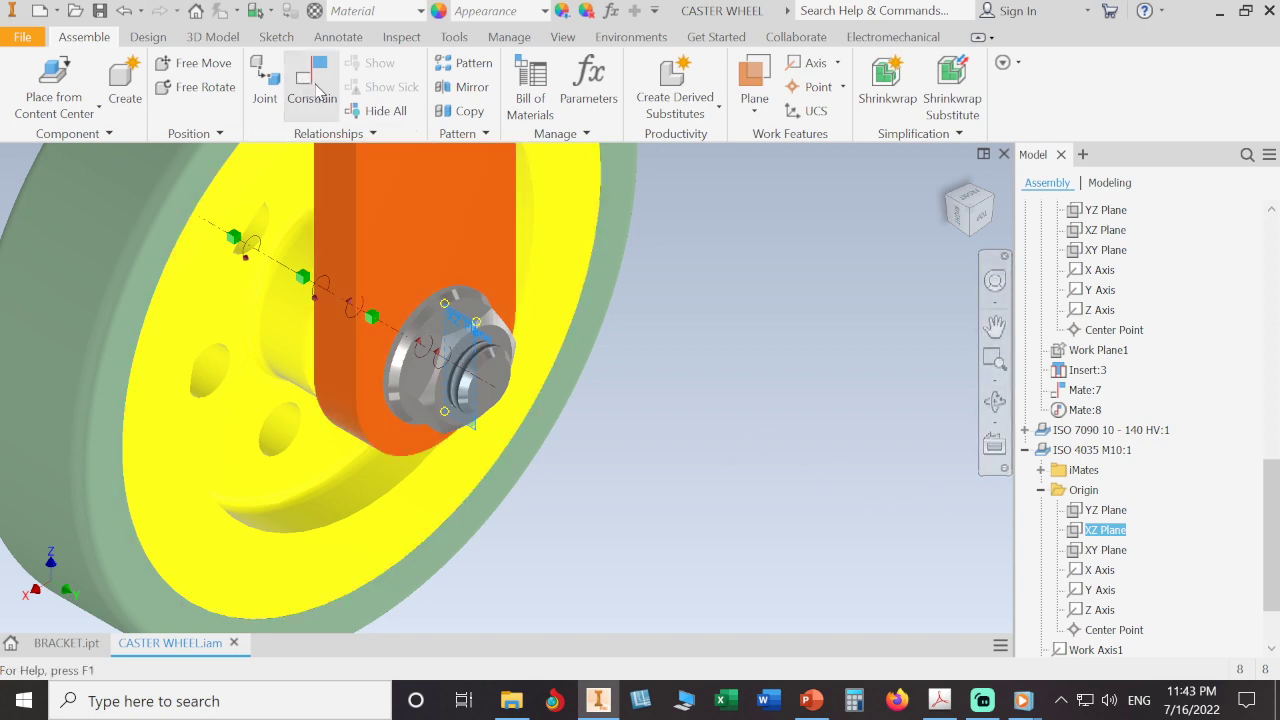
scroll(1215, 345, up, 5)
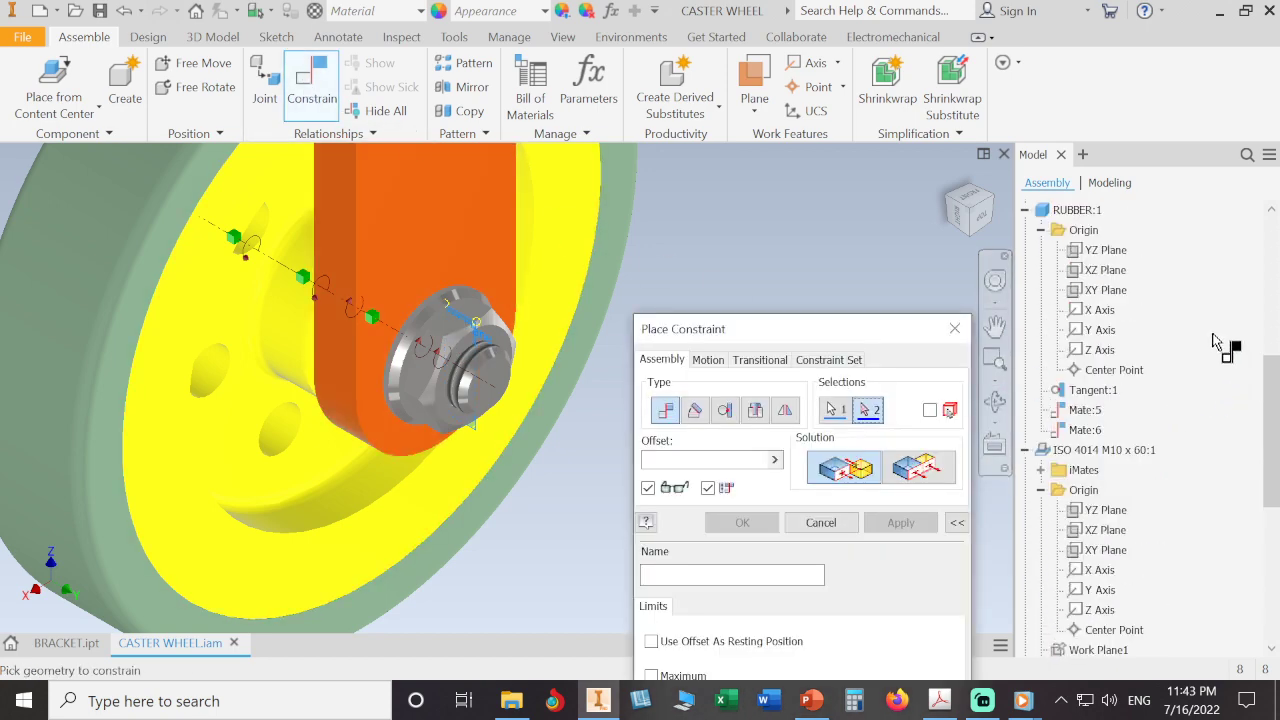
scroll(1215, 343, up, 2)
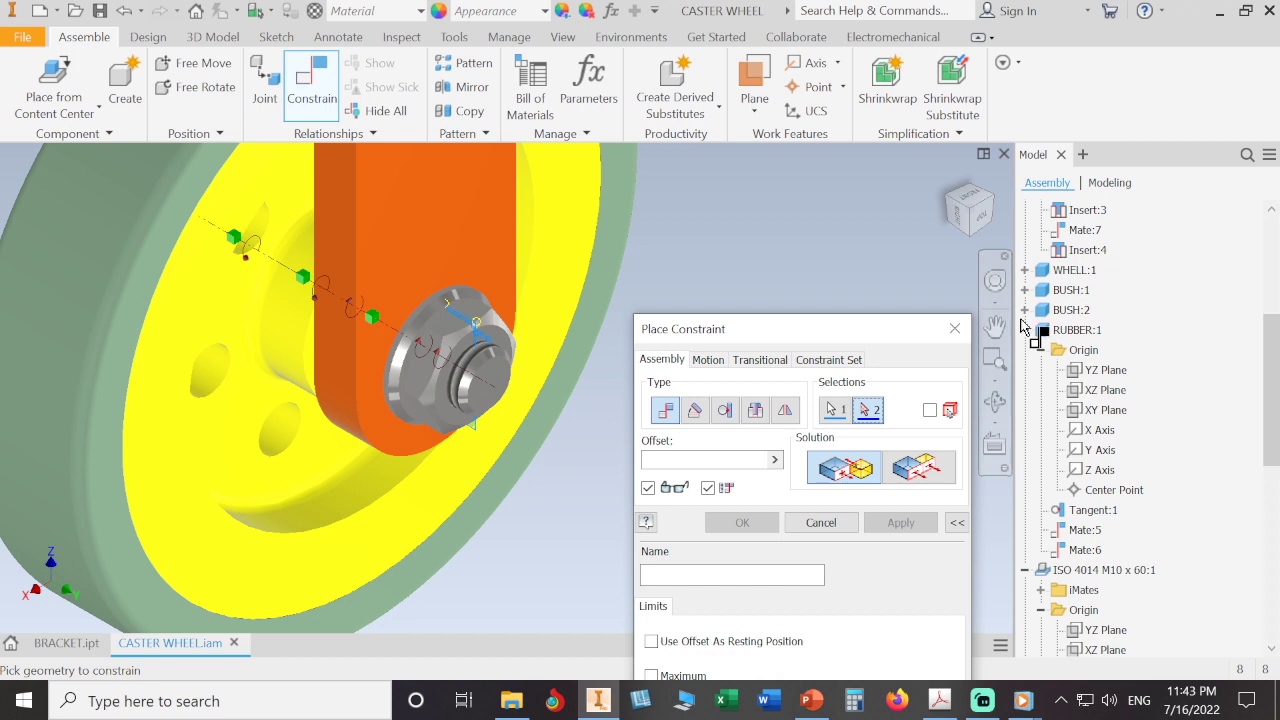
scroll(709, 230, down, 5)
middle_drag(640, 287, 543, 443)
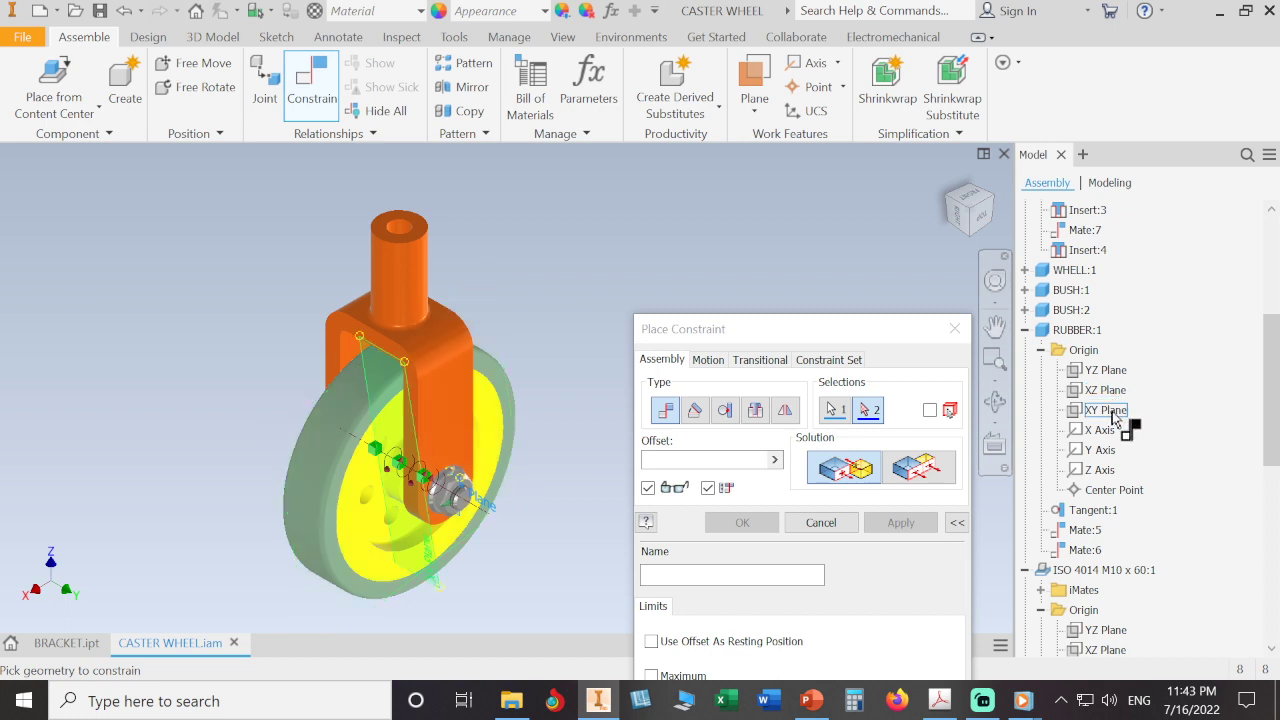
click(1116, 372)
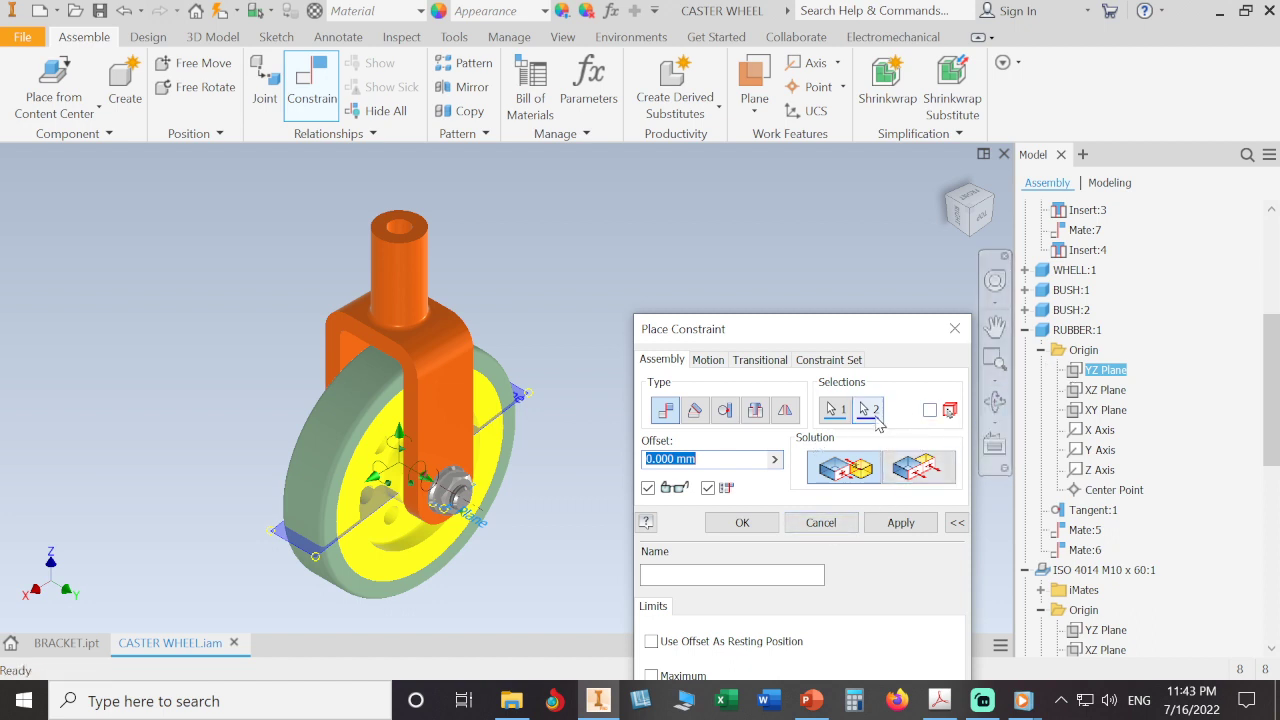
click(869, 411)
Step: Mate the nut's XZ plane to the BRACKET's YZ plane with a 0.000 mm offset, and save the assembly
scroll(1150, 330, up, 5)
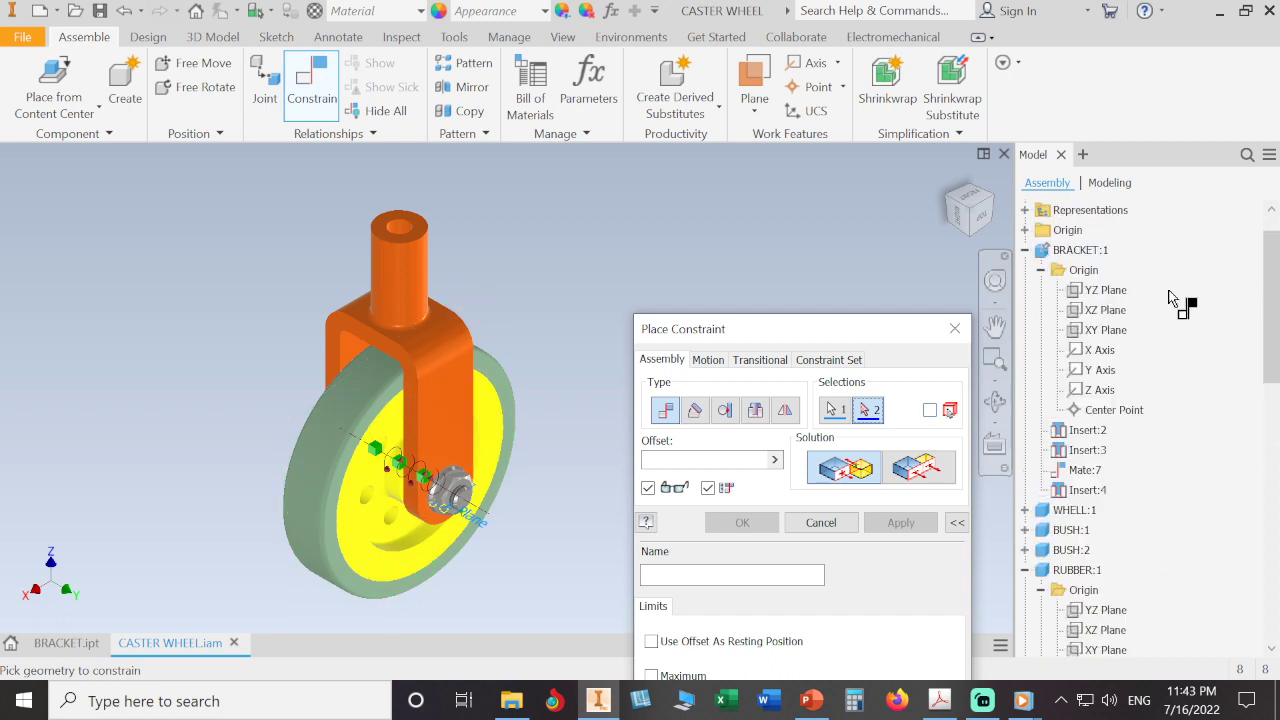
scroll(1173, 298, up, 2)
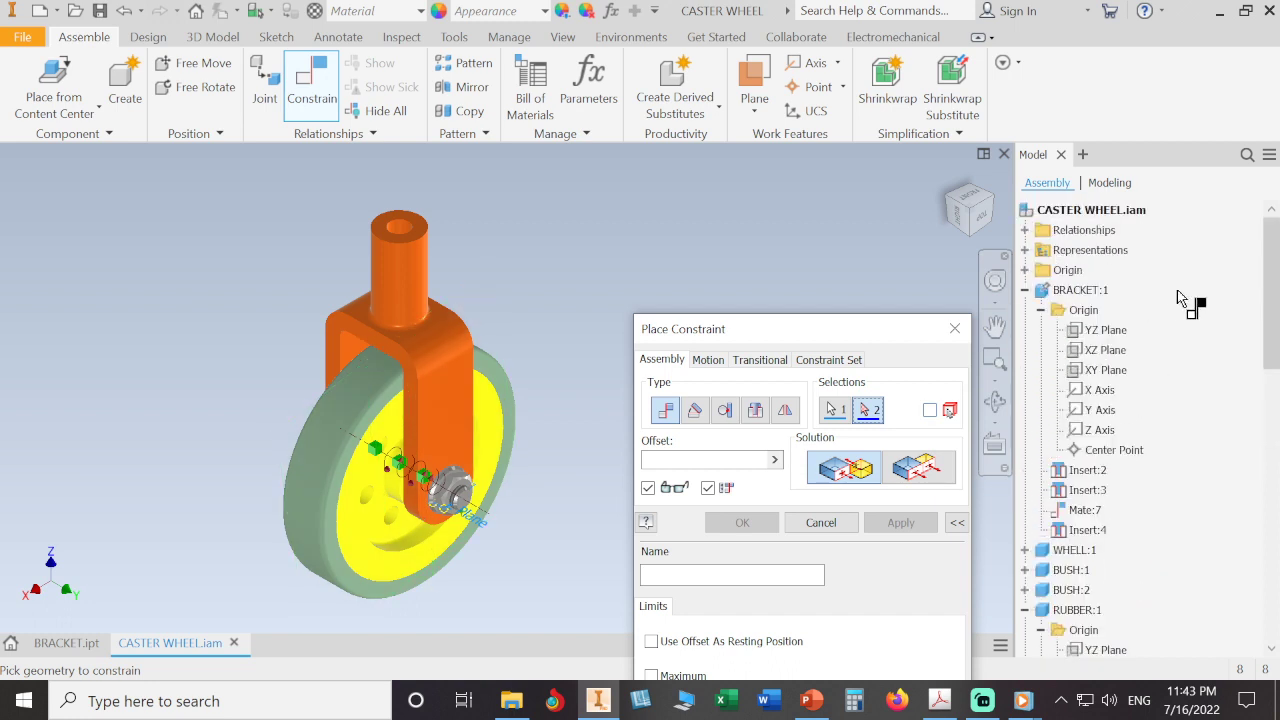
click(1108, 331)
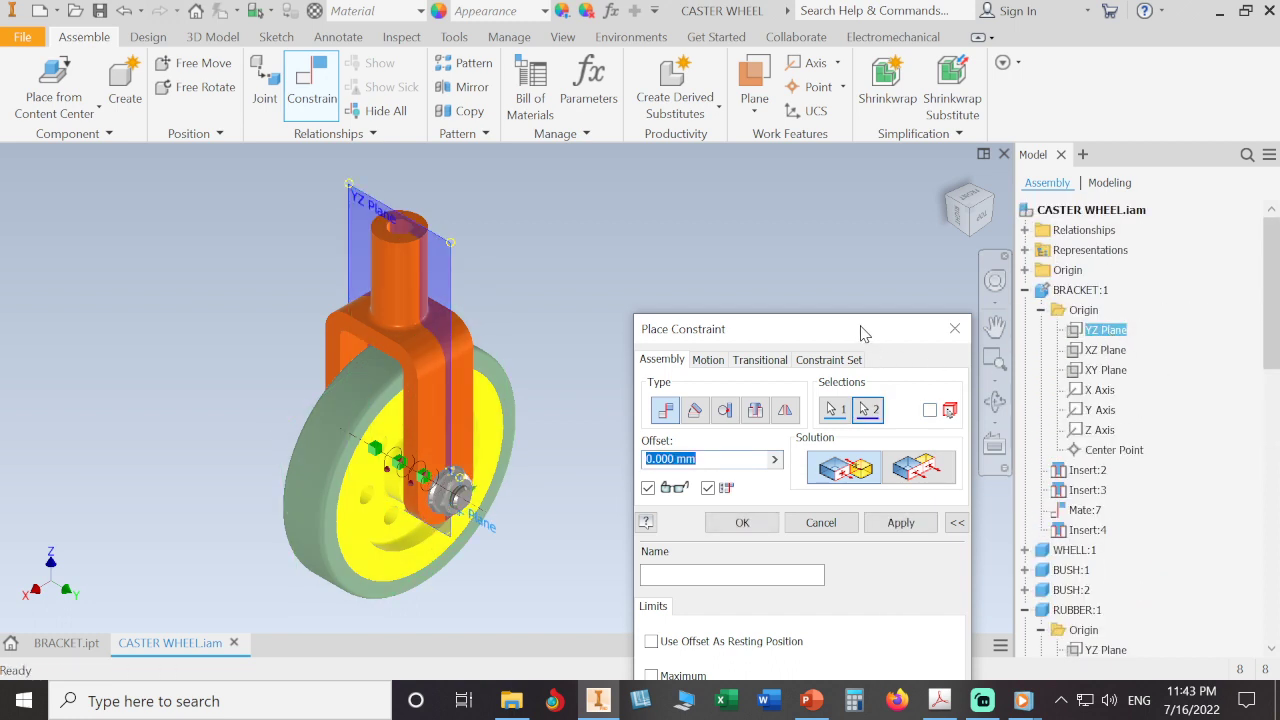
drag(866, 331, 903, 217)
click(790, 410)
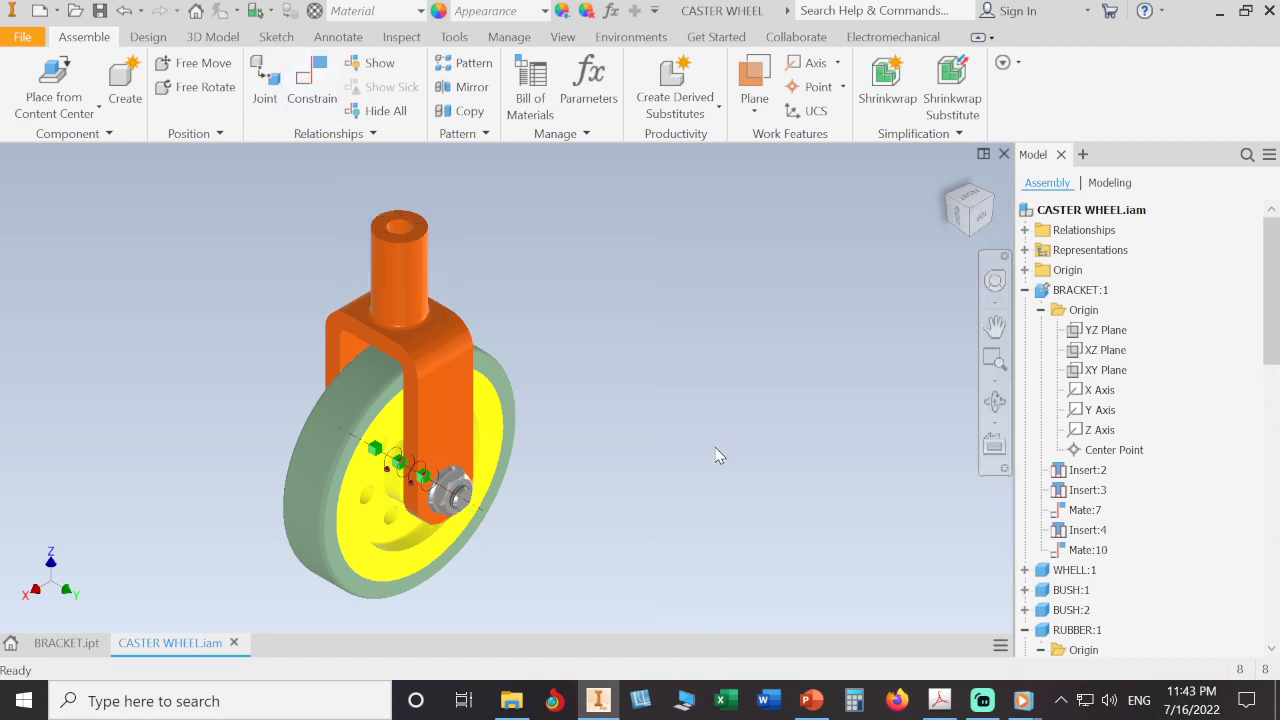
click(100, 11)
Step: Turn the wheel slightly in the bracket to test its rotation
middle_drag(518, 275, 595, 296)
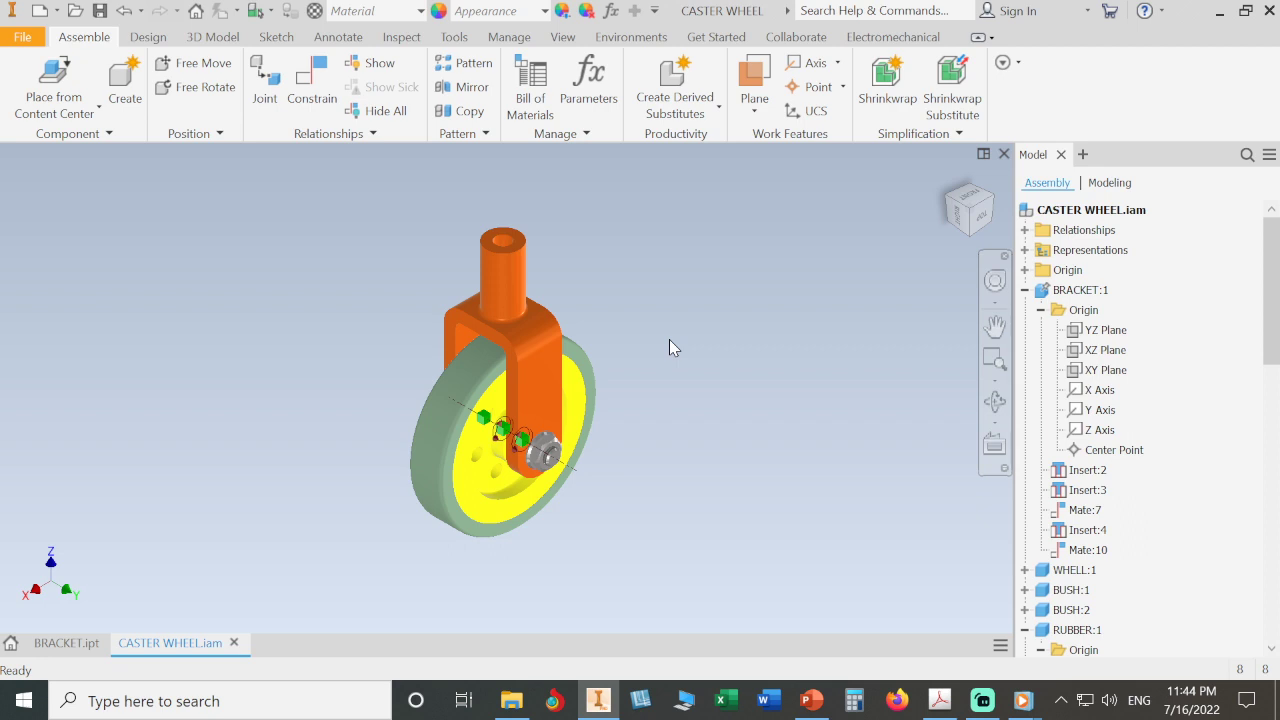
click(517, 493)
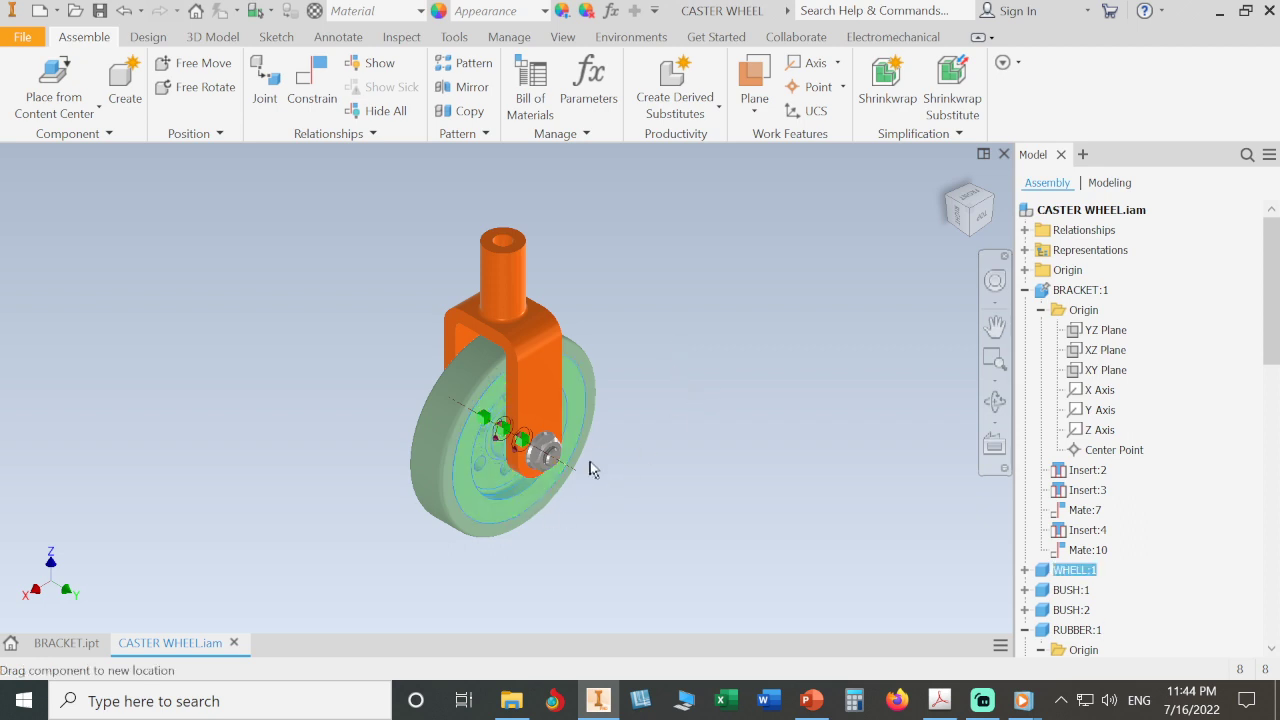
click(665, 402)
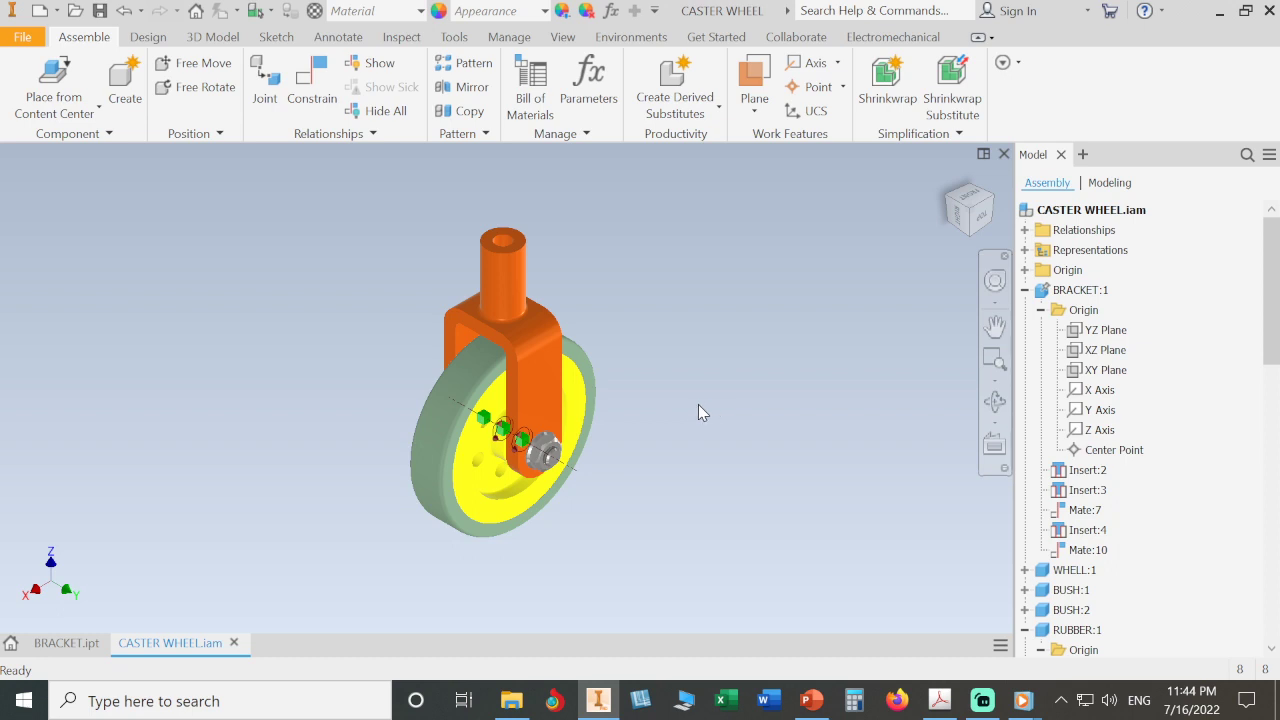
Step: Start an angle constraint and collapse the BRACKET, RUBBER, ISO 4014 bolt and ISO 4035 nut entries in the model browser
click(310, 98)
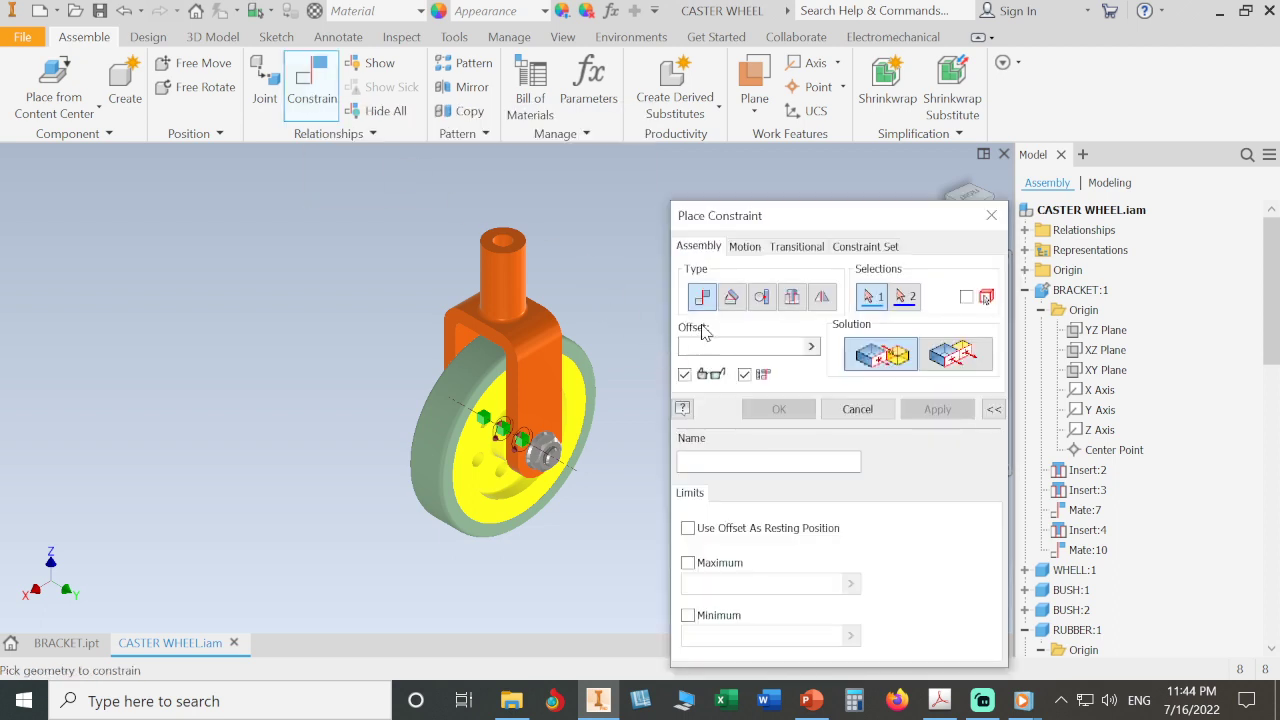
click(731, 296)
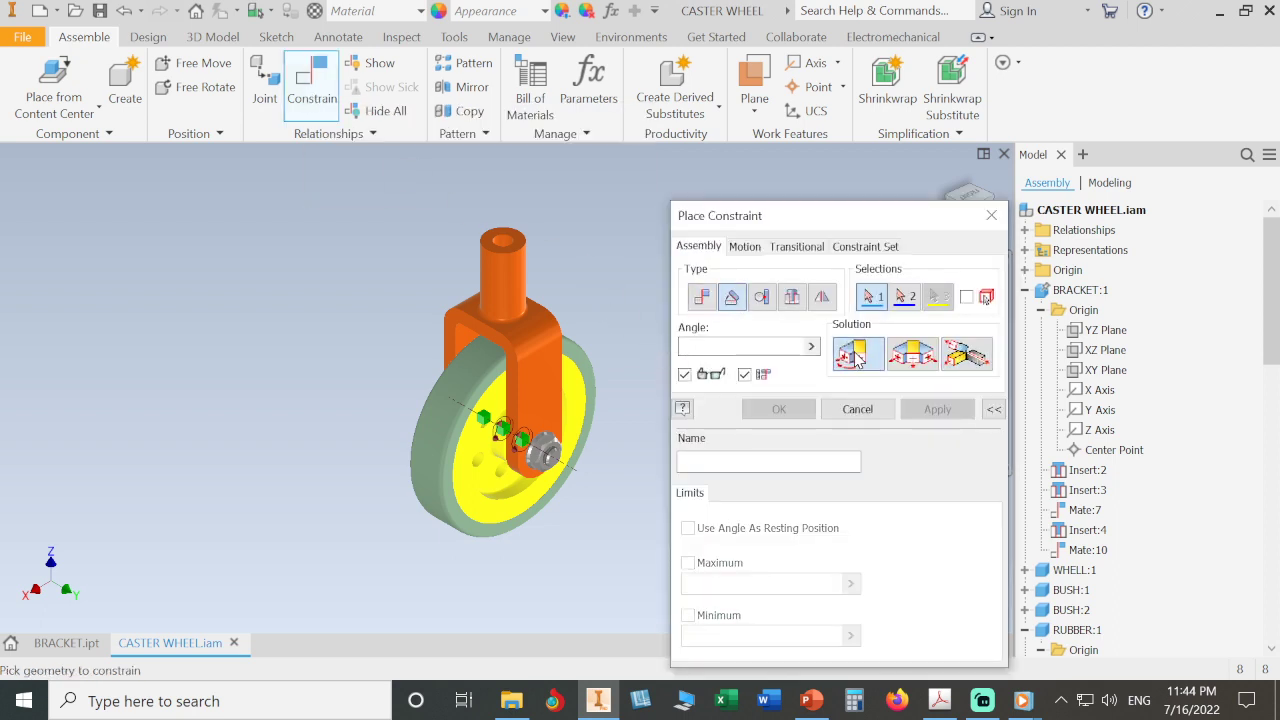
drag(890, 214, 793, 482)
click(1024, 290)
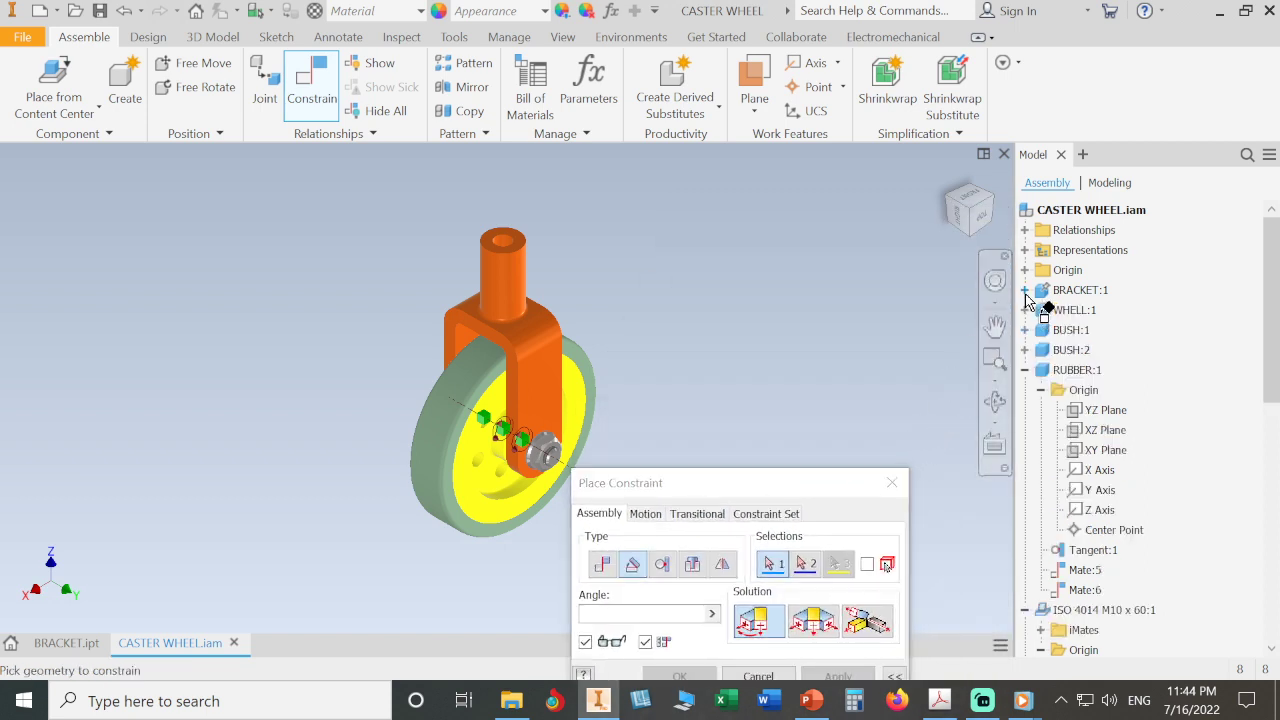
click(1025, 370)
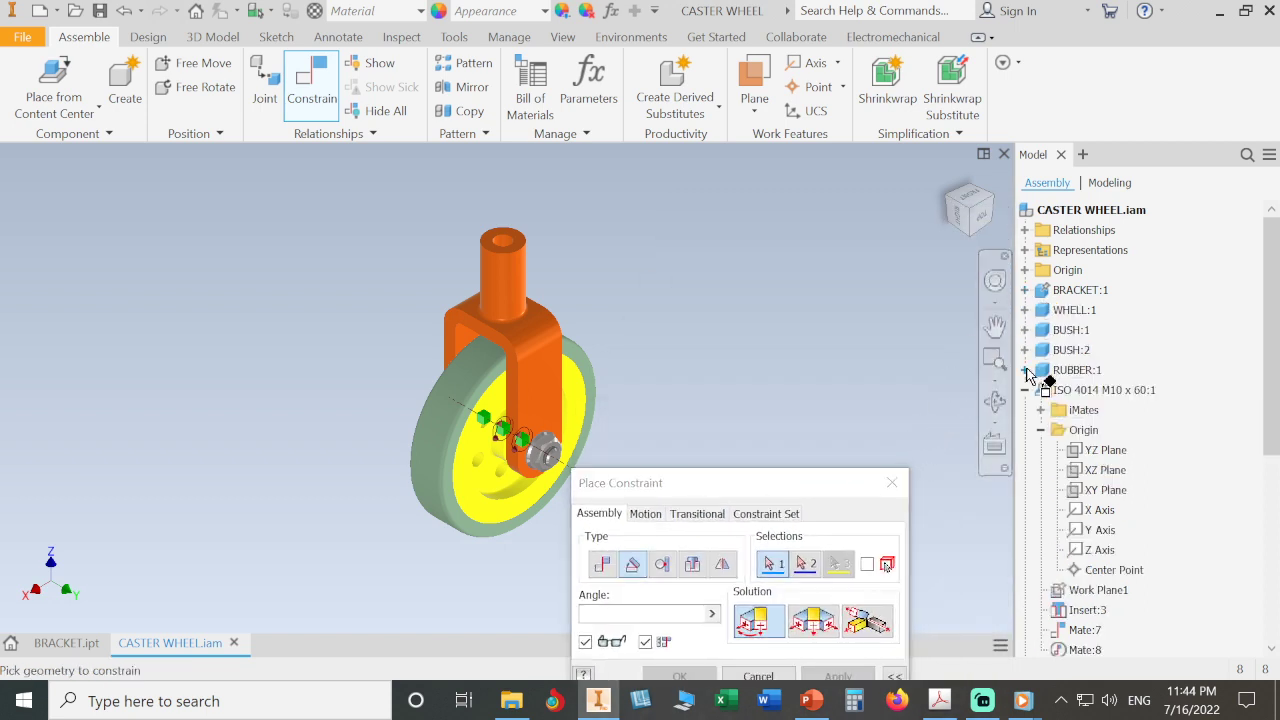
click(1025, 390)
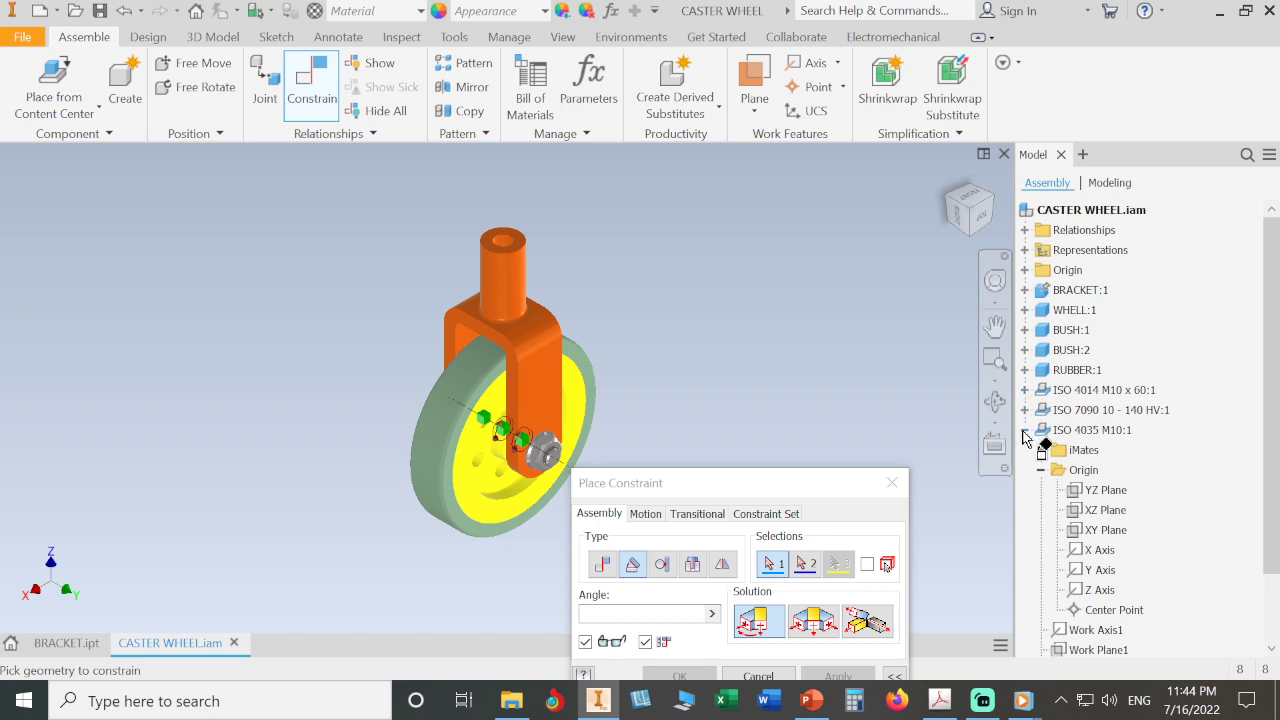
click(1024, 431)
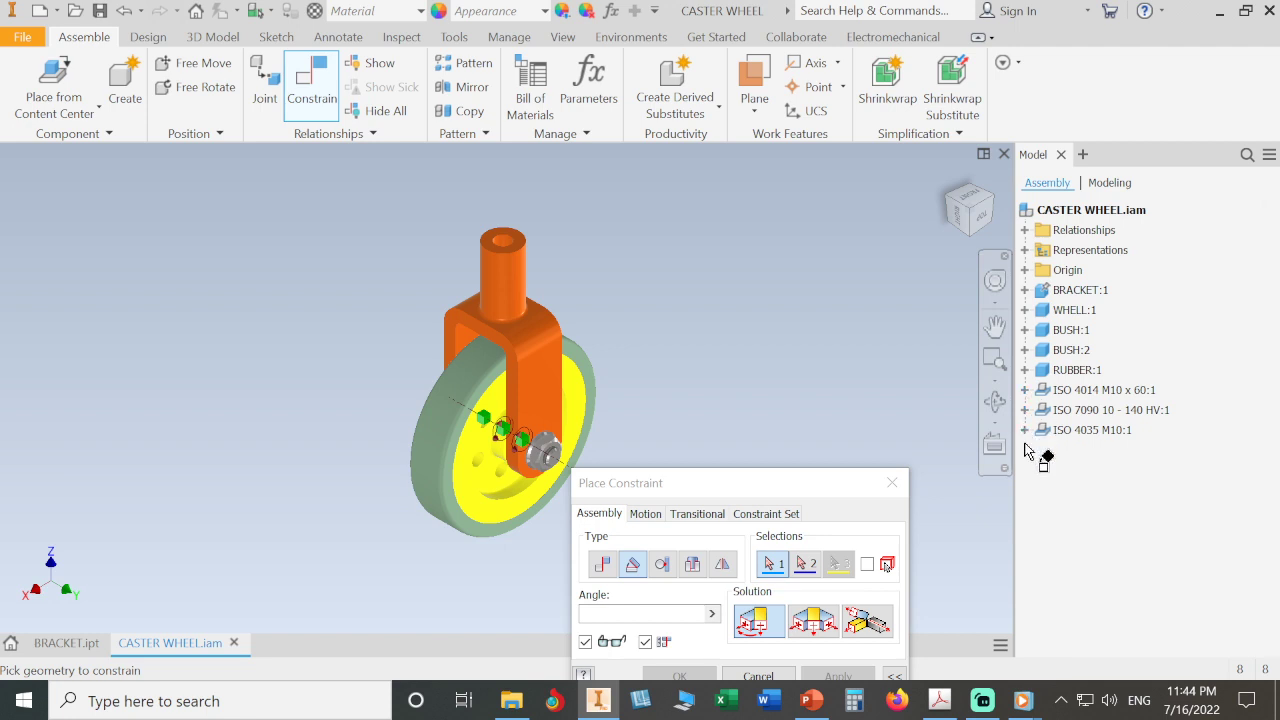
Step: Choose the WHELL part's YZ plane and the bracket fork's narrow edge face as the angle constraint's references
click(1024, 311)
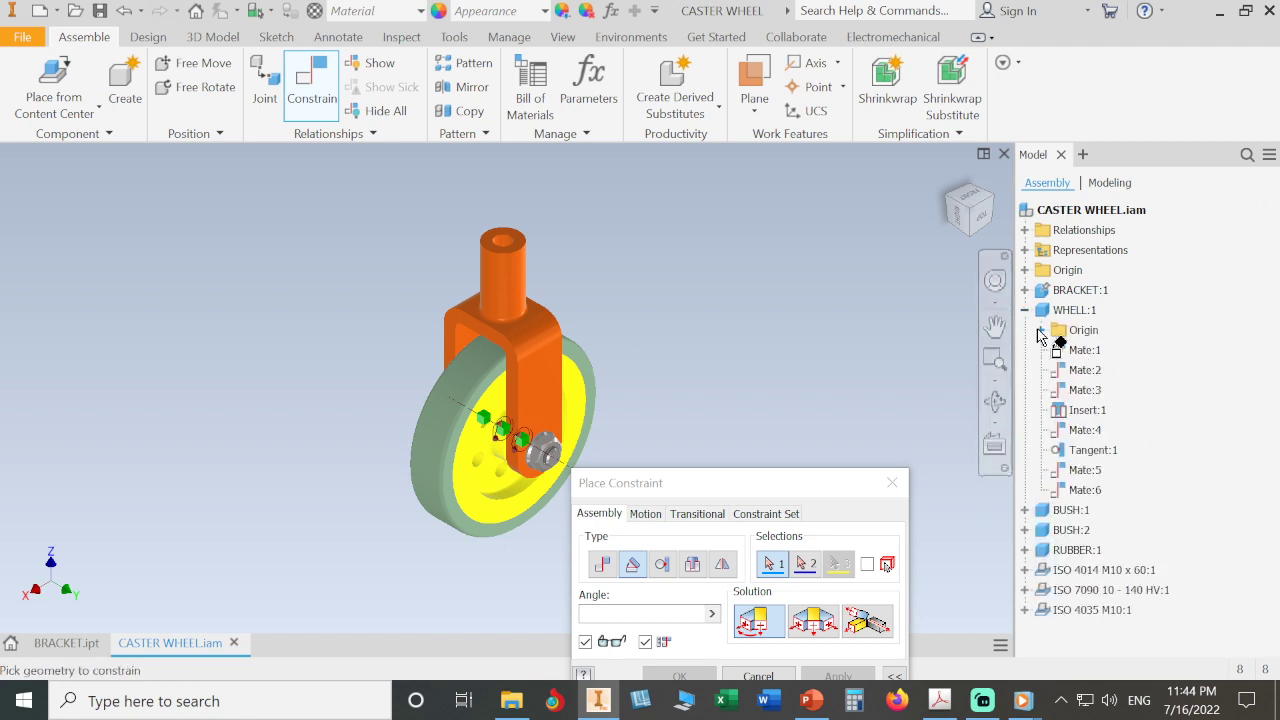
click(1041, 331)
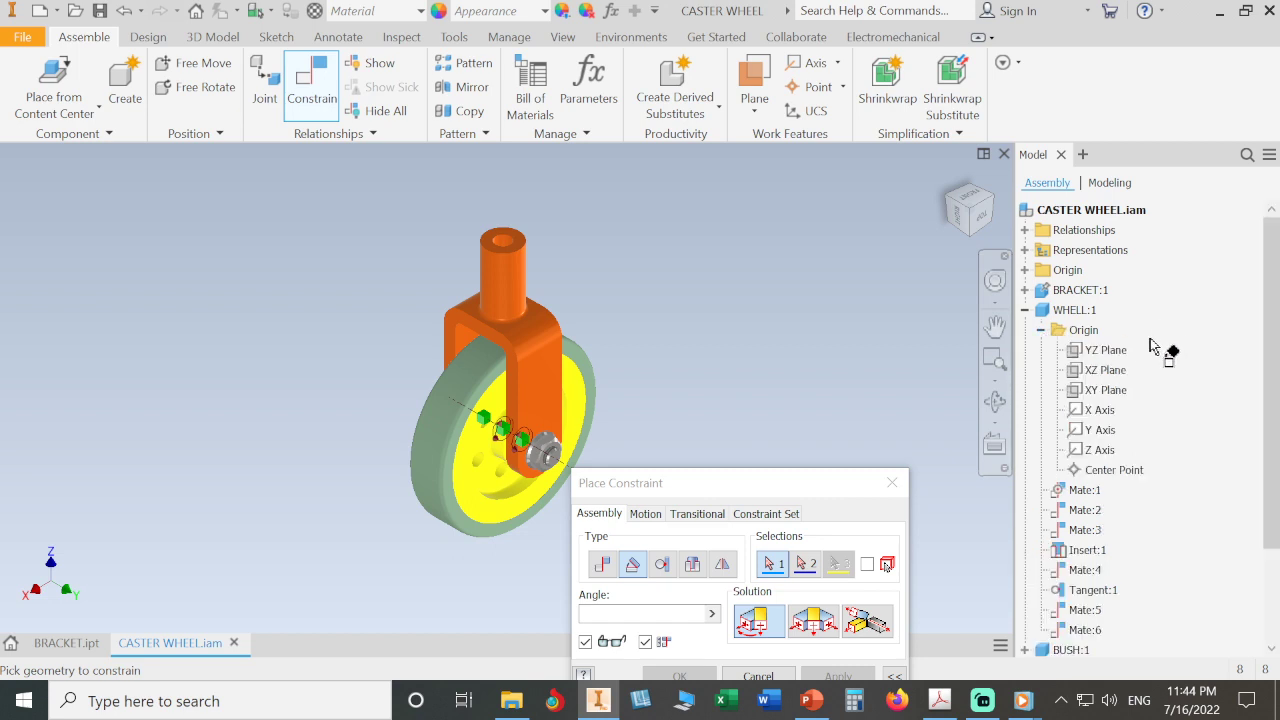
click(1113, 356)
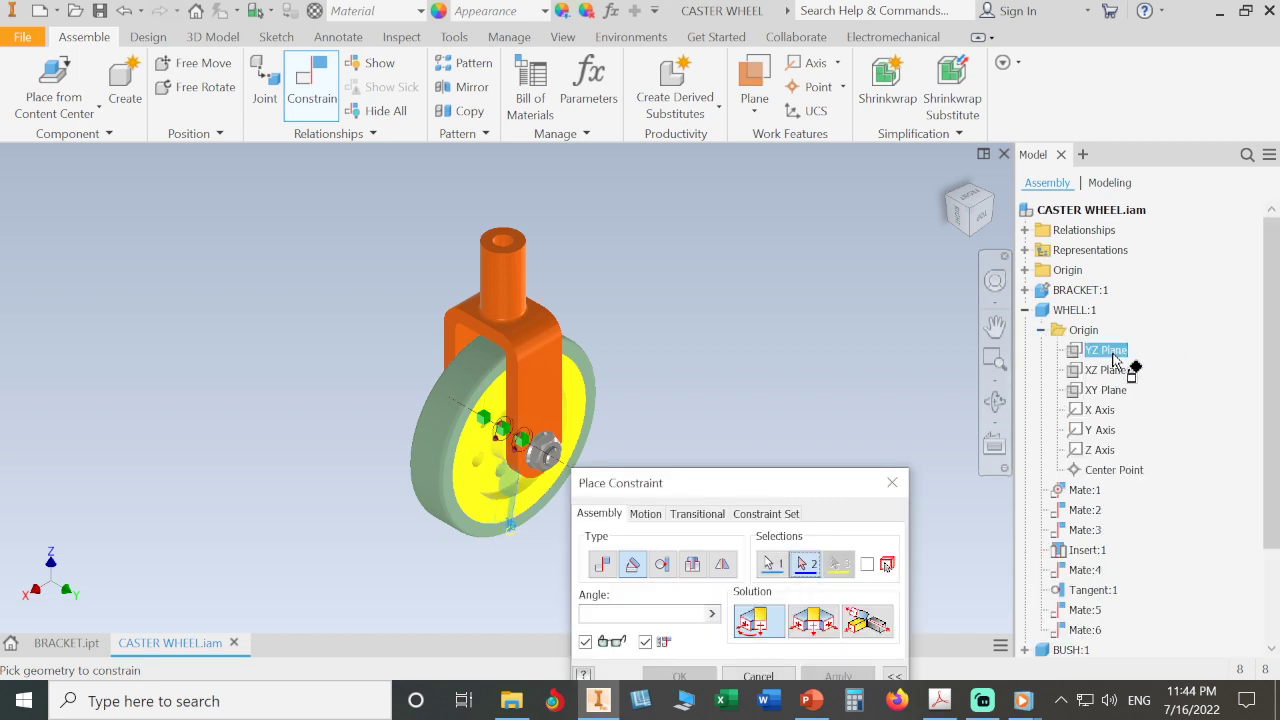
drag(768, 486, 863, 326)
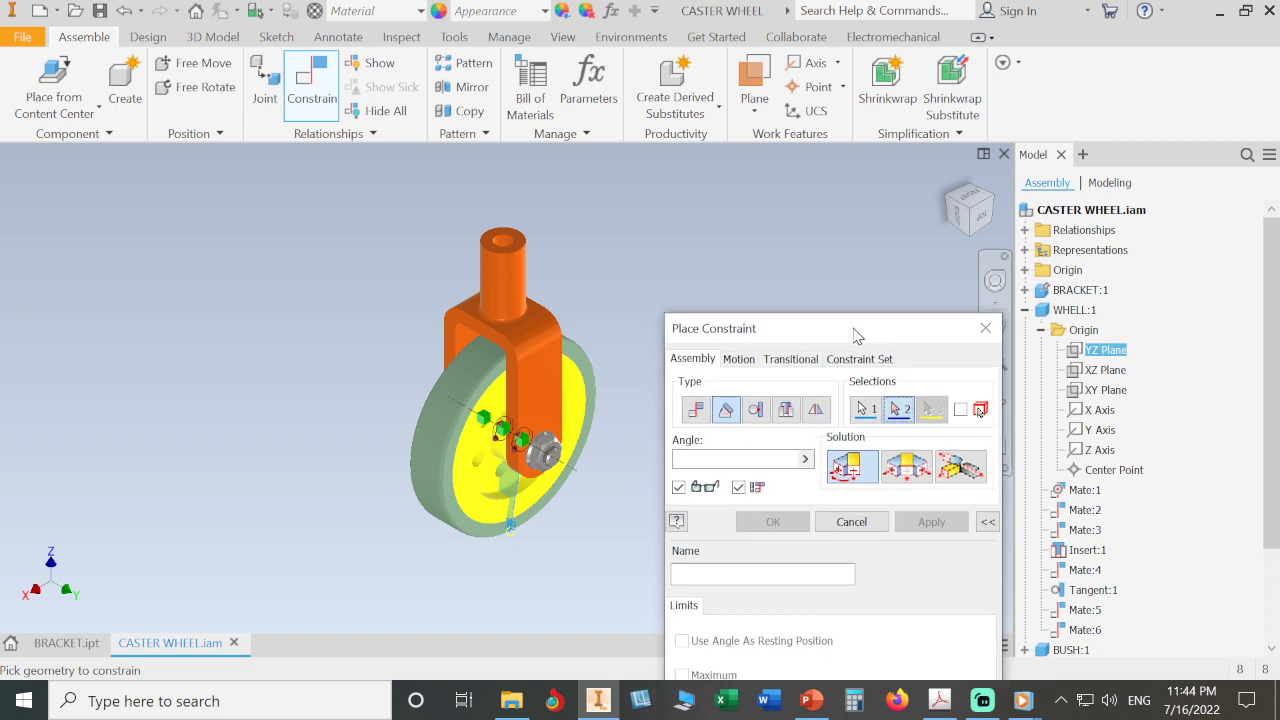
scroll(490, 200, up, 2)
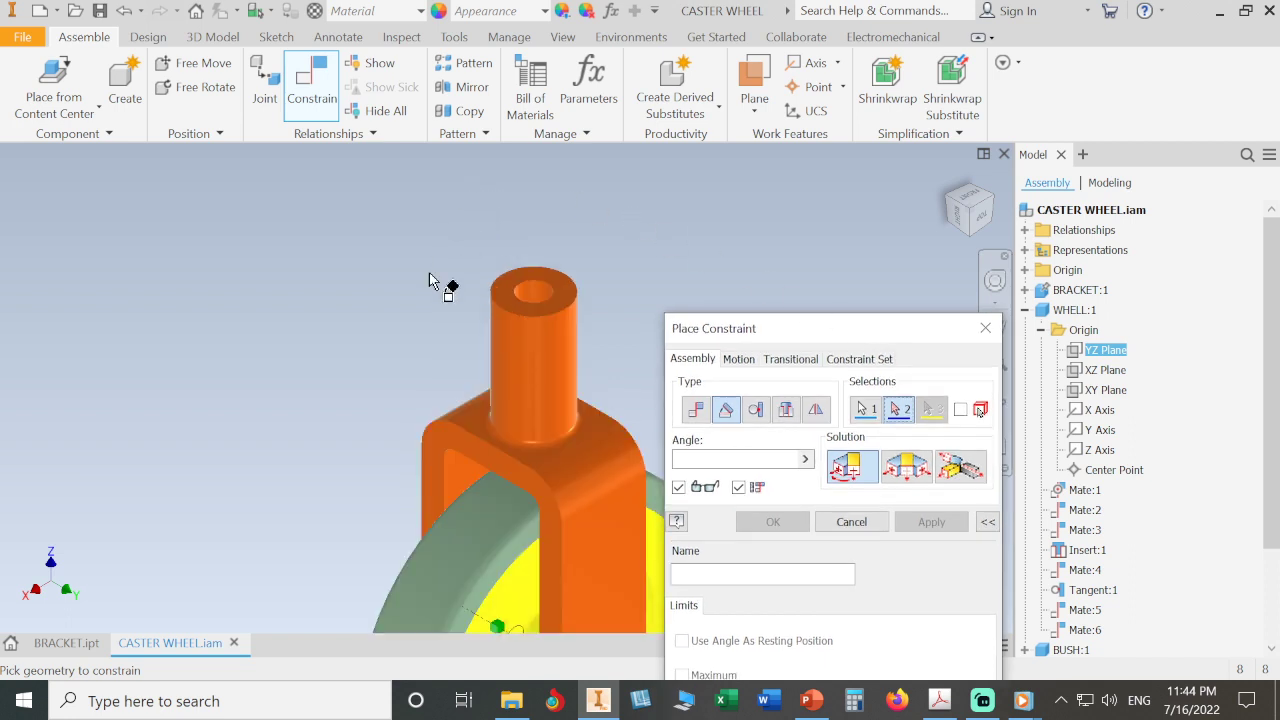
click(449, 443)
scroll(385, 325, down, 2)
scroll(385, 320, down, 1)
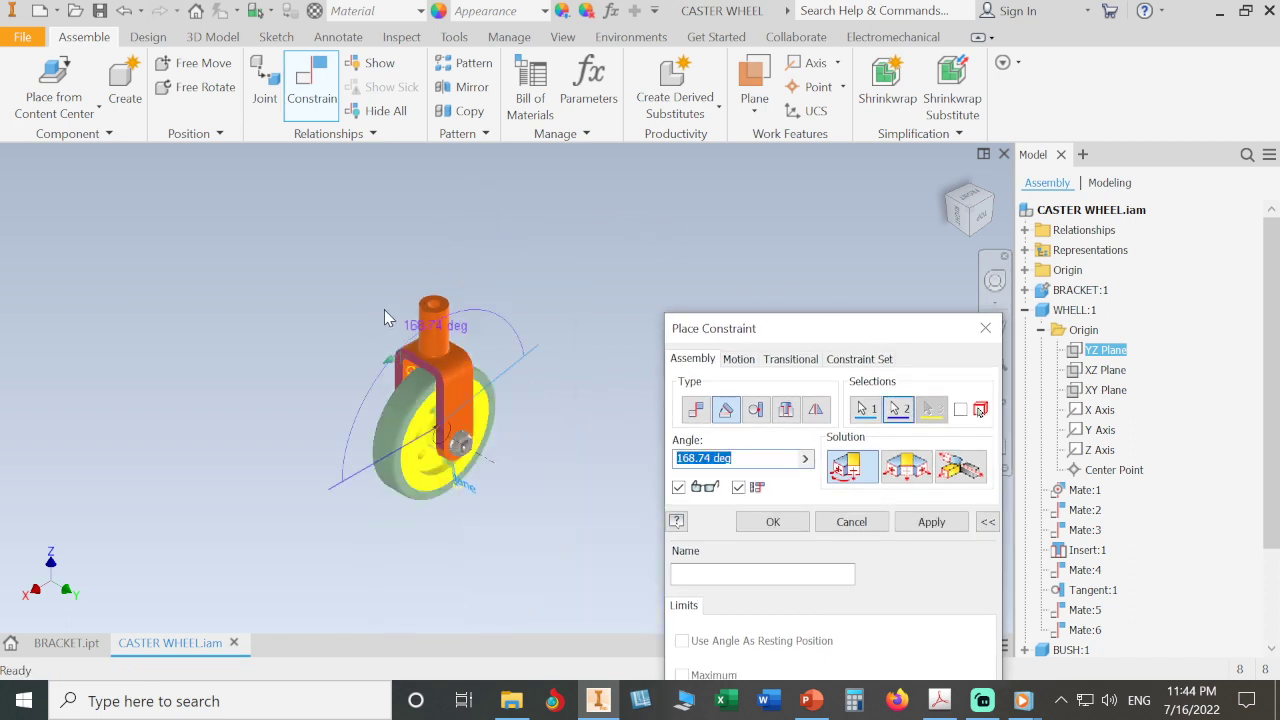
Step: Set the angle constraint to 0 deg, name it DRIVE and create it
click(740, 457)
drag(740, 458, 607, 458)
text(0)
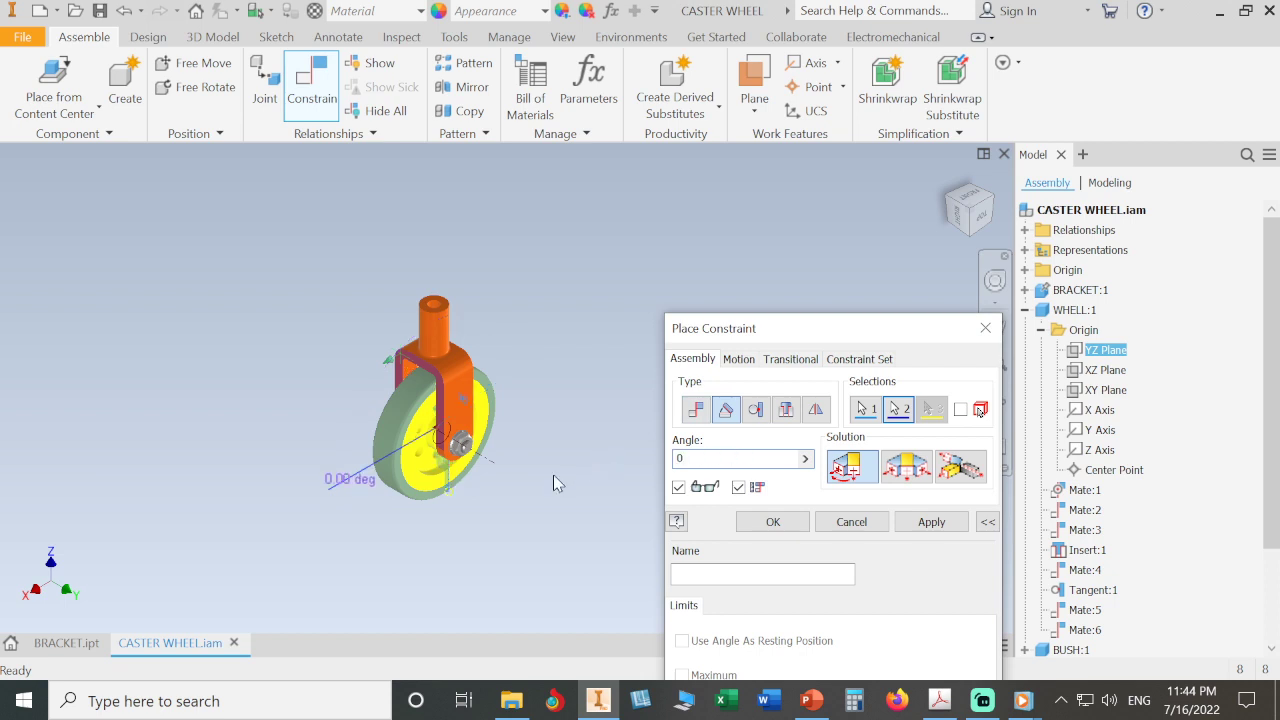
scroll(520, 447, up, 2)
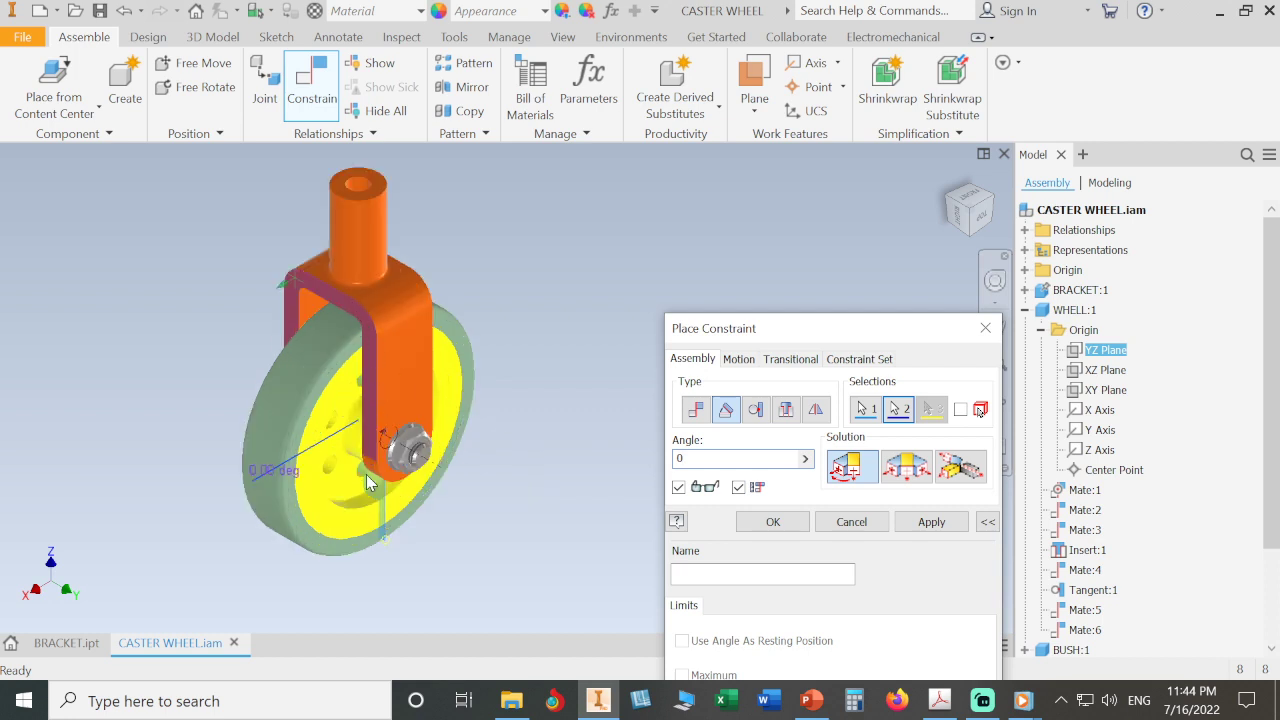
drag(843, 333, 825, 226)
click(752, 466)
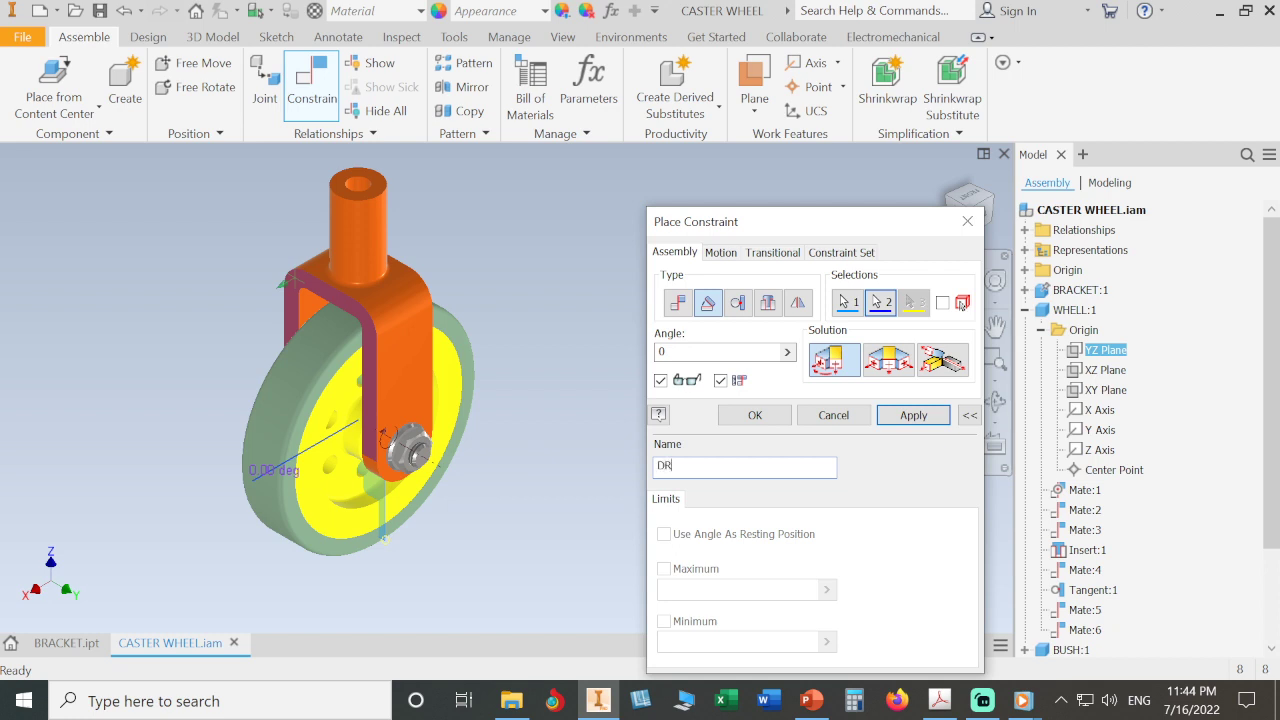
text(DRIVE)
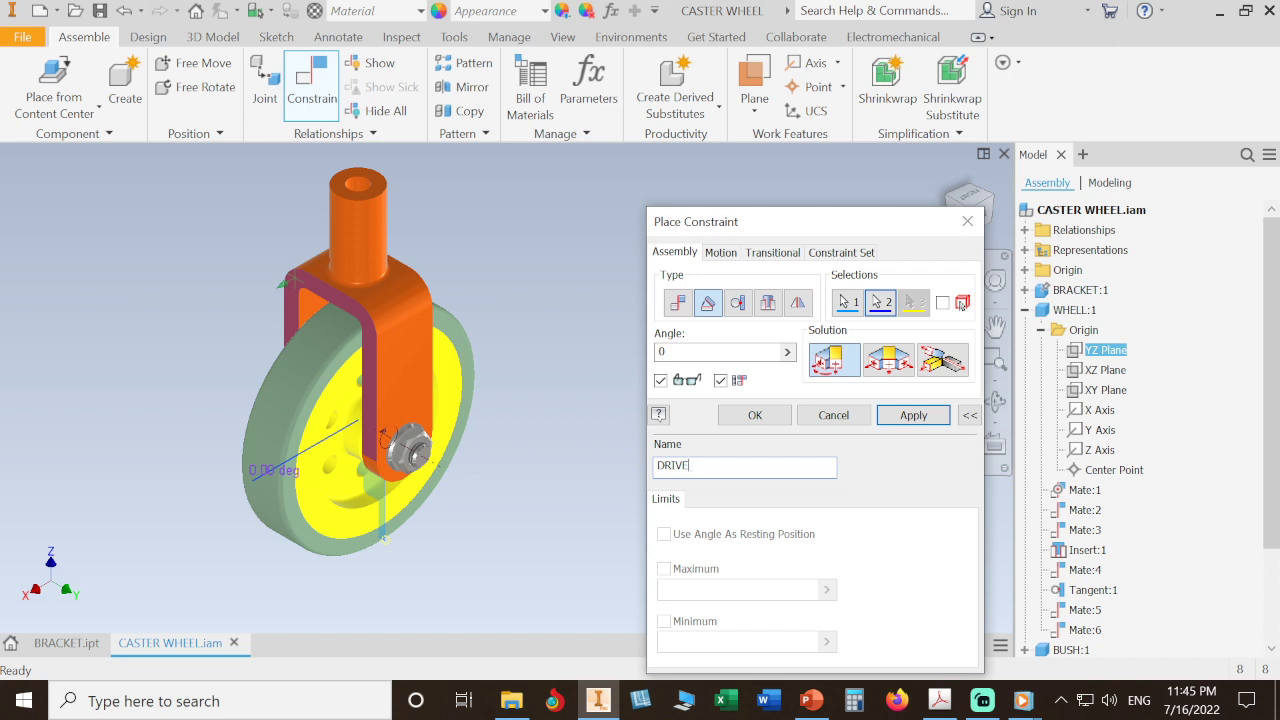
click(758, 418)
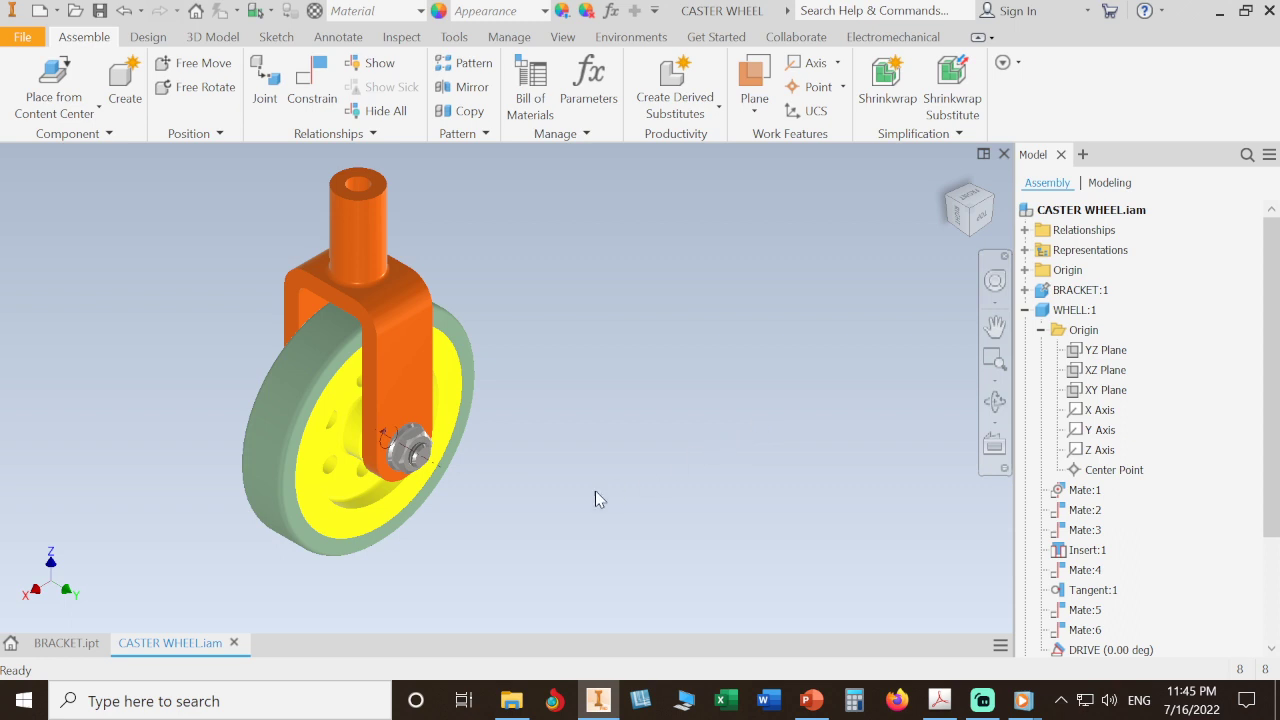
Step: Test by hand whether the wheel still turns in the bracket under the DRIVE constraint
scroll(496, 491, down, 3)
middle_drag(504, 473, 601, 475)
mouse_move(432, 373)
mouse_down()
mouse_move(430, 454)
mouse_move(411, 356)
mouse_move(424, 376)
mouse_up()
click(628, 479)
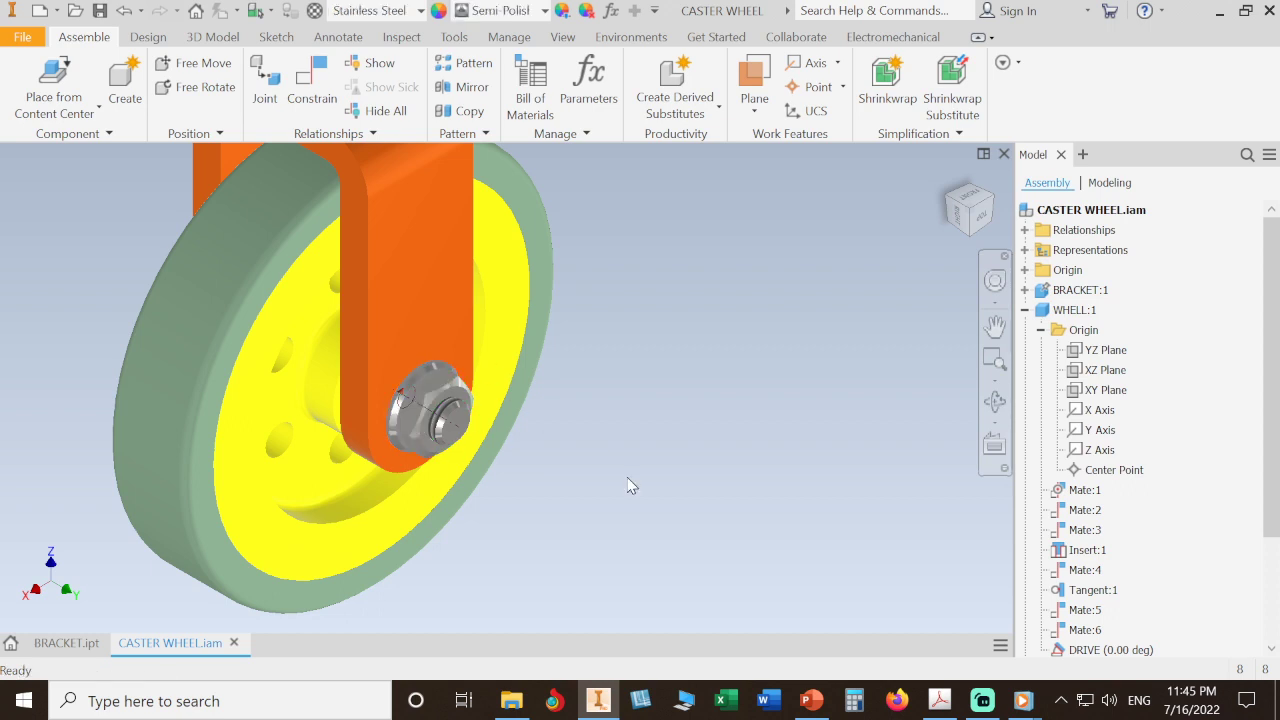
scroll(638, 460, up, 4)
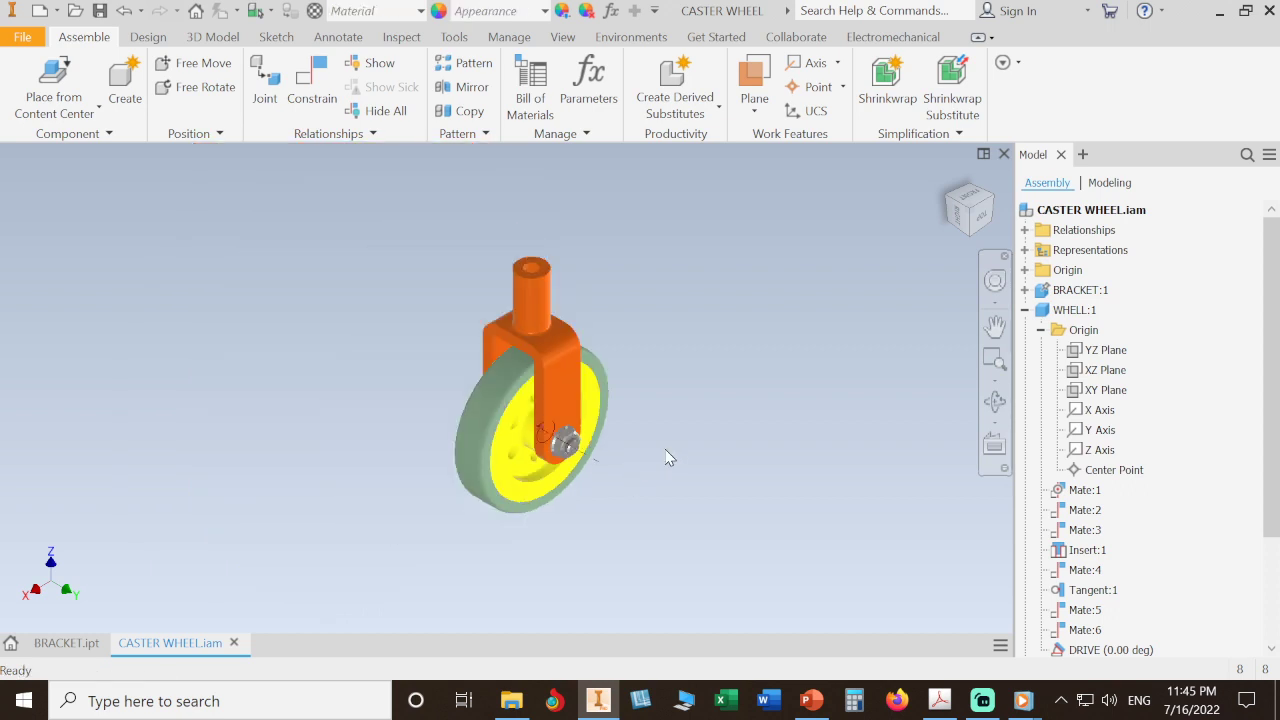
middle_drag(663, 451, 629, 478)
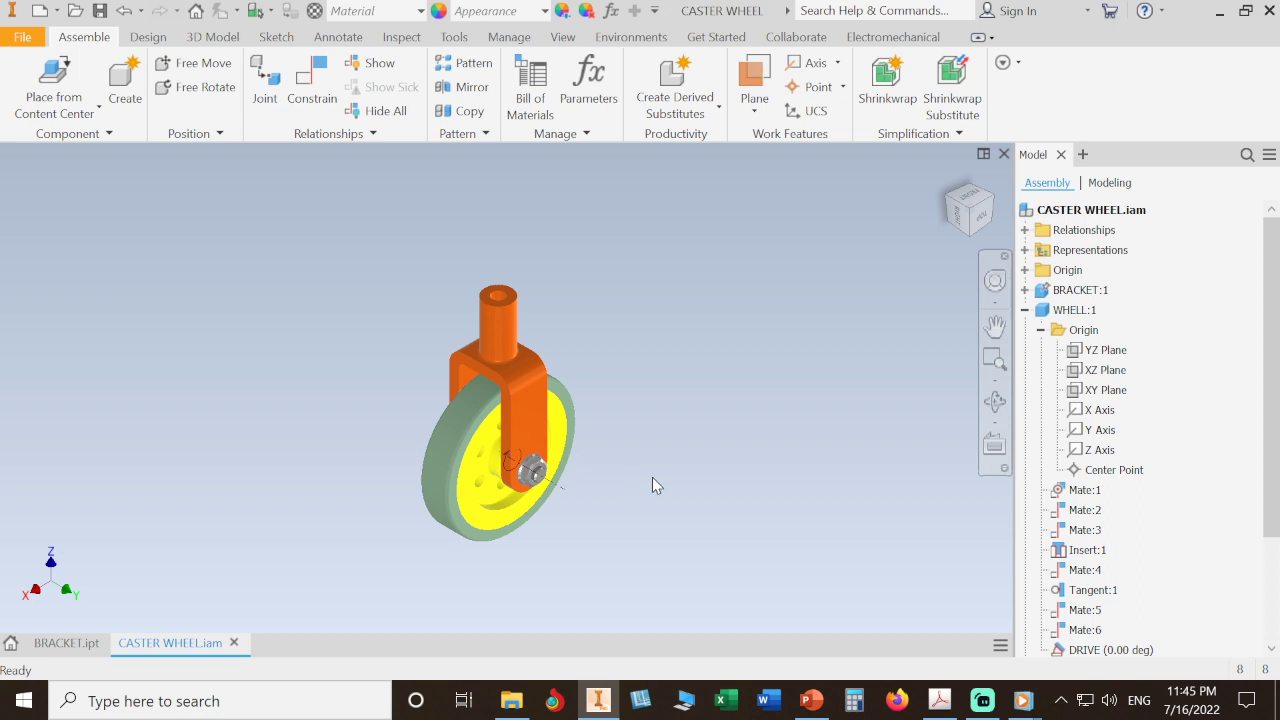
Step: Open the Drive settings of the DRIVE constraint, set the end angle to 360*2 and play the motion forward
scroll(1185, 402, down, 3)
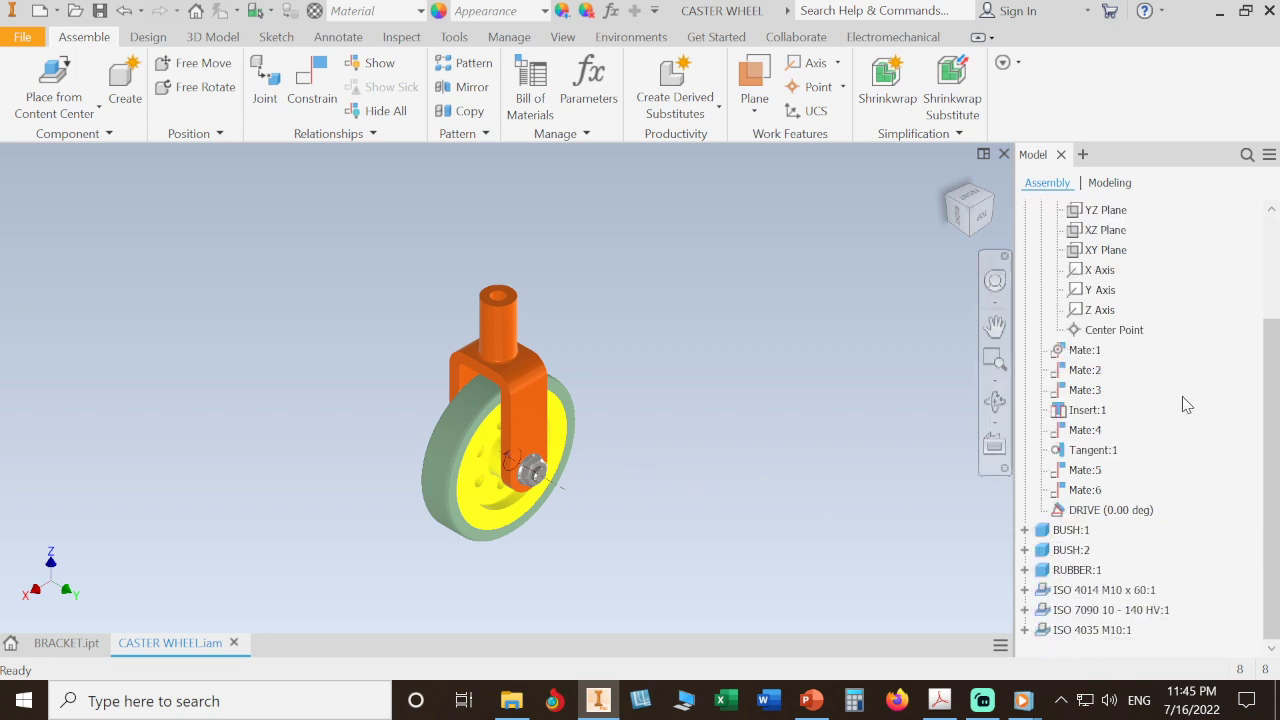
click(1126, 513)
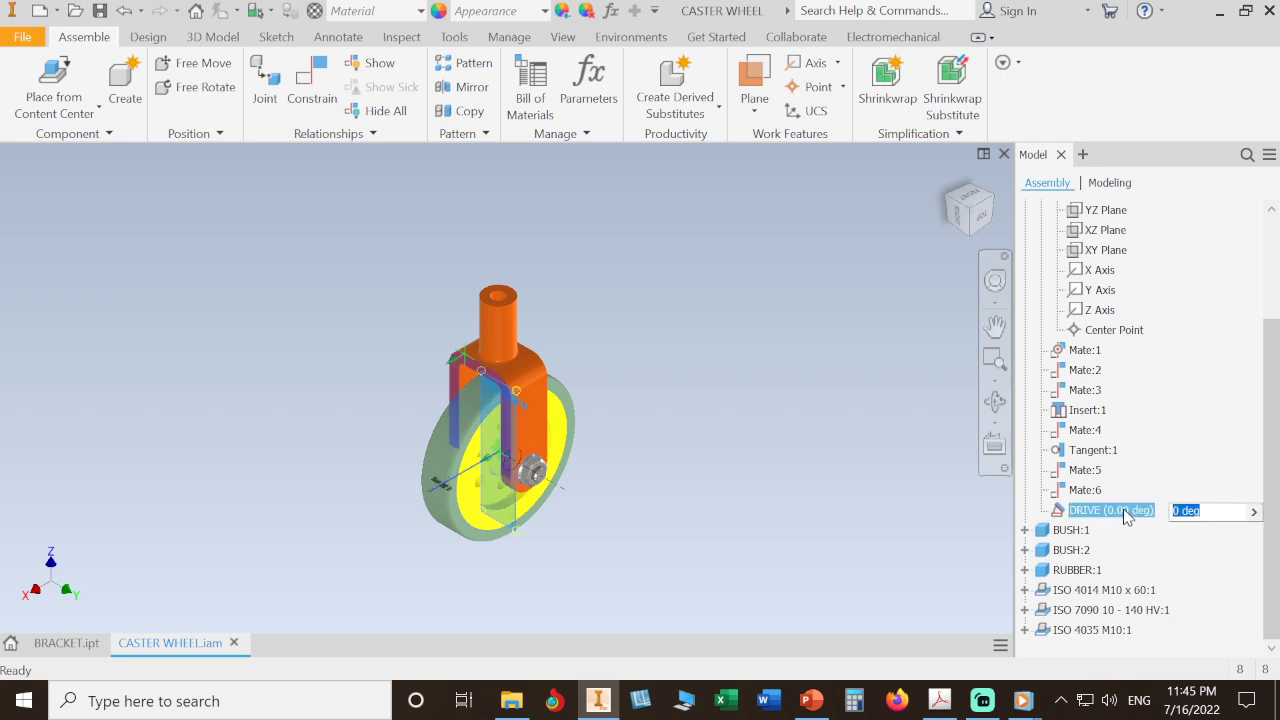
right_click(1126, 514)
click(1158, 504)
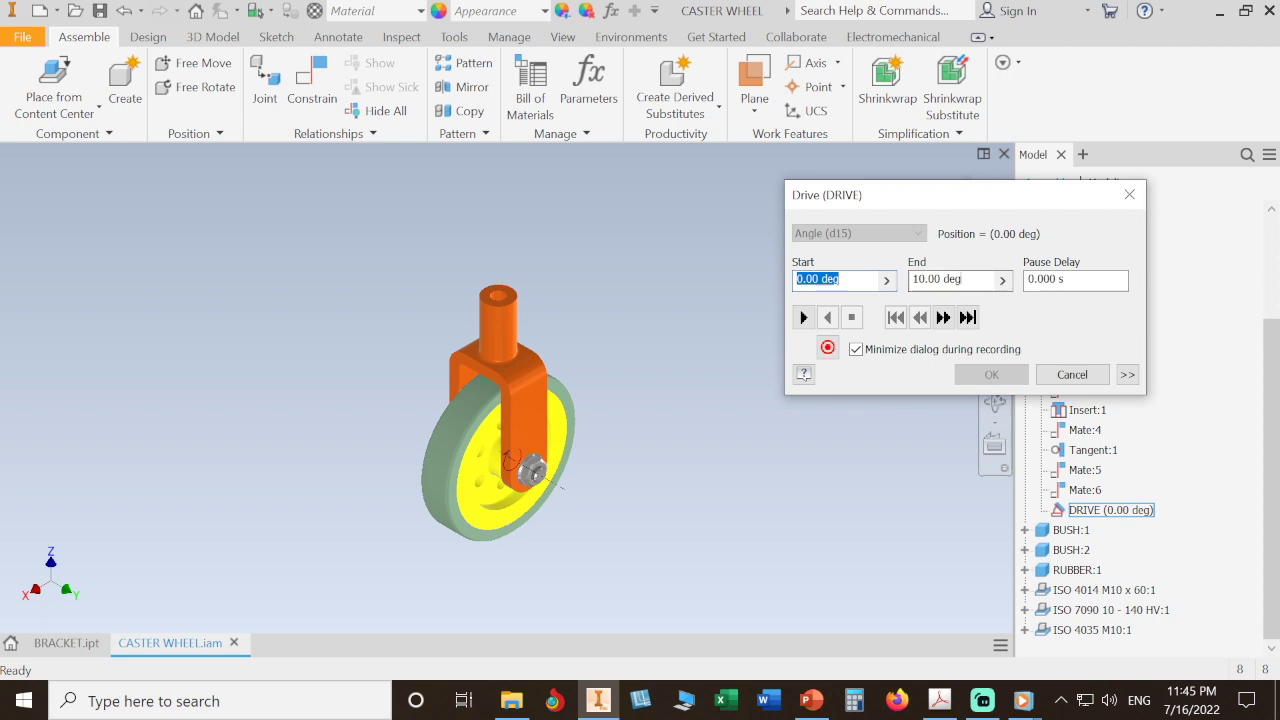
key(Tab)
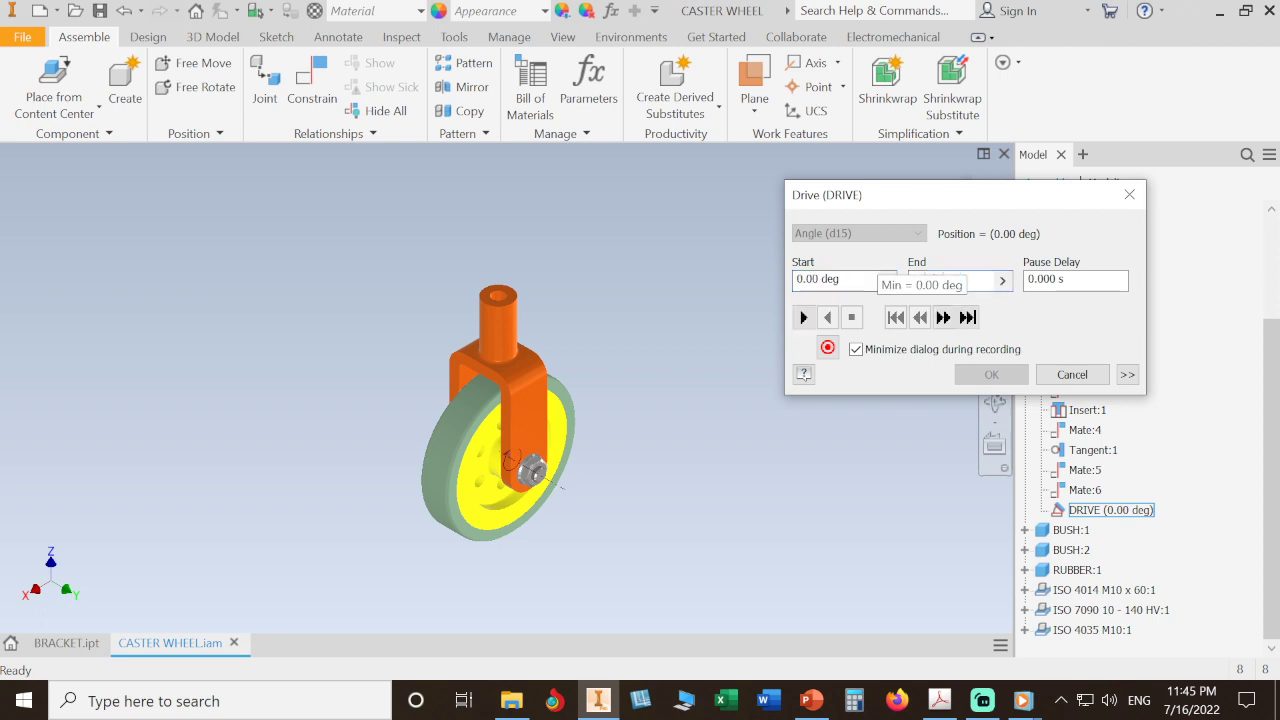
text(360*2)
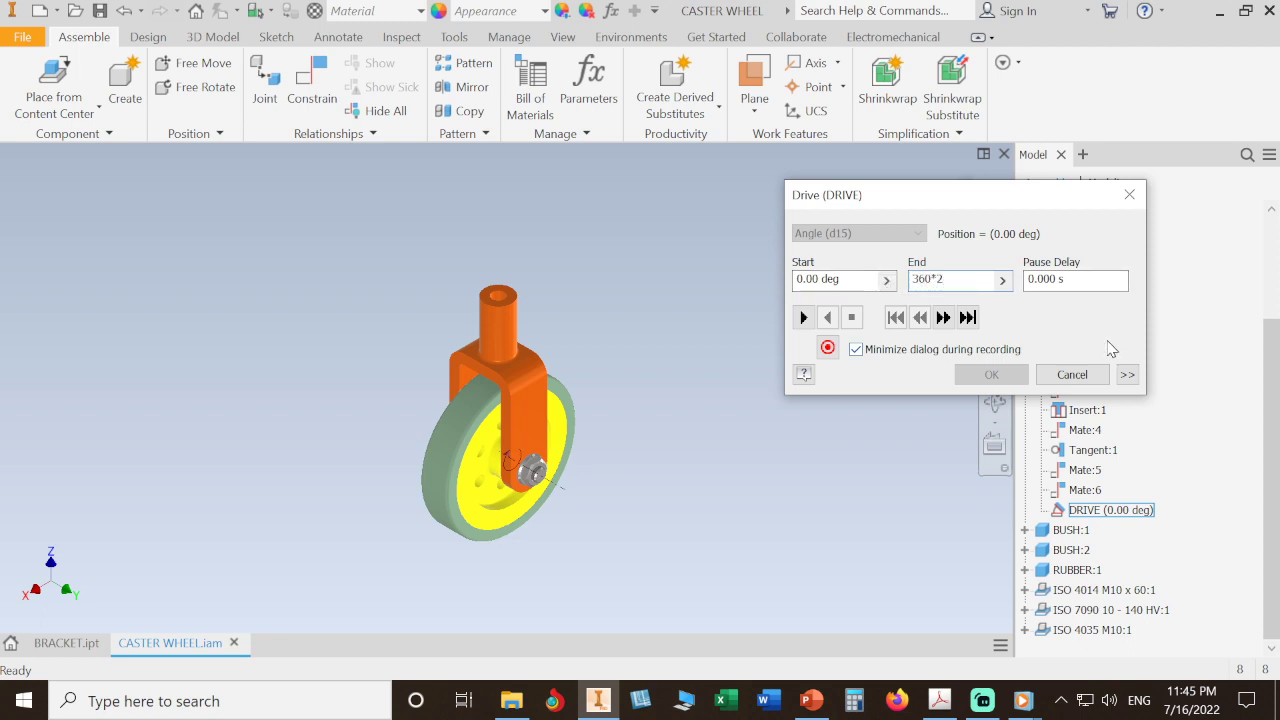
click(803, 317)
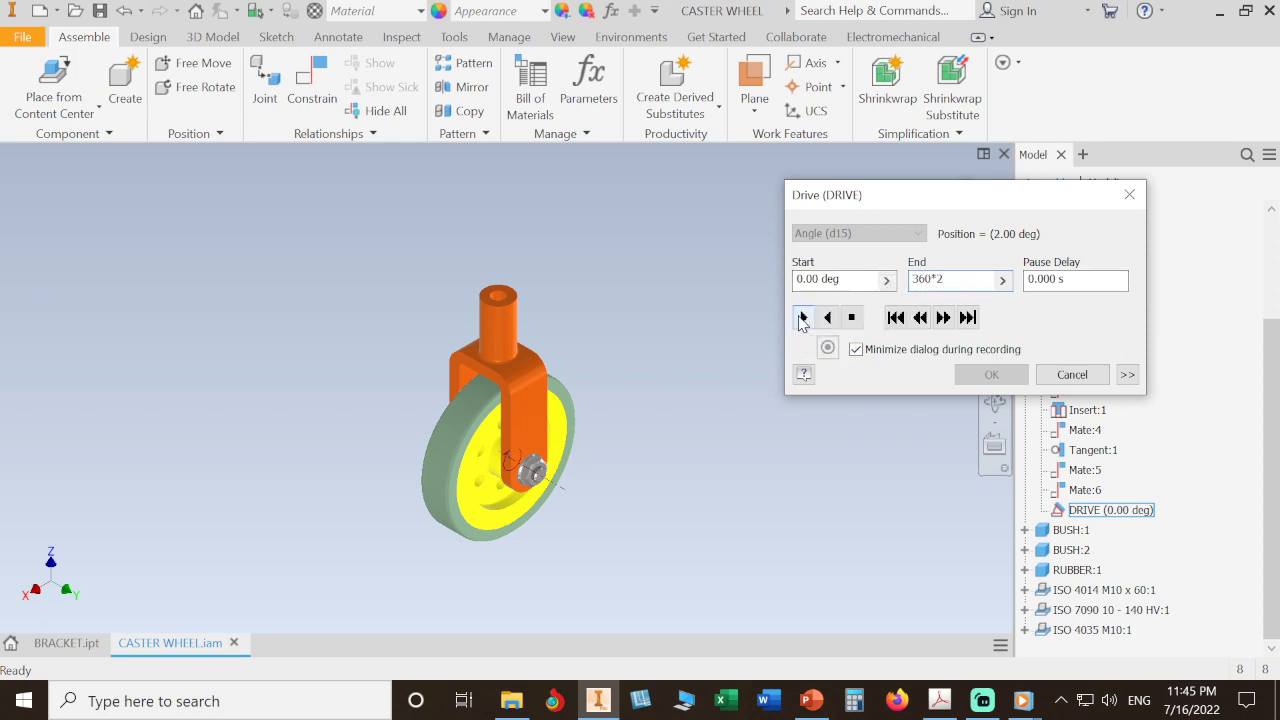
scroll(588, 458, up, 5)
scroll(582, 444, down, 3)
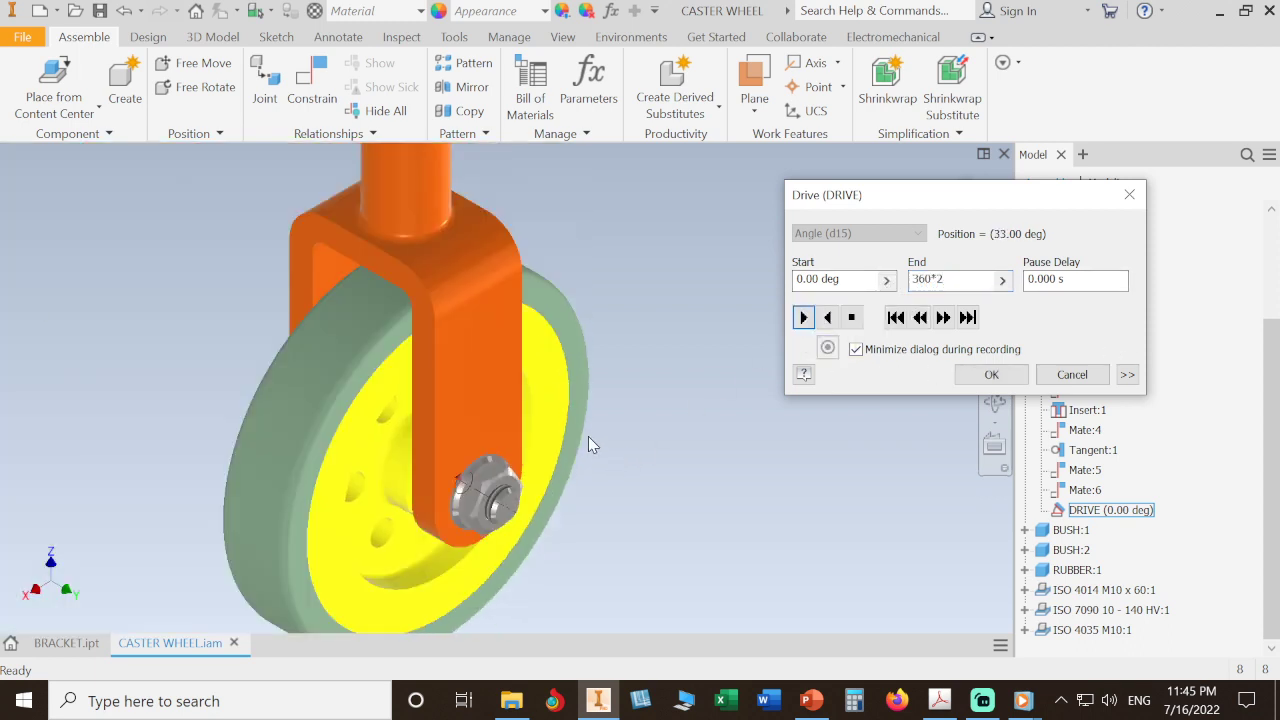
Step: Expand the Drive settings, set the increment to 10 and the repetitions to 4, and enable Drive Adaptivity
click(1127, 374)
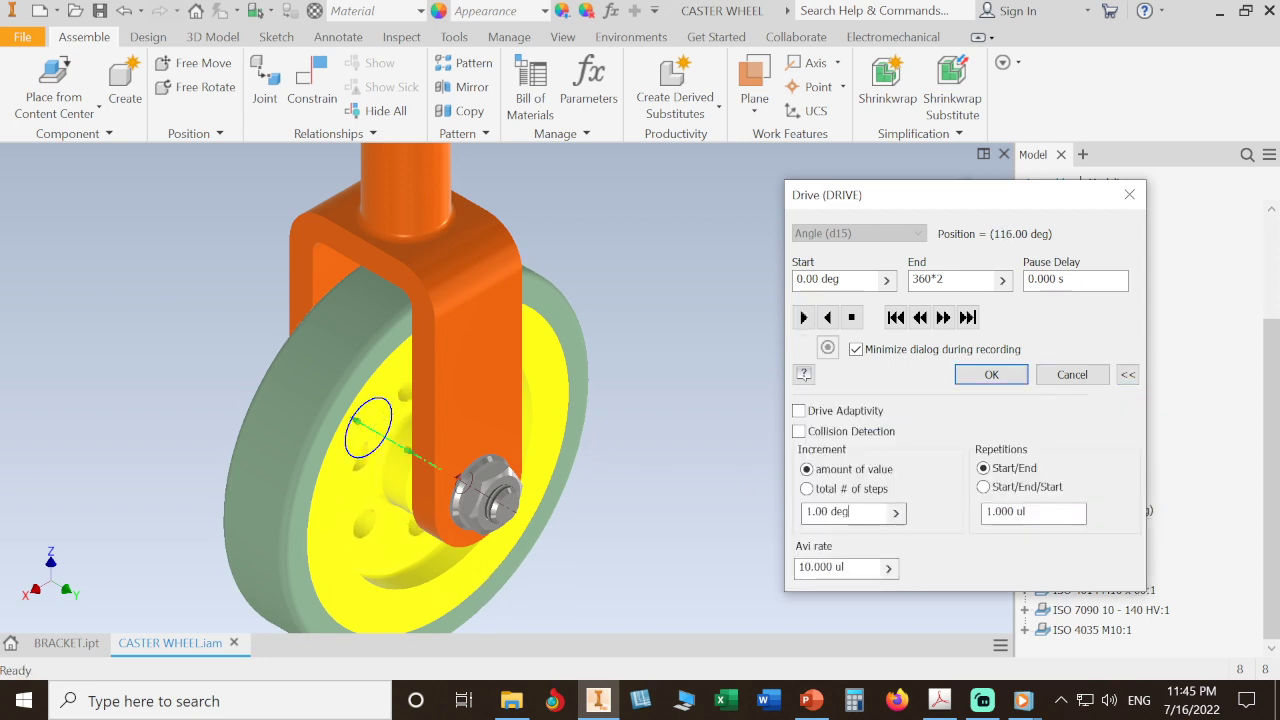
drag(850, 512, 773, 520)
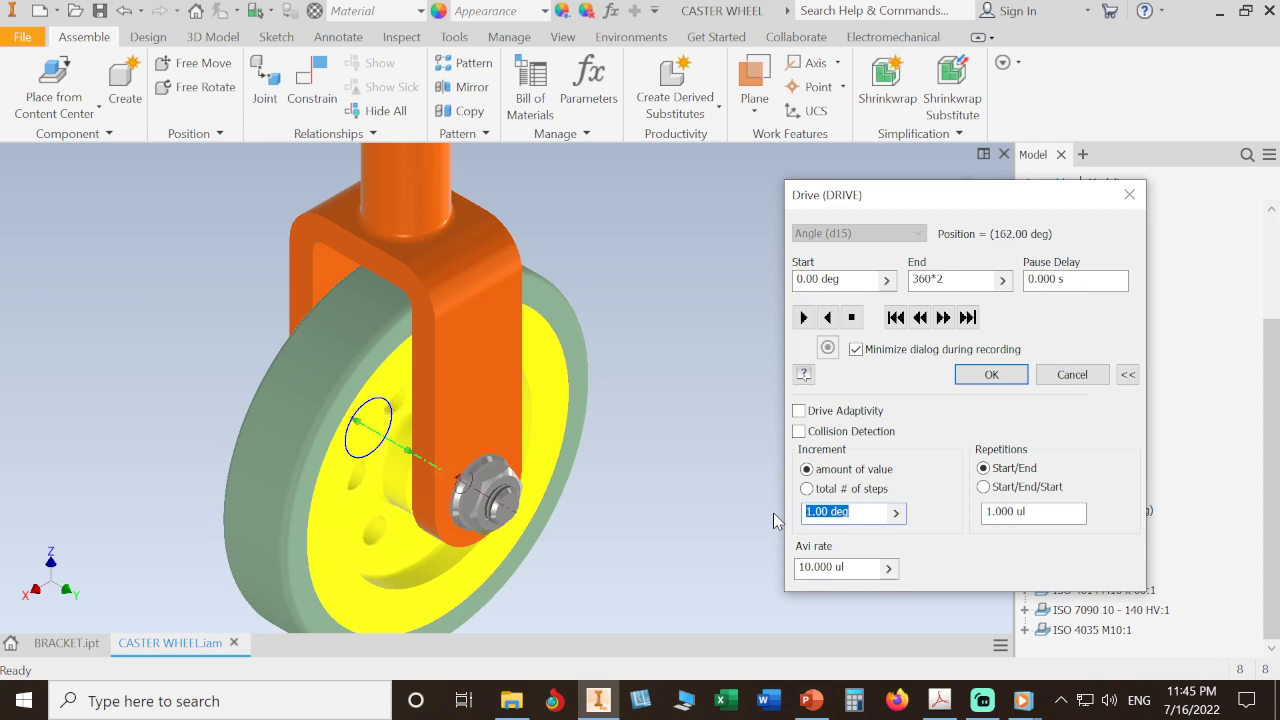
text(5)
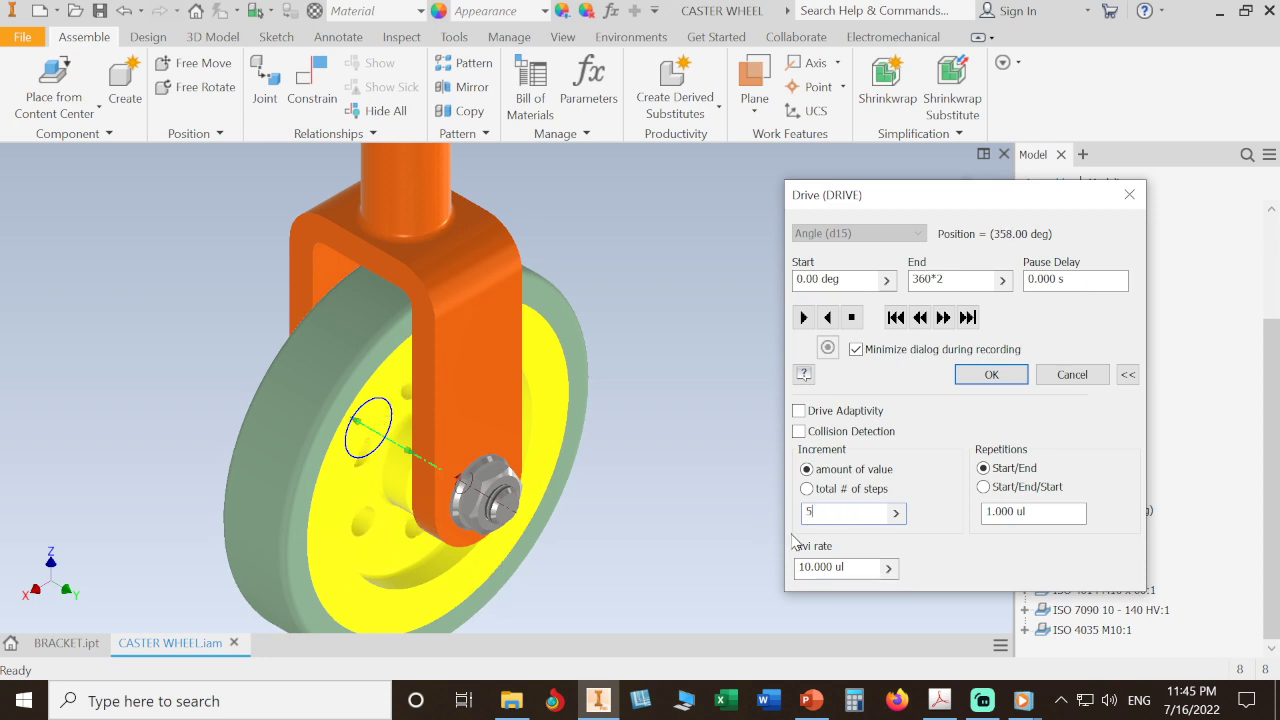
key(BackSpace)
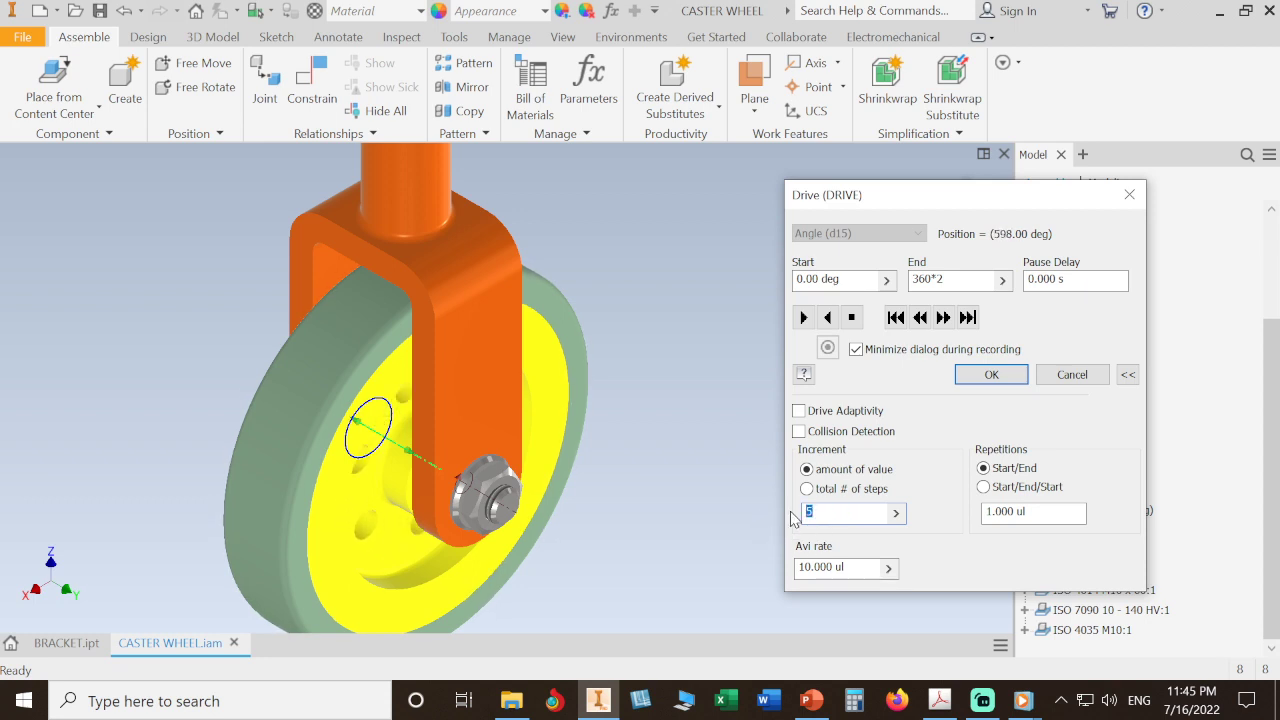
text(10)
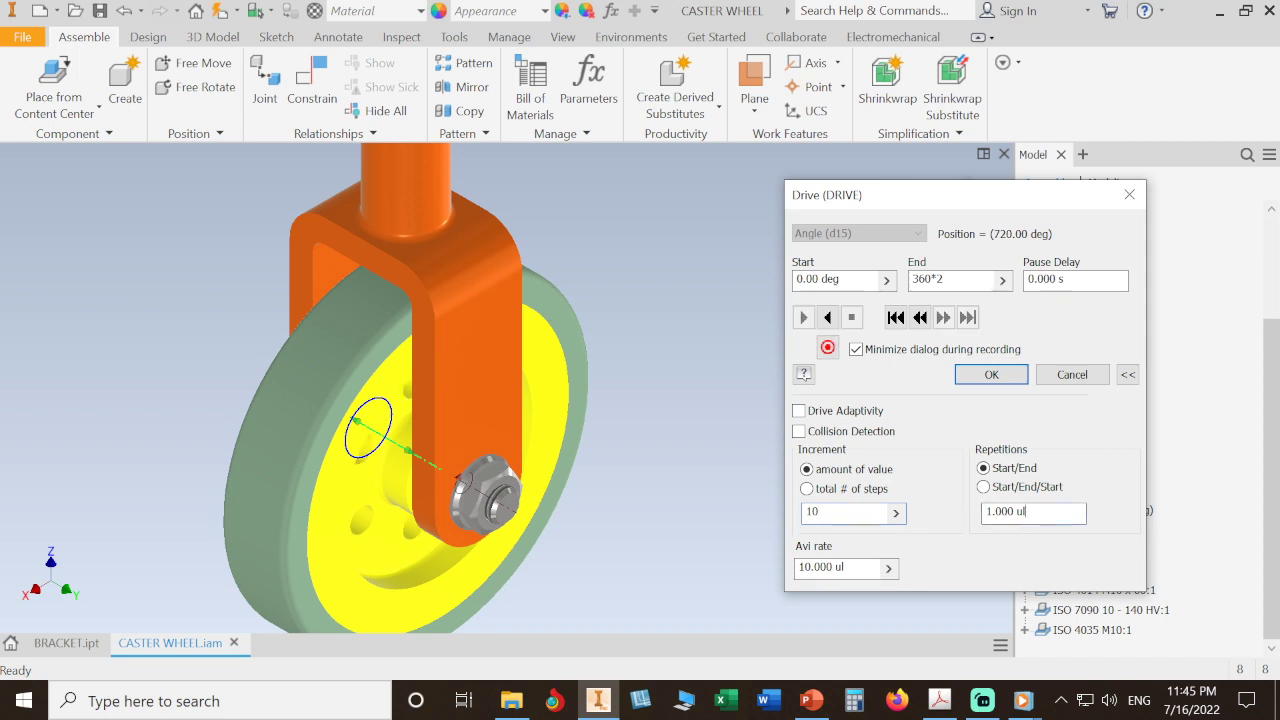
drag(1028, 512, 917, 523)
text(4)
click(799, 410)
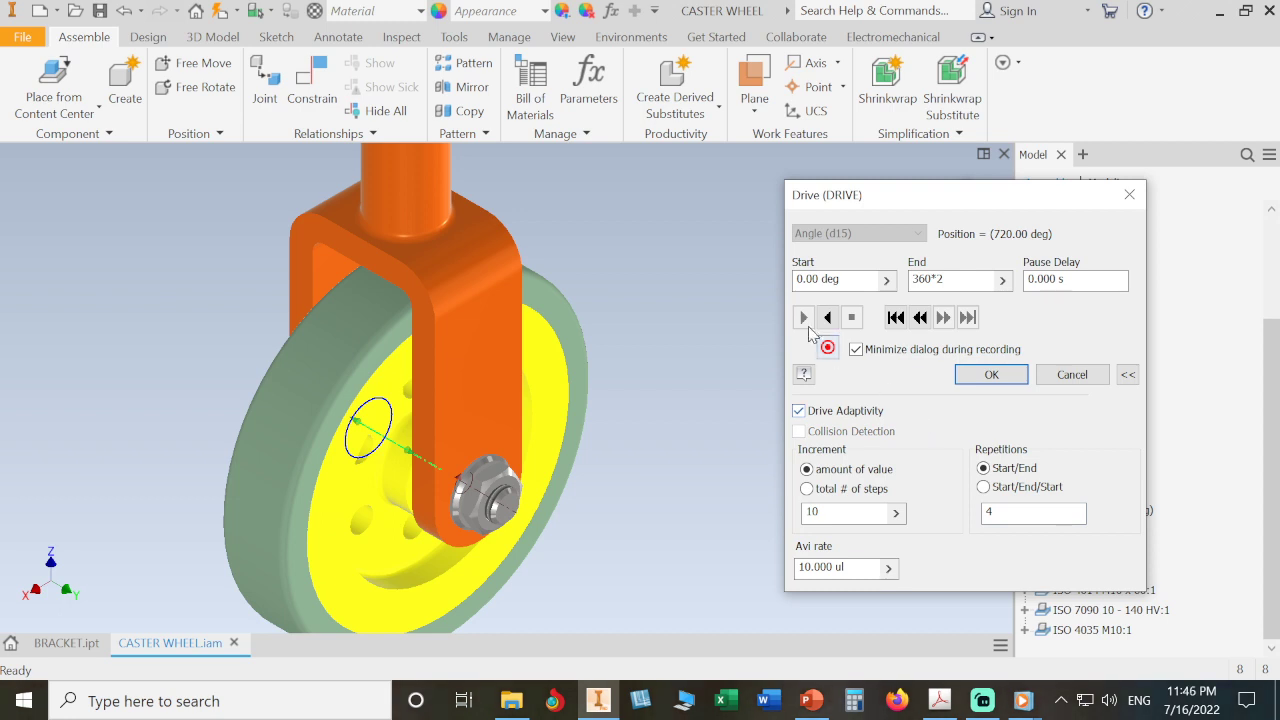
Step: Play the wheel's driven rotation in reverse and forward again, and accept the drive at its end position
click(829, 317)
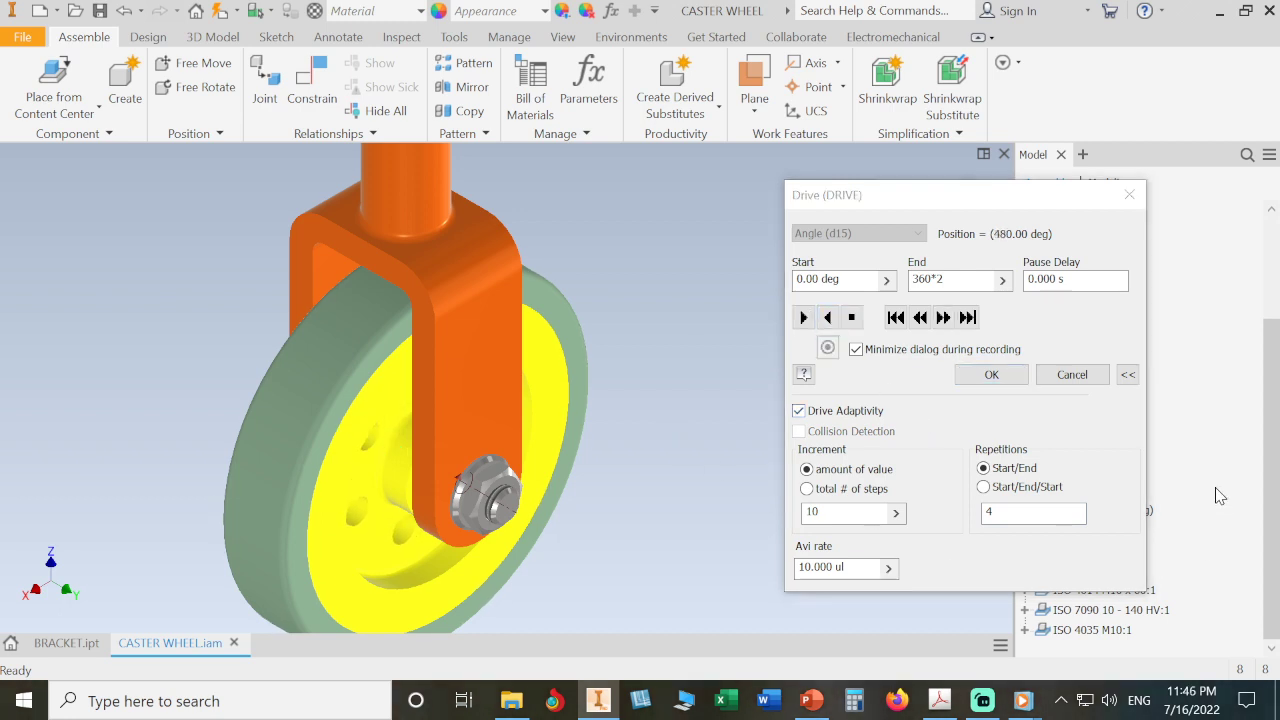
scroll(630, 485, down, 3)
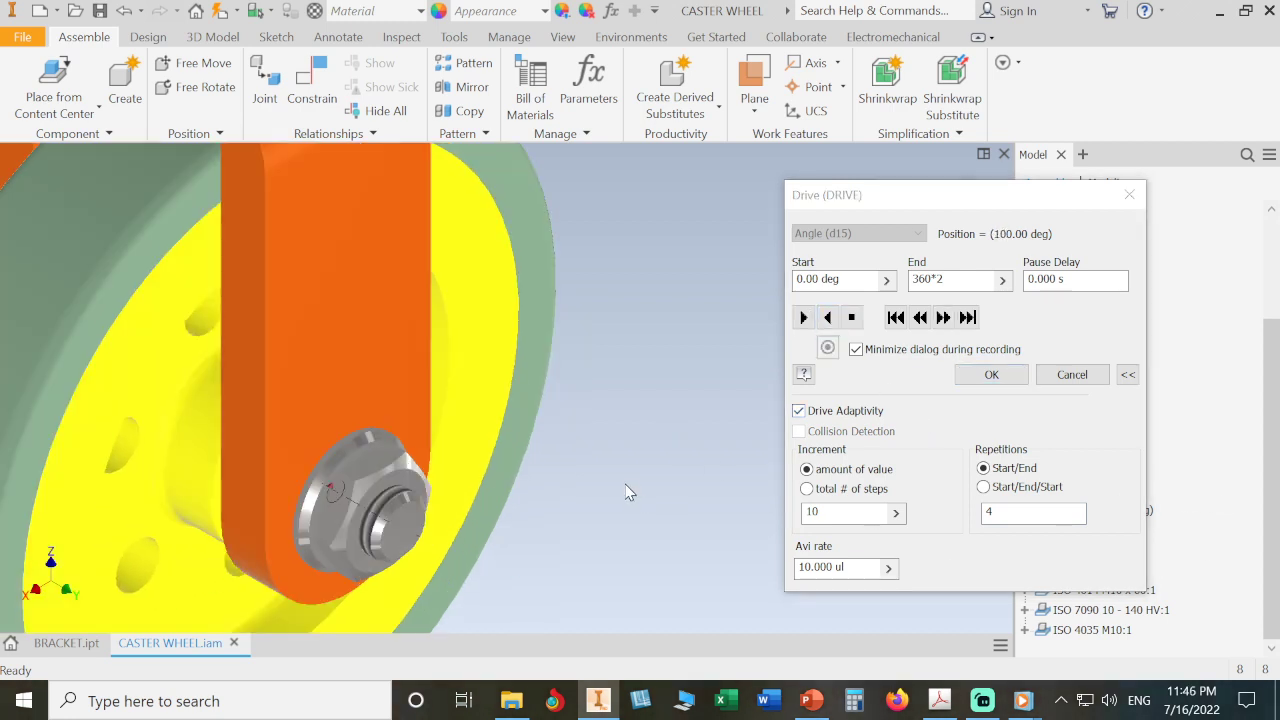
scroll(630, 476, up, 4)
scroll(657, 425, down, 3)
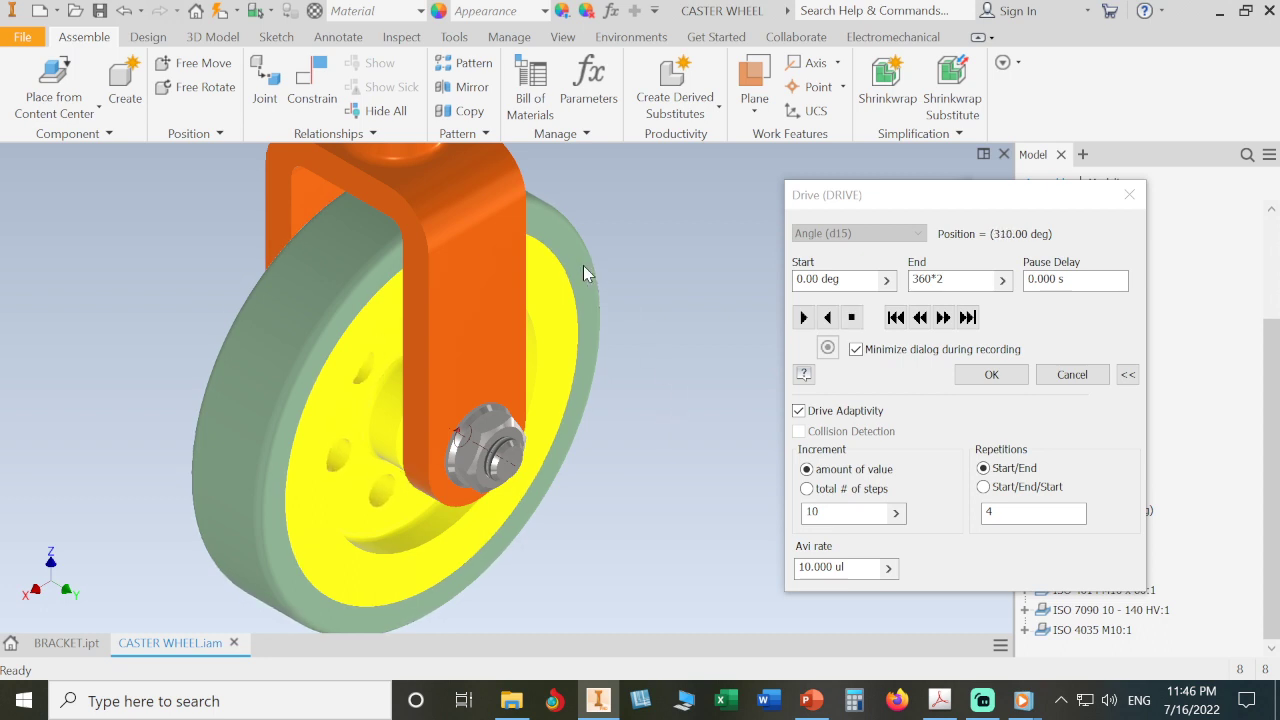
scroll(581, 262, down, 3)
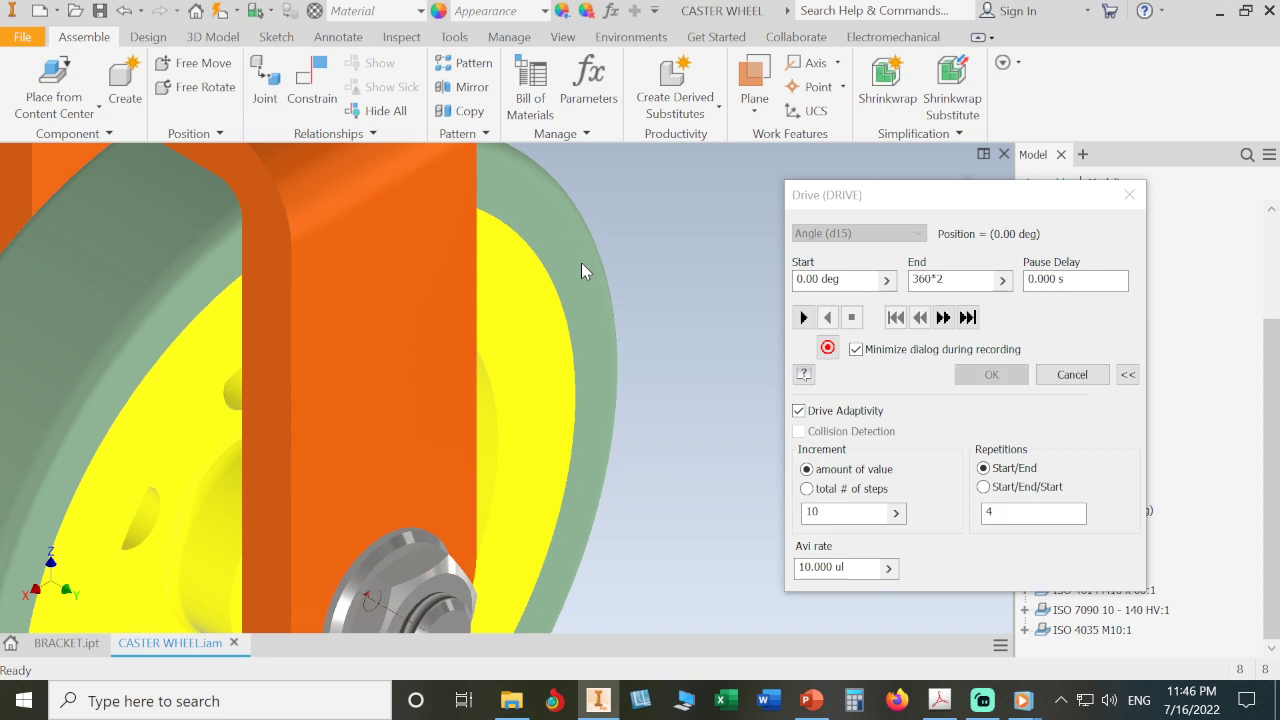
click(803, 317)
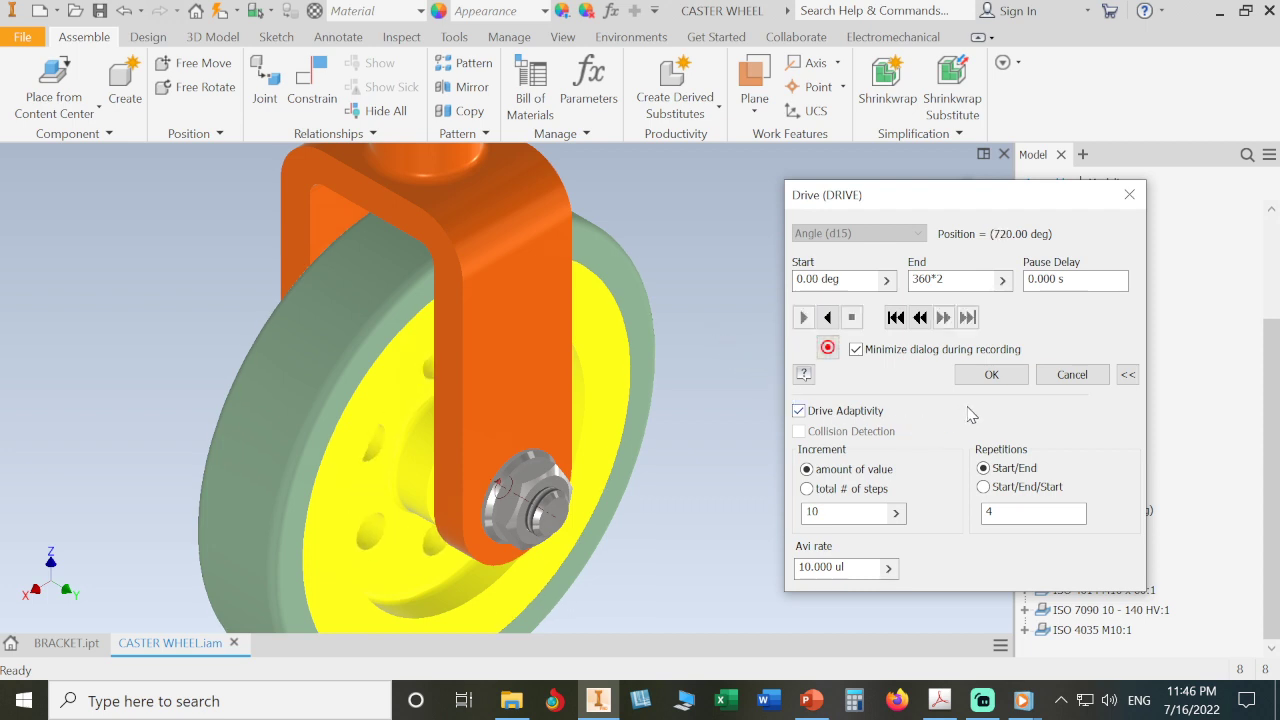
click(989, 374)
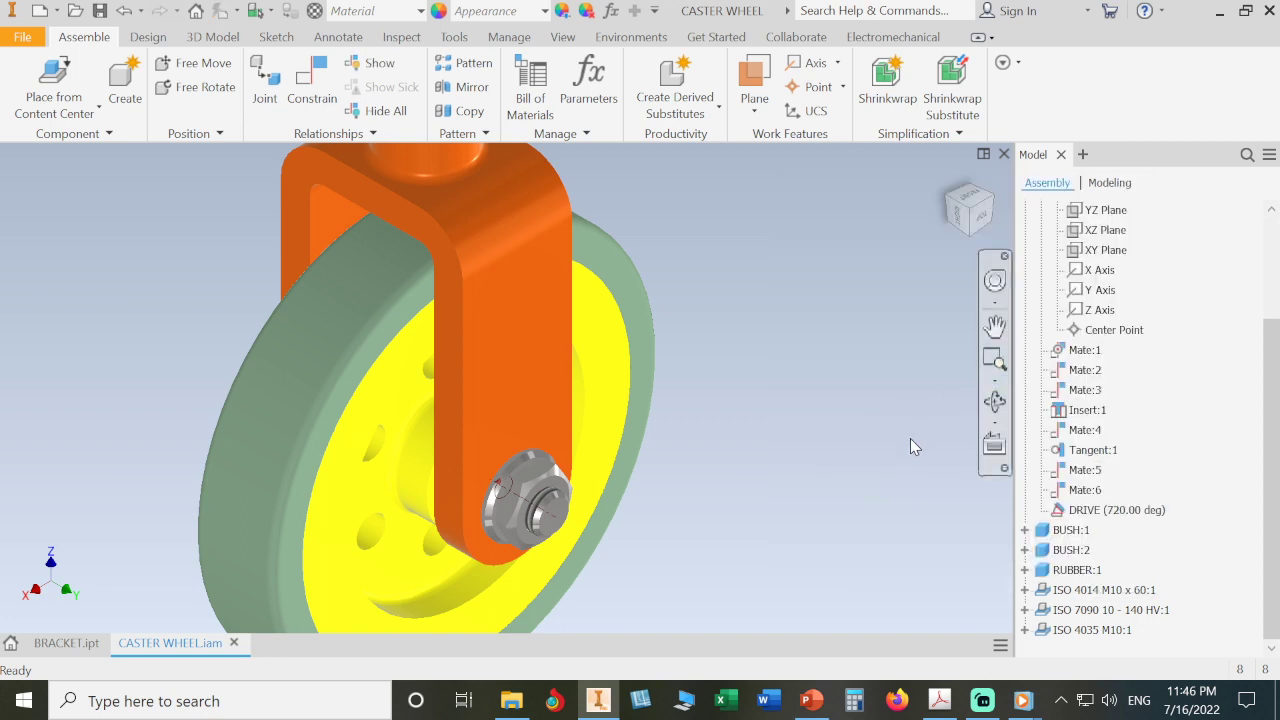